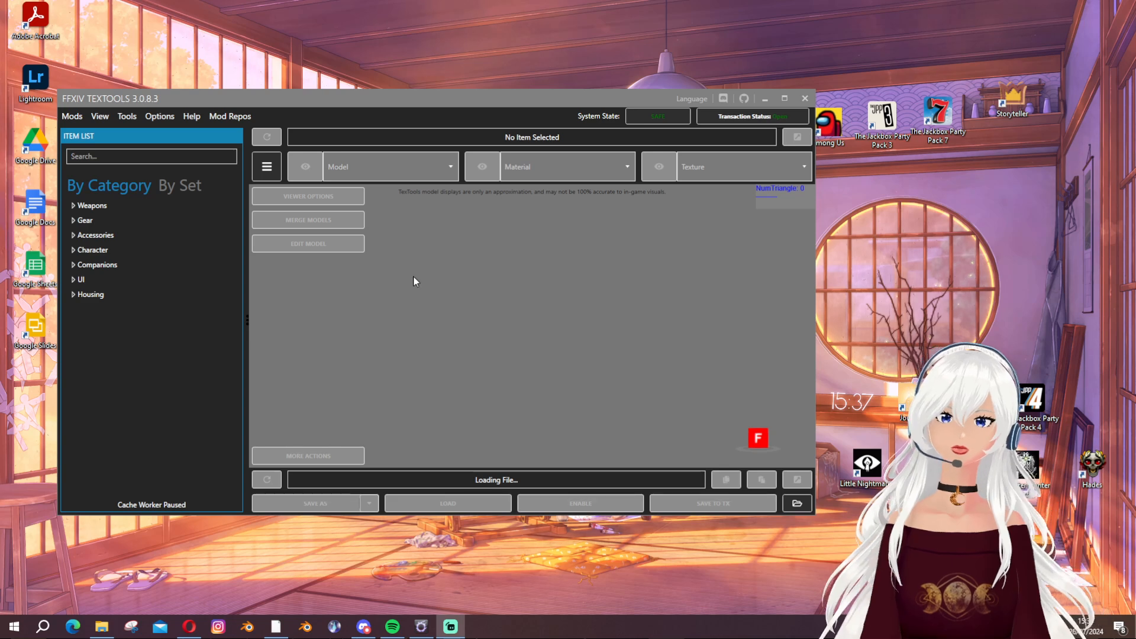
pyautogui.click(80, 118)
pyautogui.moveTo(66, 171)
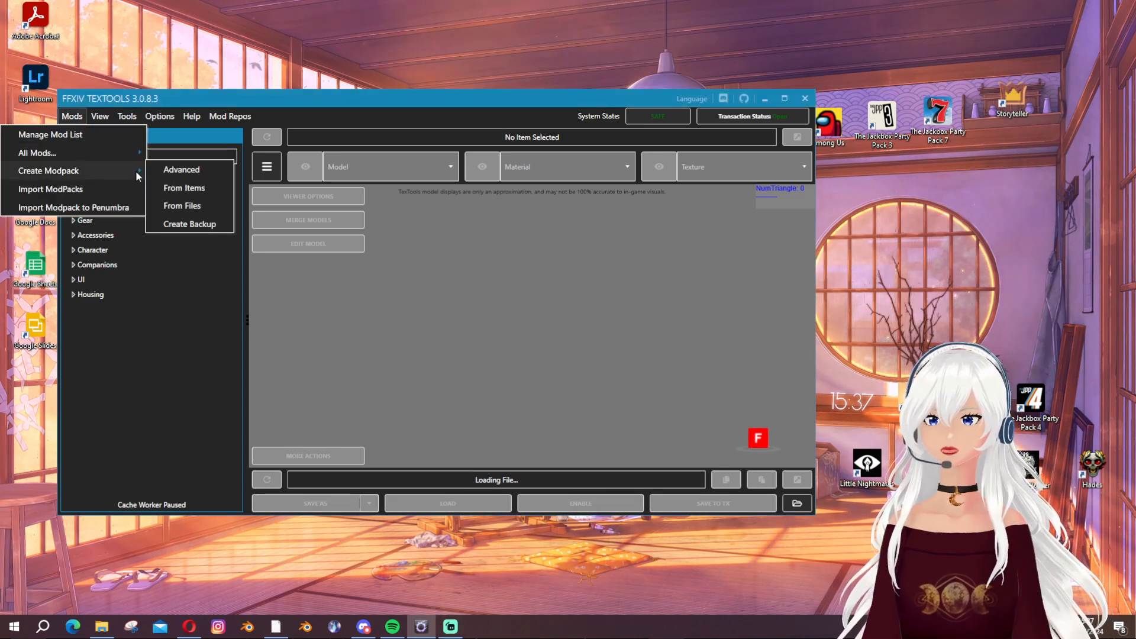
pyautogui.click(533, 299)
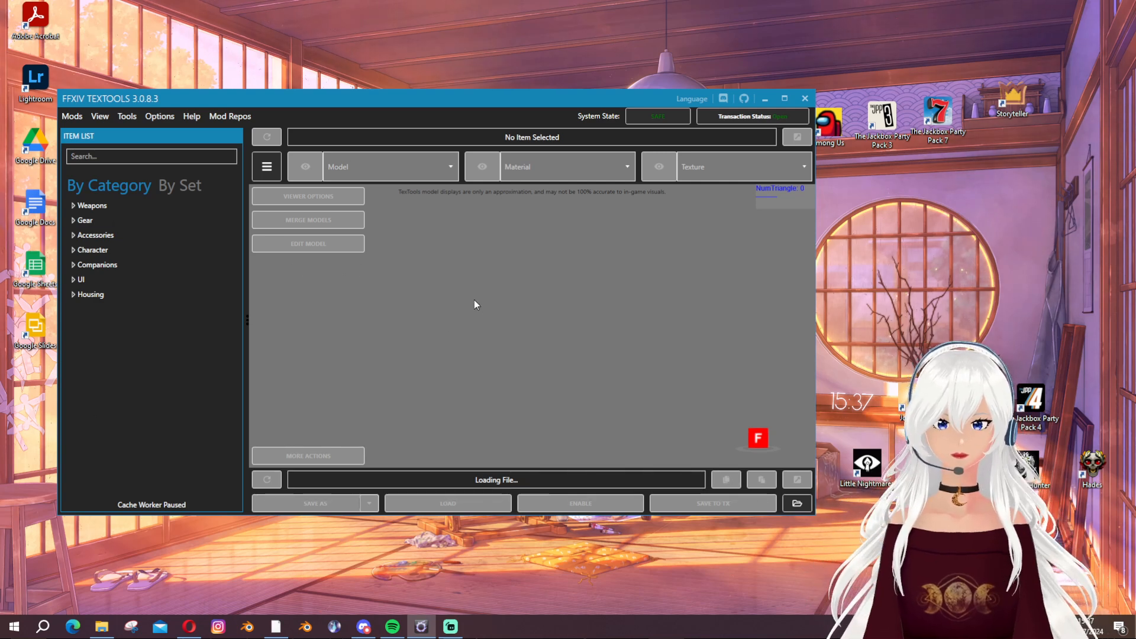
# Cancel the open transaction, begin a new one targeting GameFiles, and close the Transaction Manager
pyautogui.click(735, 118)
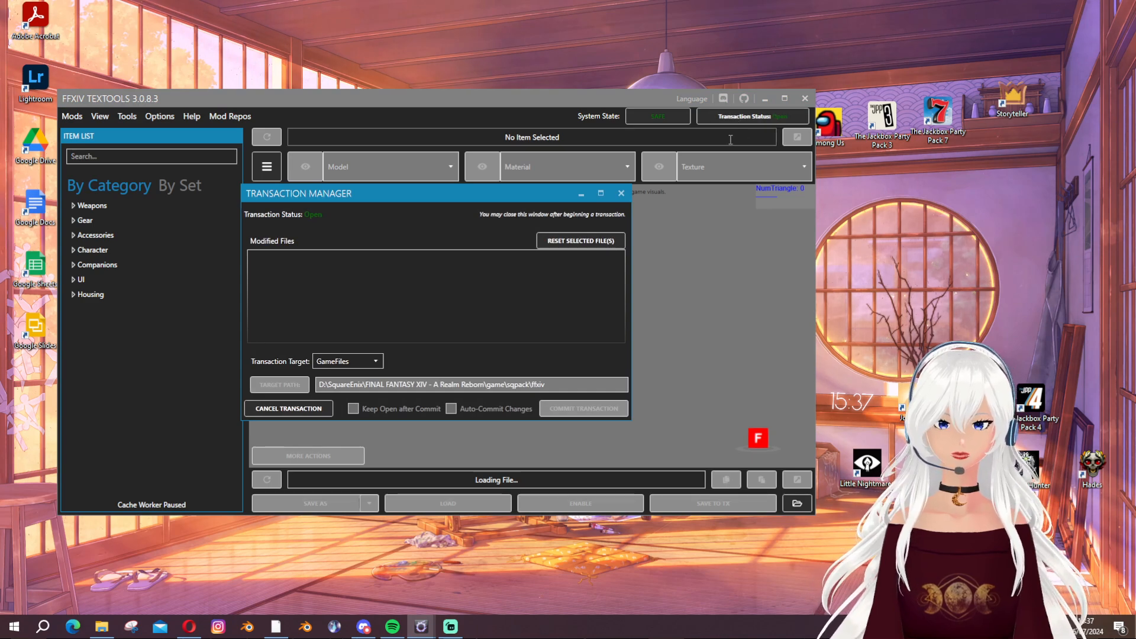
pyautogui.click(293, 408)
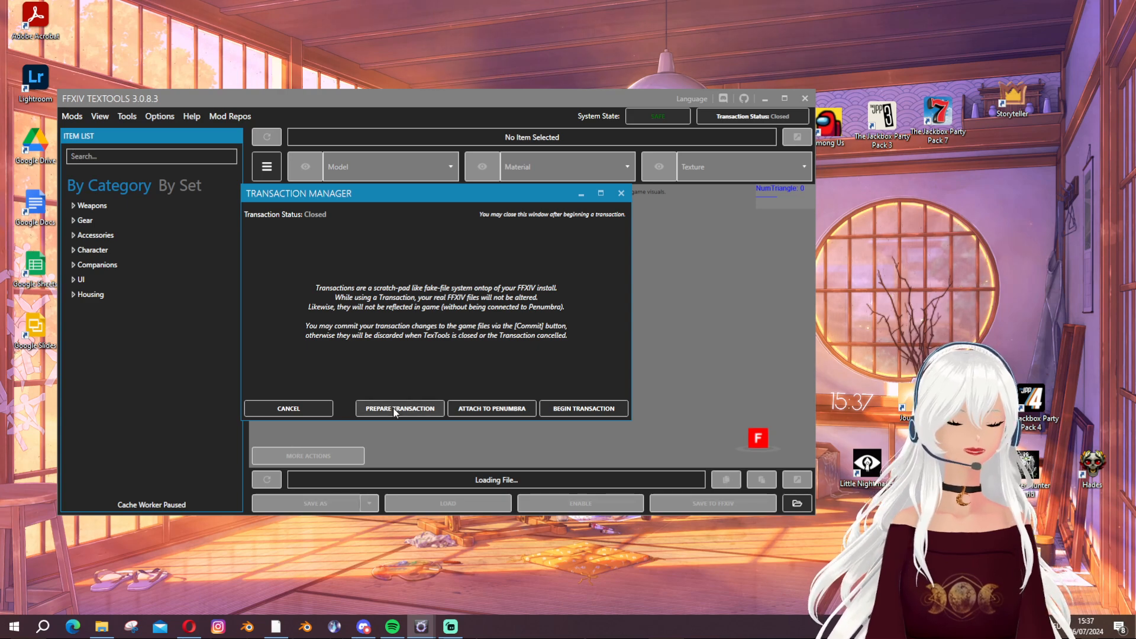
pyautogui.click(587, 406)
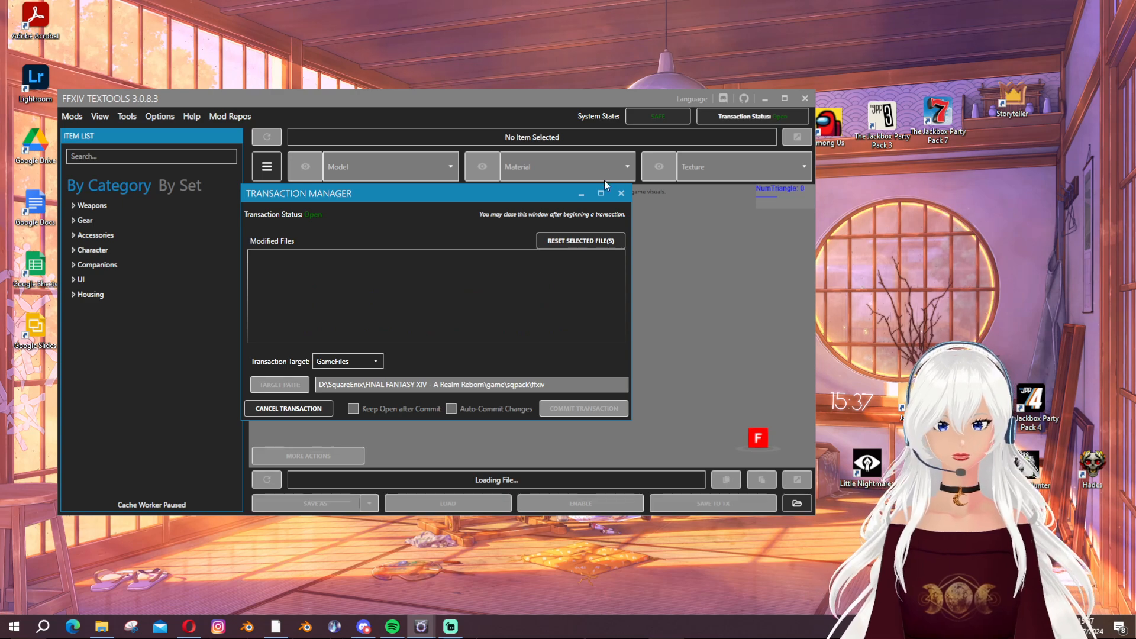
pyautogui.click(621, 192)
# Import the Sword Earrings Unisex_11_DT modpack with the Male and Female bases and the Gold and dyeable stones material option
pyautogui.click(72, 116)
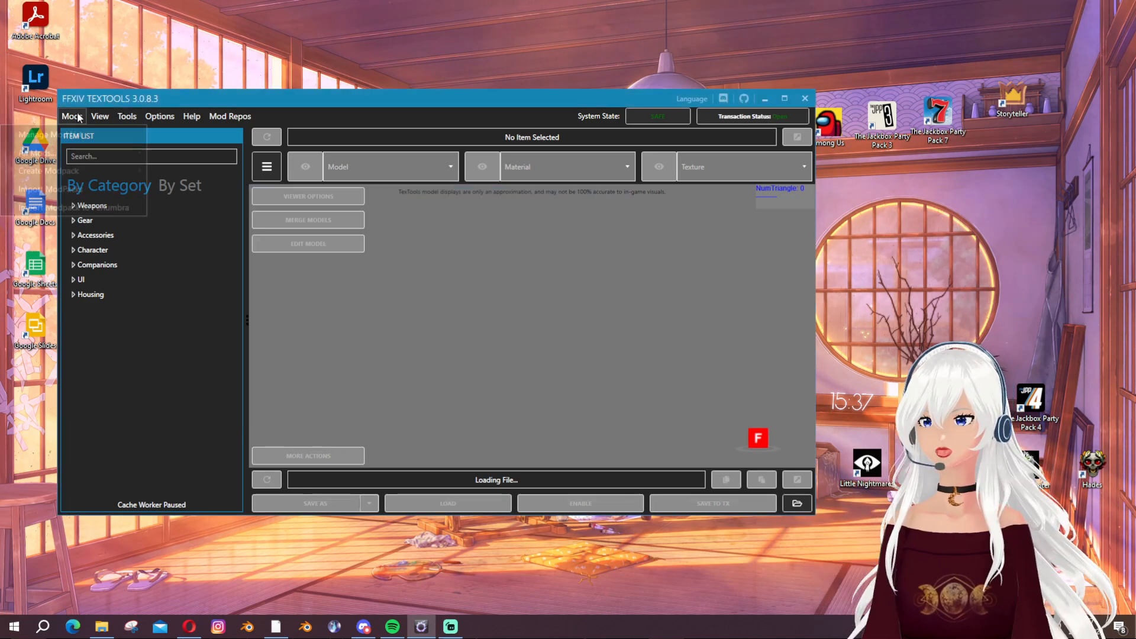
pyautogui.click(70, 188)
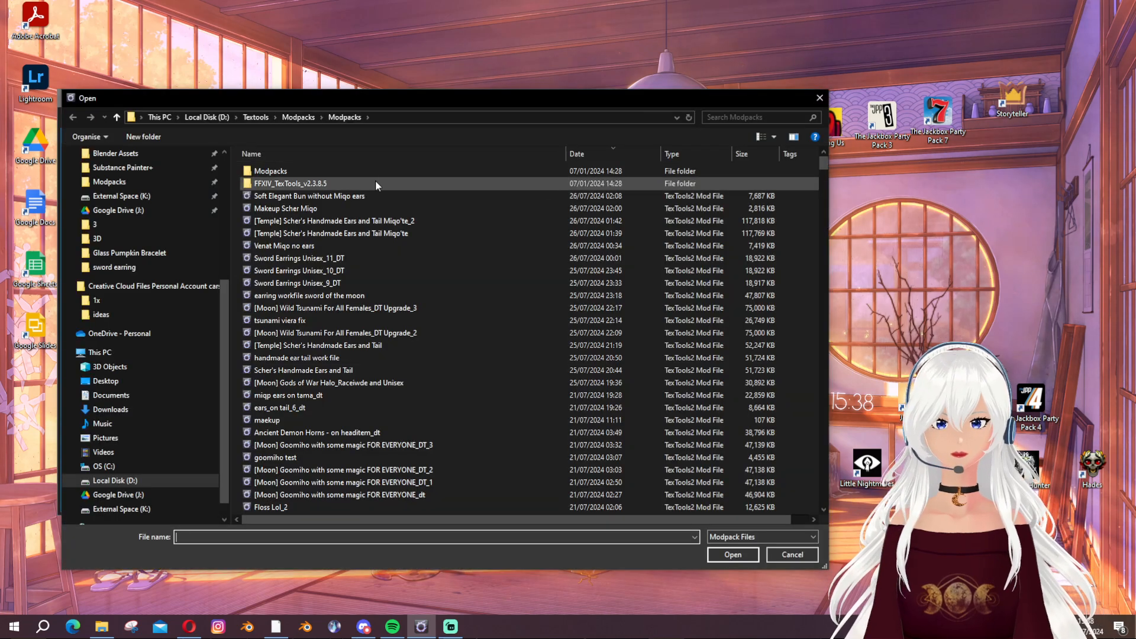
pyautogui.doubleClick(362, 258)
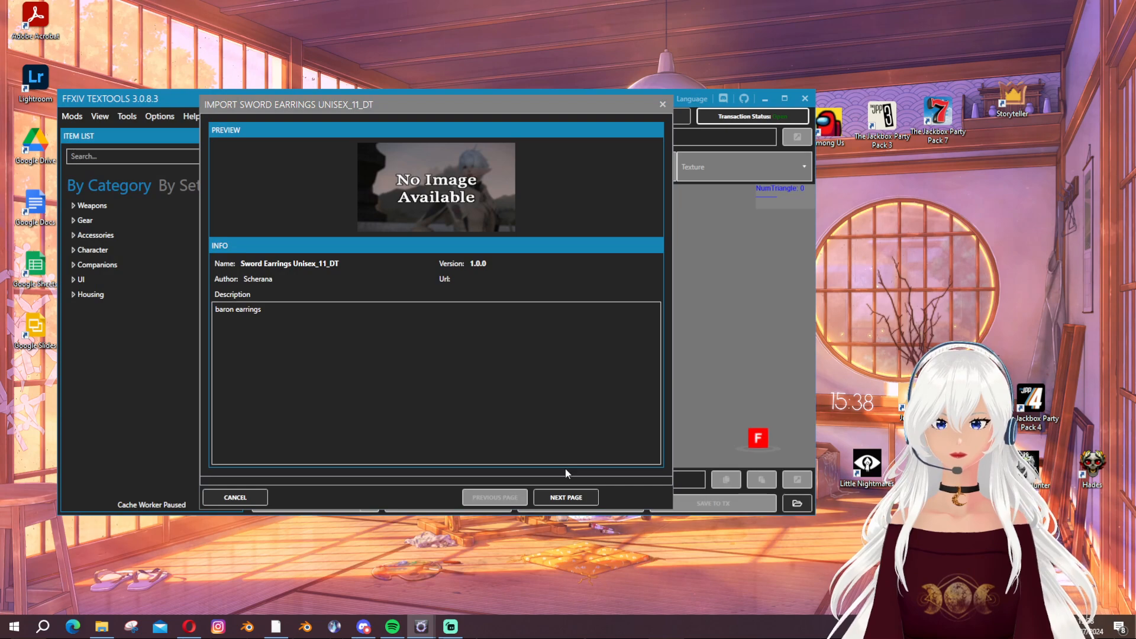
pyautogui.click(567, 497)
pyautogui.click(265, 227)
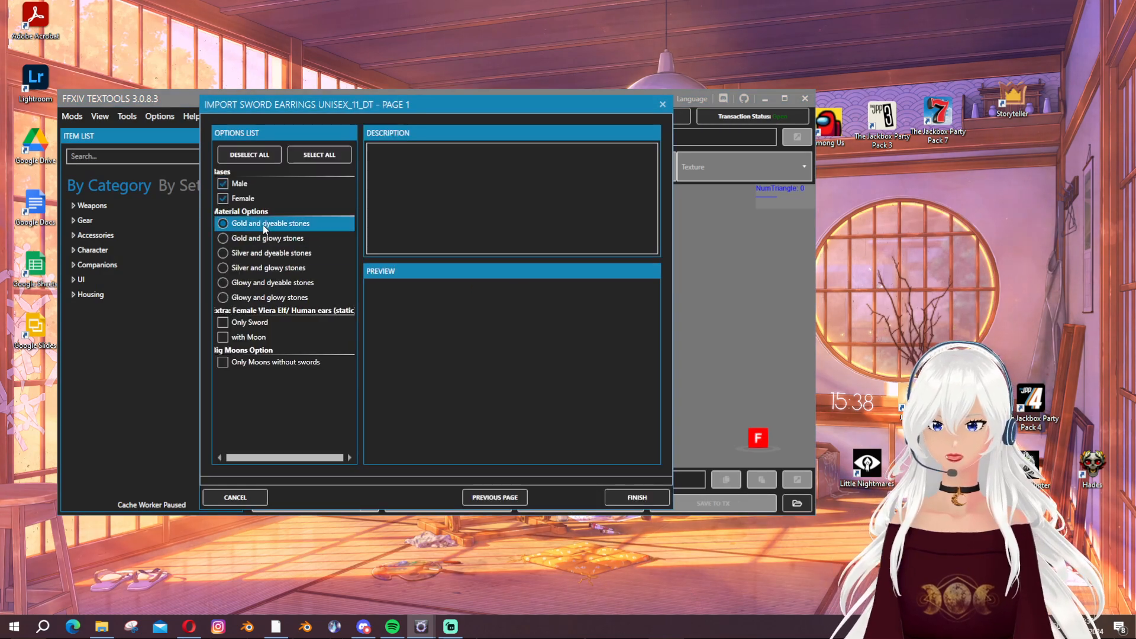
pyautogui.click(629, 499)
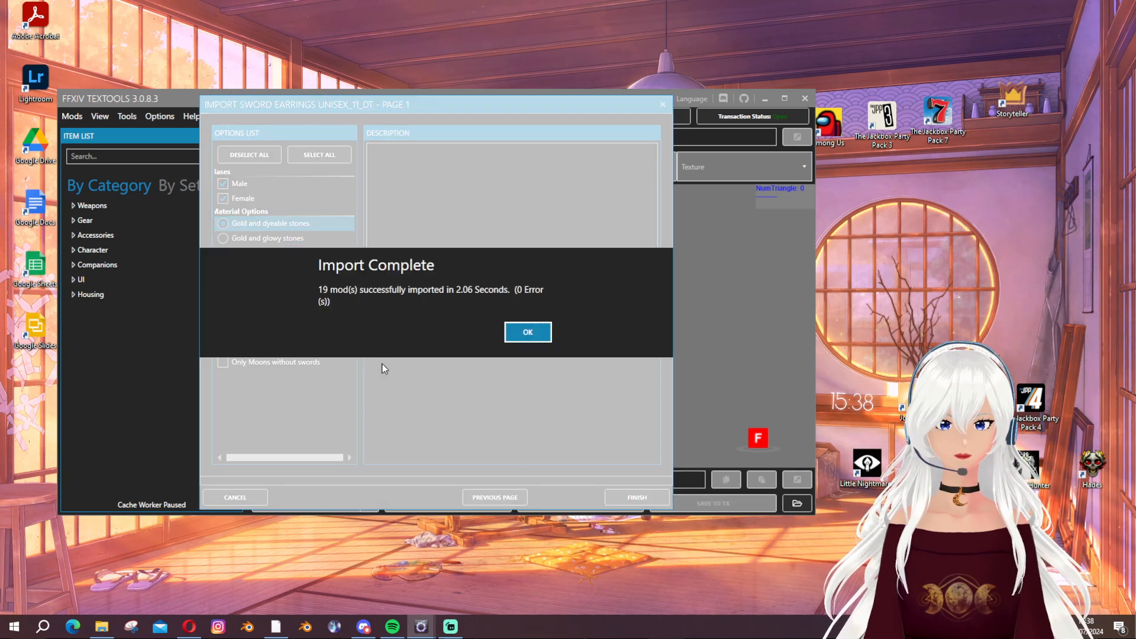
pyautogui.click(520, 336)
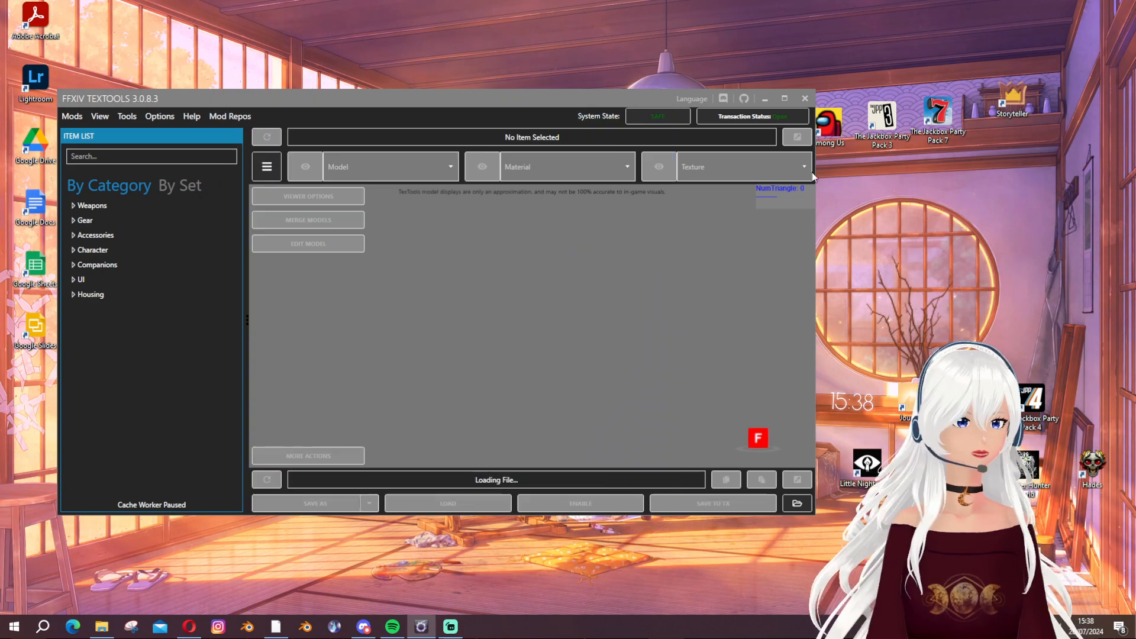
# Review the modified files in the Transaction Manager and cancel the transaction
pyautogui.click(751, 117)
pyautogui.scroll(-5, 376, 296)
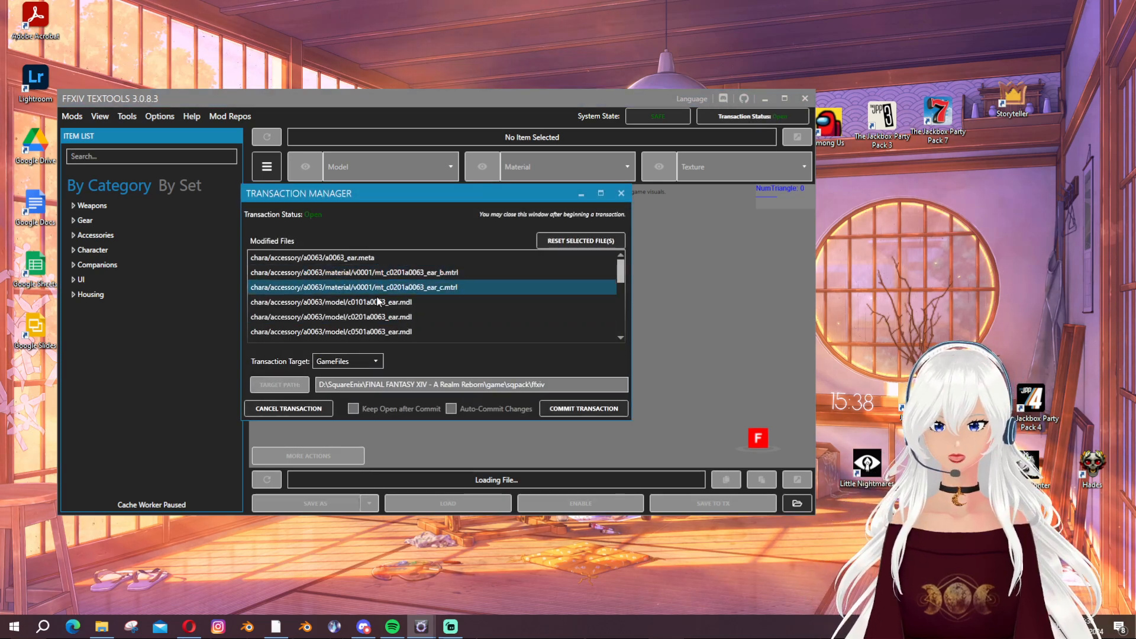
pyautogui.scroll(5, 377, 327)
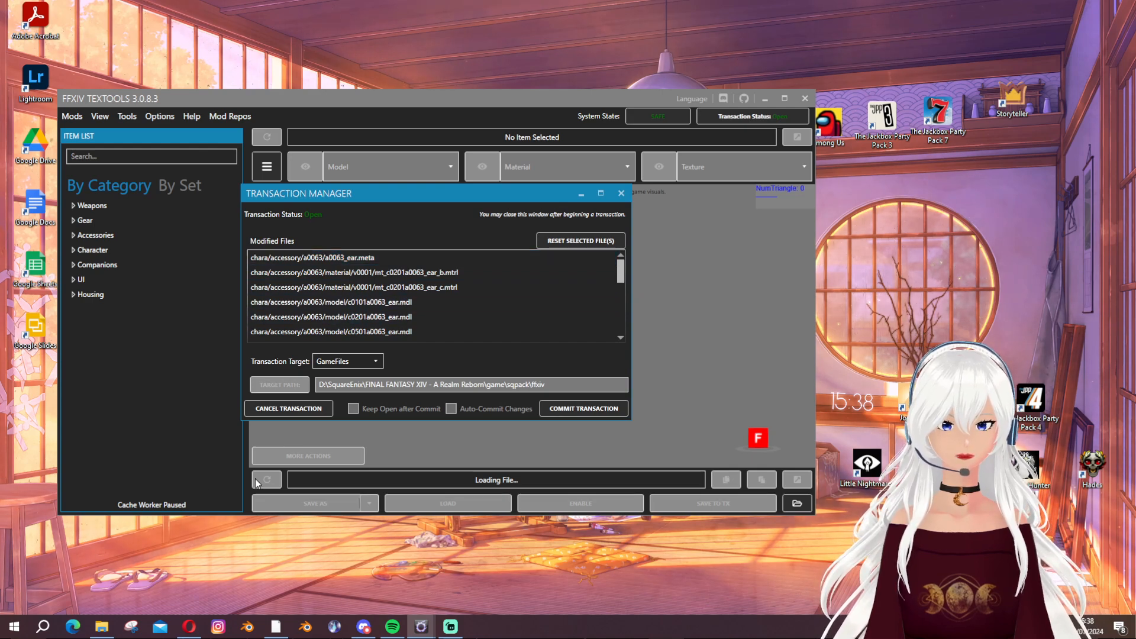
pyautogui.click(305, 410)
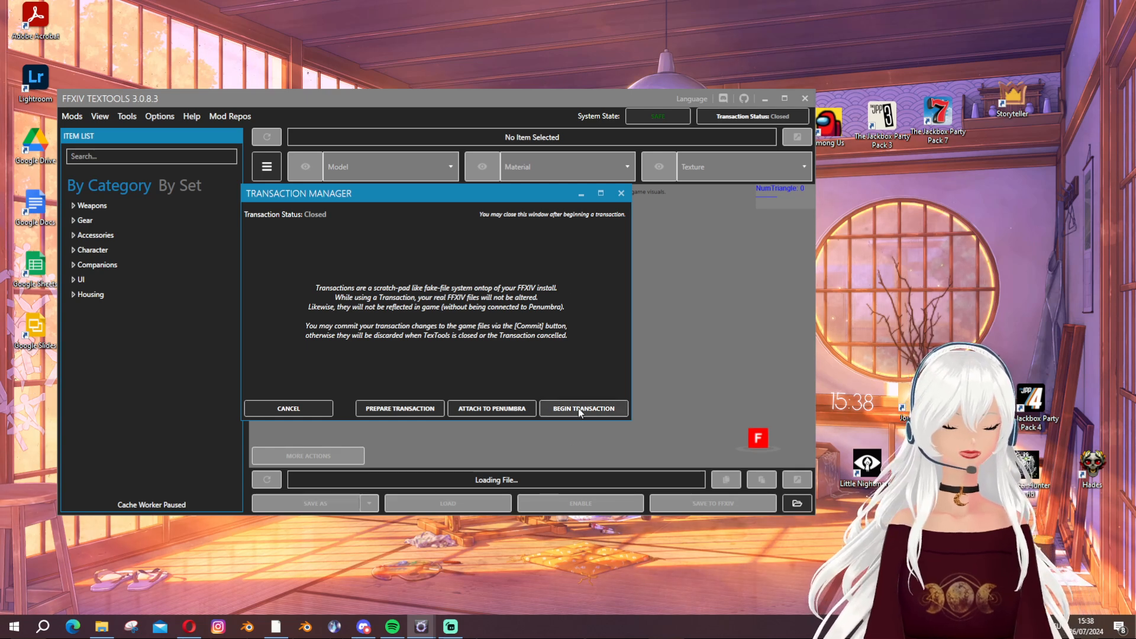
# Prepare a new transaction and import all files of the "earrings on radiant" modpack, found by searching the Modpacks folder for "radiant"
pyautogui.click(390, 404)
pyautogui.click(621, 192)
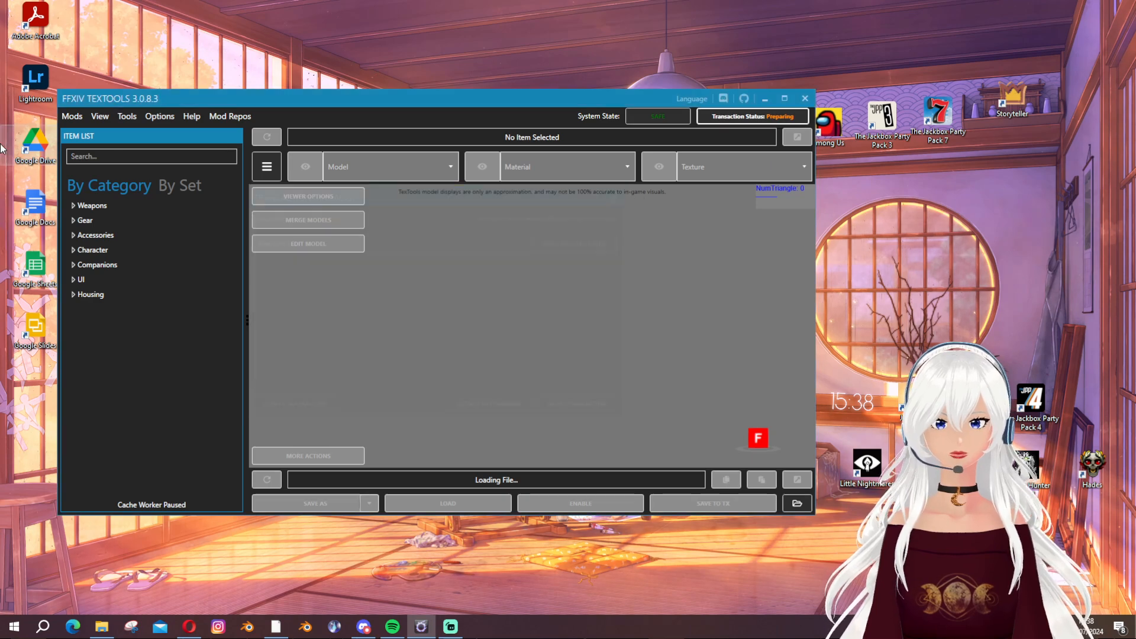
pyautogui.click(71, 116)
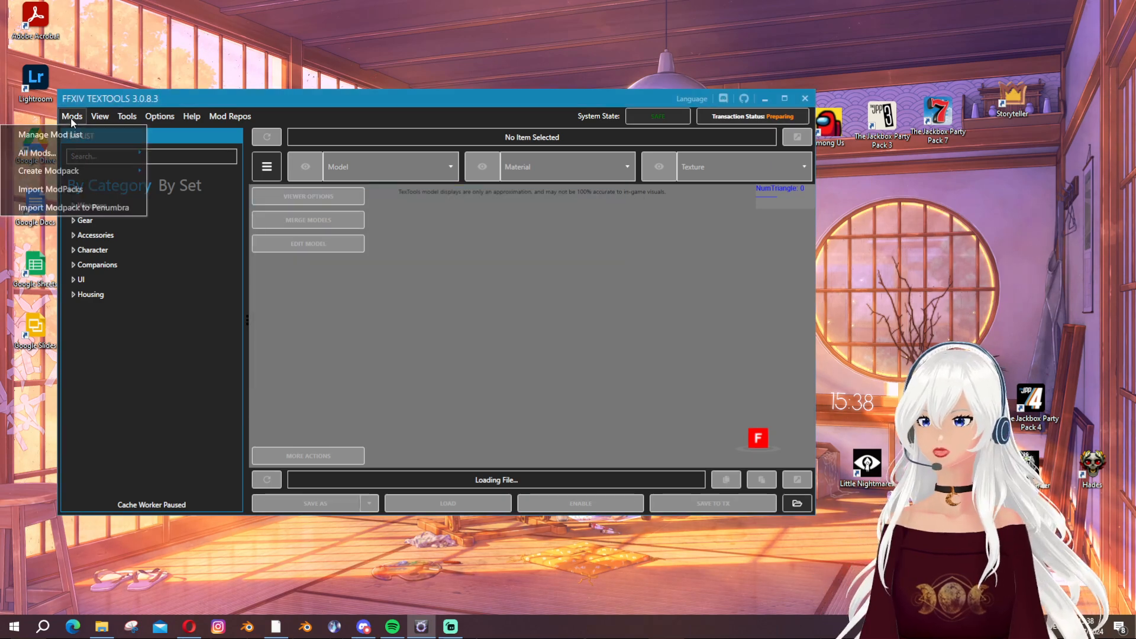
pyautogui.click(59, 190)
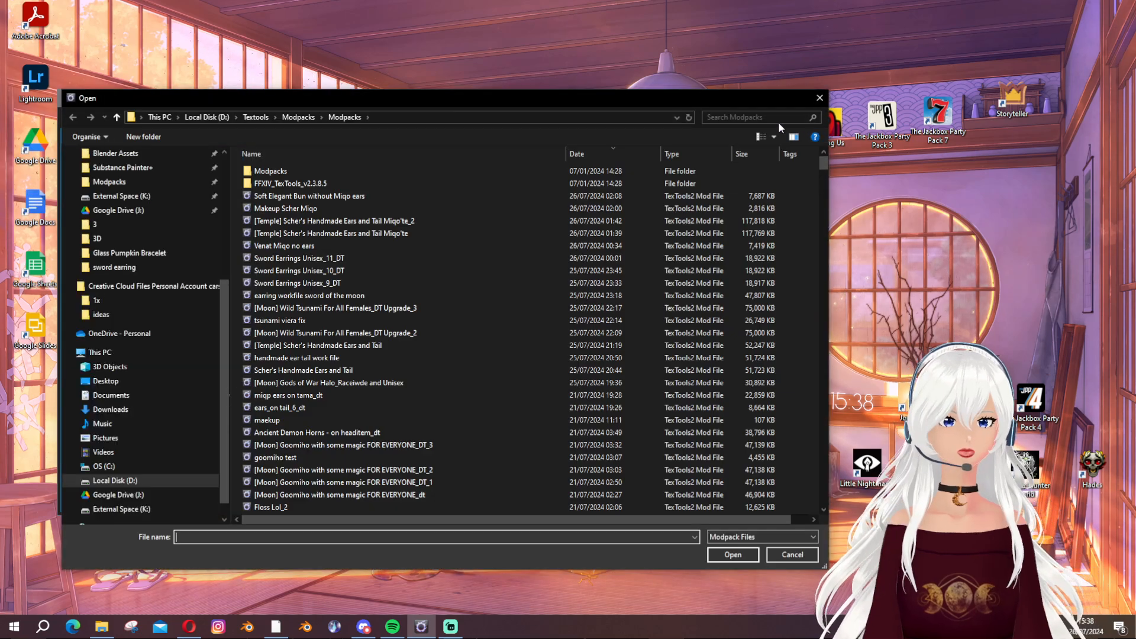
pyautogui.click(776, 118)
pyautogui.write('radiant')
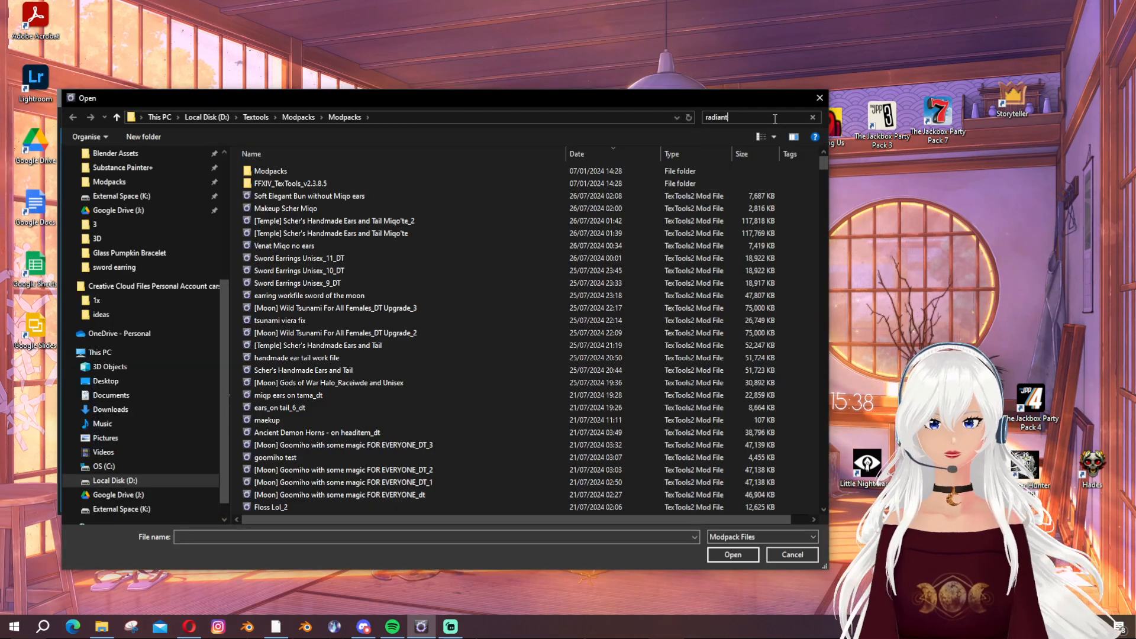
pyautogui.doubleClick(286, 169)
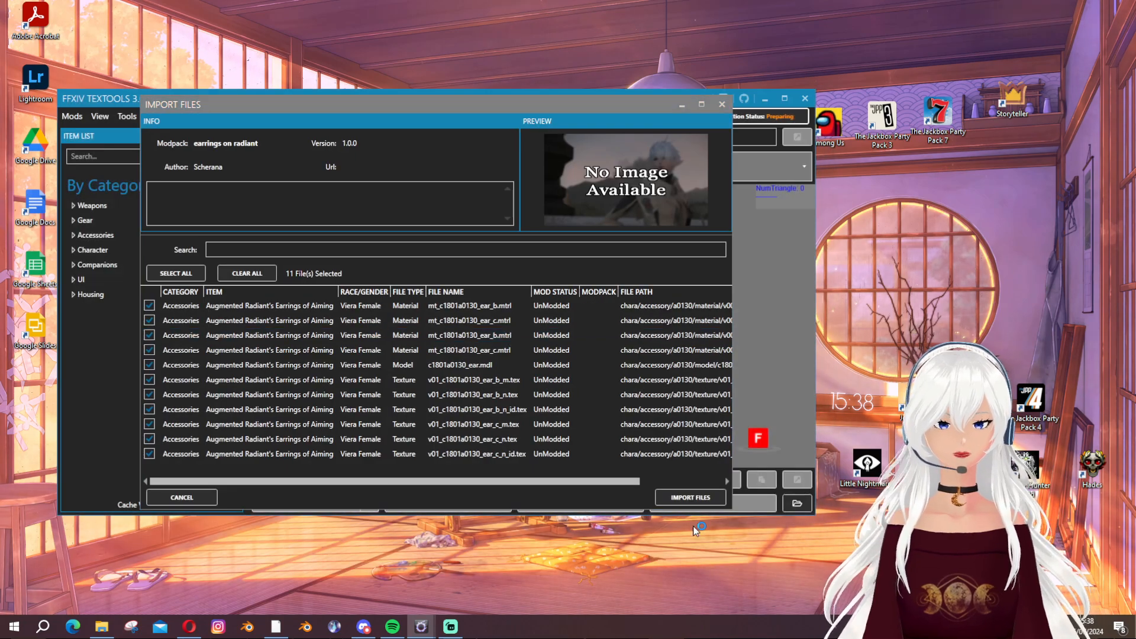
pyautogui.click(692, 500)
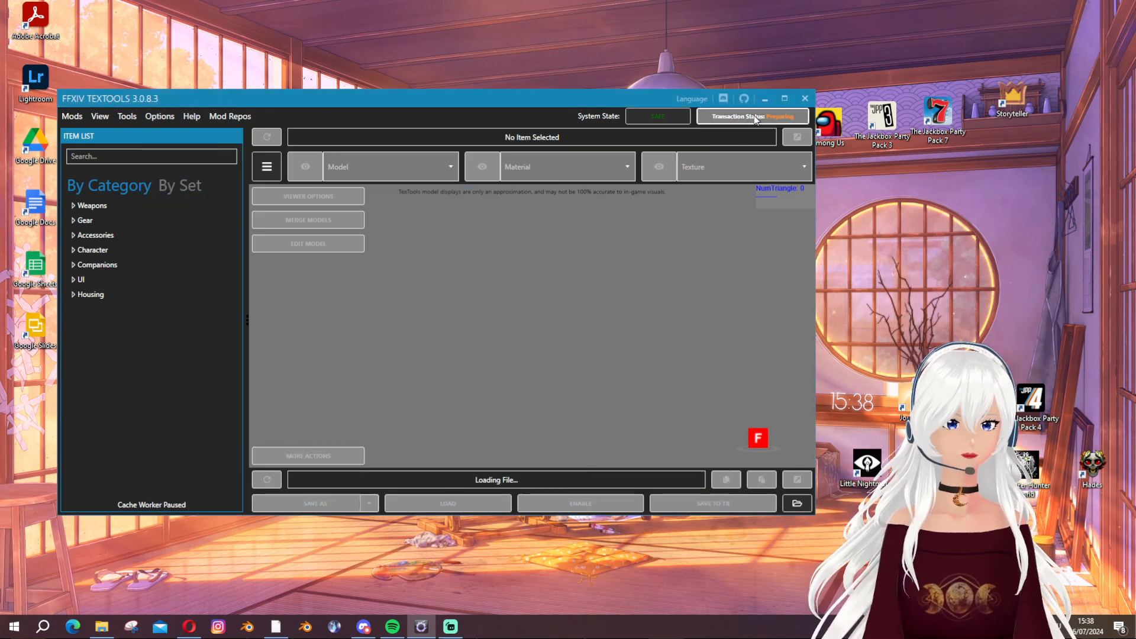
# Review the prepared transaction's modified files and begin the transaction
pyautogui.click(749, 117)
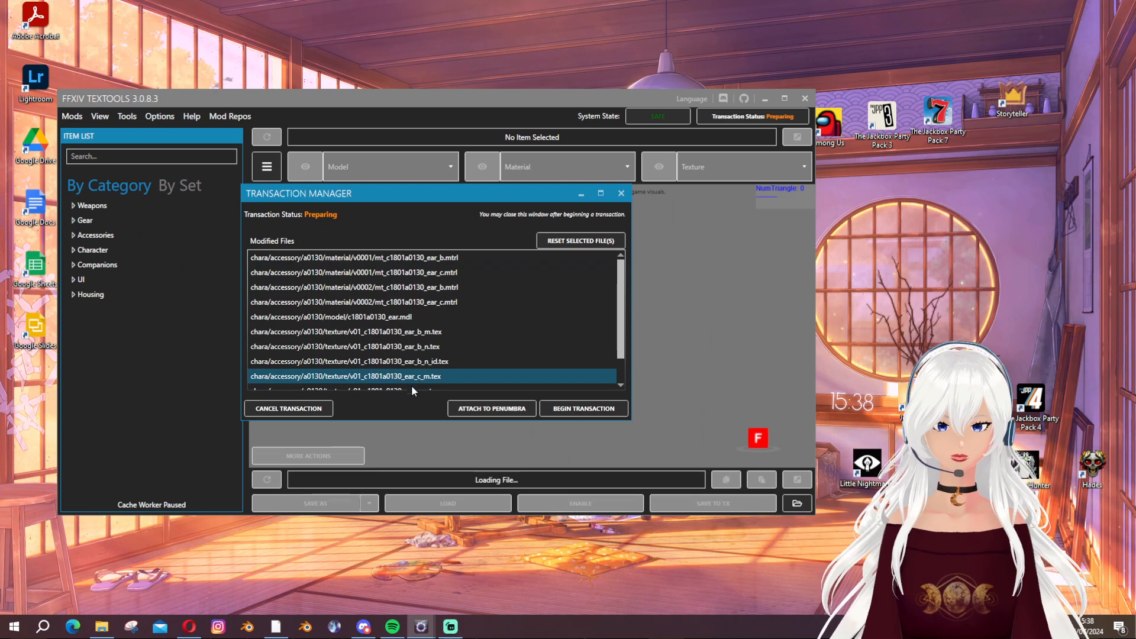
pyautogui.scroll(-1, 422, 303)
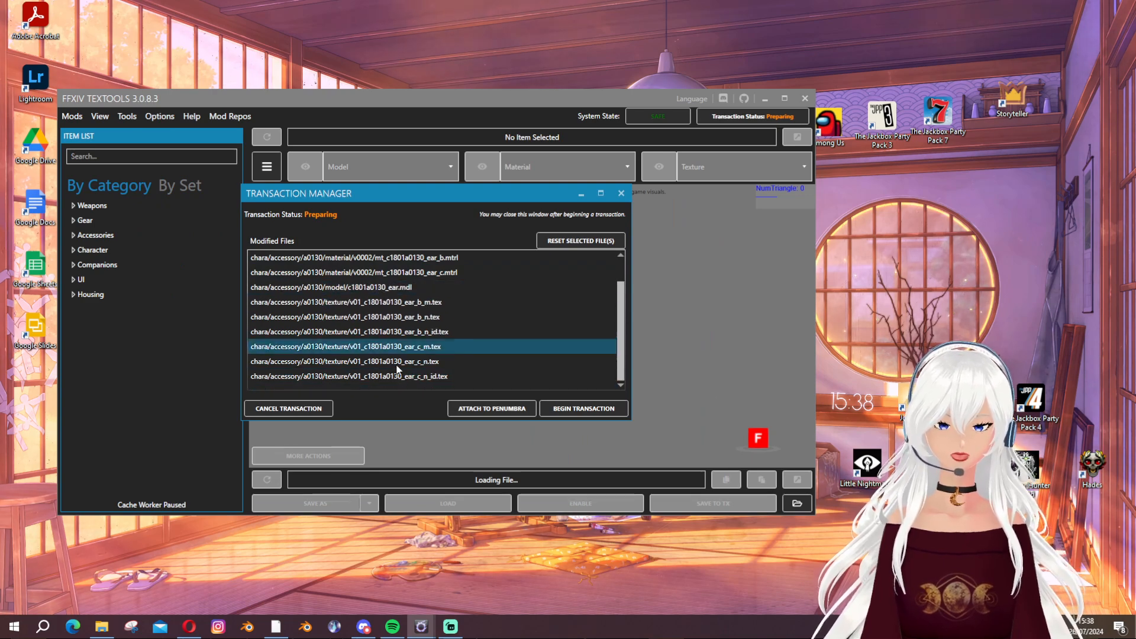
pyautogui.click(588, 409)
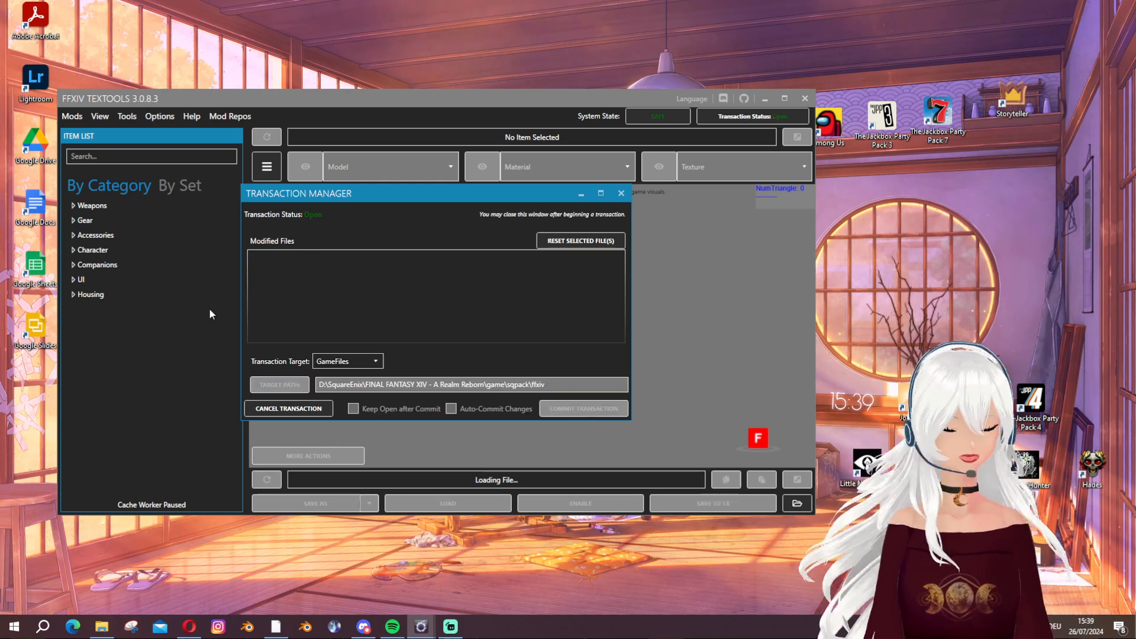
# Import the Sword Earrings Unisex_11_DT modpack with the Male and Female bases and the Silver and dyeable stones material option
pyautogui.click(212, 264)
pyautogui.click(74, 117)
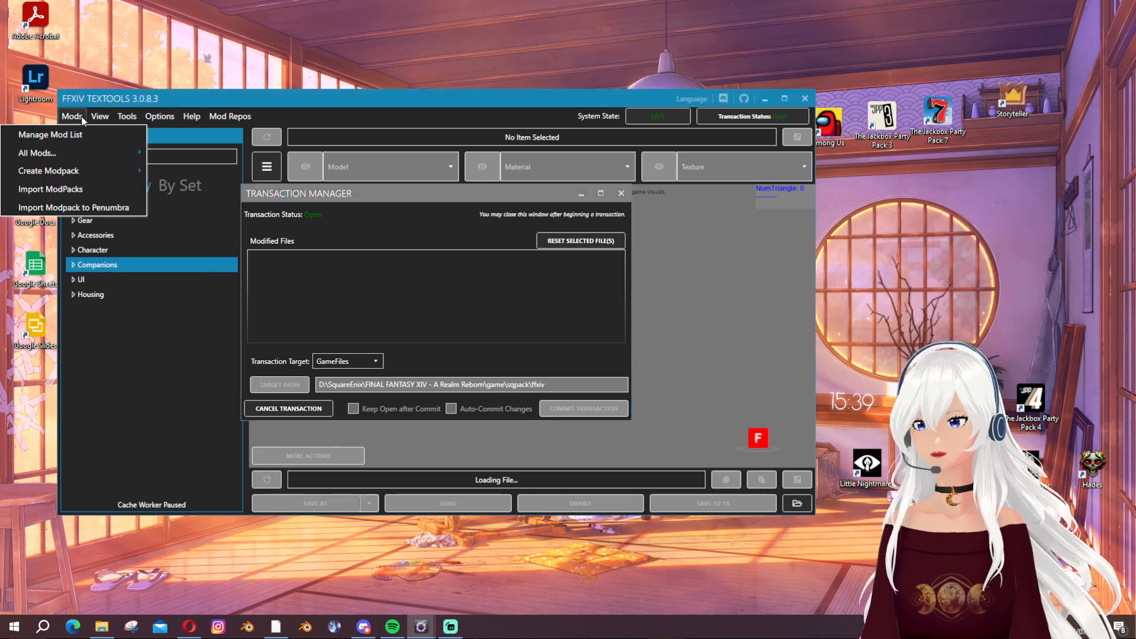
pyautogui.click(73, 189)
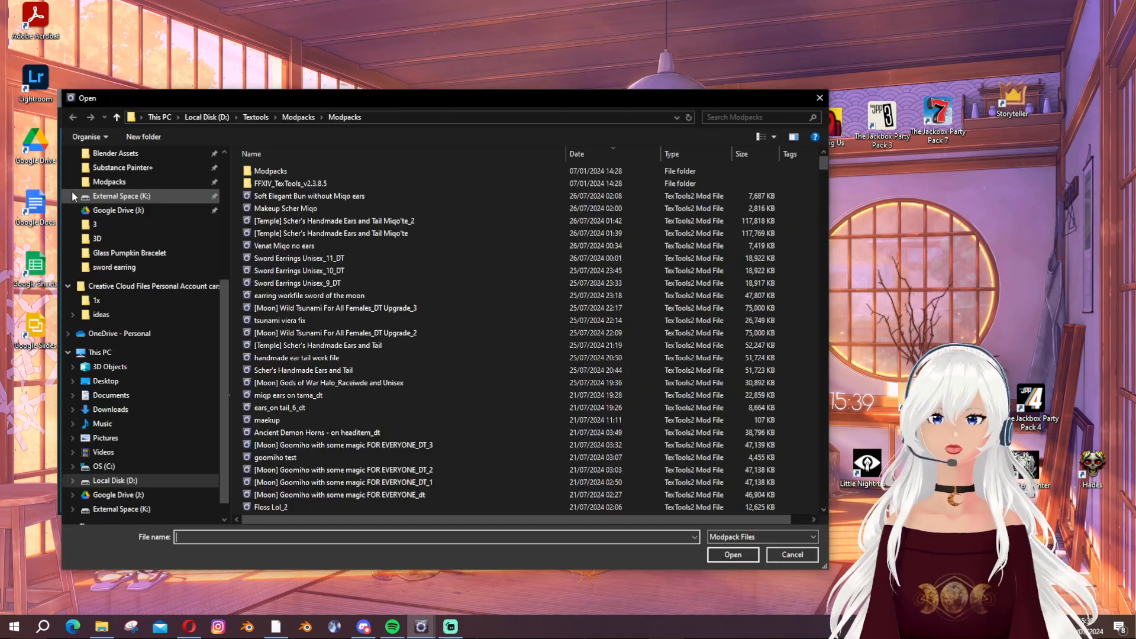
pyautogui.doubleClick(329, 260)
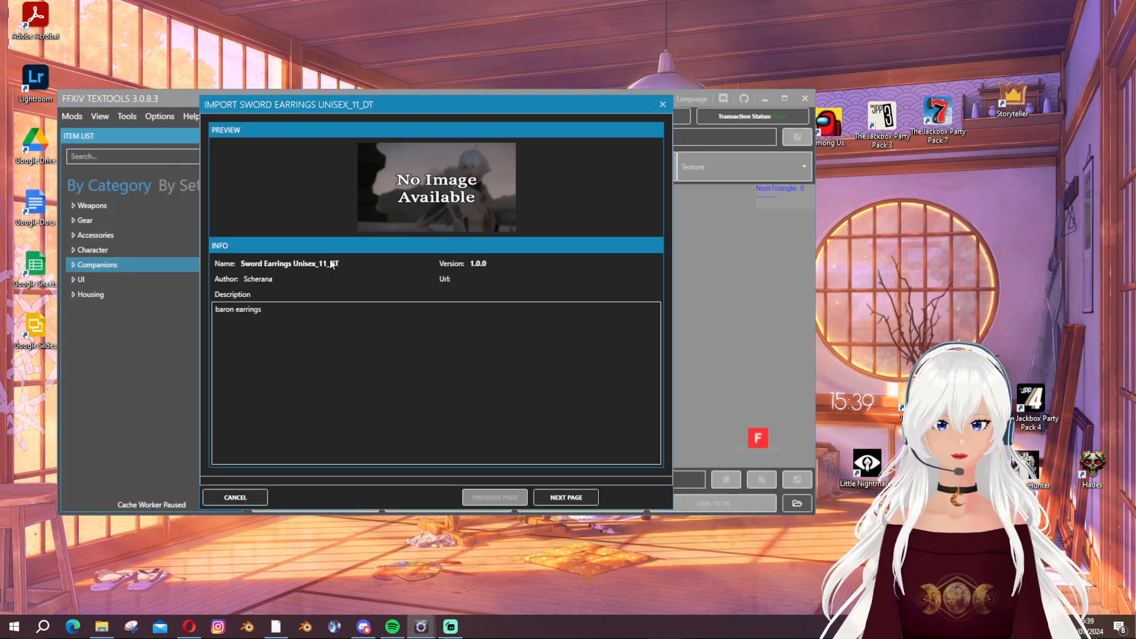
pyautogui.click(577, 503)
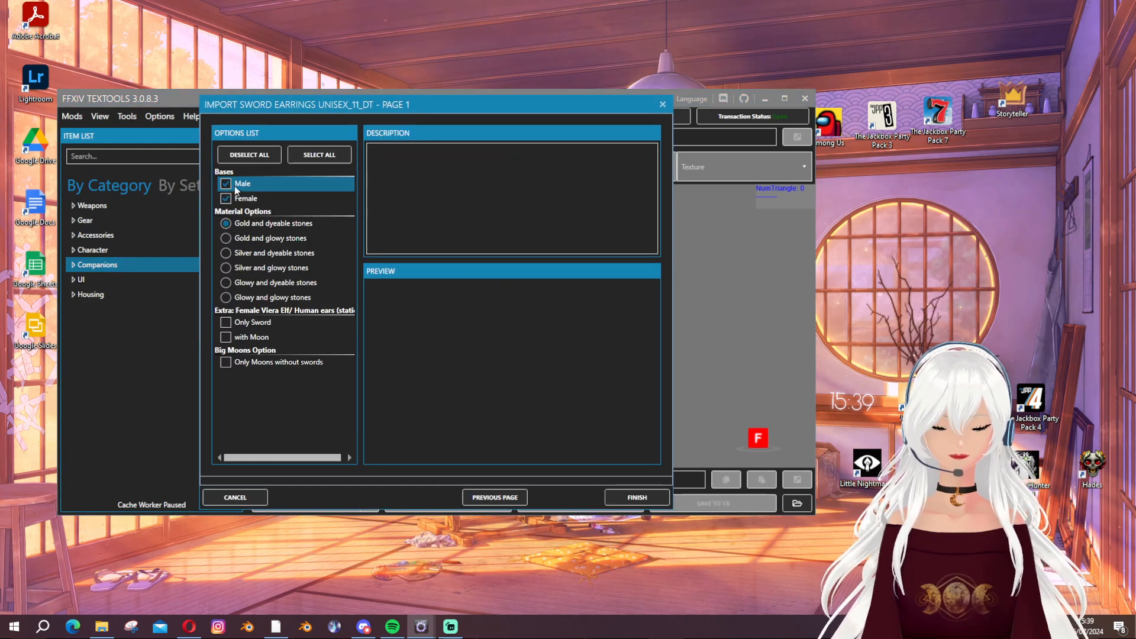
pyautogui.click(225, 253)
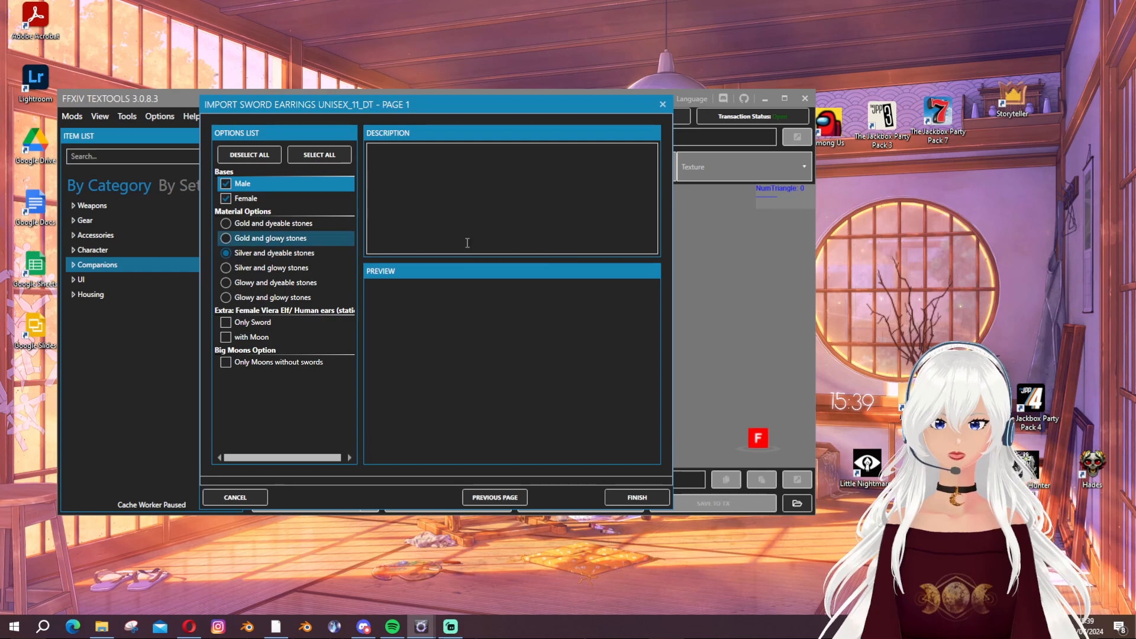
pyautogui.click(627, 497)
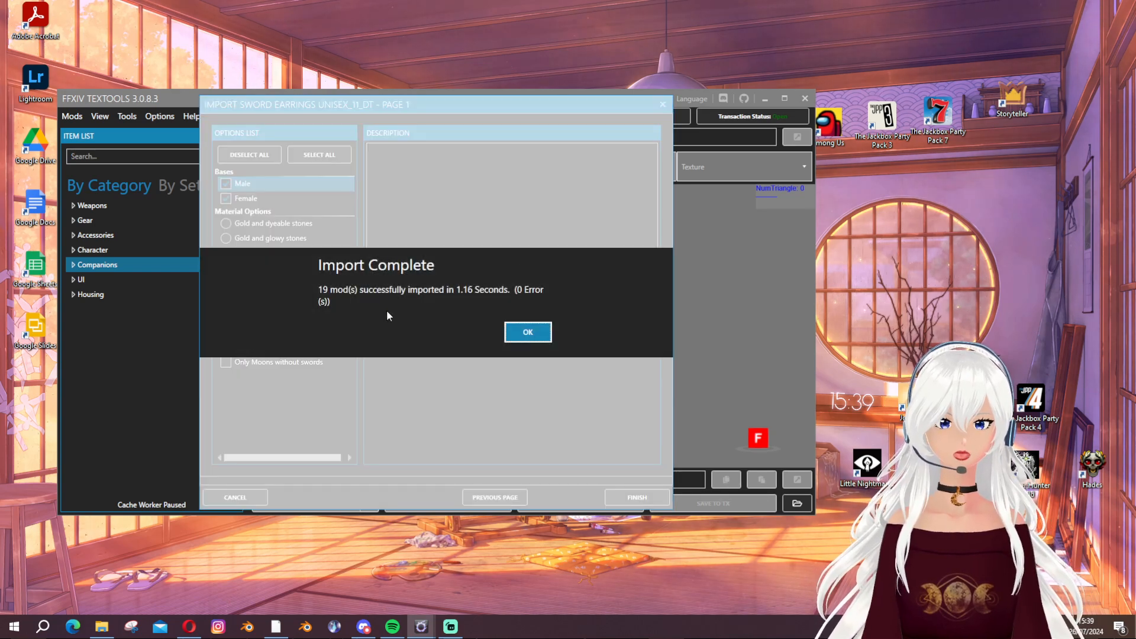
pyautogui.click(527, 334)
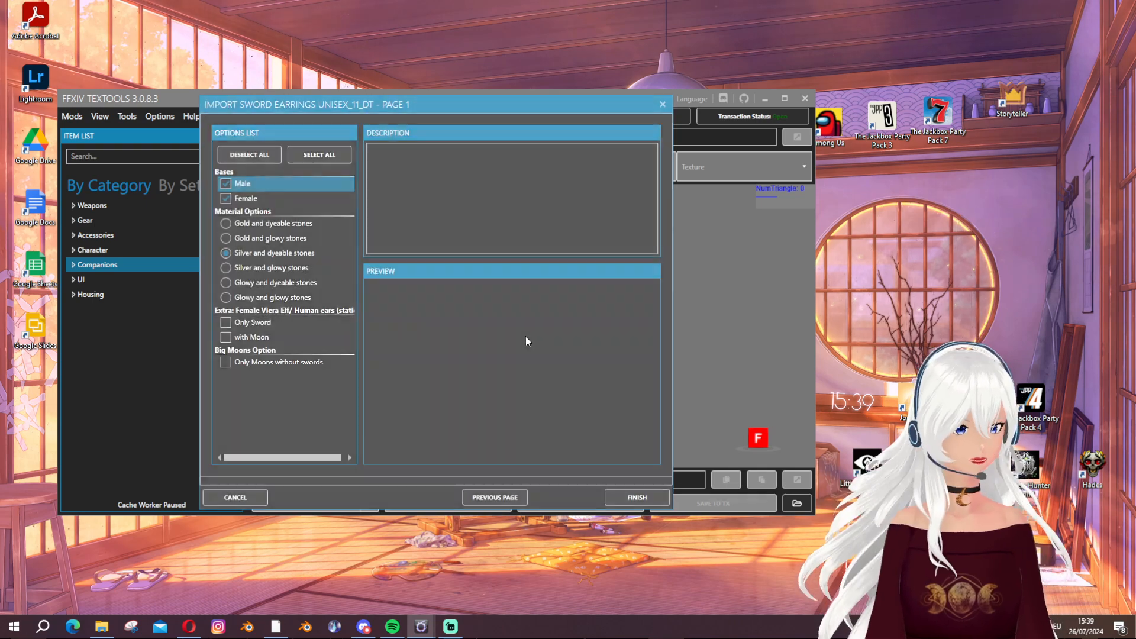
# Move aside and close the Transaction Manager, leaving the transaction open, and search the item list for "baron earring"
pyautogui.moveTo(461, 195); pyautogui.dragTo(565, 182)
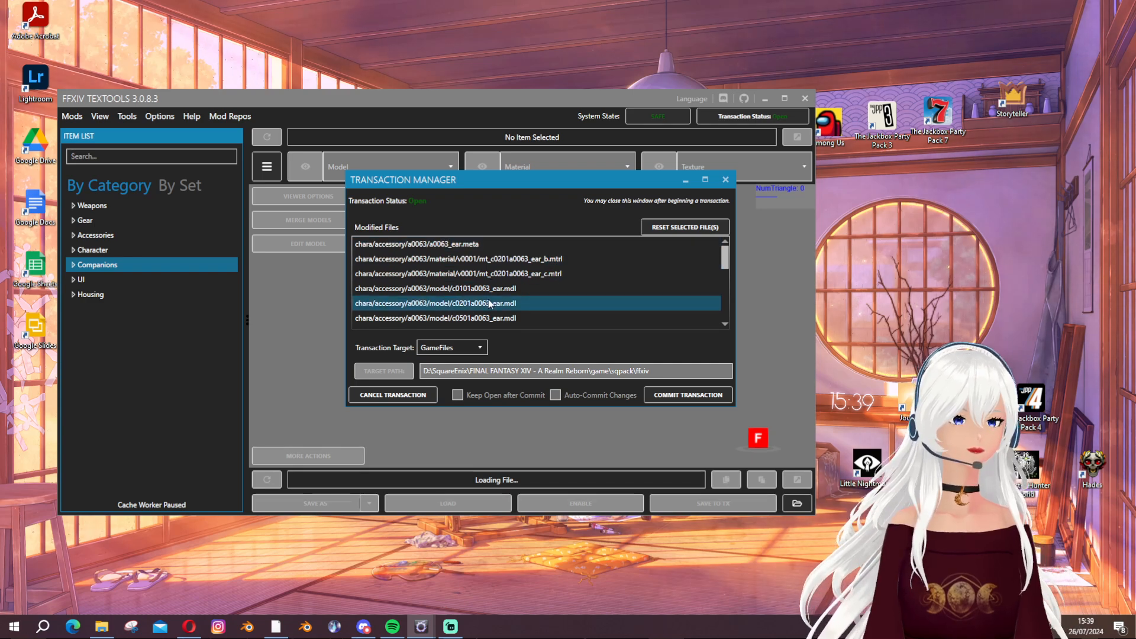
pyautogui.click(726, 179)
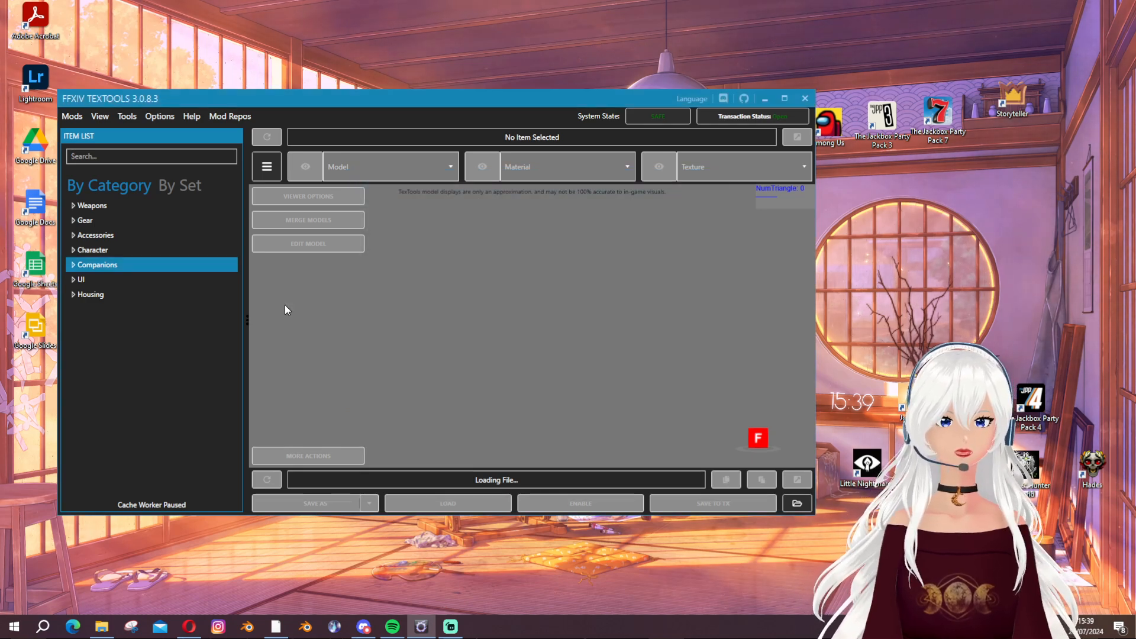
pyautogui.click(164, 158)
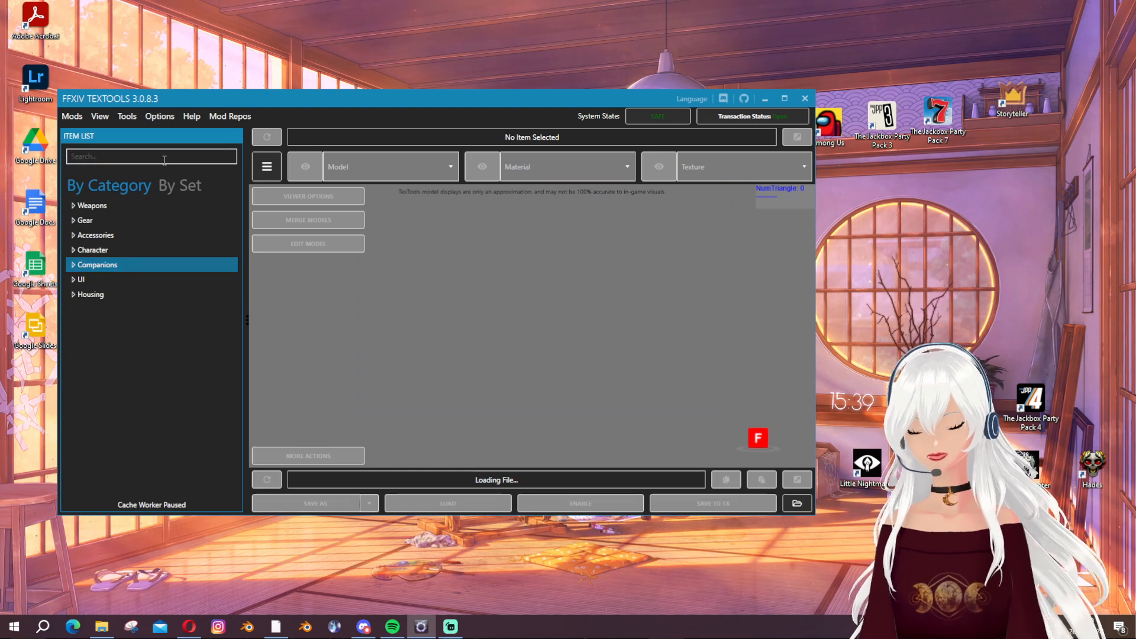
pyautogui.write('baron earr')
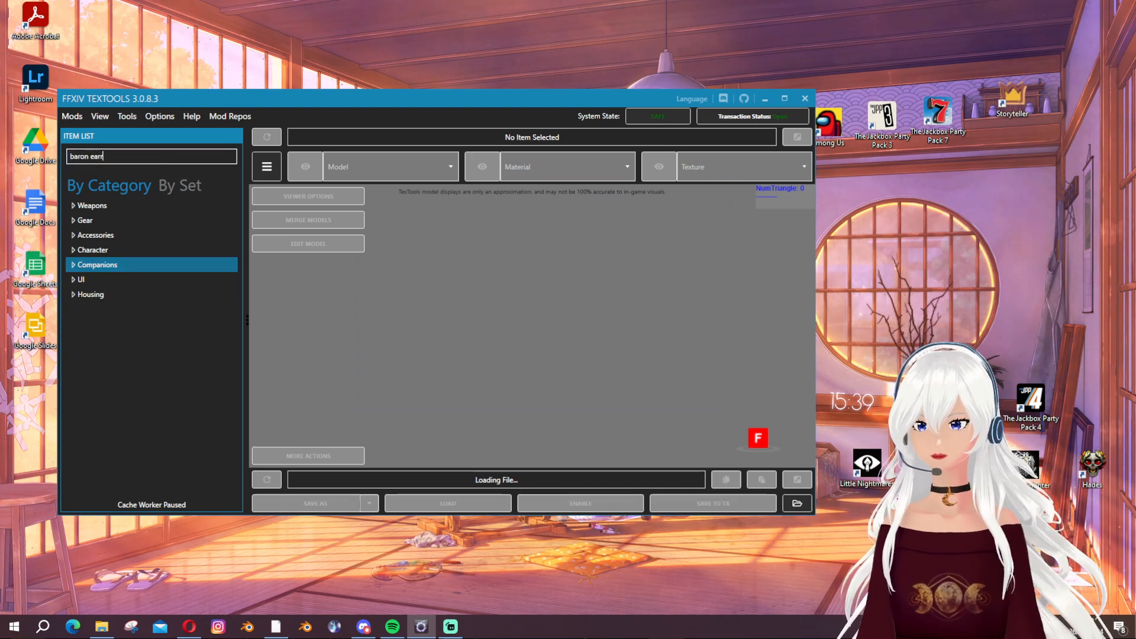
pyautogui.write('ing')
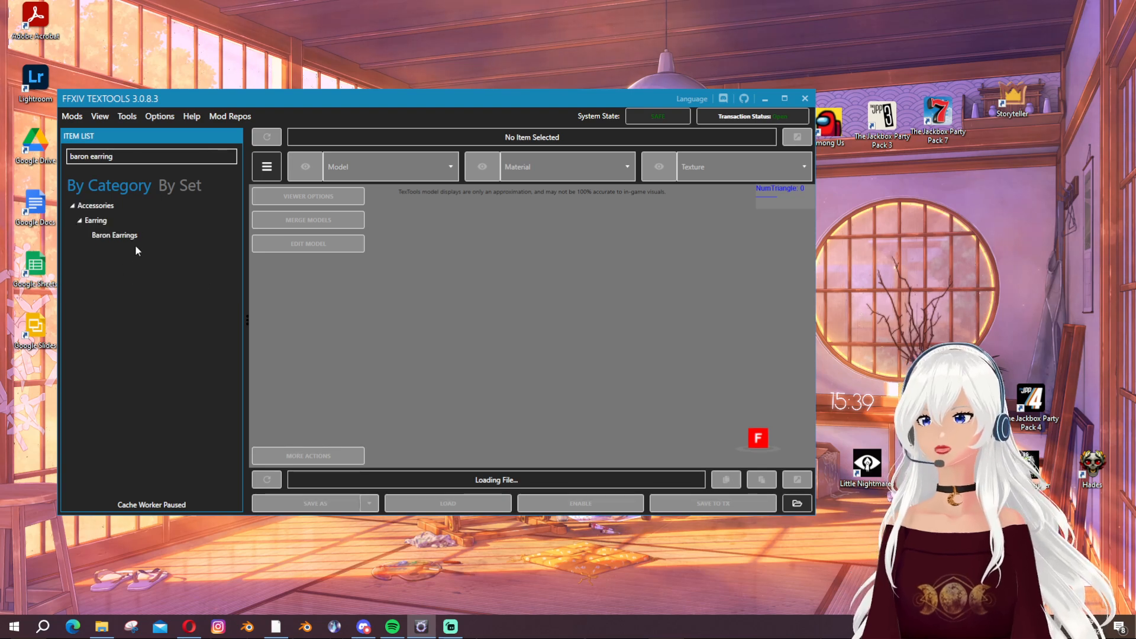
# Open the Baron Earrings item, view its model, and open the colorset of its Hyur Midlander Female: EAR B material
pyautogui.click(138, 237)
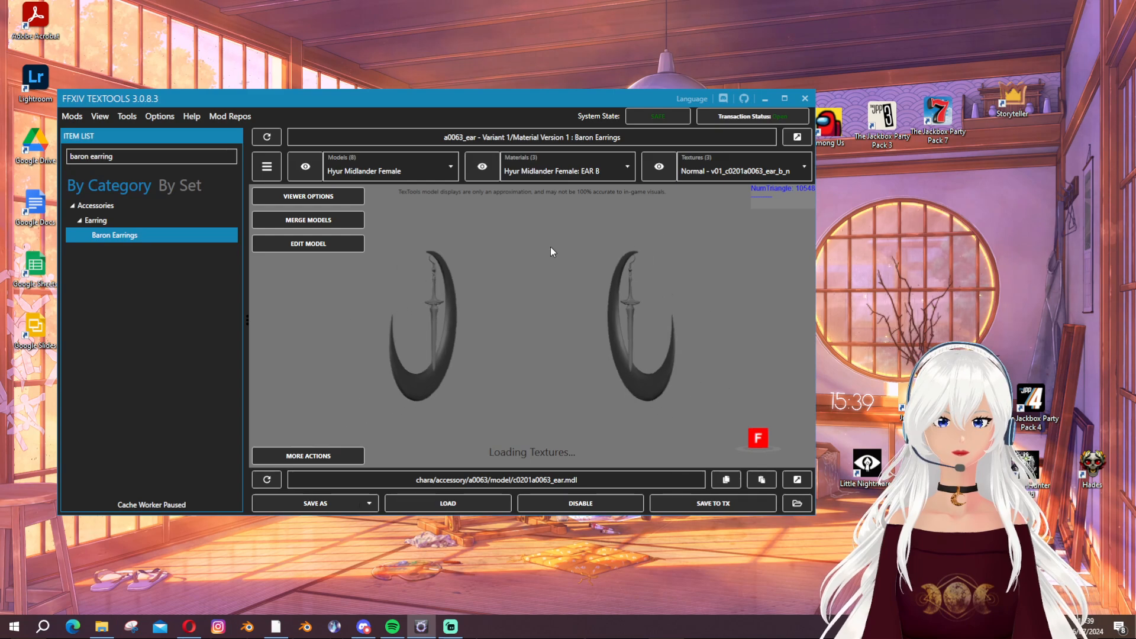
pyautogui.moveTo(551, 252)
pyautogui.mouseDown()
pyautogui.moveTo(527, 246)
pyautogui.moveTo(469, 307)
pyautogui.moveTo(495, 274)
pyautogui.moveTo(536, 254)
pyautogui.mouseUp()
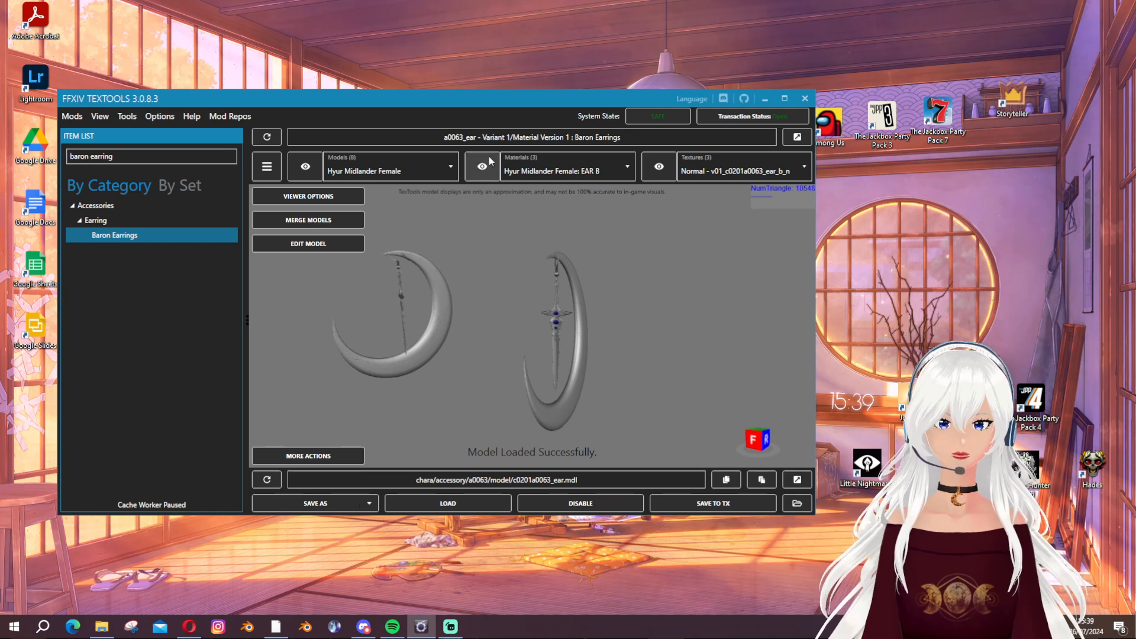
pyautogui.click(489, 176)
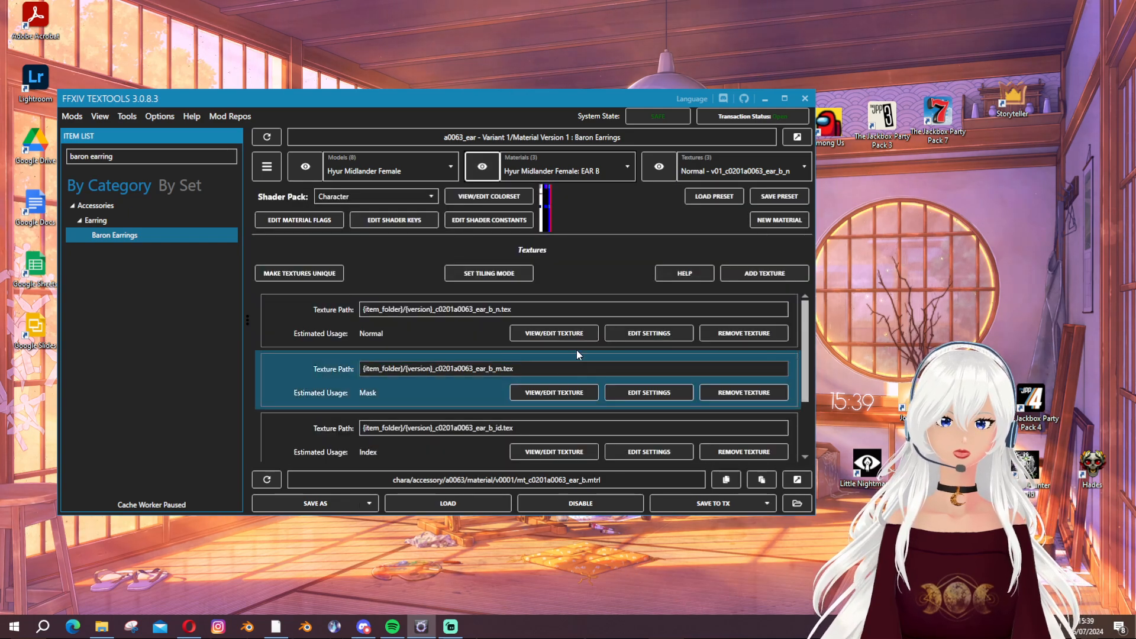
pyautogui.click(484, 198)
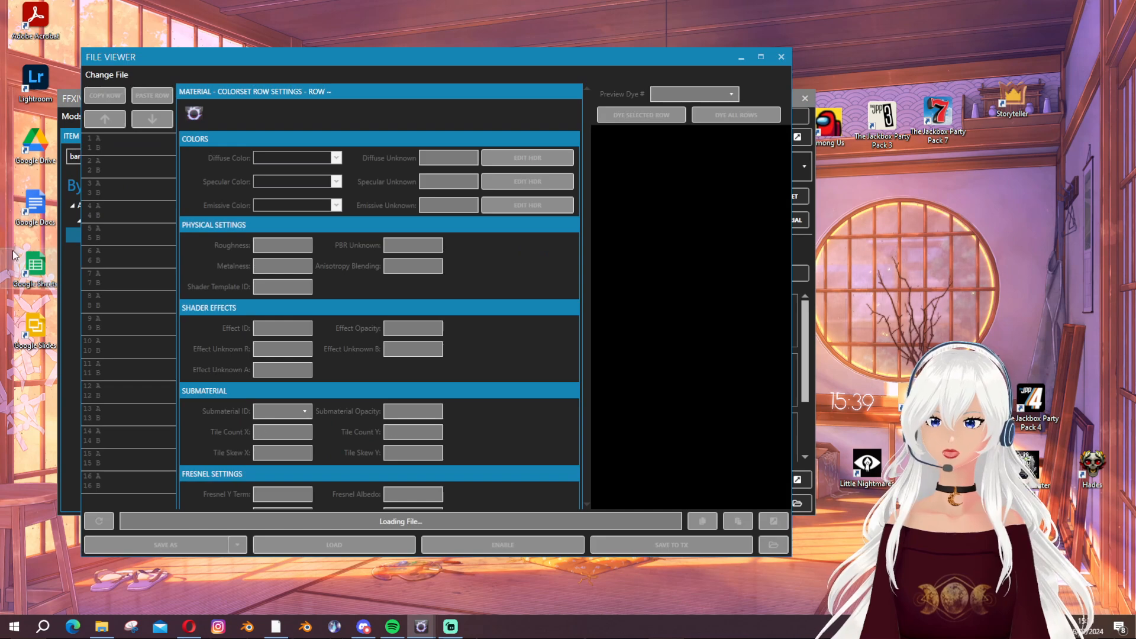
# Set the diffuse color of colorset row 8 A to dark red
pyautogui.click(116, 304)
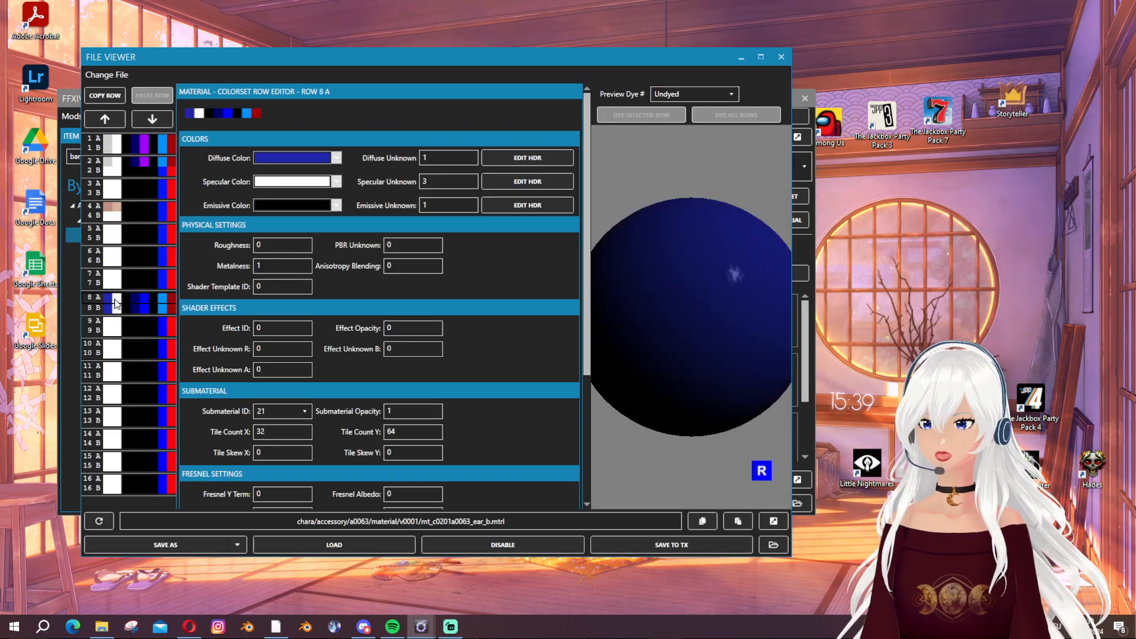
pyautogui.click(289, 158)
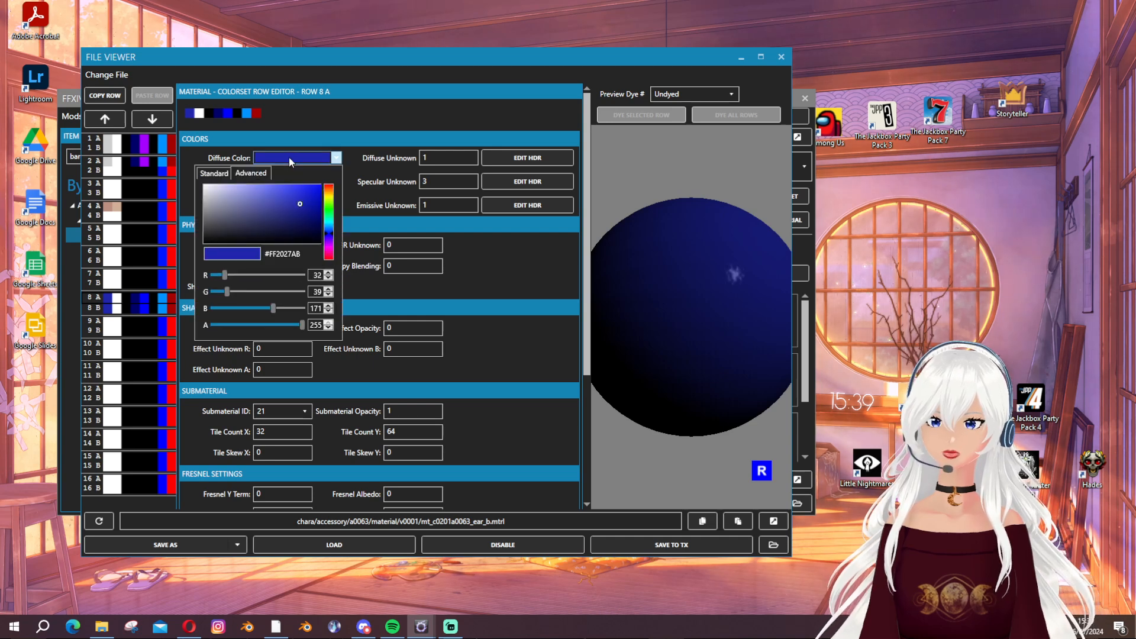
pyautogui.click(330, 229)
pyautogui.moveTo(329, 232)
pyautogui.mouseDown()
pyautogui.moveTo(332, 185)
pyautogui.moveTo(310, 219)
pyautogui.moveTo(320, 215)
pyautogui.mouseUp()
pyautogui.click(366, 126)
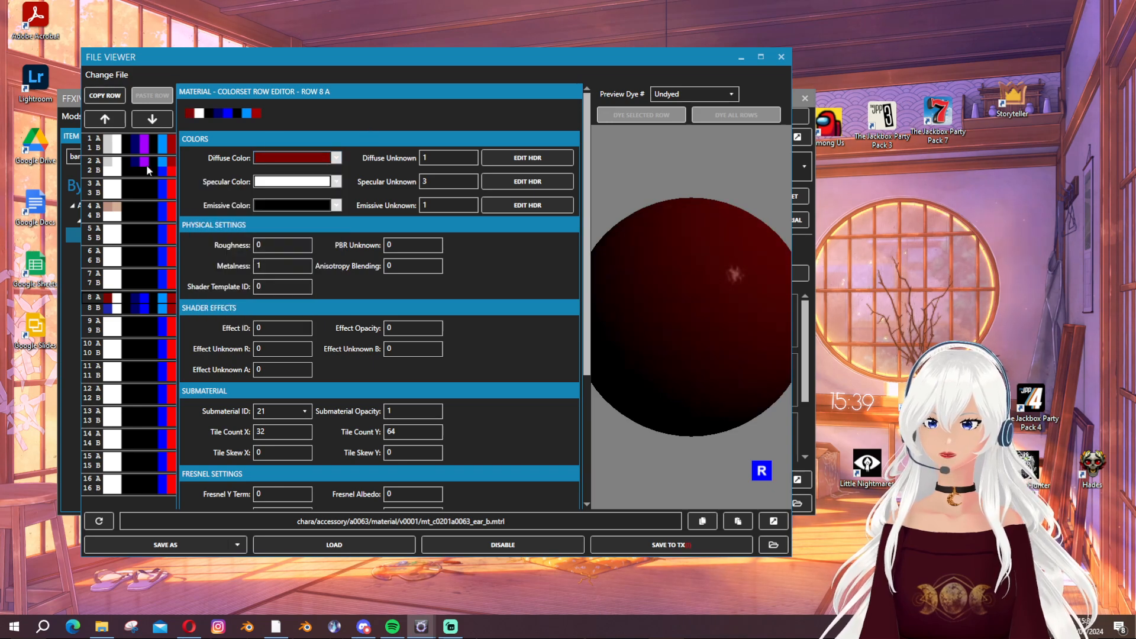
# Copy colorset row 8 A onto row 8 B, save the material to the transaction, and close the file viewer
pyautogui.click(105, 95)
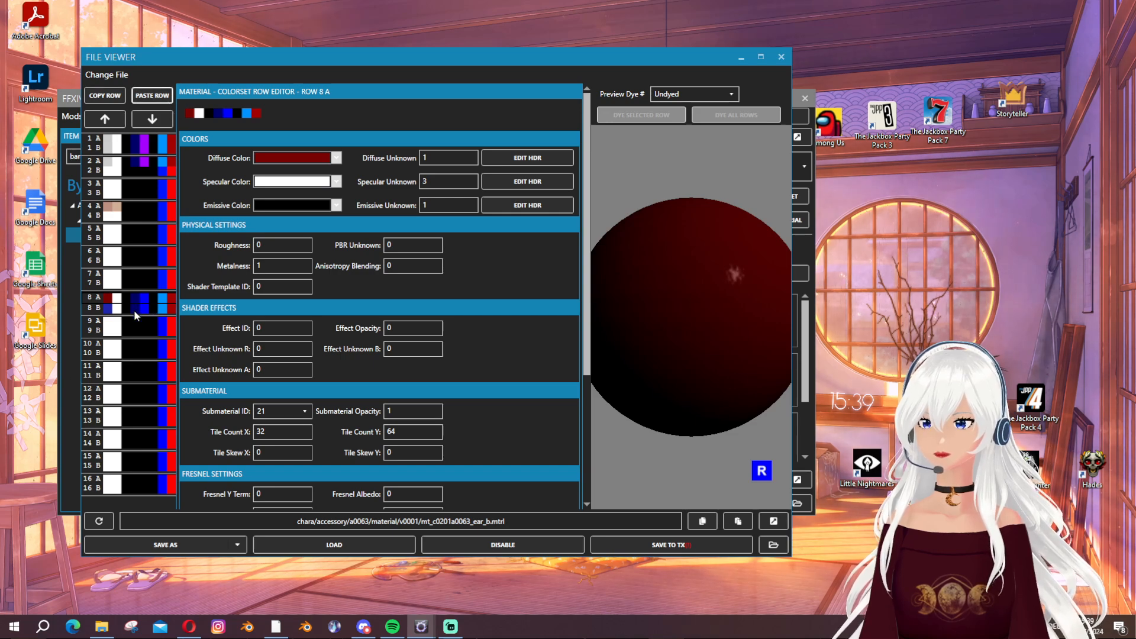
pyautogui.click(134, 308)
pyautogui.click(150, 96)
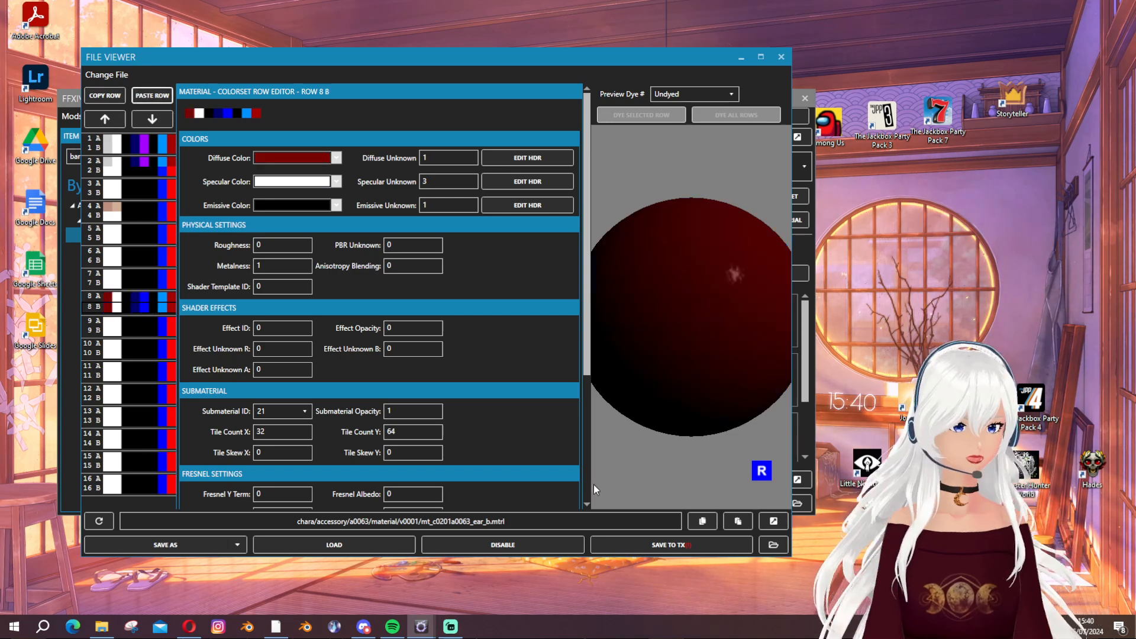
pyautogui.click(665, 545)
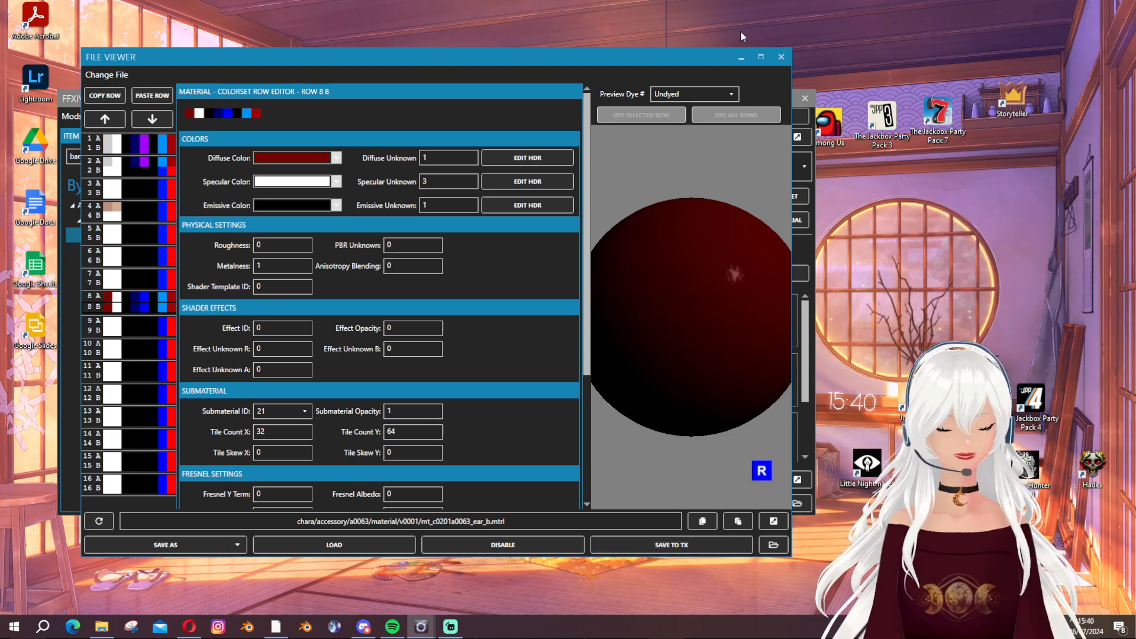
pyautogui.click(781, 56)
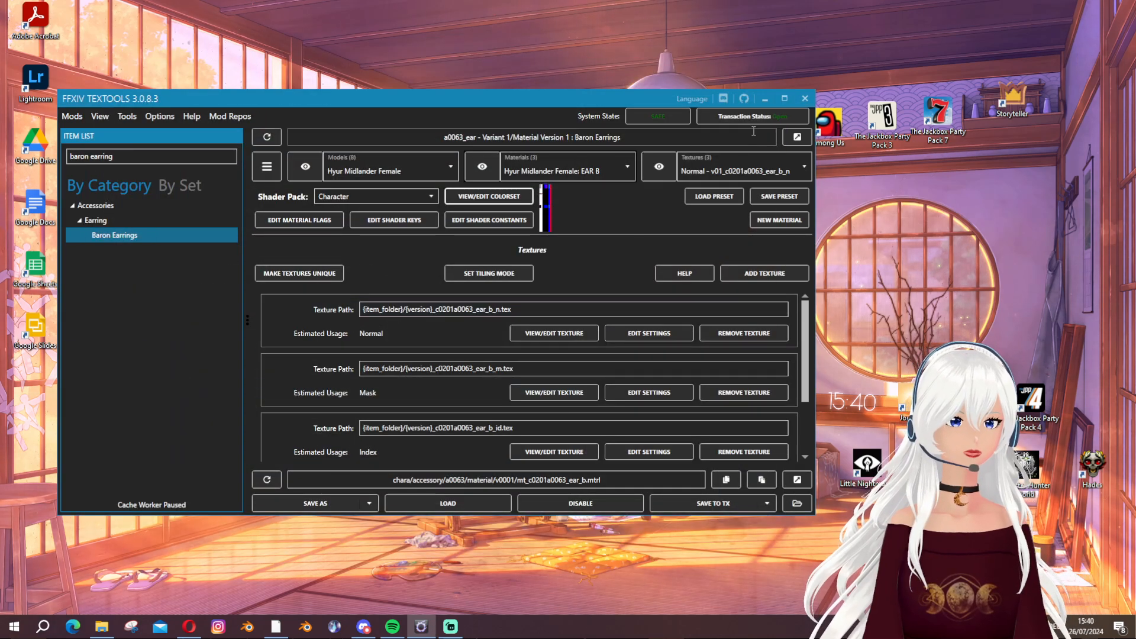
# Check the transaction's modified files and inspect the sword gems up close on the Hyur Midlander Female earring model
pyautogui.click(751, 116)
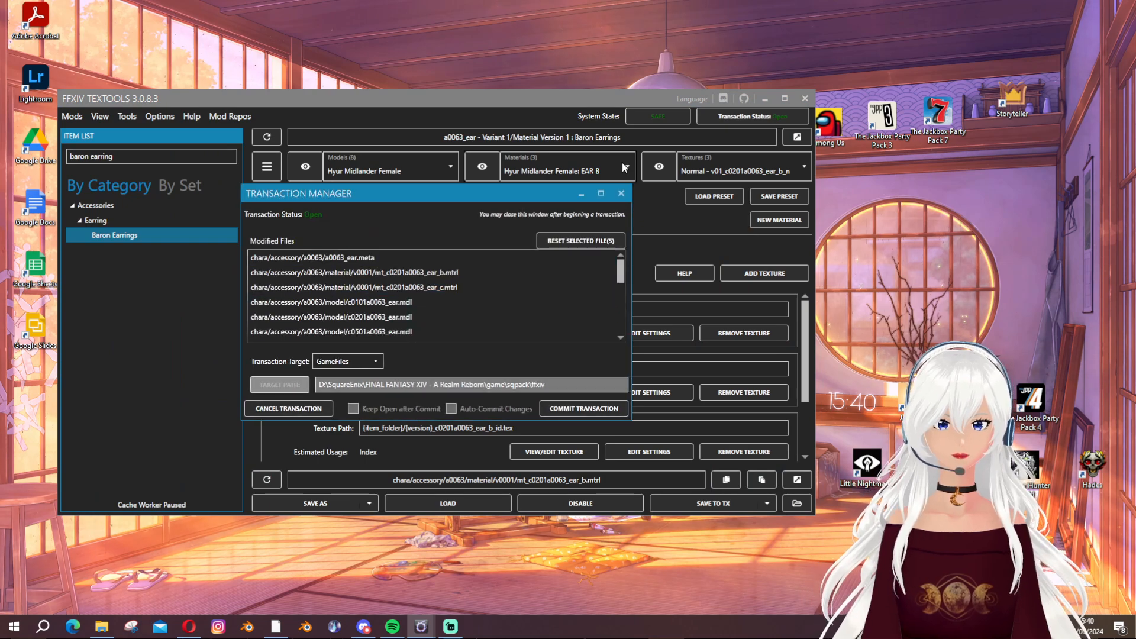
pyautogui.click(621, 193)
pyautogui.click(307, 173)
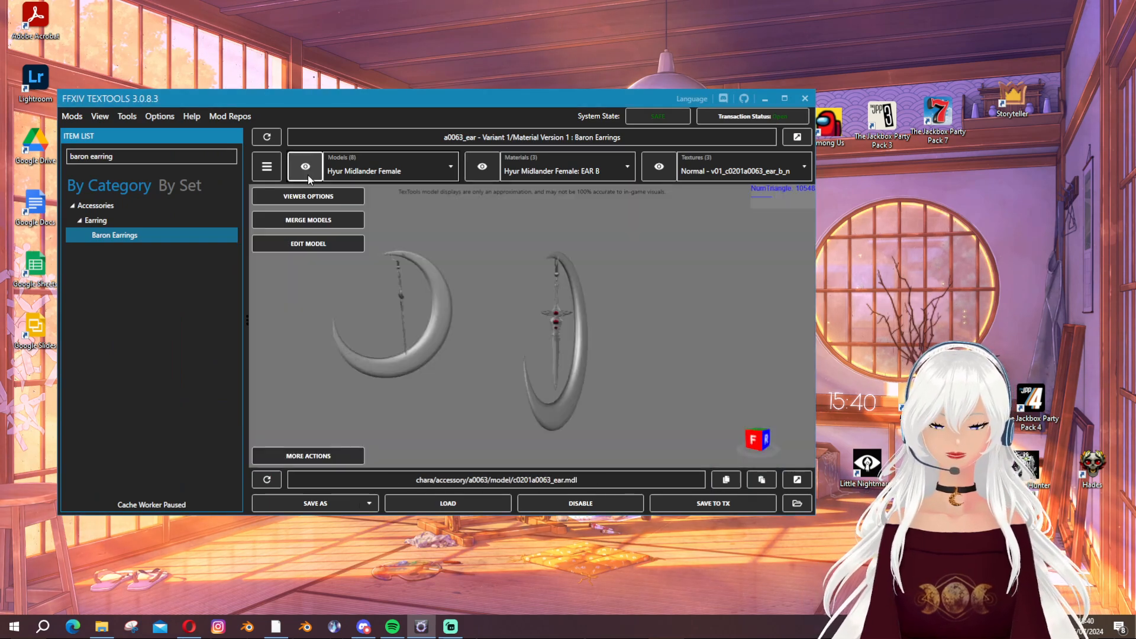
pyautogui.scroll(5, 570, 361)
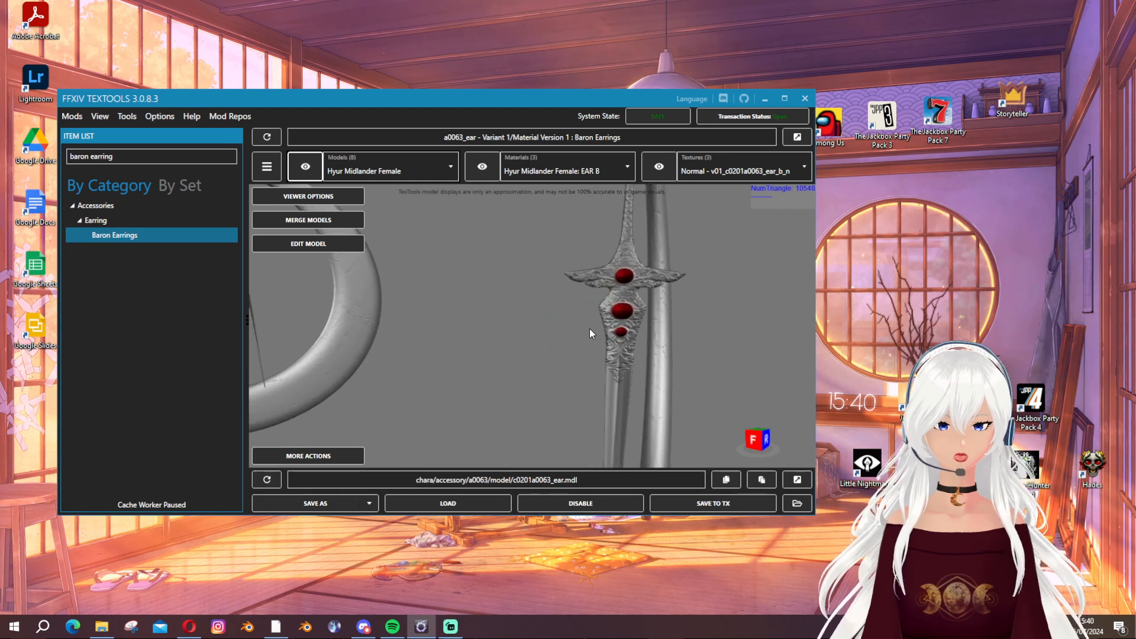
pyautogui.scroll(-4, 590, 332)
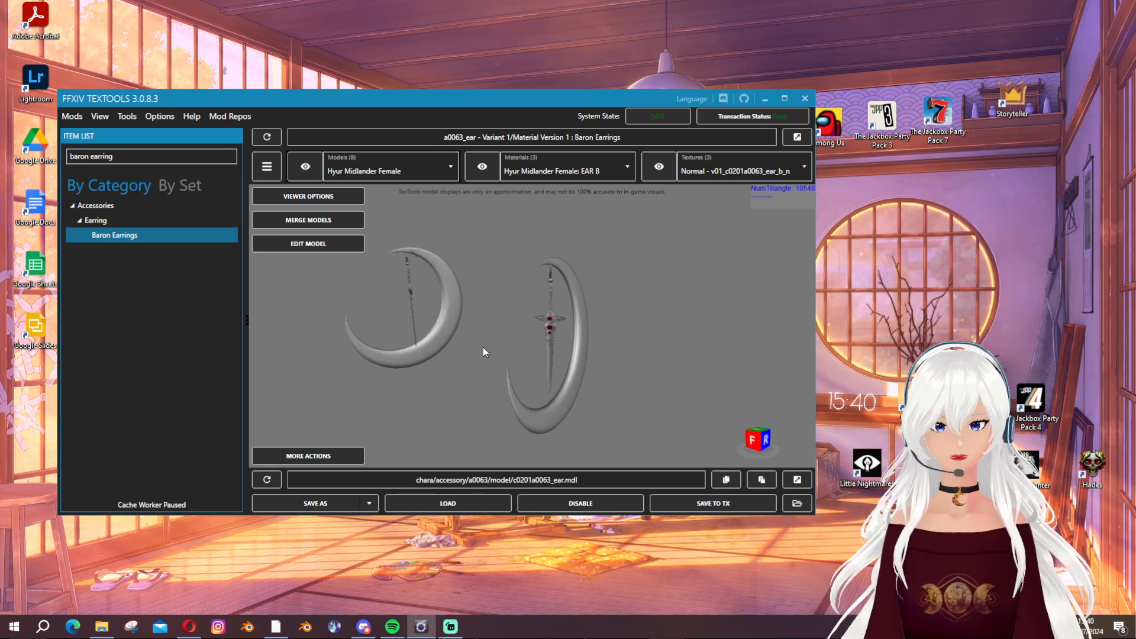
# Commit the transaction to a TTMP modpack named "earrings in red" in the Modpacks folder and close the Transaction Manager
pyautogui.click(734, 117)
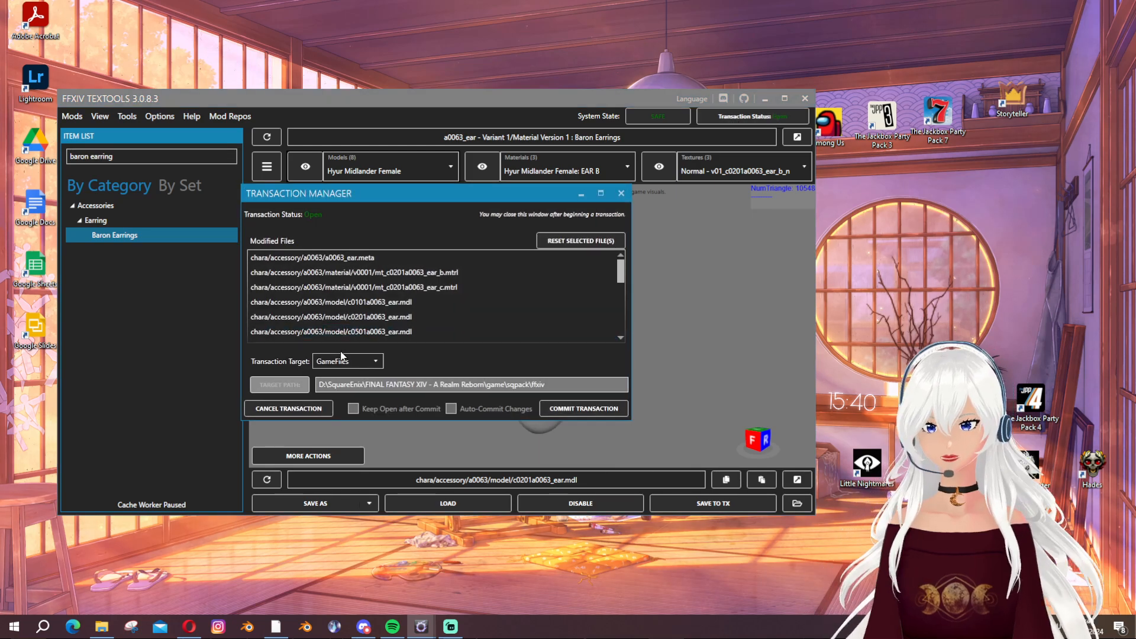
pyautogui.click(344, 361)
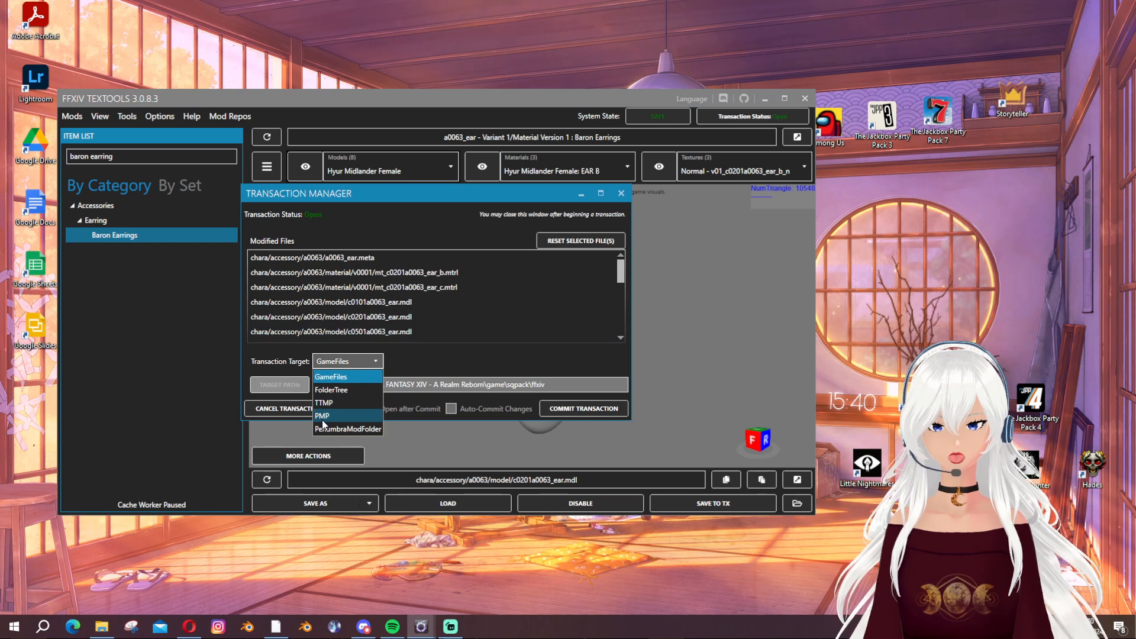
pyautogui.click(335, 402)
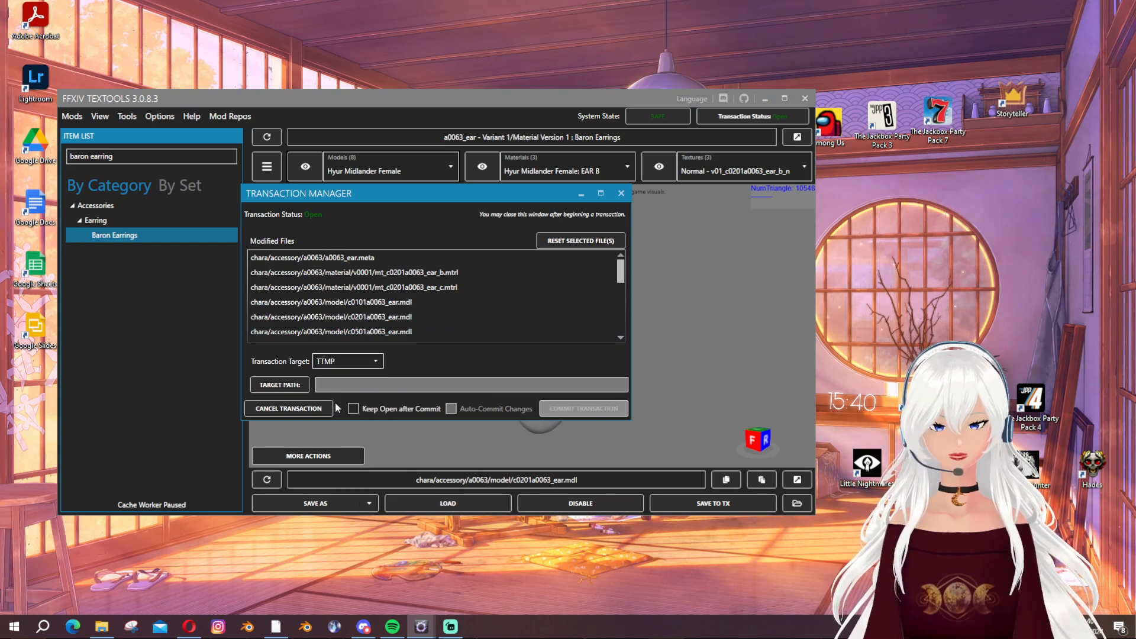
pyautogui.click(274, 385)
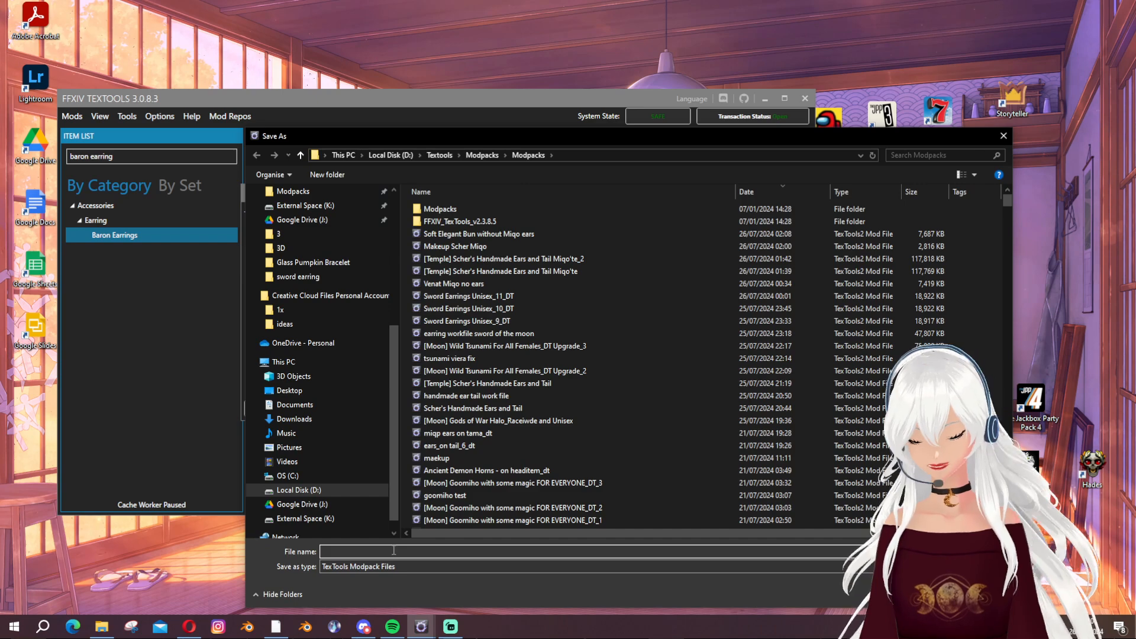
pyautogui.write('earrings in re')
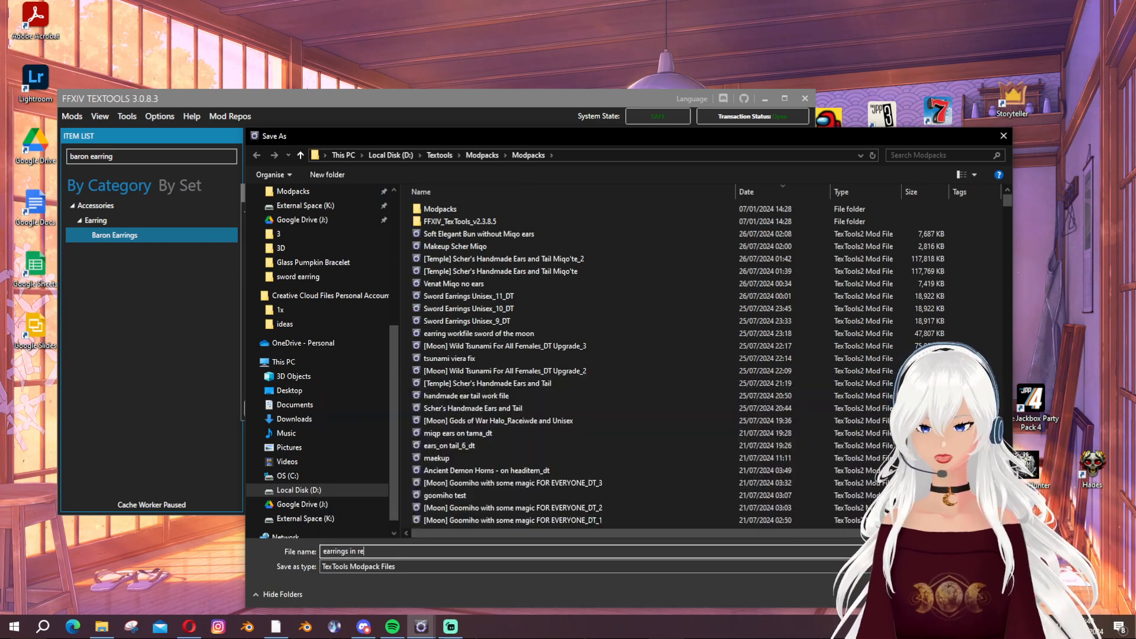
pyautogui.write('d')
pyautogui.press('Return')
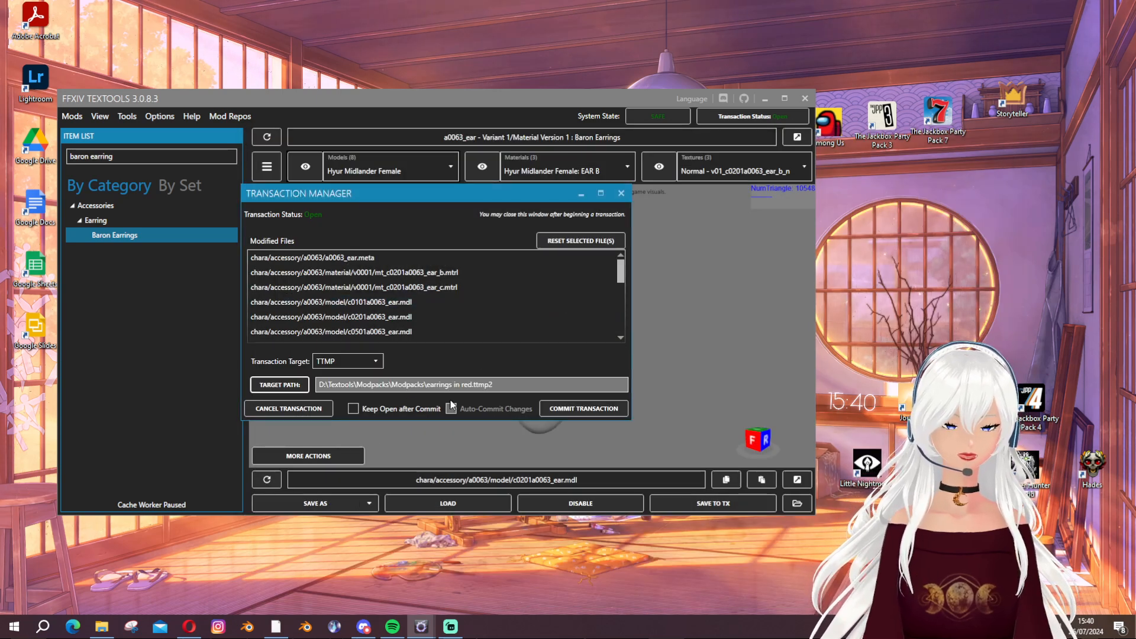
pyautogui.click(573, 412)
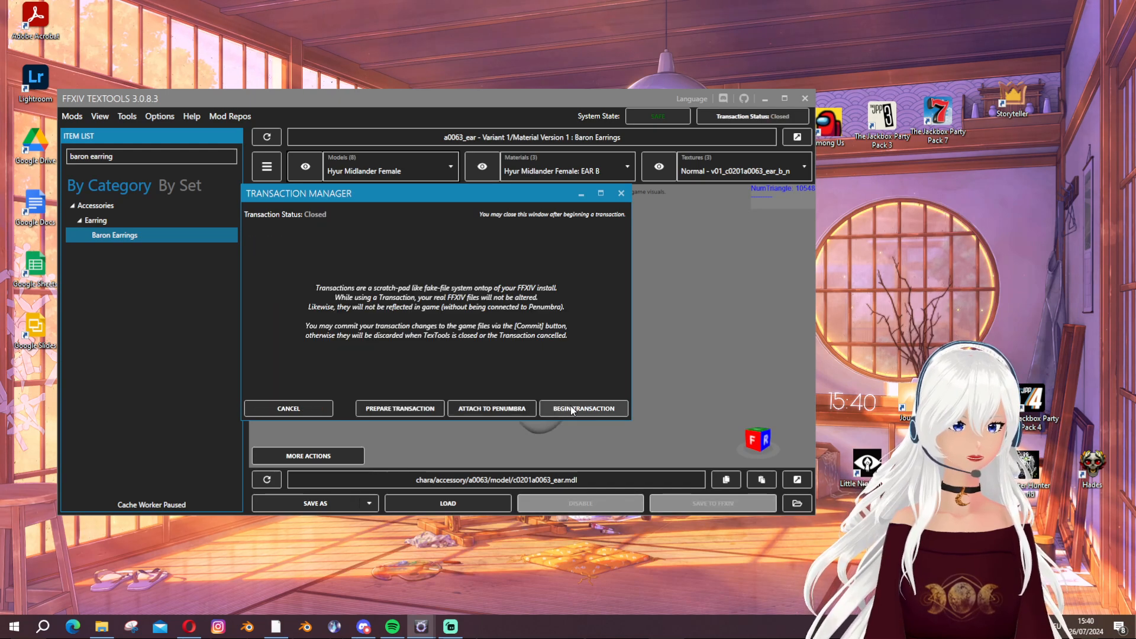
pyautogui.click(622, 193)
pyautogui.moveTo(639, 272)
pyautogui.mouseDown(button='right')
pyautogui.moveTo(545, 317)
pyautogui.moveTo(616, 317)
pyautogui.moveTo(574, 313)
pyautogui.moveTo(603, 278)
pyautogui.mouseUp(button='right')
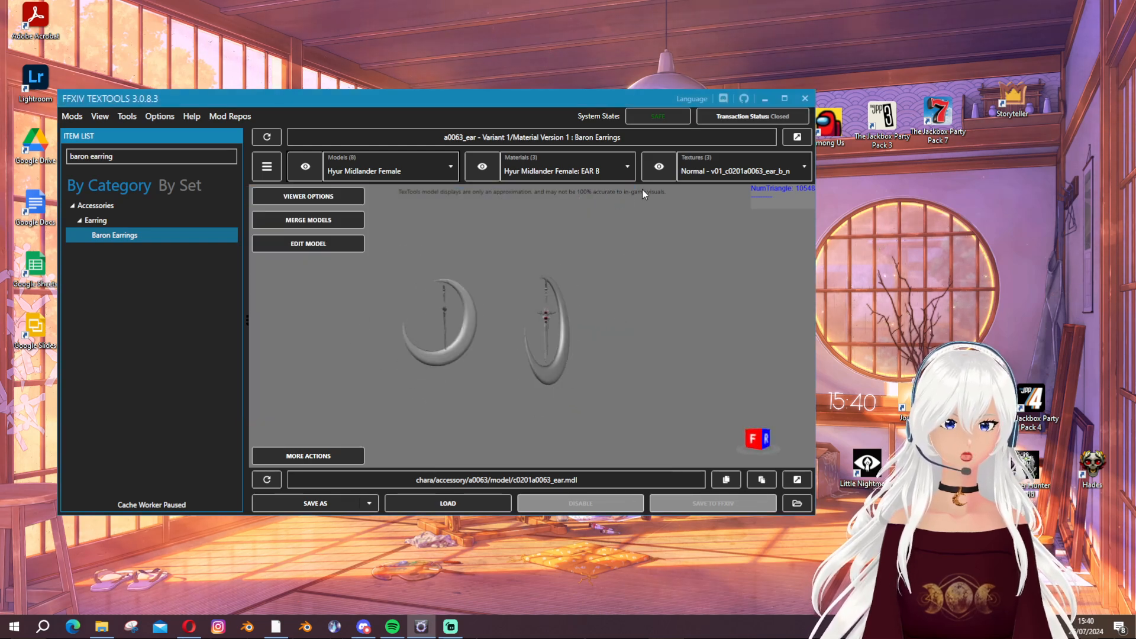
pyautogui.click(72, 117)
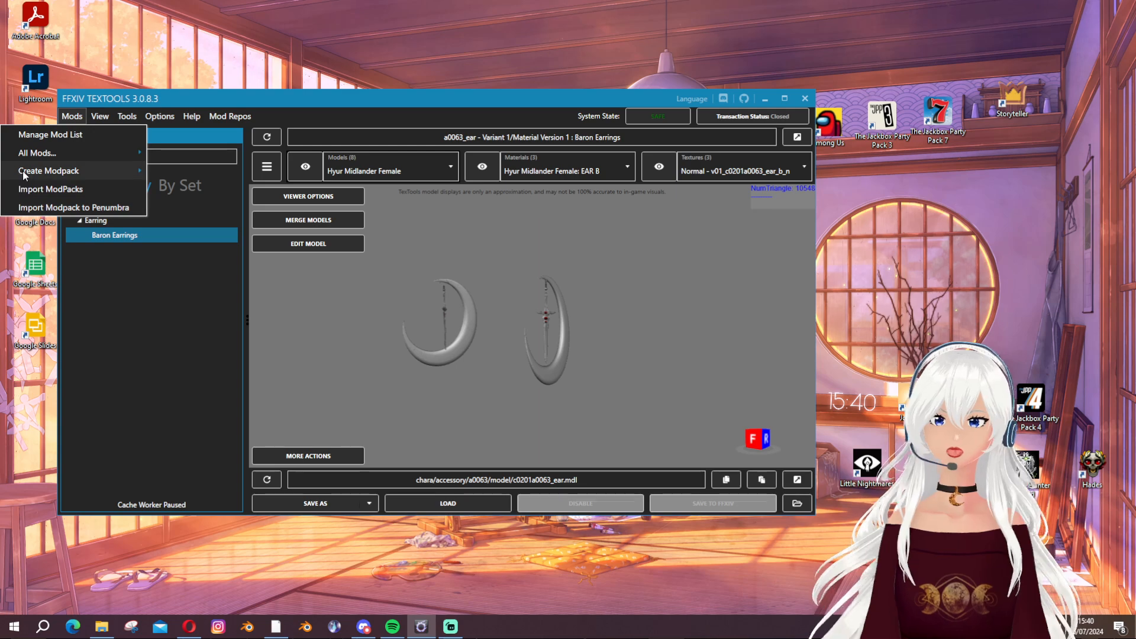
pyautogui.click(637, 346)
pyautogui.moveTo(636, 342); pyautogui.dragTo(619, 360, button='right')
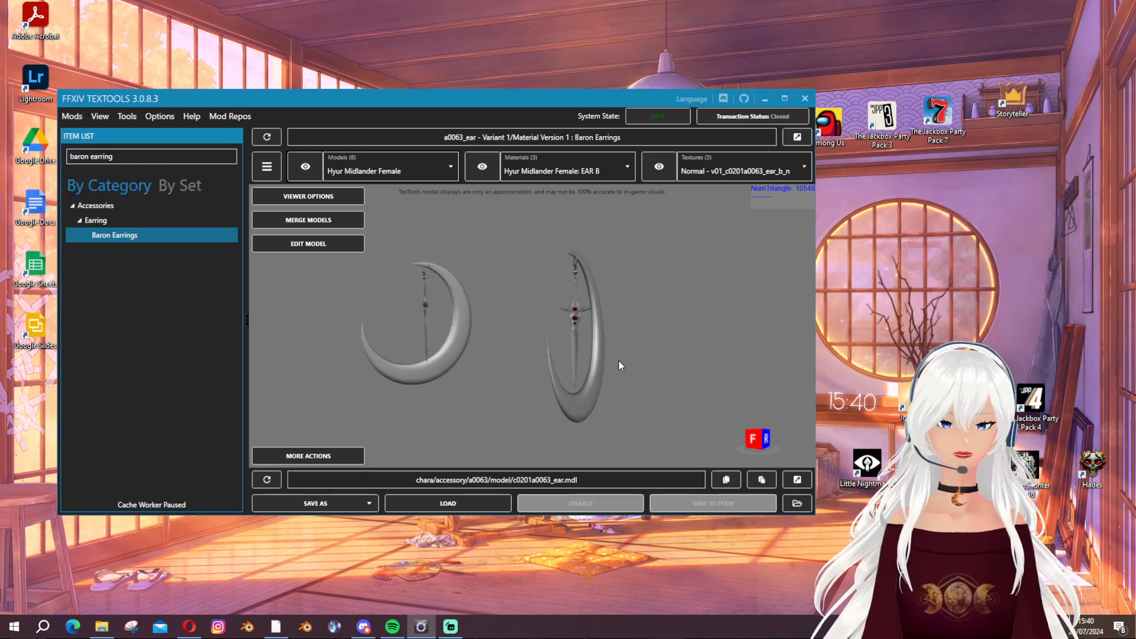
pyautogui.click(771, 117)
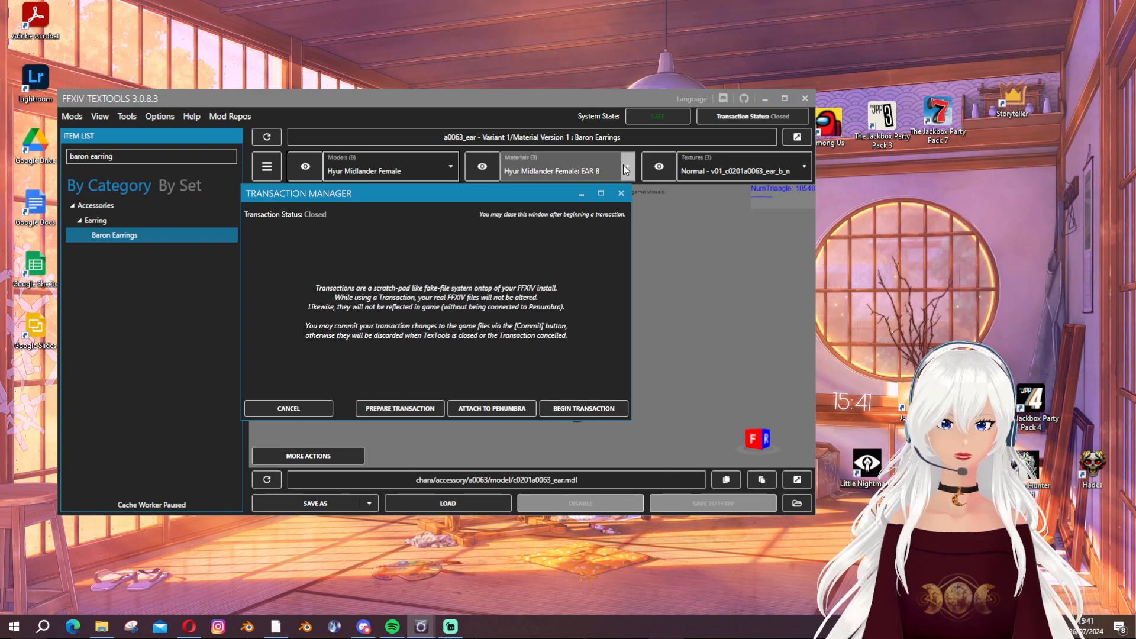
pyautogui.click(621, 194)
# Try to import a modpack while no transaction is active
pyautogui.click(72, 116)
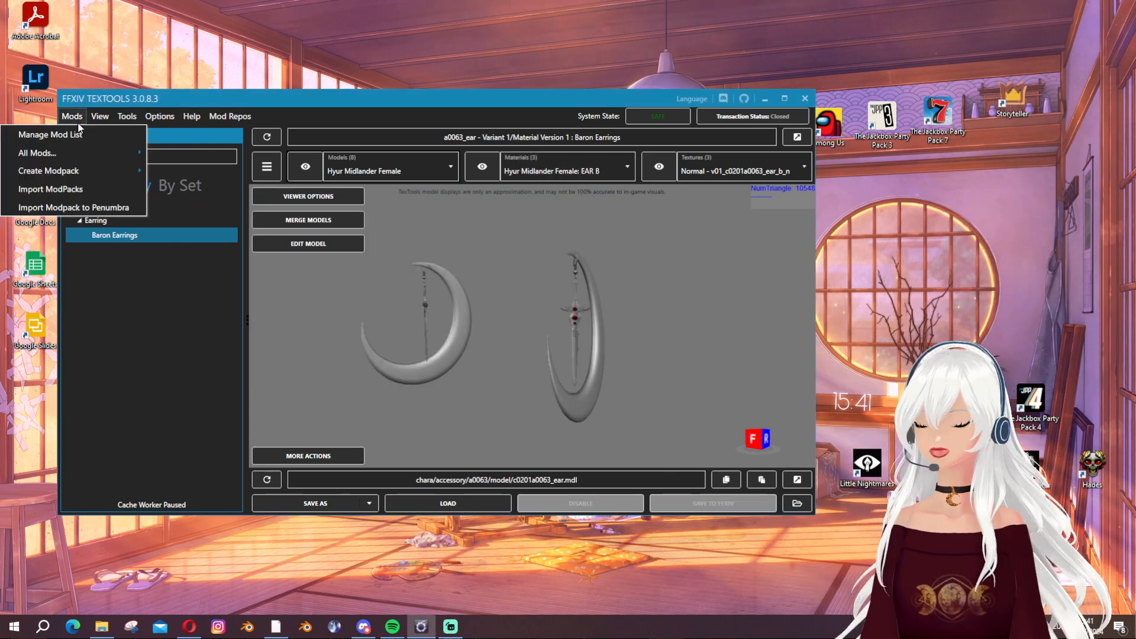
pyautogui.click(65, 191)
pyautogui.click(553, 327)
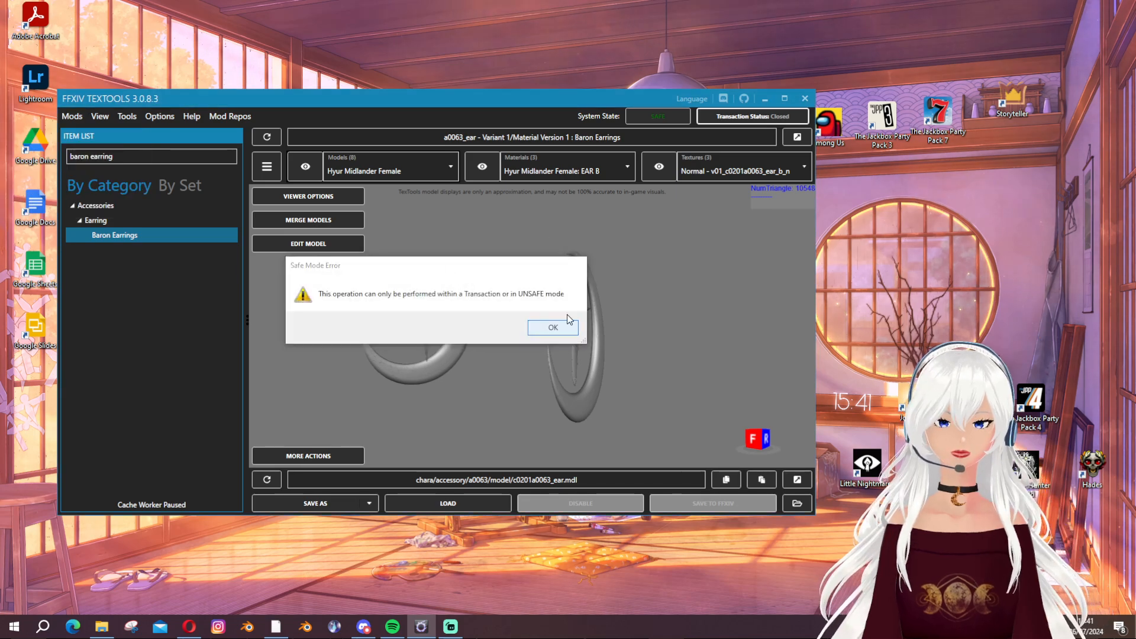
# Prepare a new transaction and close the Transaction Manager
pyautogui.click(766, 117)
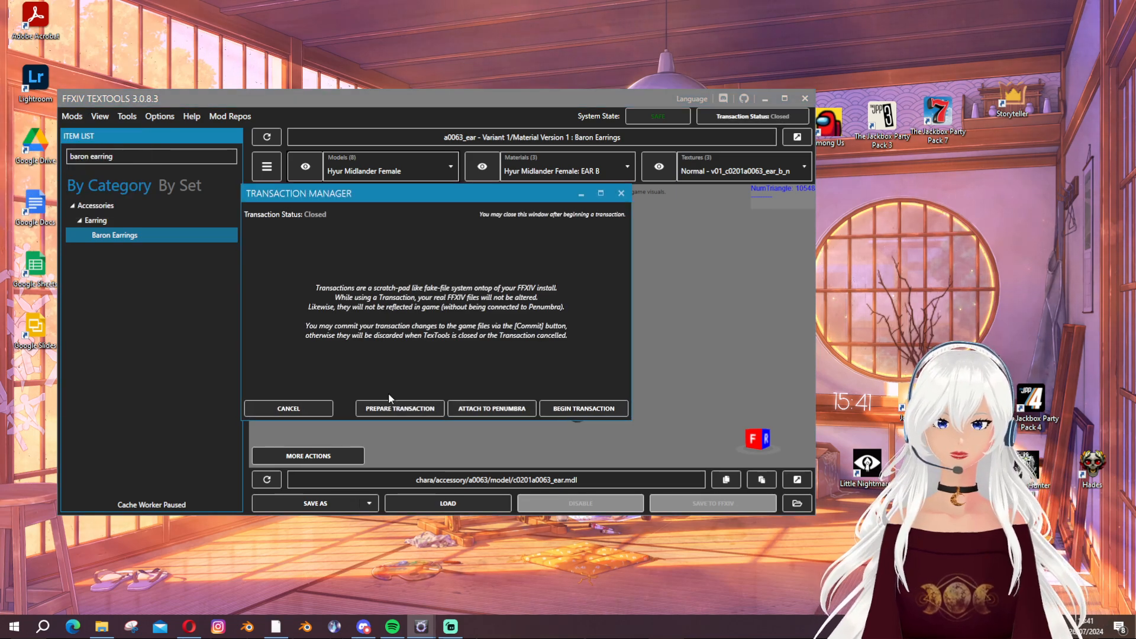
pyautogui.click(383, 408)
pyautogui.click(621, 193)
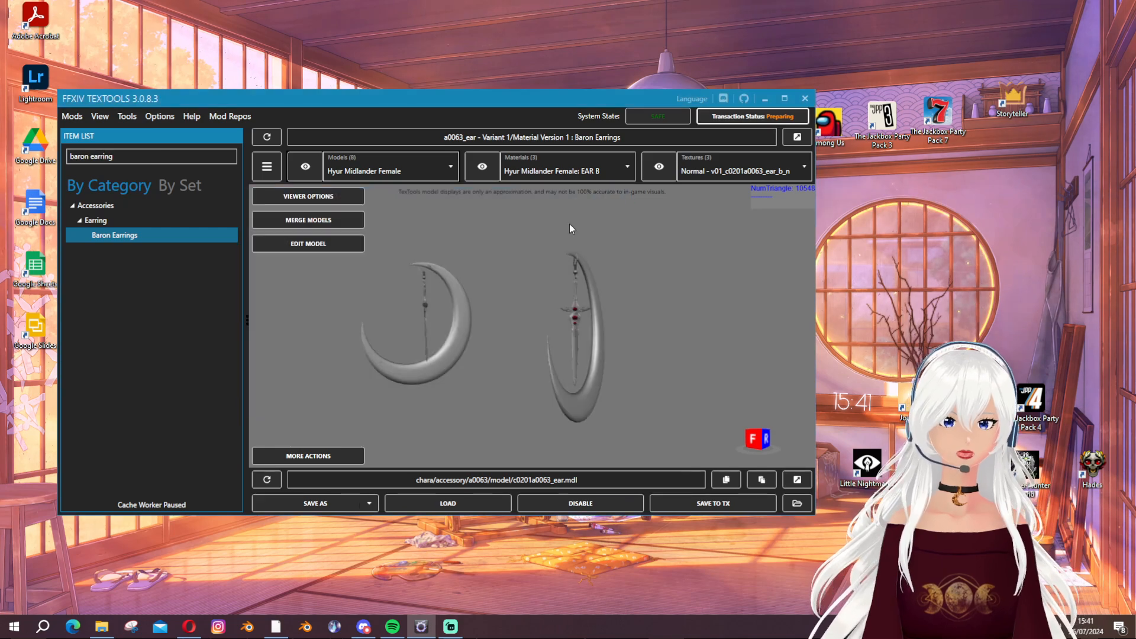
# Open the "earrings in red" modpack for import, review its list of files, and close it without importing
pyautogui.click(72, 116)
pyautogui.click(51, 189)
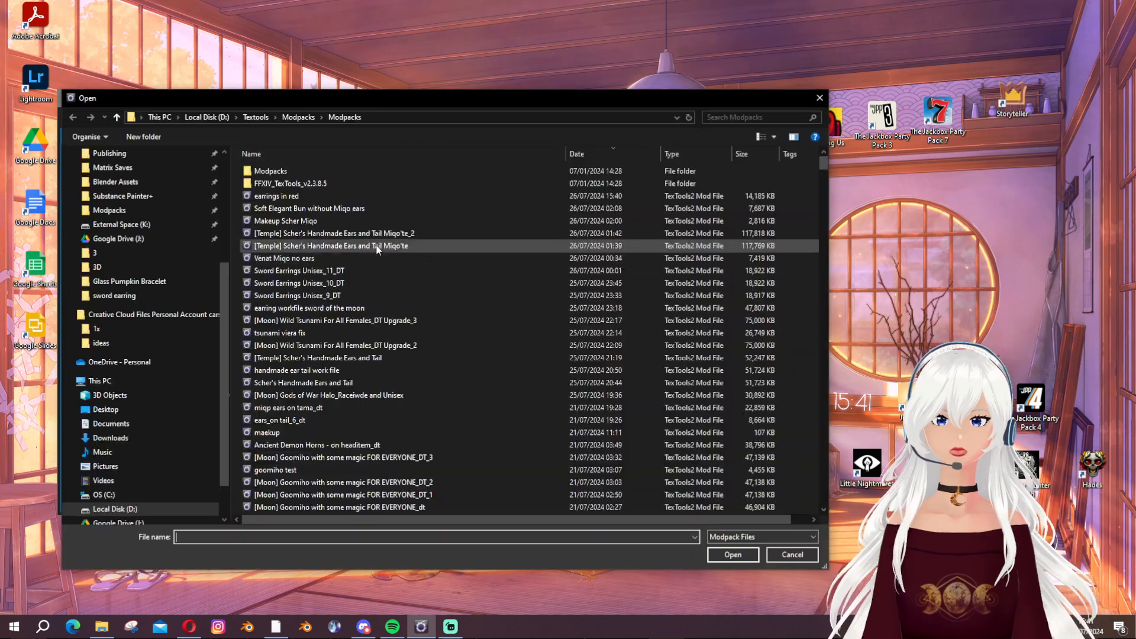
pyautogui.doubleClick(304, 196)
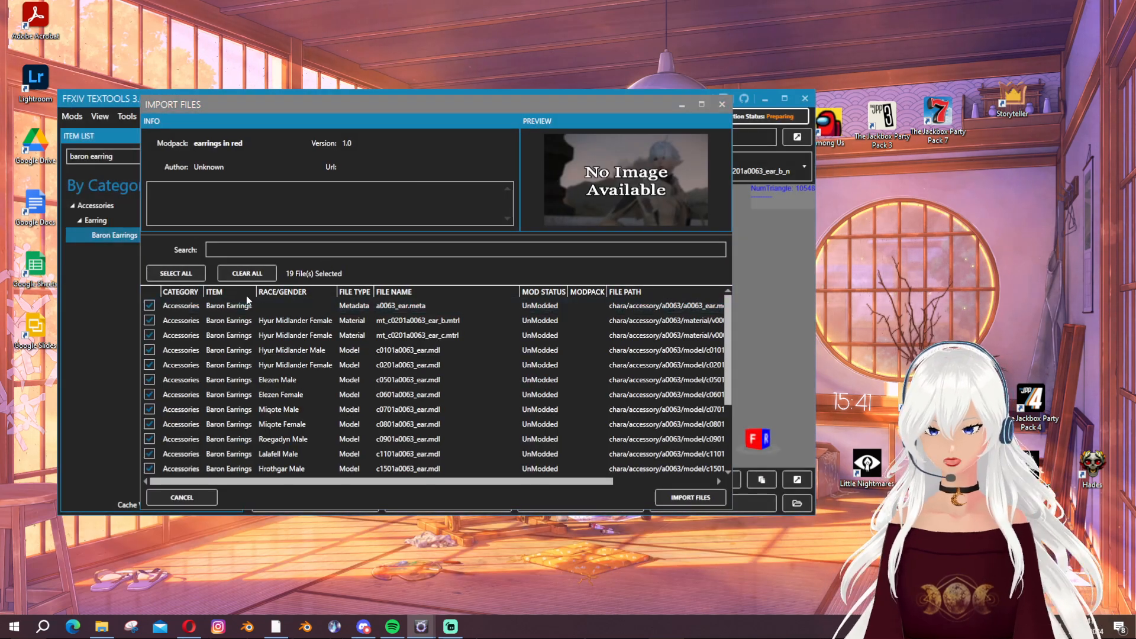
pyautogui.scroll(-3, 237, 348)
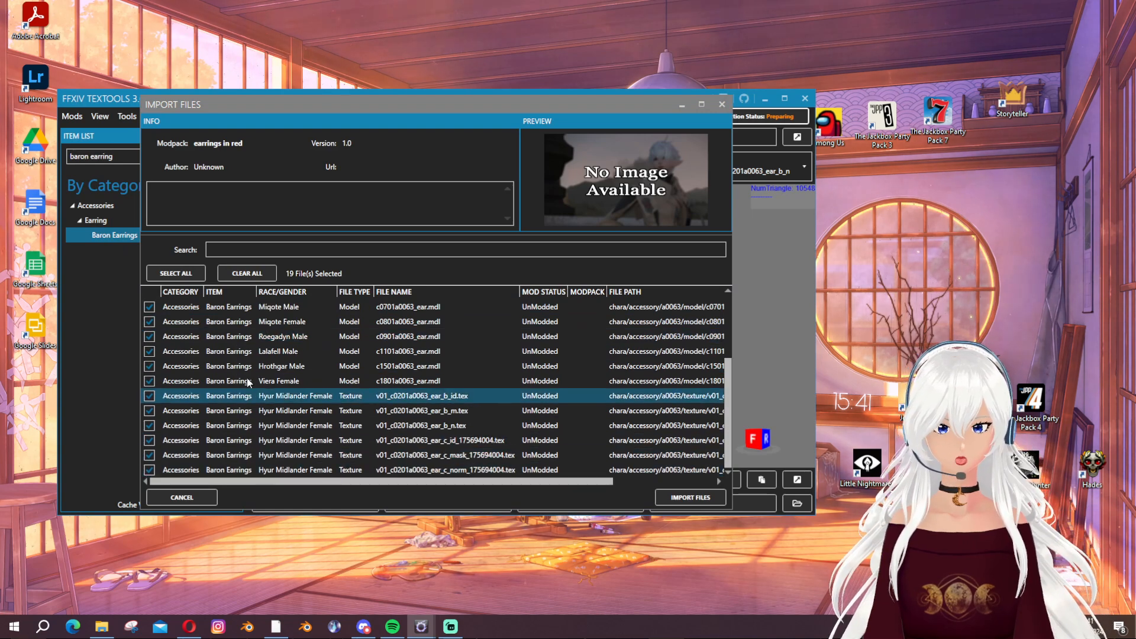
pyautogui.scroll(3, 246, 351)
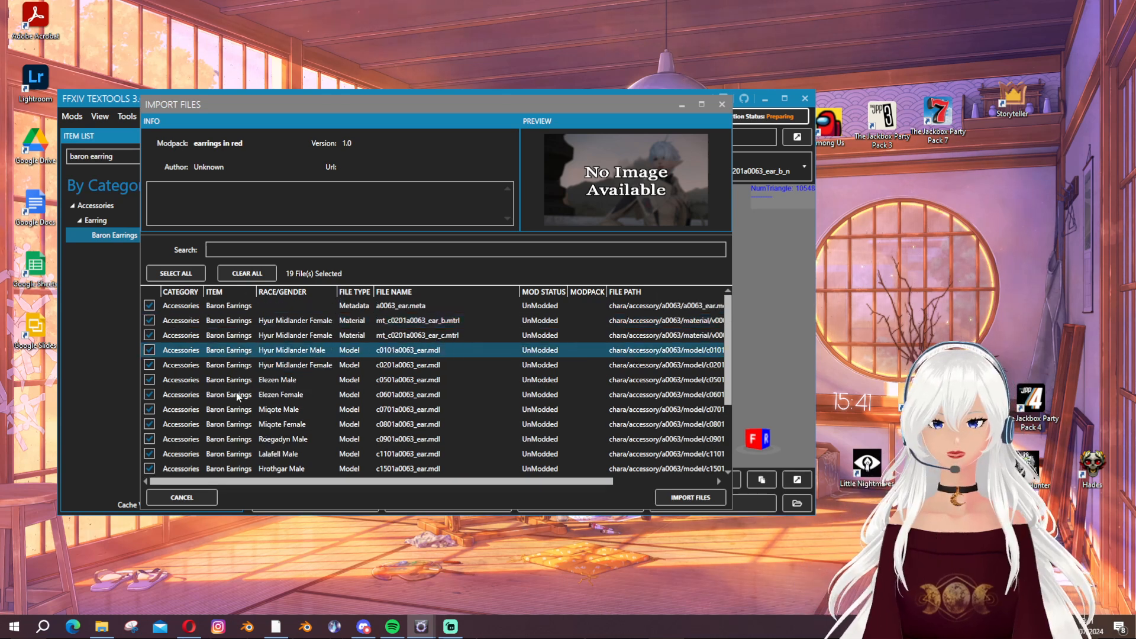
pyautogui.click(722, 104)
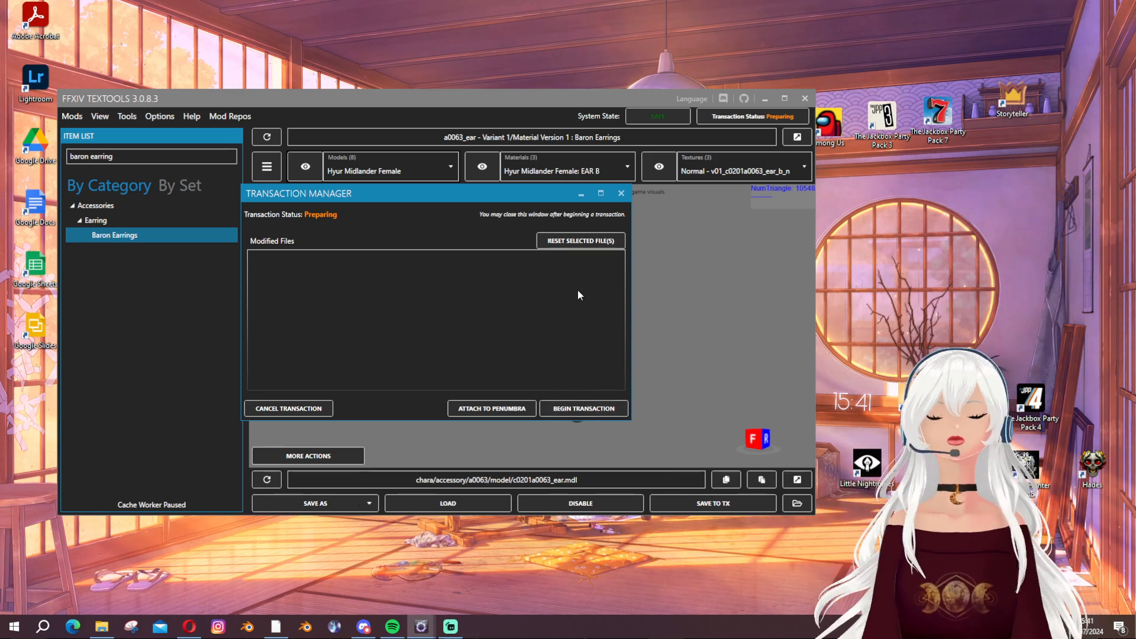
# Close the Transaction Manager and start an advanced modpack named "Earrings in red options" with the description "test modpack"
pyautogui.click(620, 195)
pyautogui.scroll(-2, 561, 316)
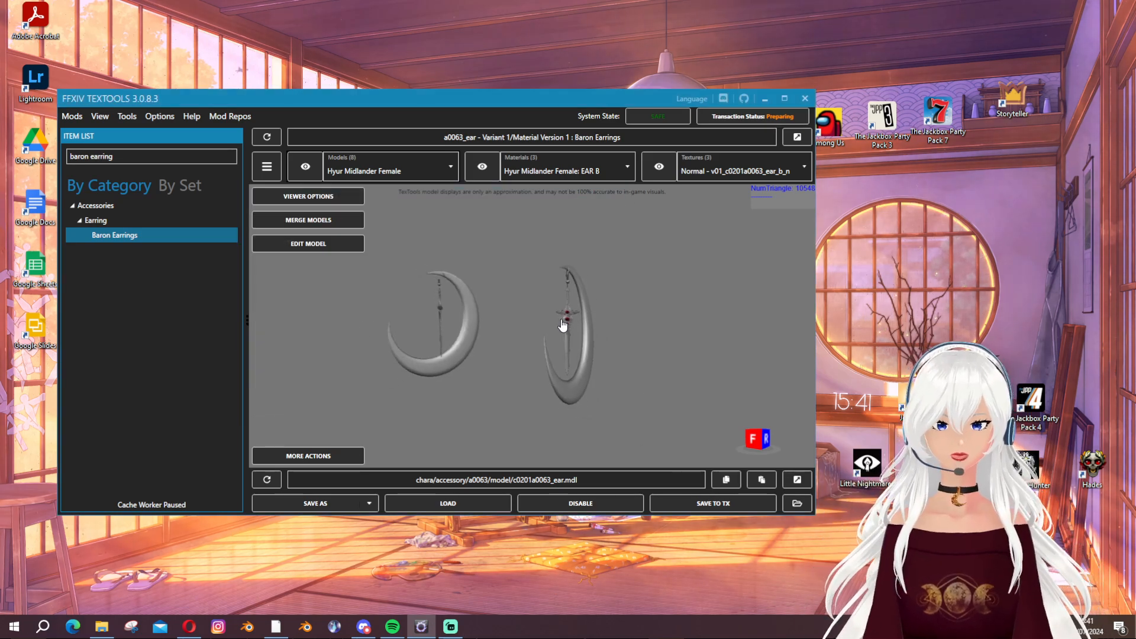
pyautogui.moveTo(555, 319); pyautogui.dragTo(595, 407, button='right')
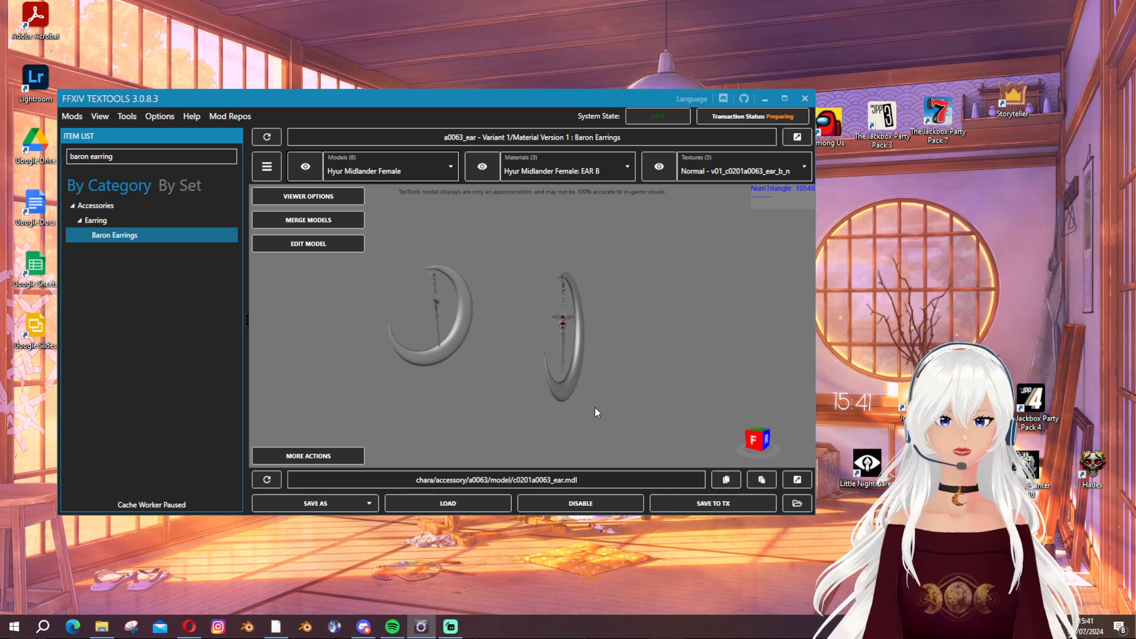
pyautogui.click(72, 117)
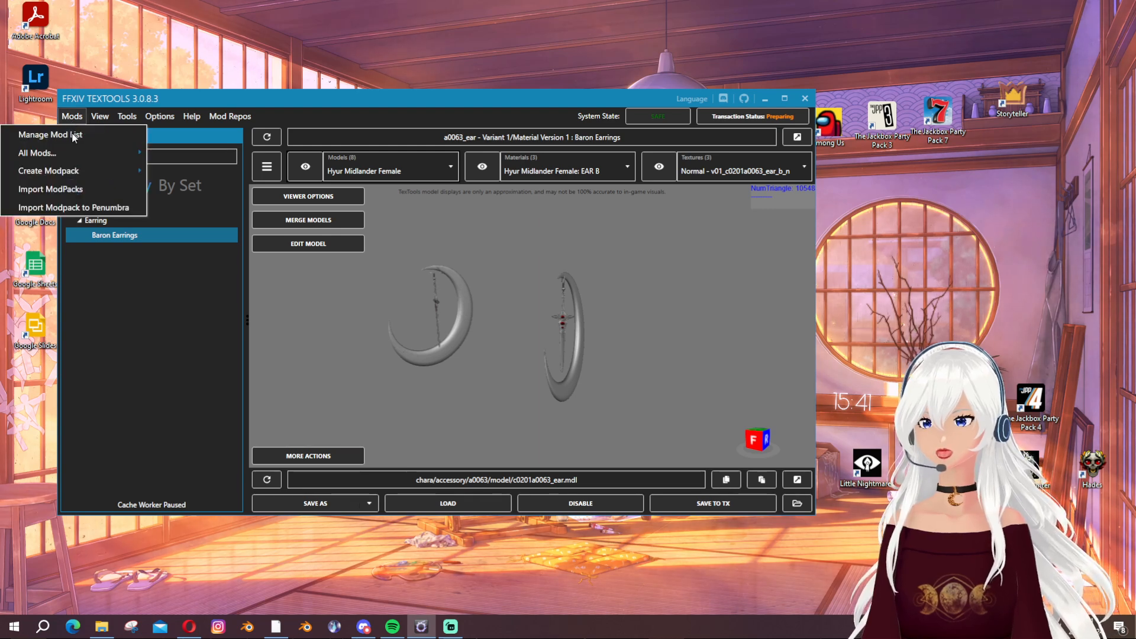
pyautogui.moveTo(23, 171)
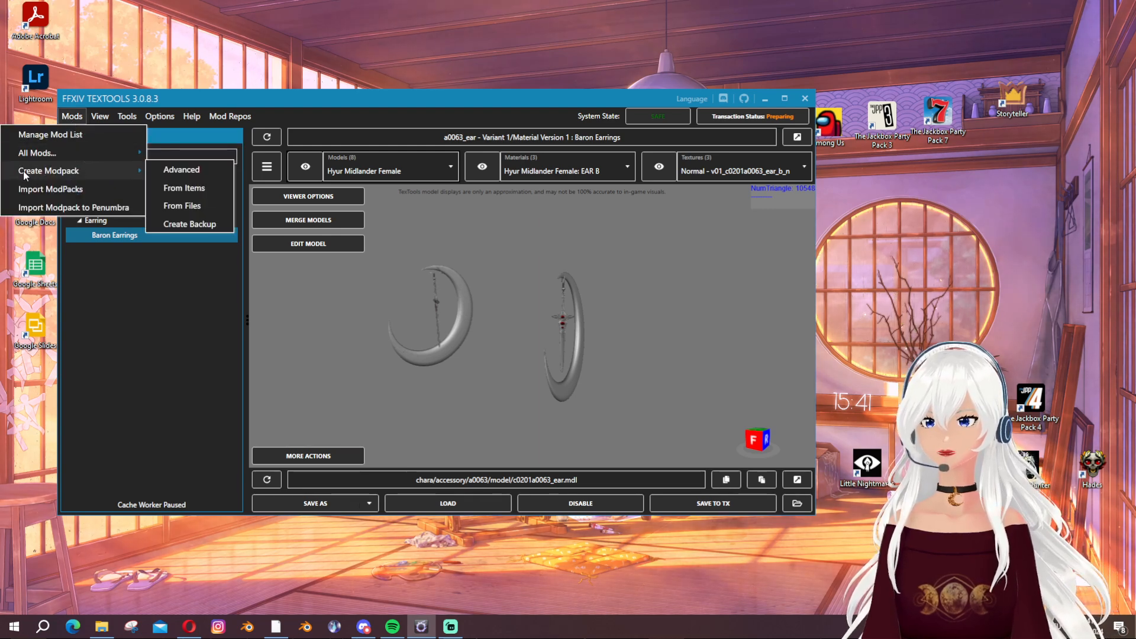
pyautogui.click(186, 172)
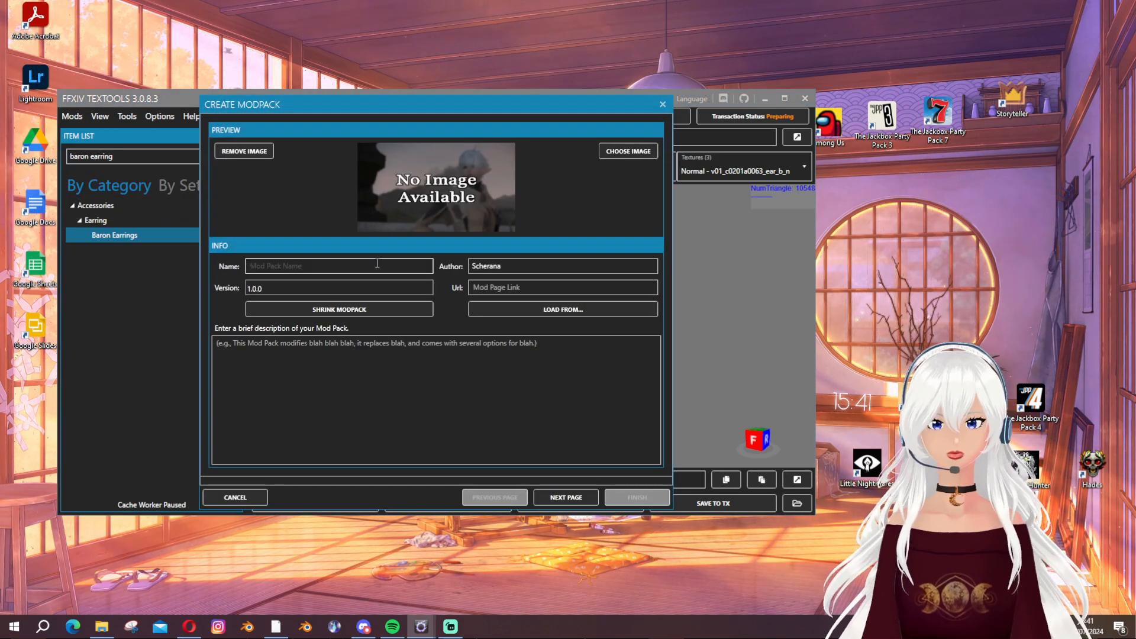
pyautogui.write('Earrings in red options')
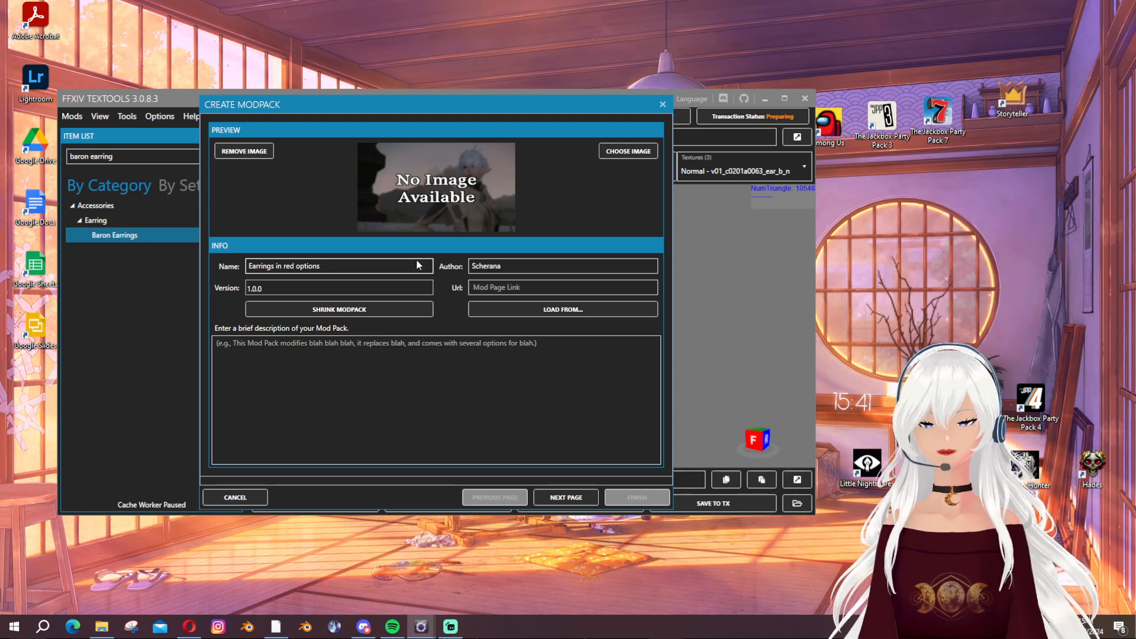
pyautogui.click(374, 362)
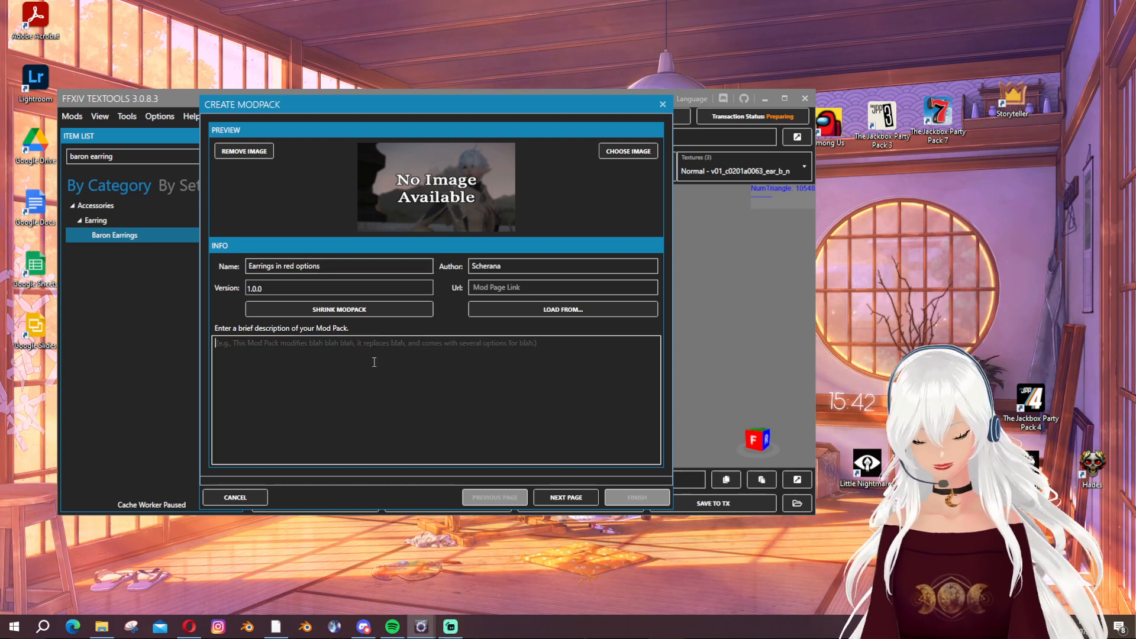
pyautogui.write('test modpack')
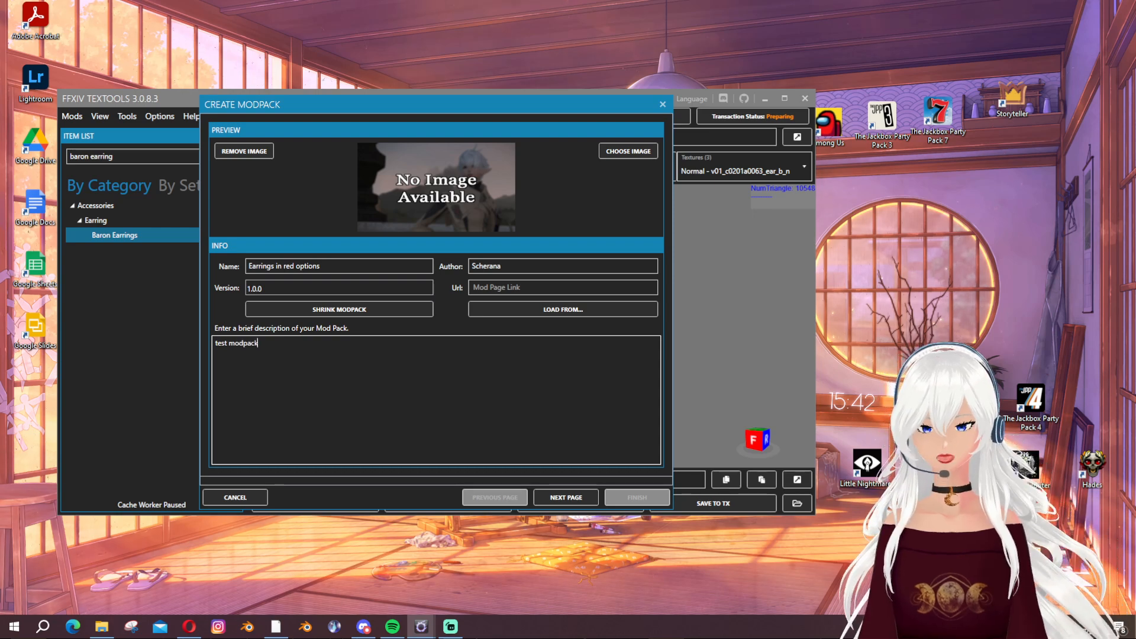
pyautogui.click(560, 499)
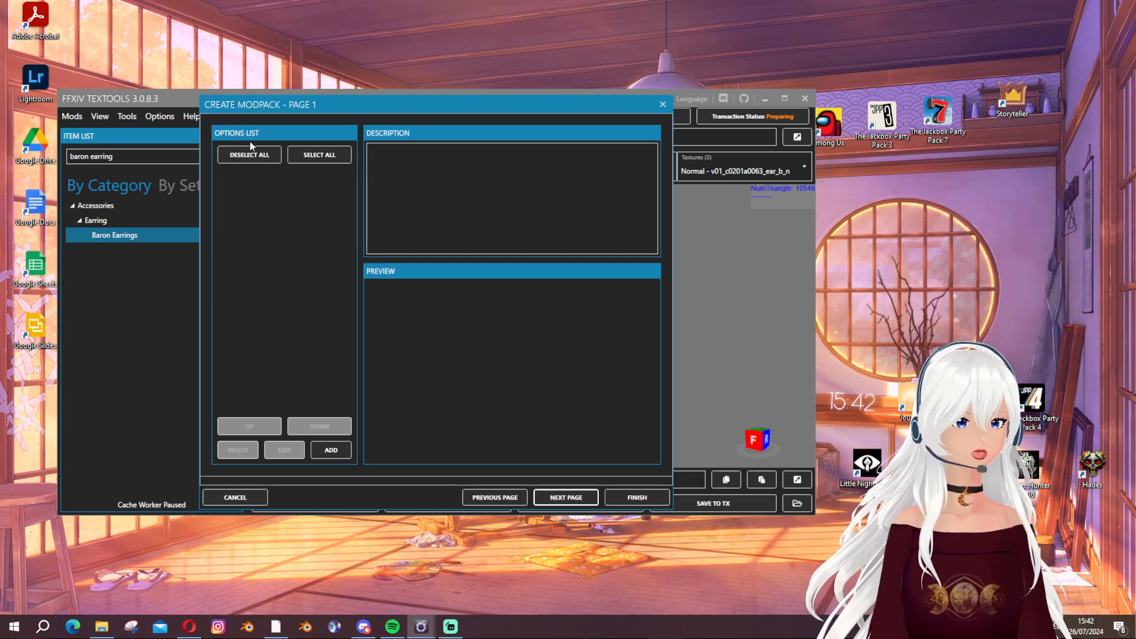
# Add a standard group to the modpack's first page, title it "Roots" and rename its option "Base"
pyautogui.click(341, 451)
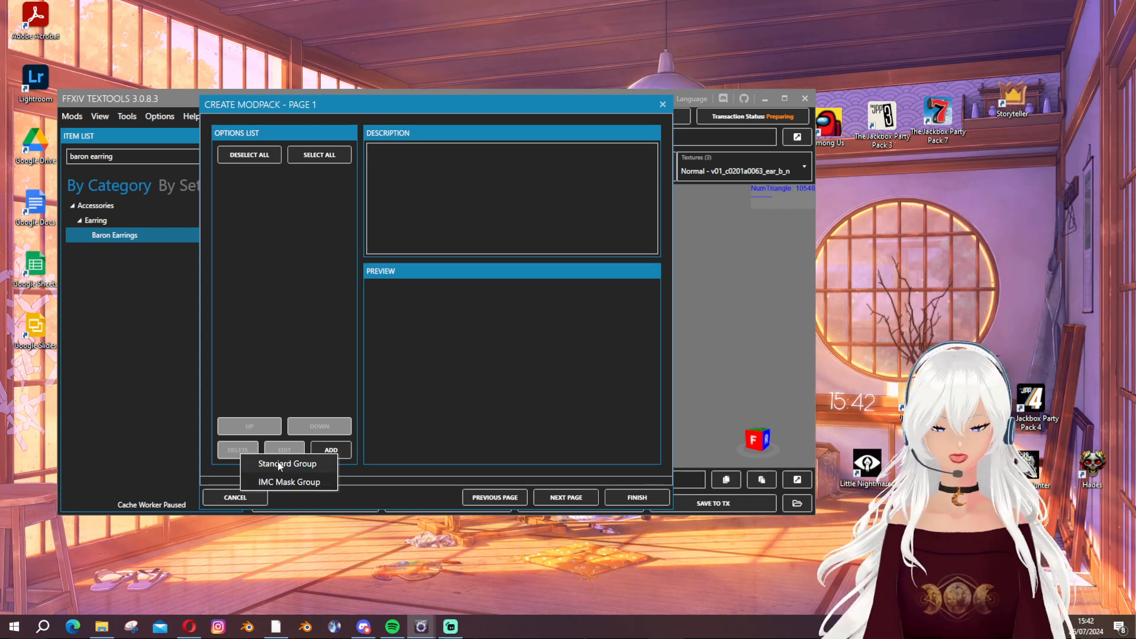
pyautogui.click(263, 465)
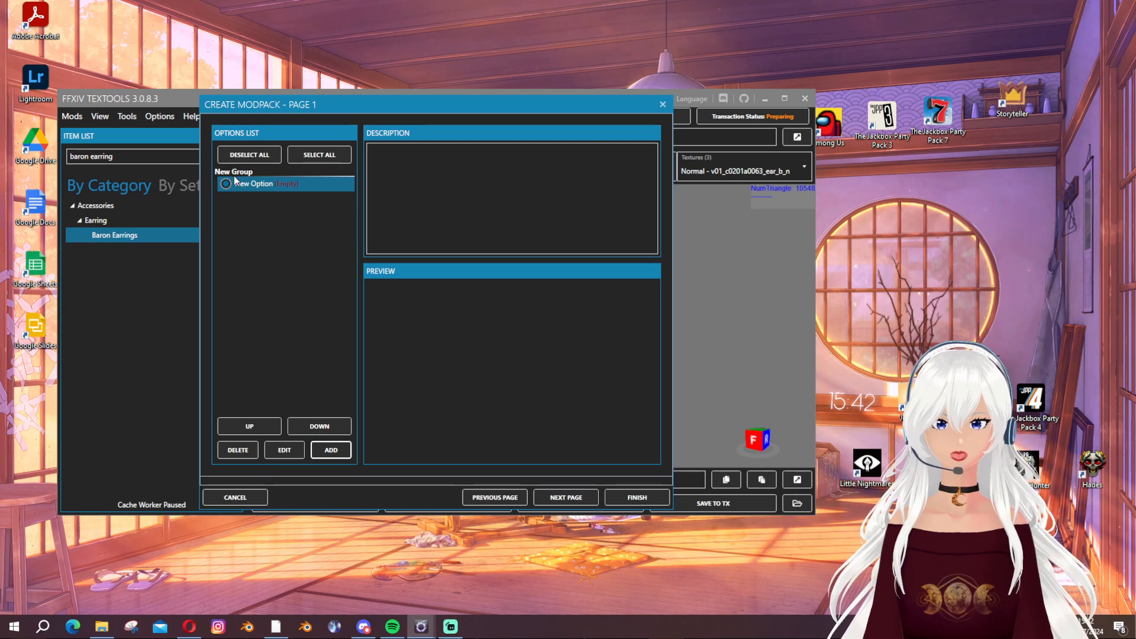
pyautogui.click(274, 454)
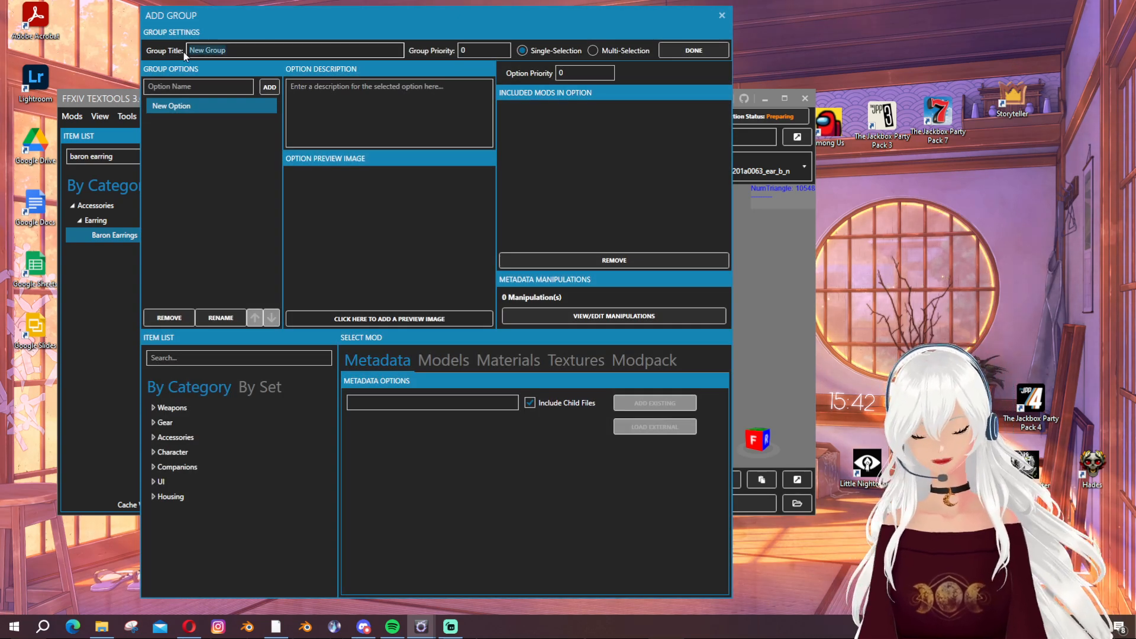
pyautogui.write('Roots')
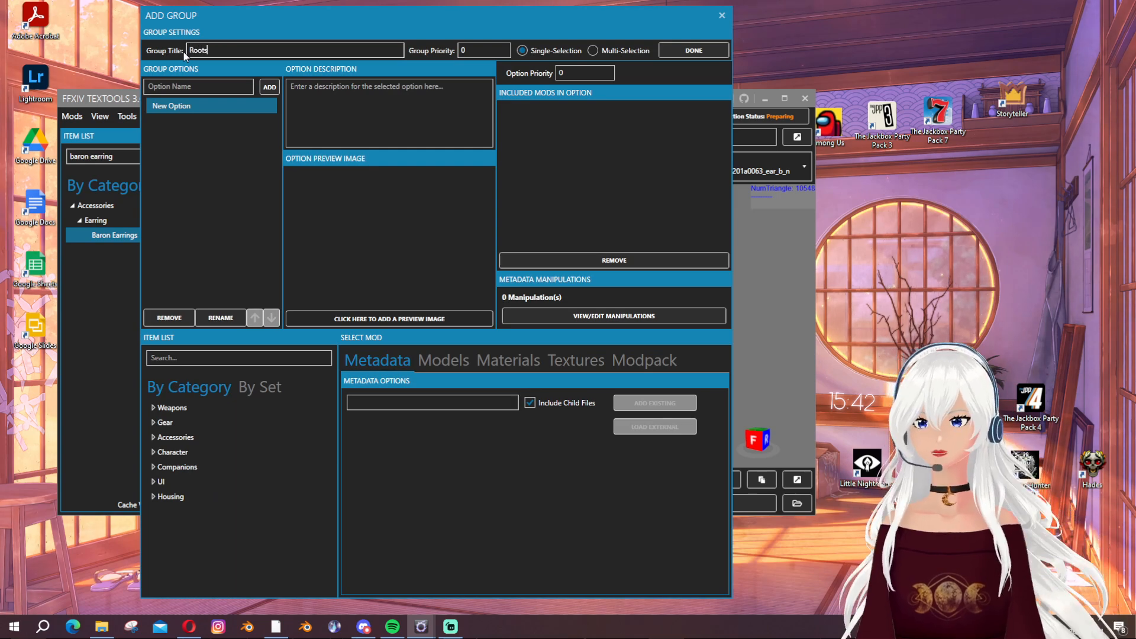
pyautogui.doubleClick(183, 105)
pyautogui.write('Base')
pyautogui.press('Return')
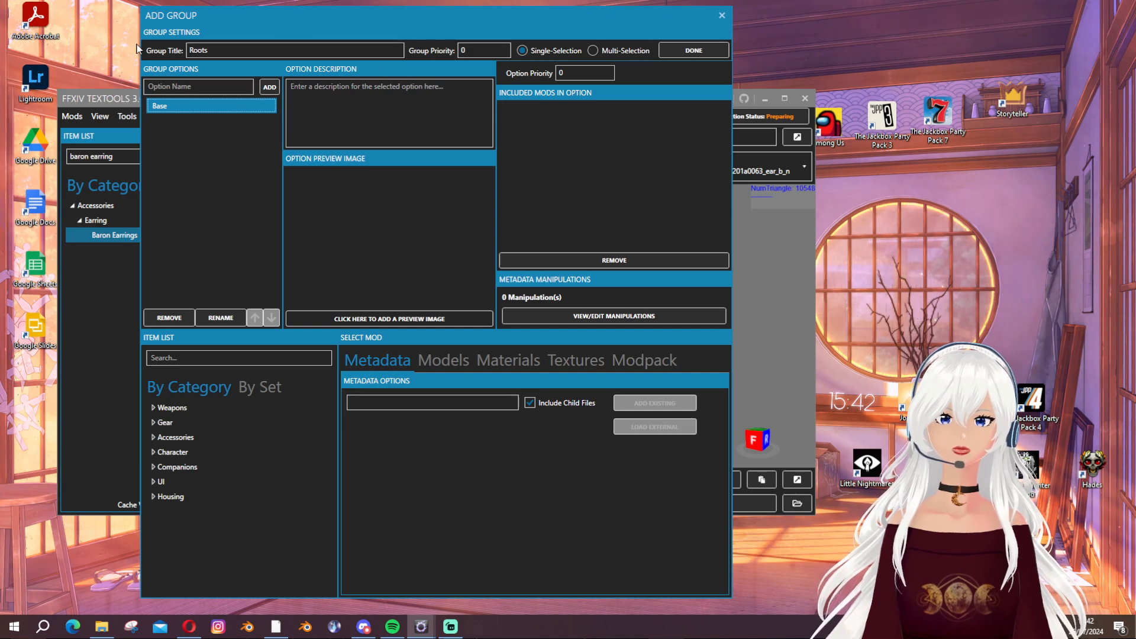
# Add the placeholder options "ffg", "fgfg" and "fgfgfg" to the Roots group and switch the group to multi-selection
pyautogui.moveTo(286, 19); pyautogui.dragTo(500, 18)
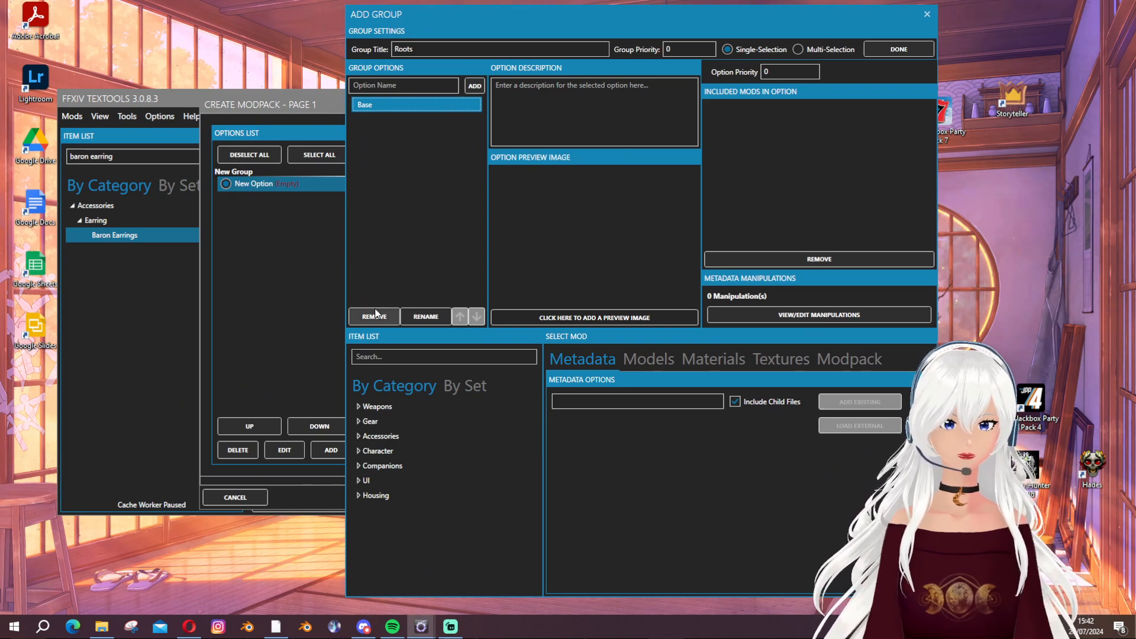
pyautogui.click(444, 88)
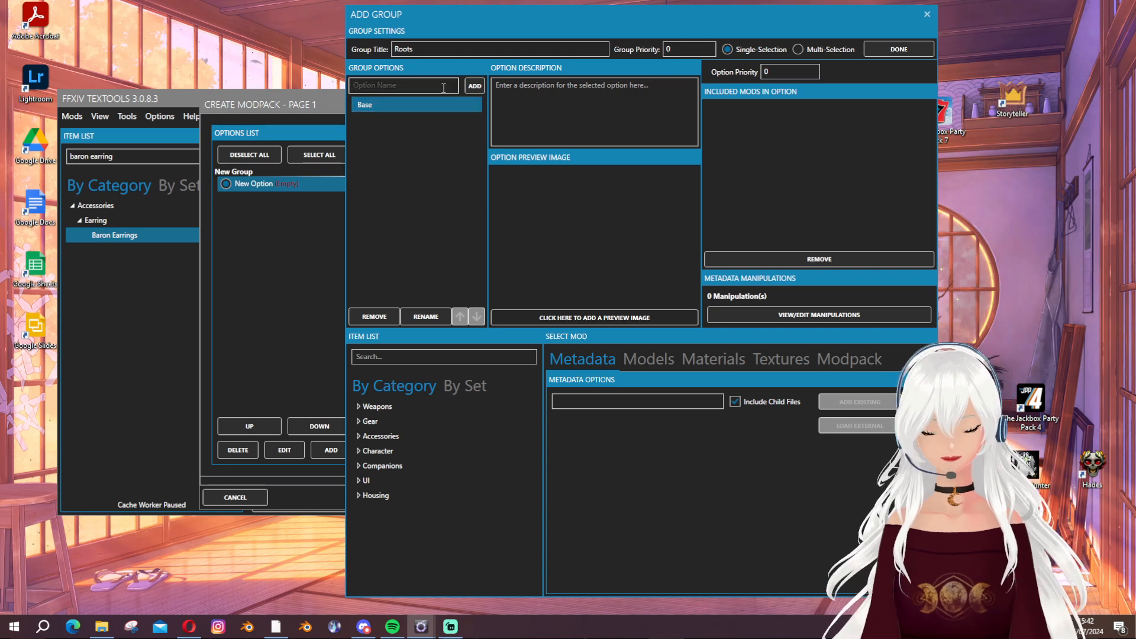
pyautogui.write('ffg')
pyautogui.click(475, 86)
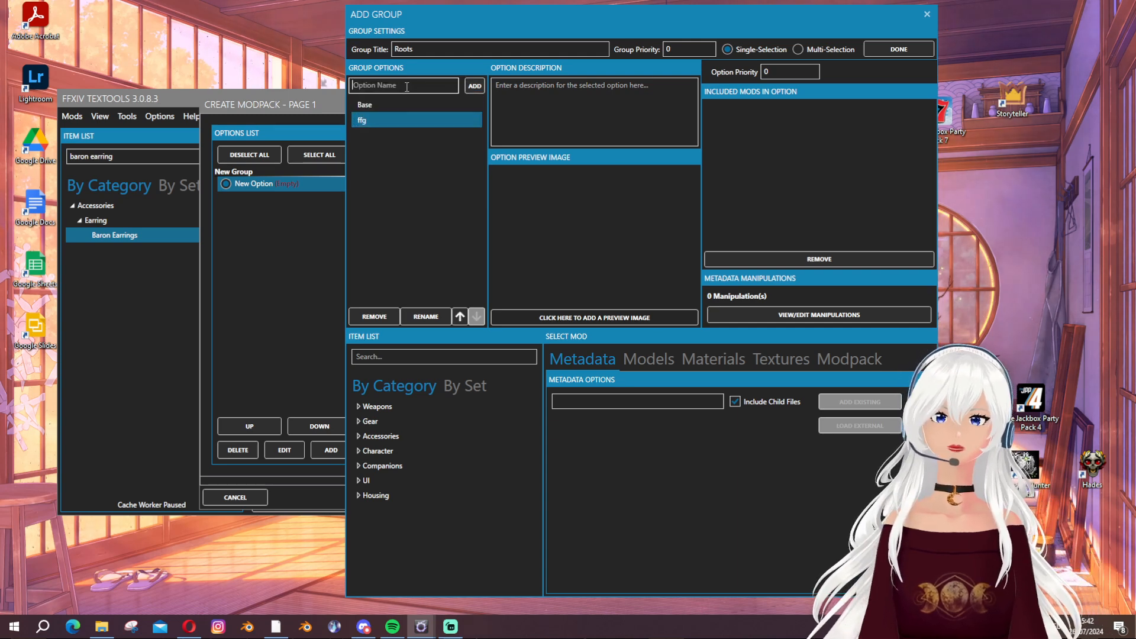
pyautogui.click(404, 87)
pyautogui.write('fgfg')
pyautogui.click(475, 86)
pyautogui.click(414, 87)
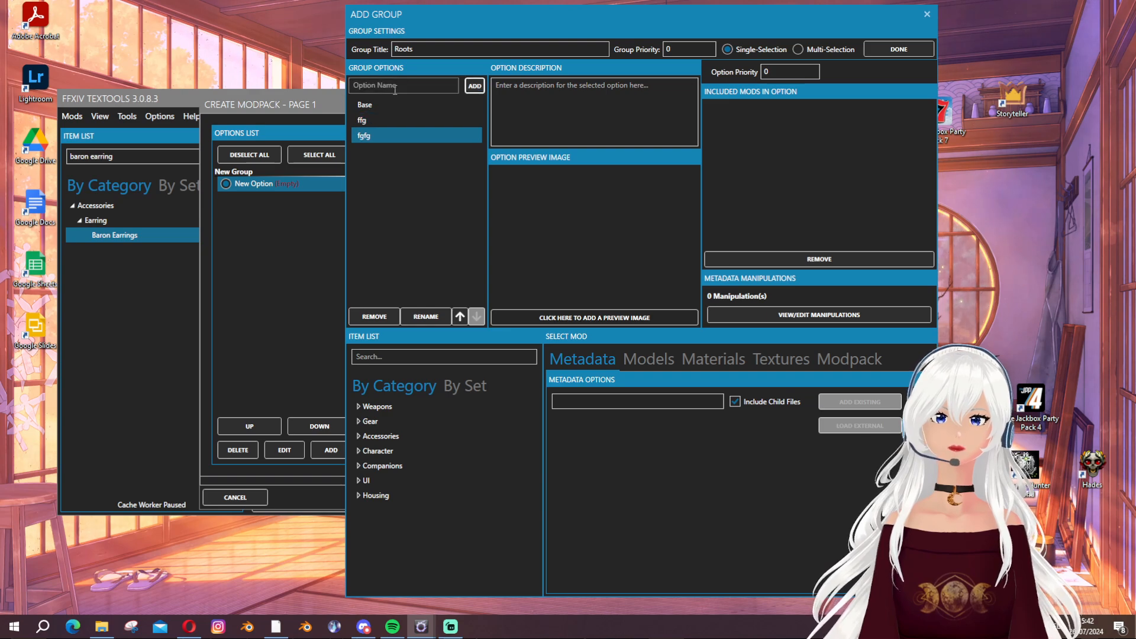
pyautogui.write('fgfgfg')
pyautogui.click(473, 91)
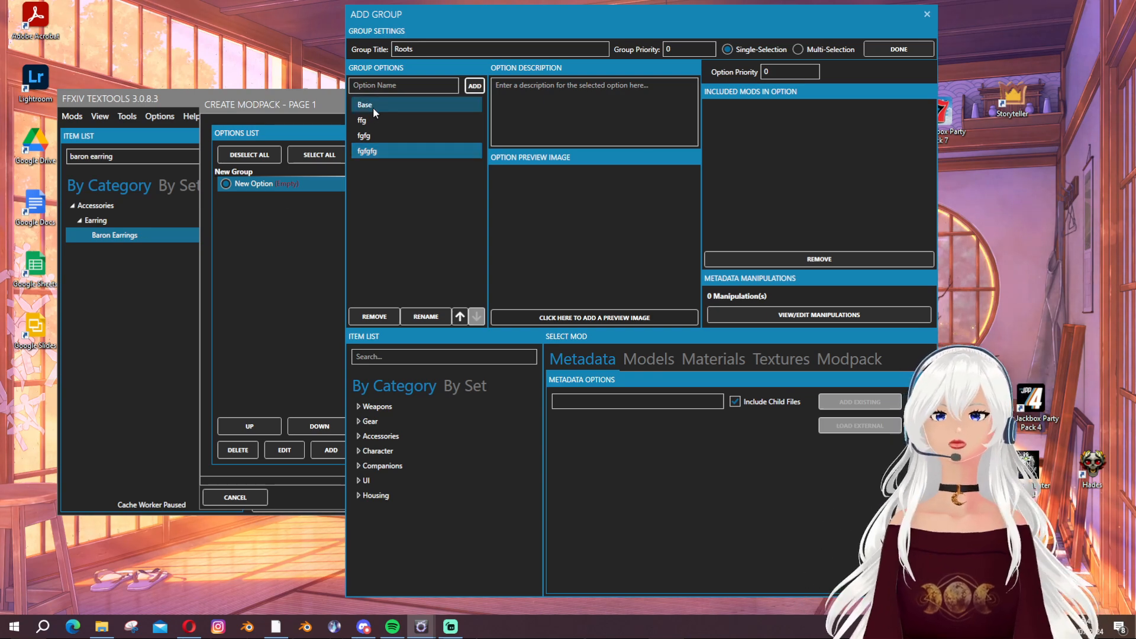
pyautogui.click(798, 49)
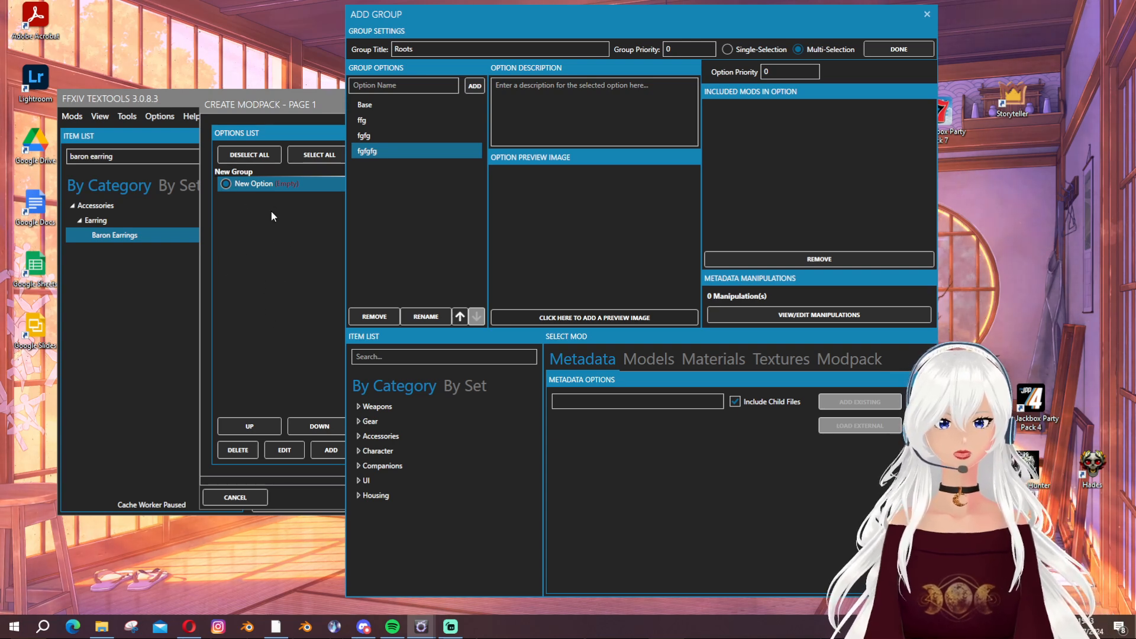
# Remove the three placeholder options below Base and set the Roots group back to single-selection
pyautogui.click(388, 316)
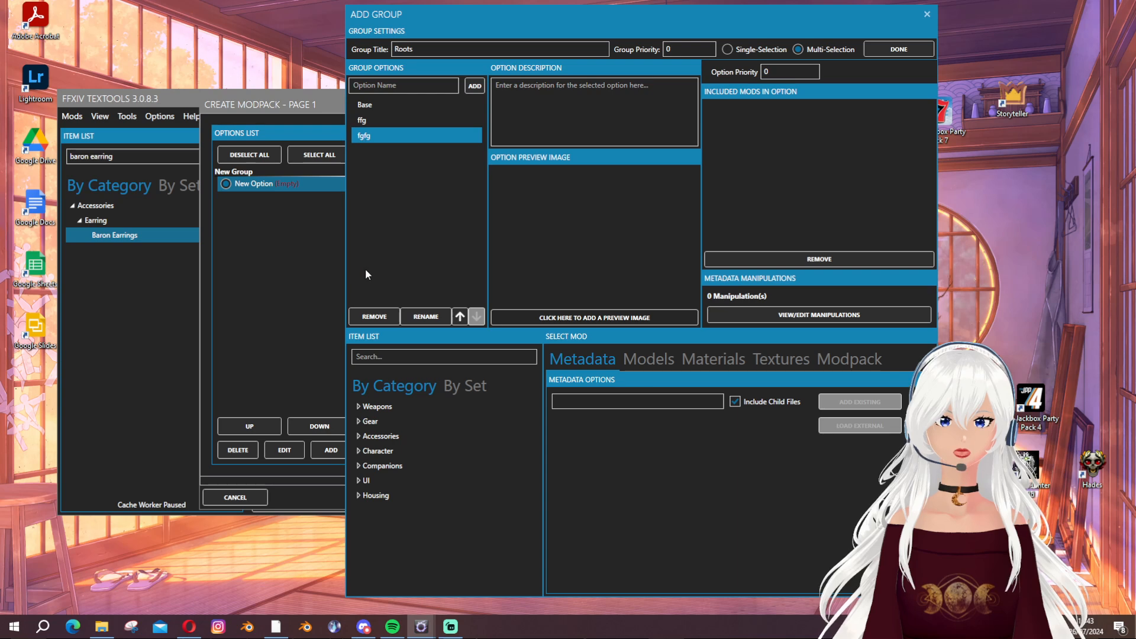
pyautogui.click(374, 316)
pyautogui.click(379, 121)
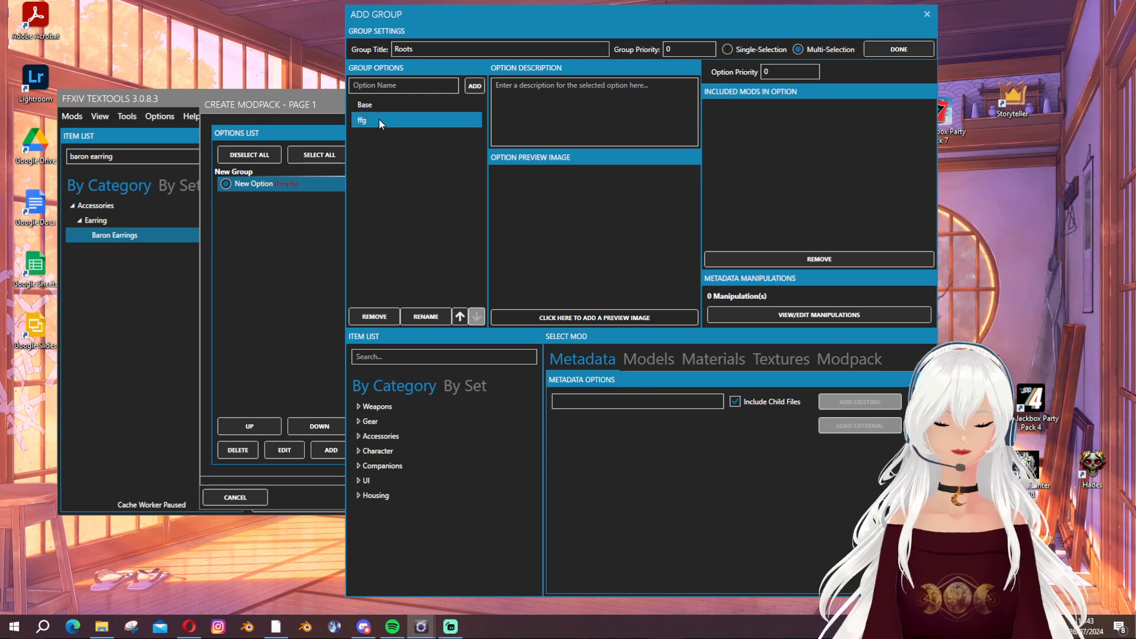
pyautogui.click(374, 316)
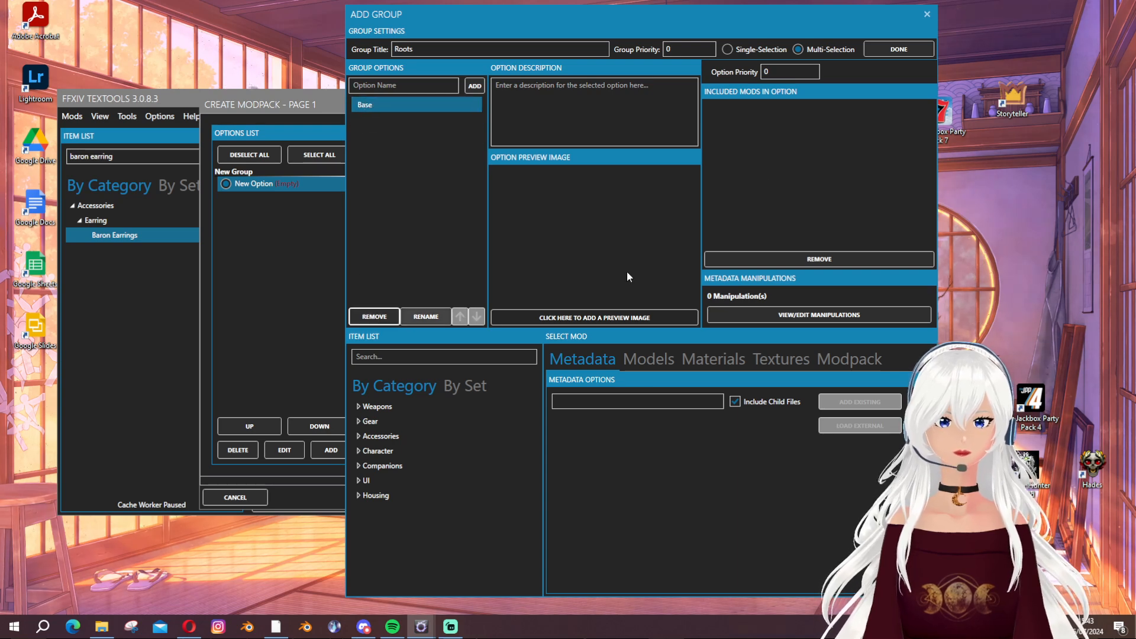
pyautogui.click(729, 50)
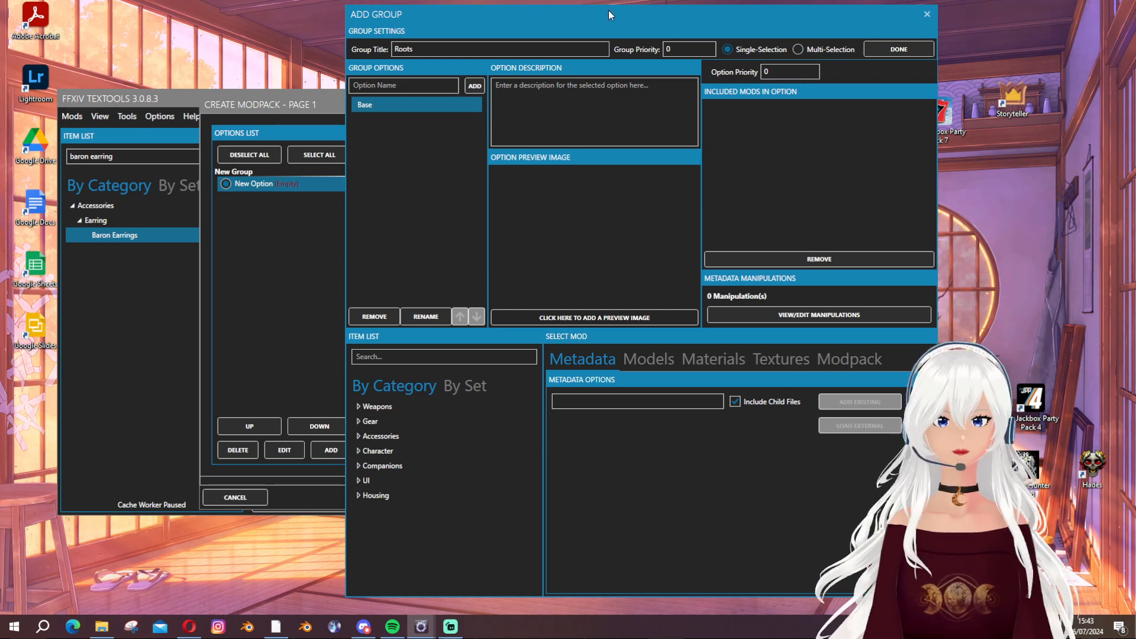
pyautogui.moveTo(609, 10); pyautogui.dragTo(443, 1)
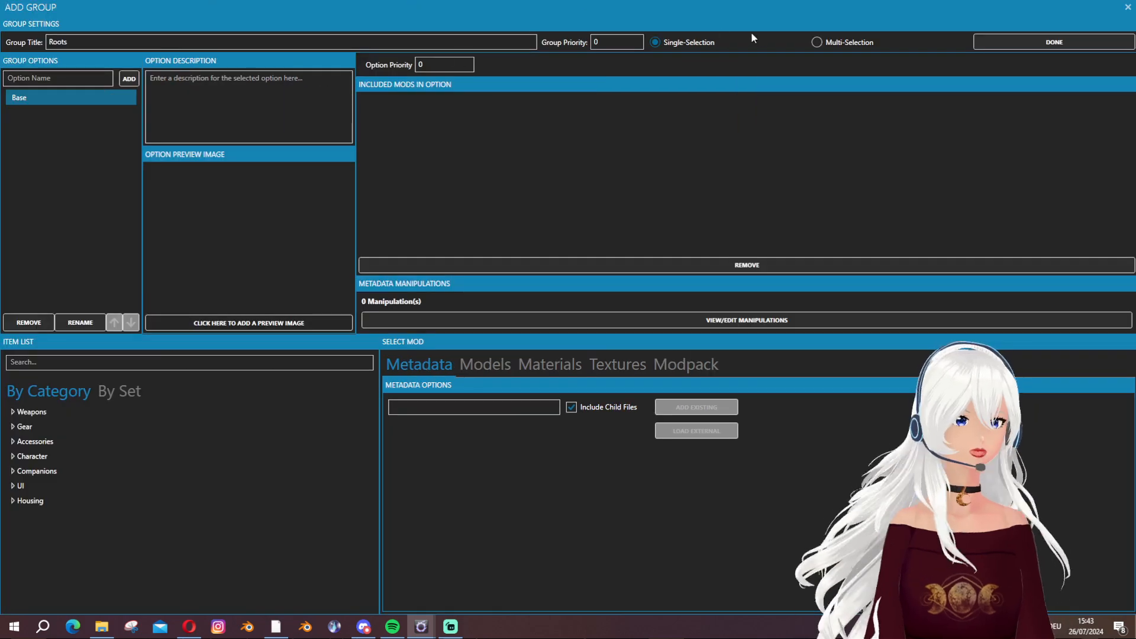
pyautogui.moveTo(737, 11); pyautogui.dragTo(452, 20)
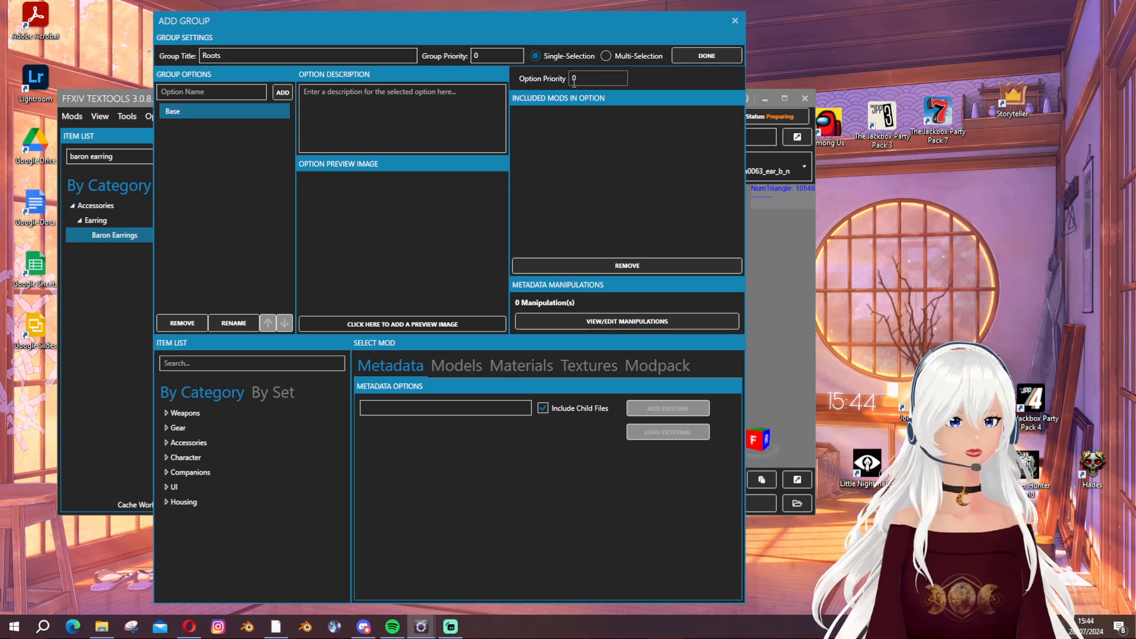
pyautogui.moveTo(401, 25); pyautogui.dragTo(644, 25)
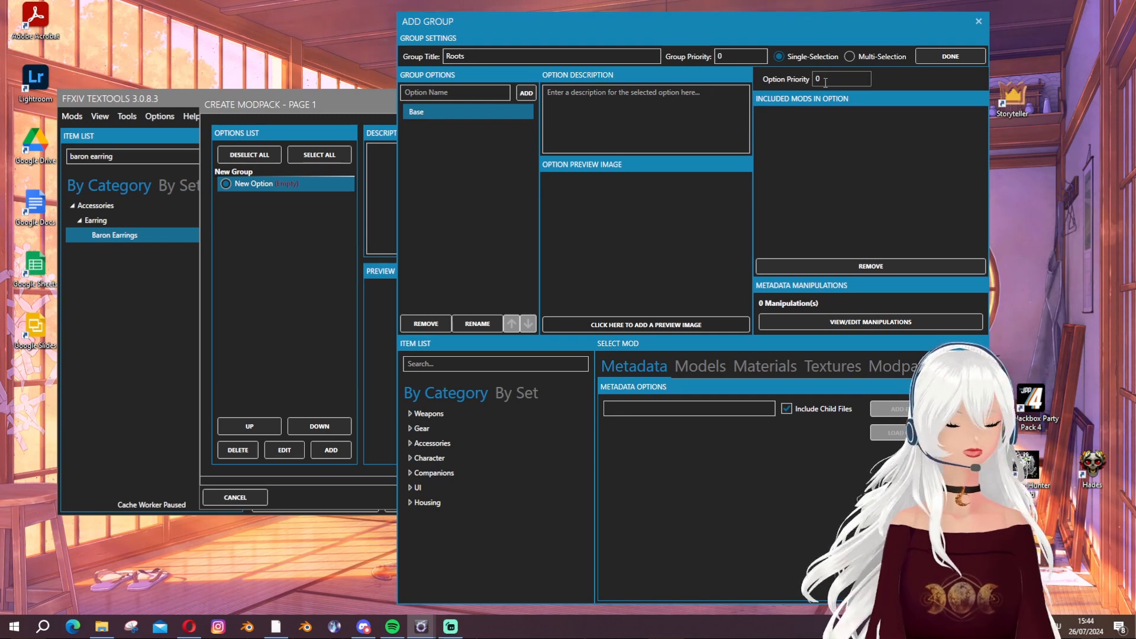
pyautogui.moveTo(684, 20); pyautogui.dragTo(427, 13)
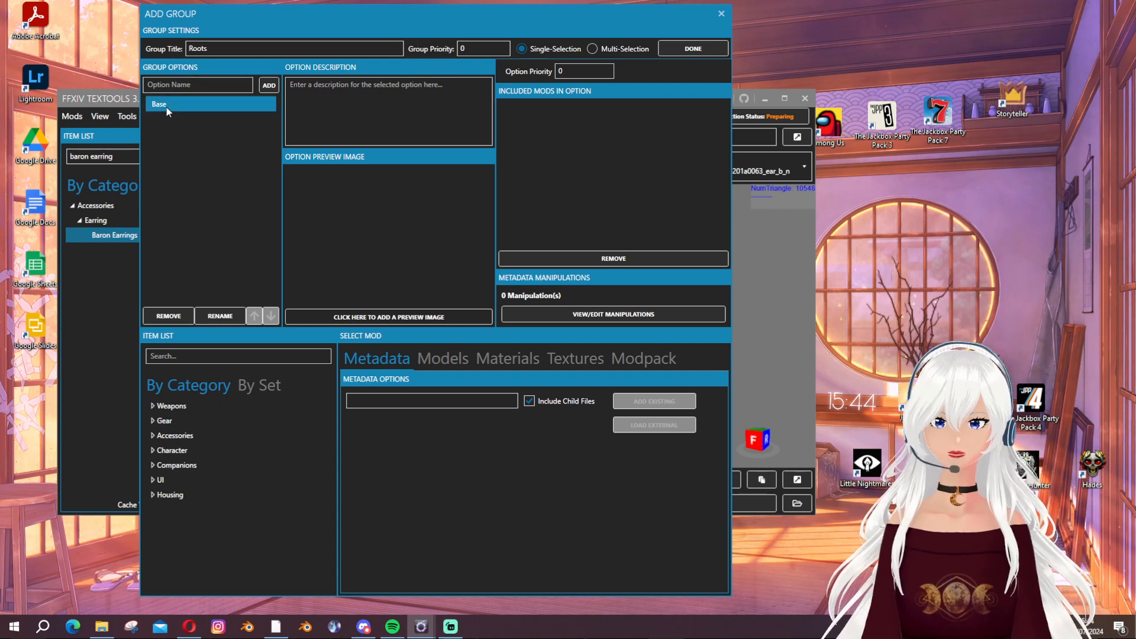
# Find Baron Earrings by searching for "baron" and add its existing metadata with child files to the Base option
pyautogui.click(240, 355)
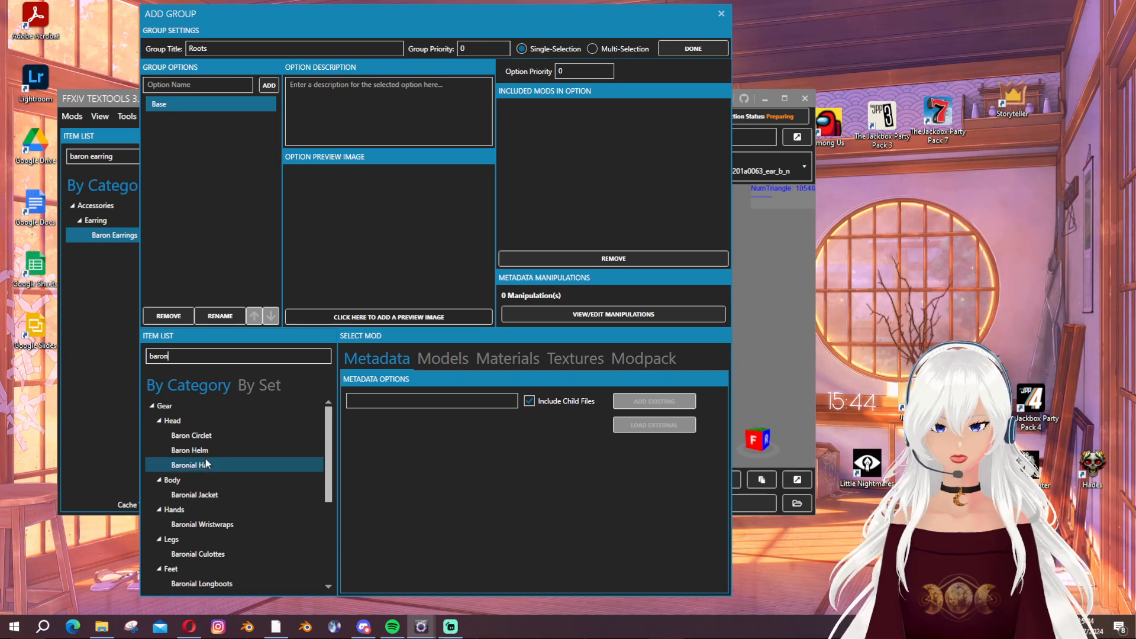
pyautogui.scroll(-3, 206, 468)
pyautogui.scroll(-2, 206, 468)
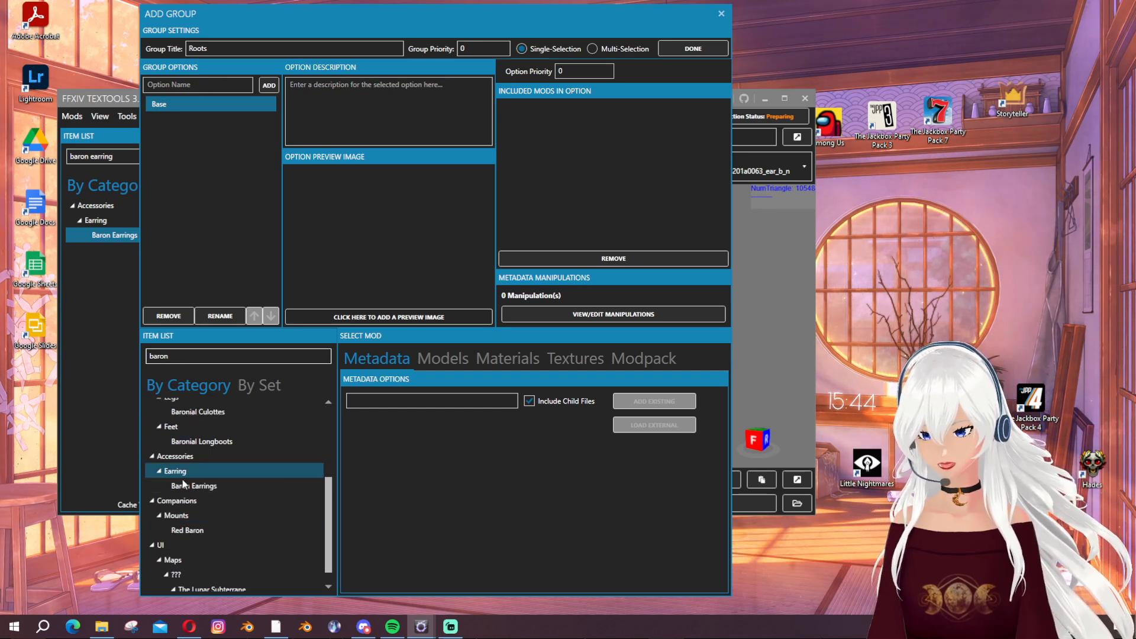
pyautogui.click(190, 488)
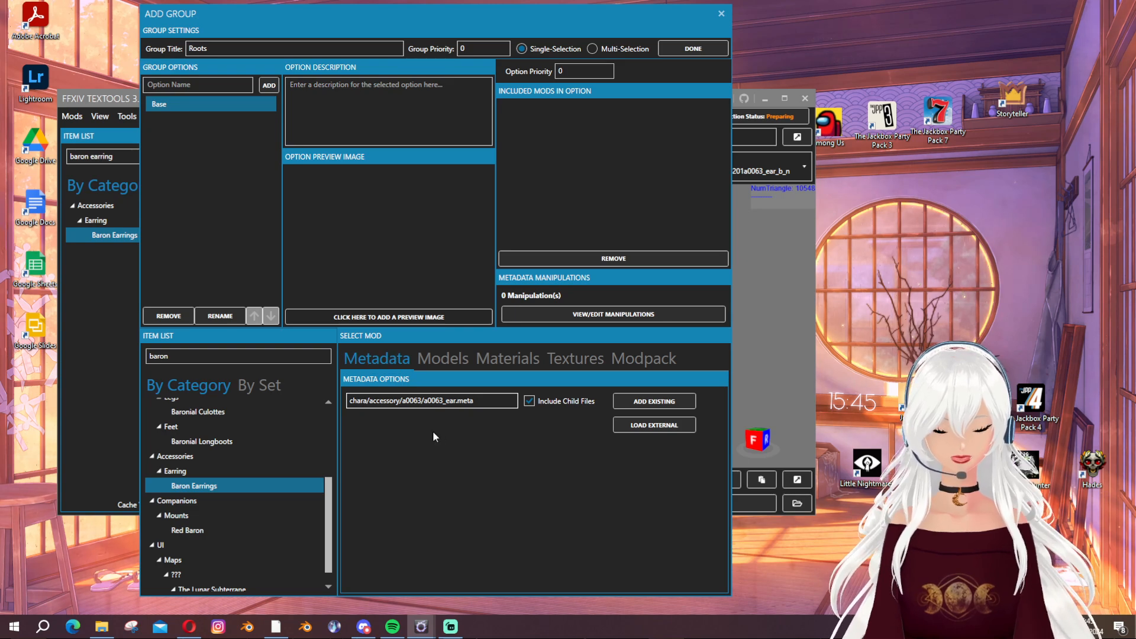
pyautogui.click(649, 405)
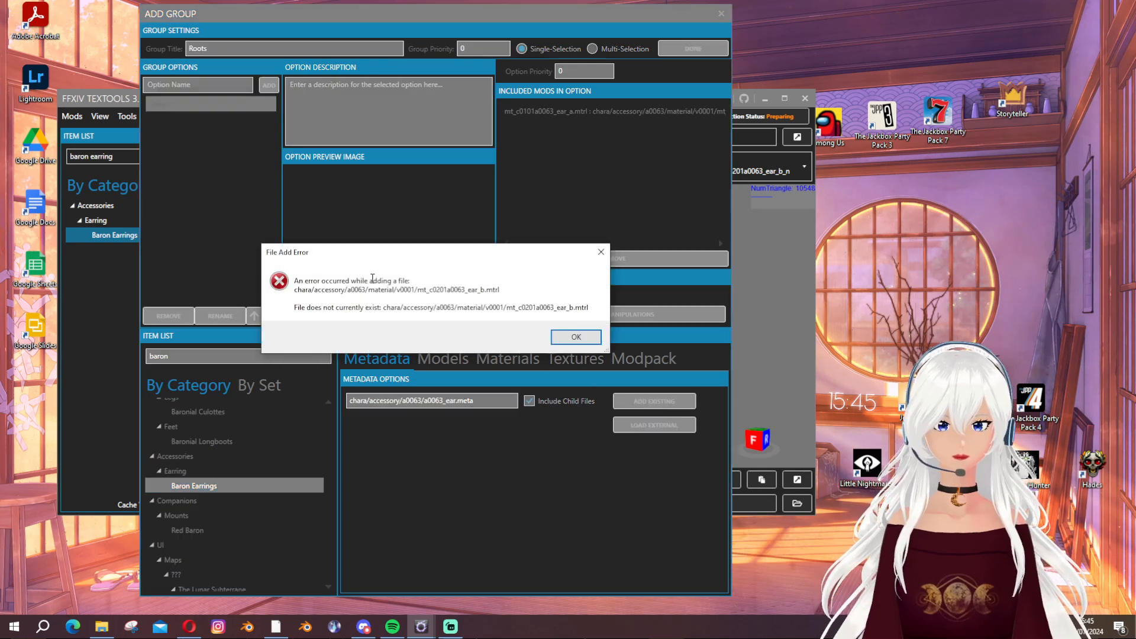
pyautogui.click(585, 337)
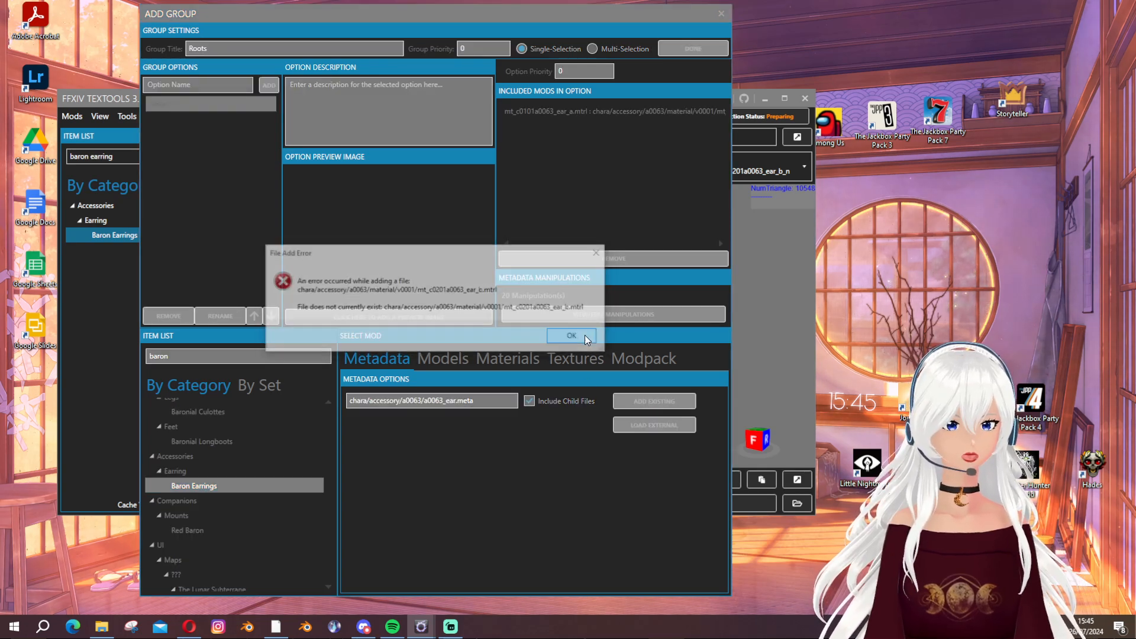
pyautogui.click(585, 335)
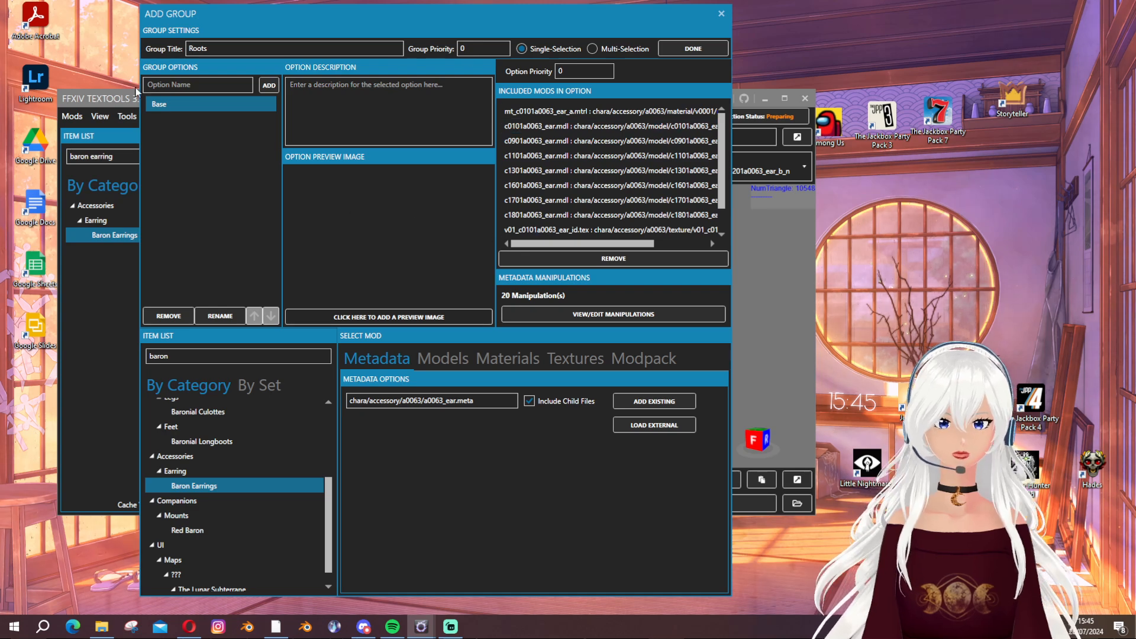
# Replace the Roots group's Base option with a fresh "Base" option and add the existing Baron Earrings metadata without child files
pyautogui.click(169, 316)
pyautogui.click(198, 85)
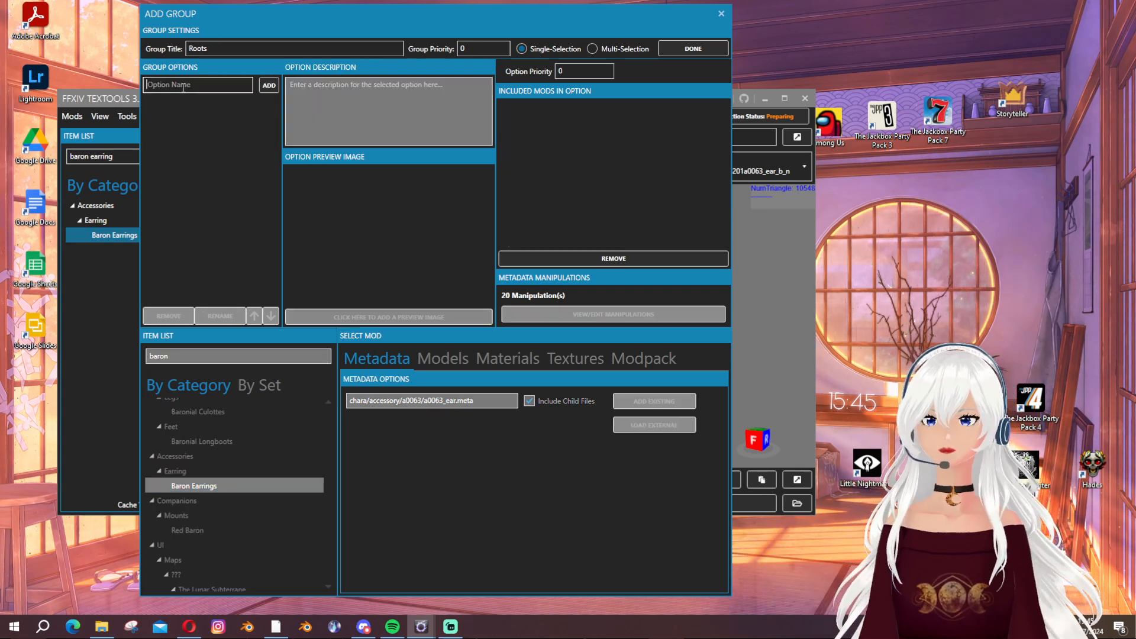
pyautogui.write('Base')
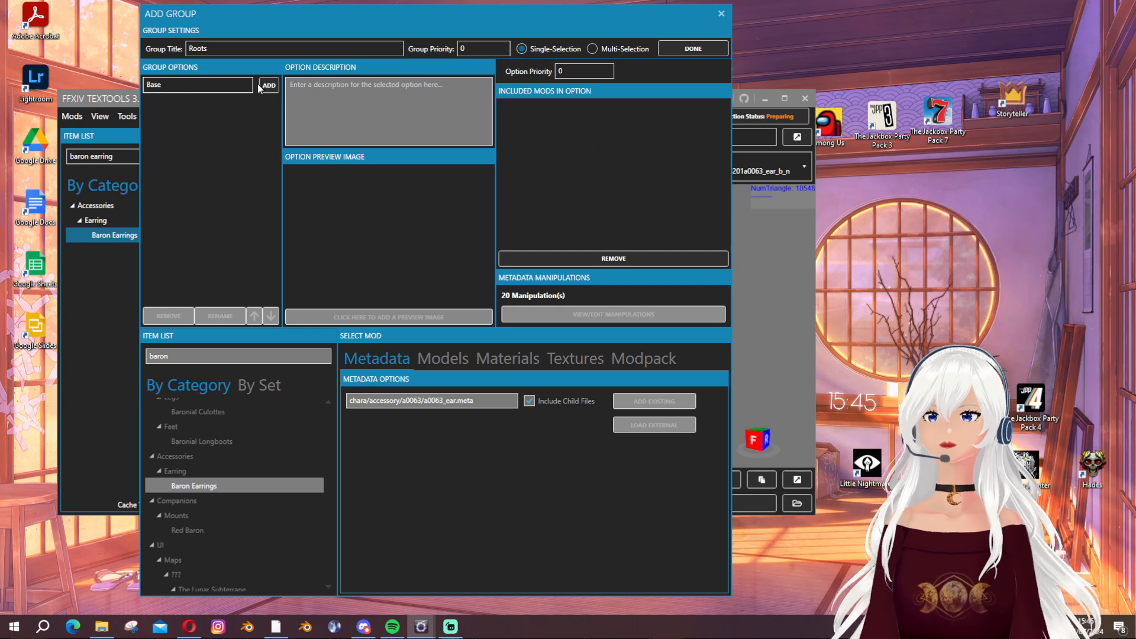
pyautogui.click(269, 86)
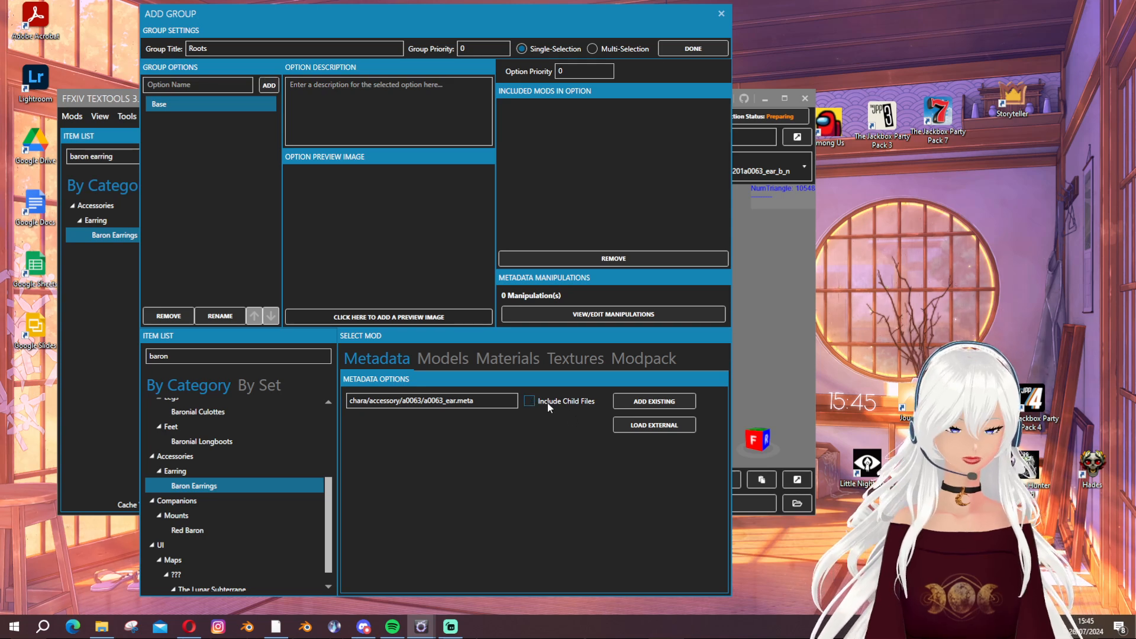
pyautogui.click(664, 403)
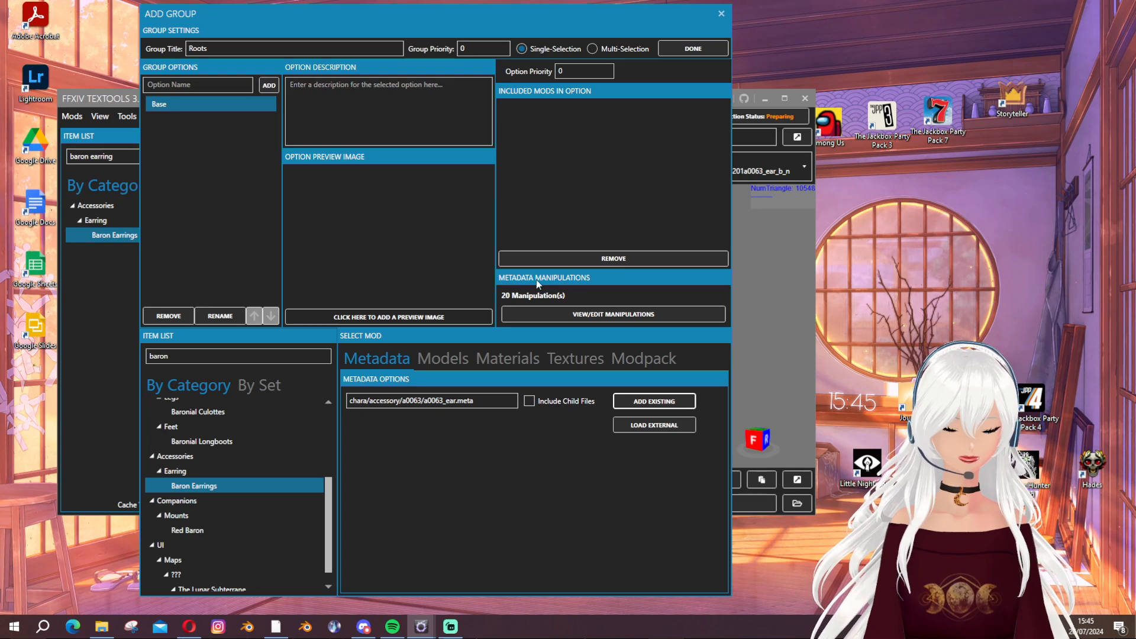
# Examine the Base option's metadata manipulations and the list of Baron Earrings models available to add
pyautogui.click(627, 317)
pyautogui.scroll(-4, 436, 260)
pyautogui.scroll(5, 428, 254)
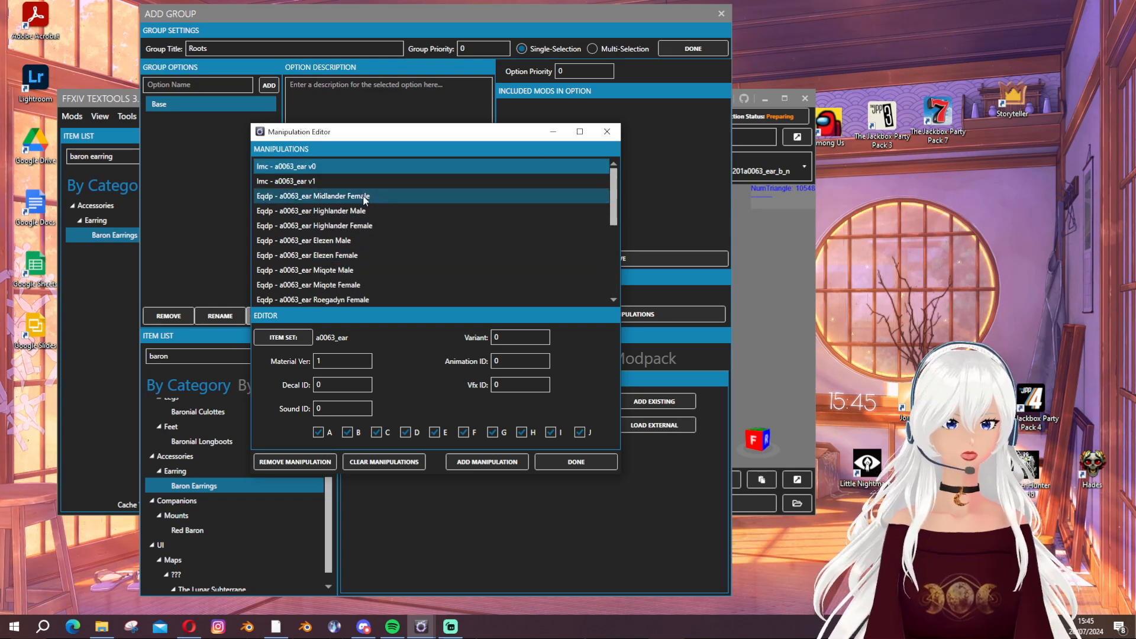
pyautogui.click(607, 131)
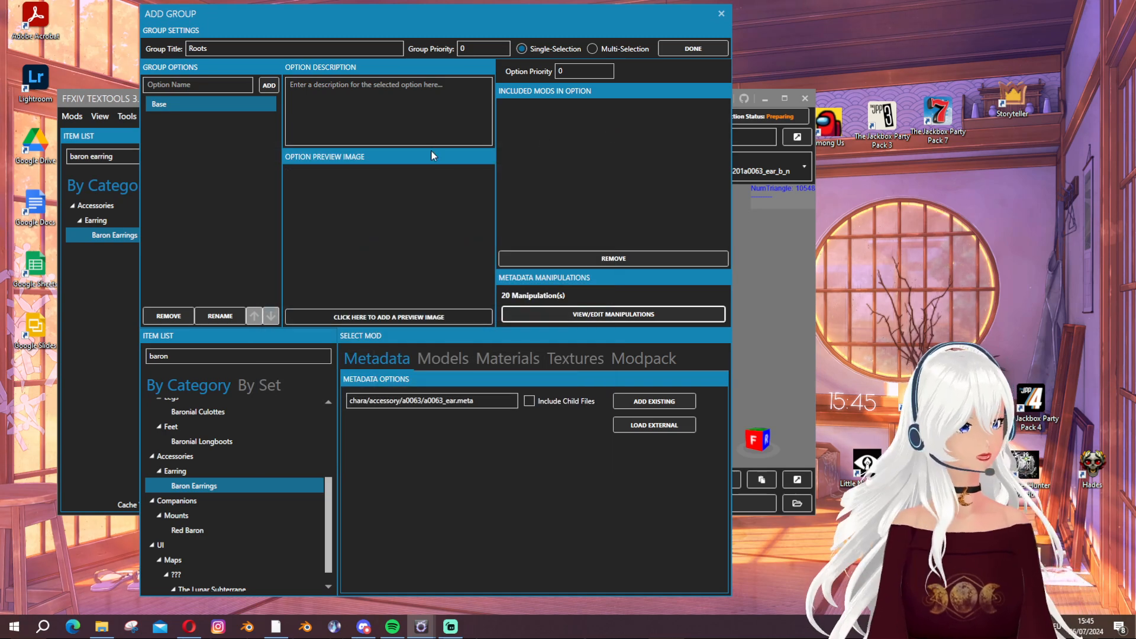
pyautogui.click(442, 359)
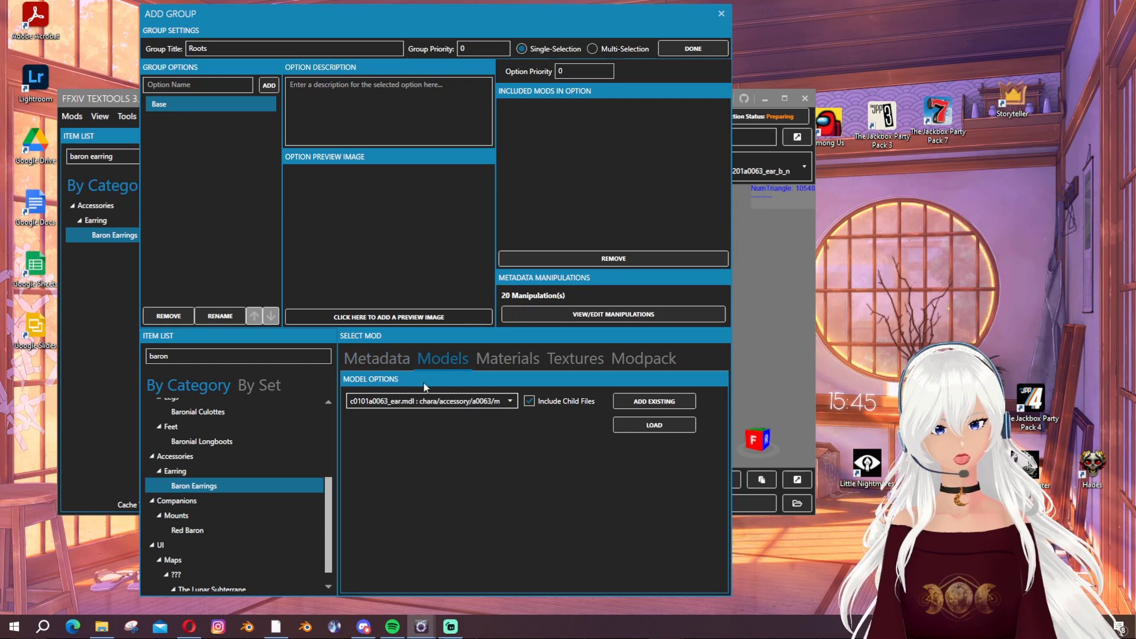
pyautogui.click(395, 402)
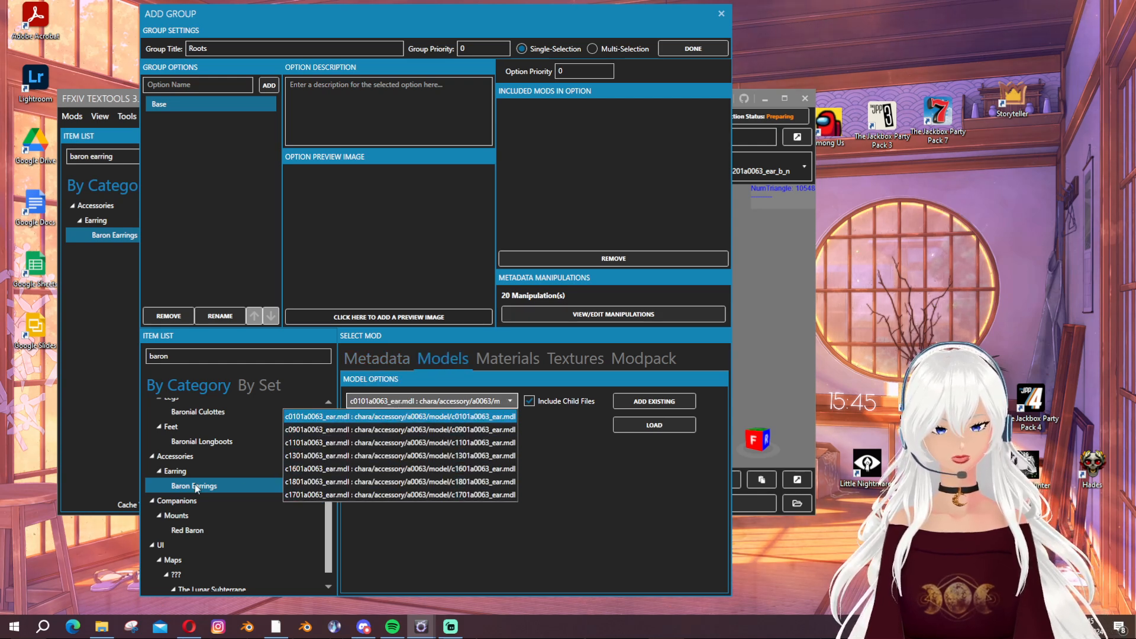
pyautogui.click(617, 470)
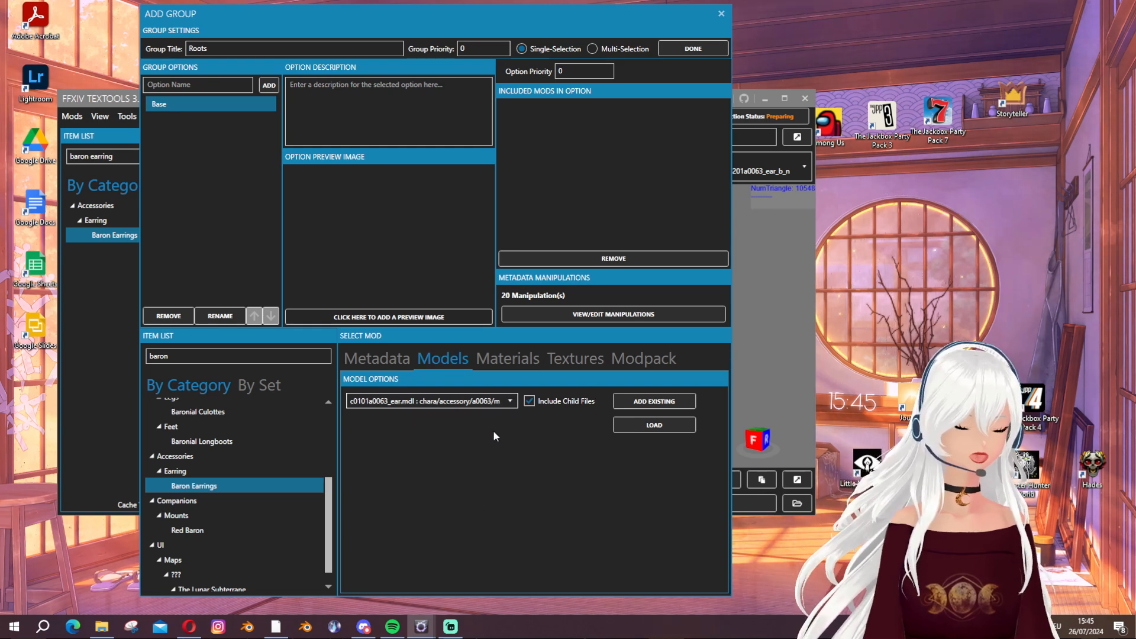
pyautogui.click(430, 406)
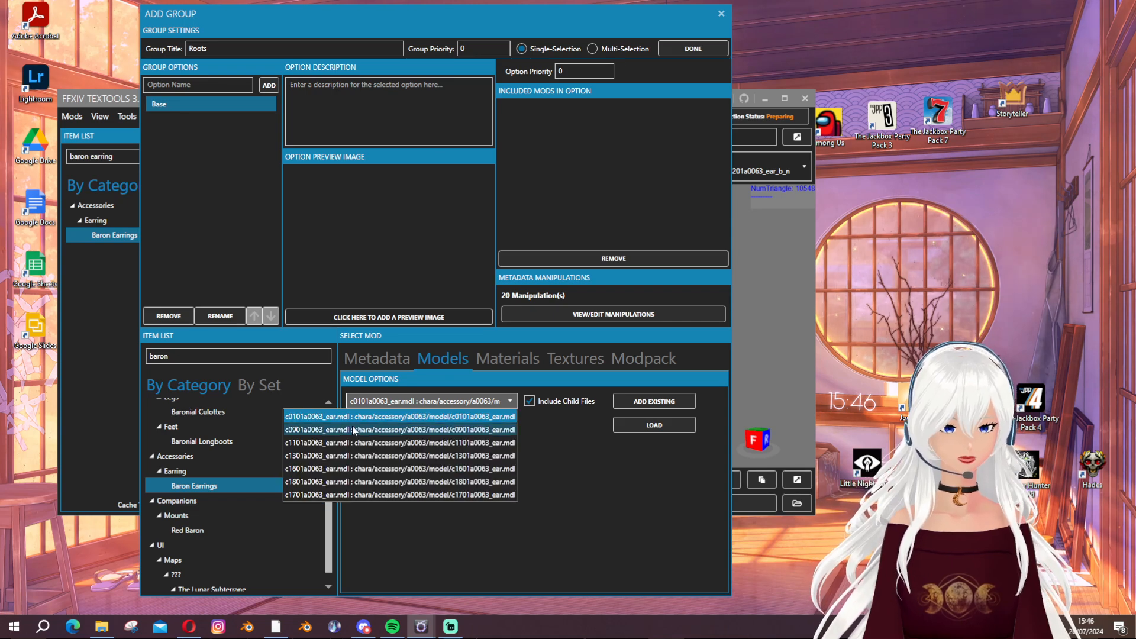
pyautogui.click(598, 501)
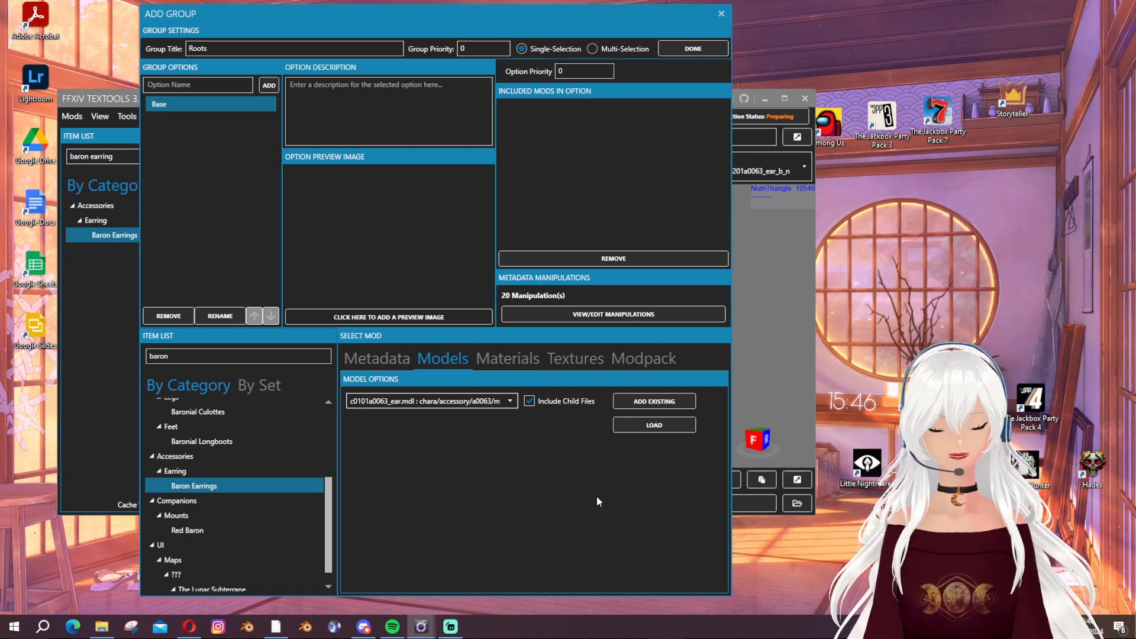
# Try to add the existing model c0101a0063_ear.mdl with its child files to the Base option
pyautogui.click(449, 404)
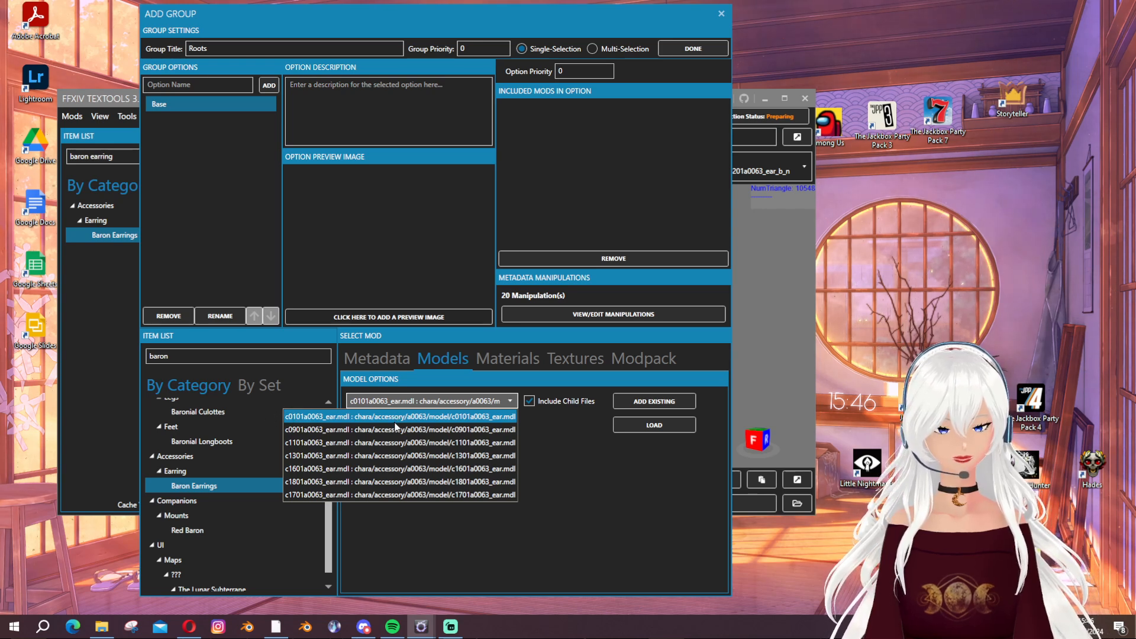
pyautogui.click(305, 416)
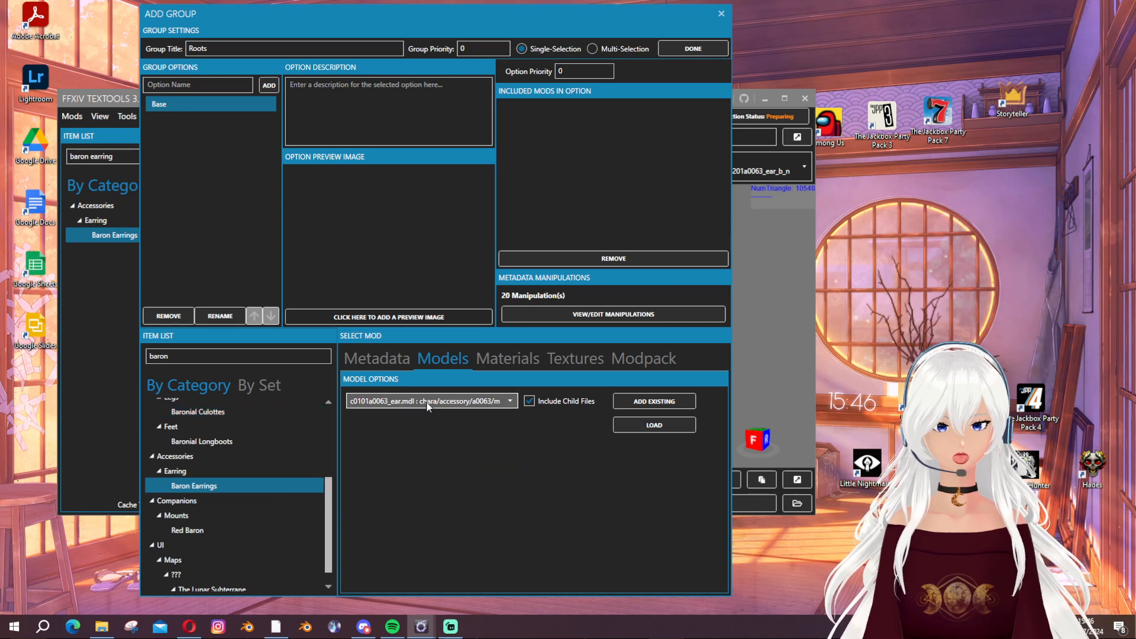
pyautogui.click(655, 402)
pyautogui.click(577, 337)
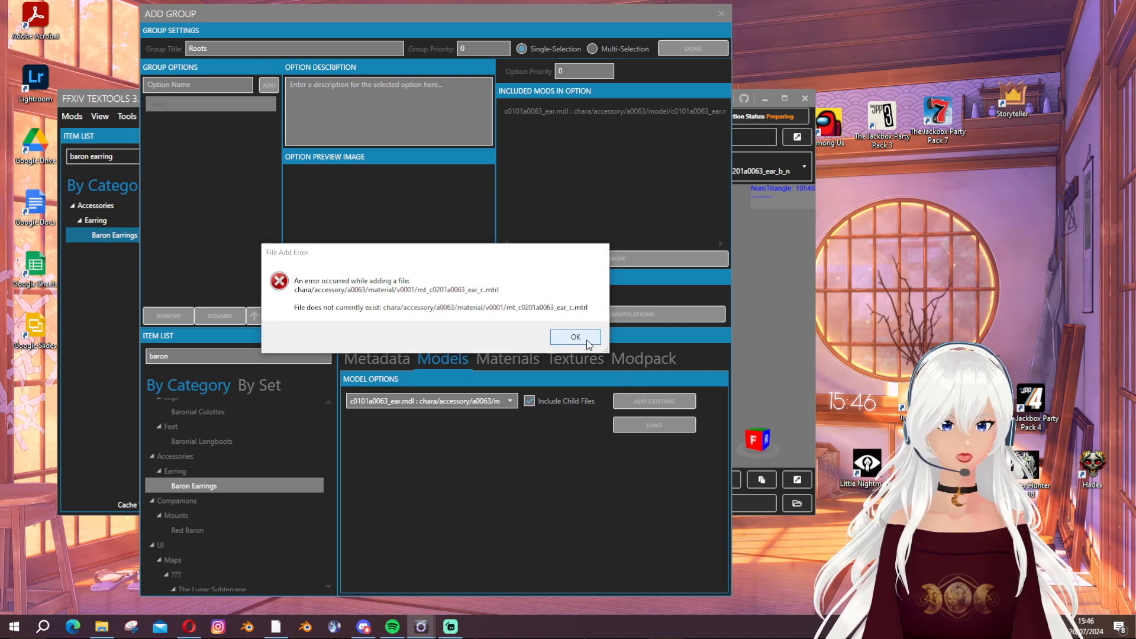
pyautogui.click(577, 337)
pyautogui.click(580, 338)
pyautogui.click(580, 339)
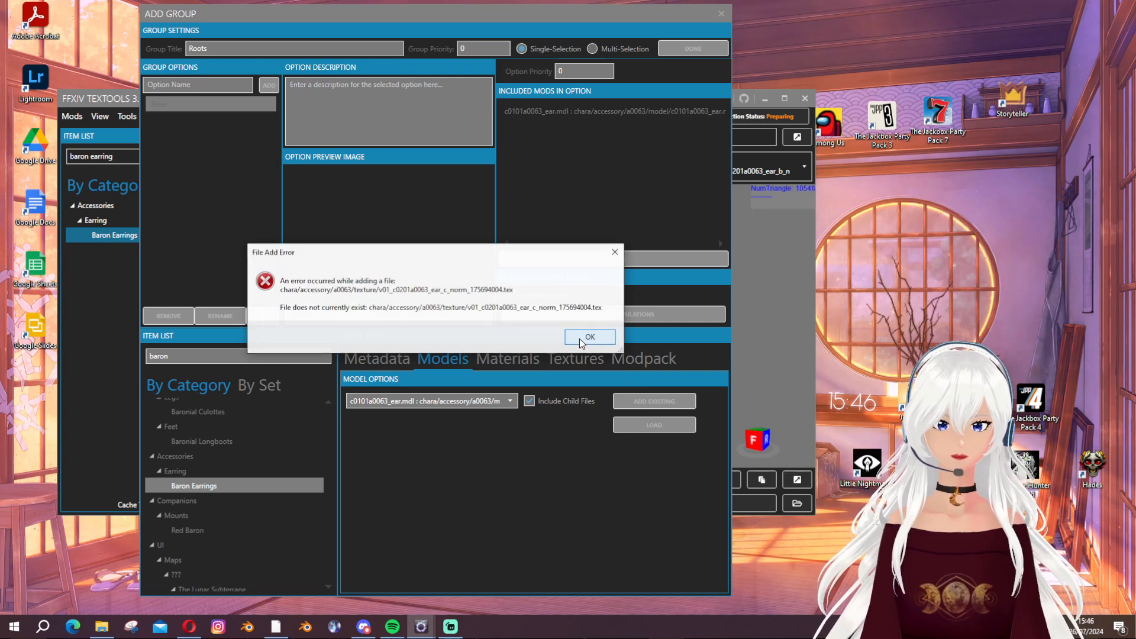
pyautogui.click(580, 338)
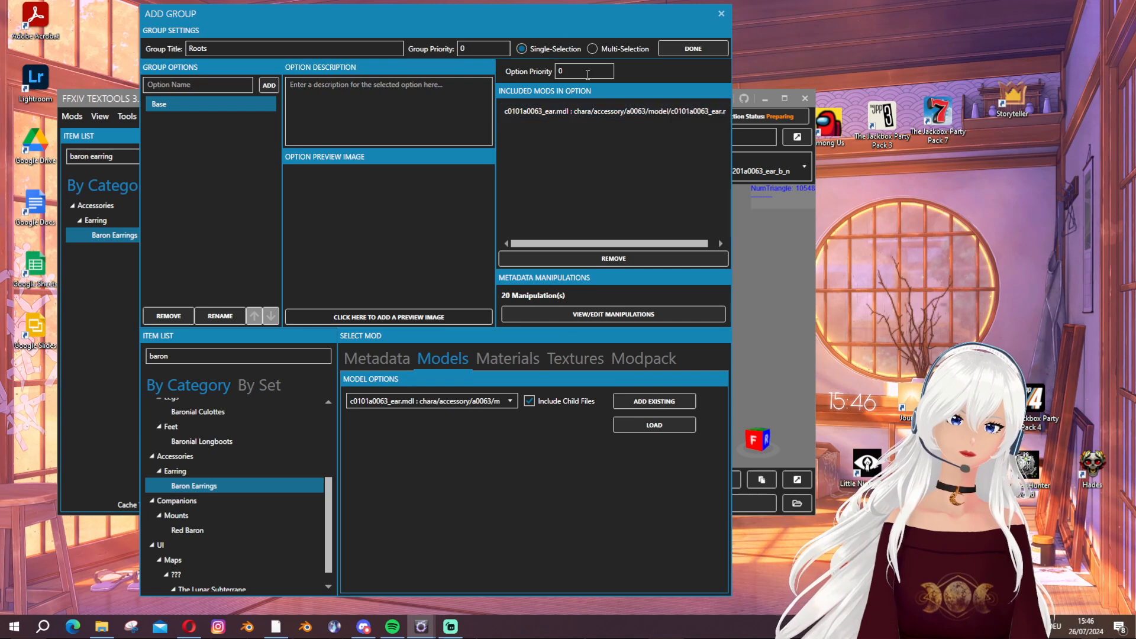
# Close the group editor and abandon the modpack being created
pyautogui.moveTo(565, 9); pyautogui.dragTo(641, 25)
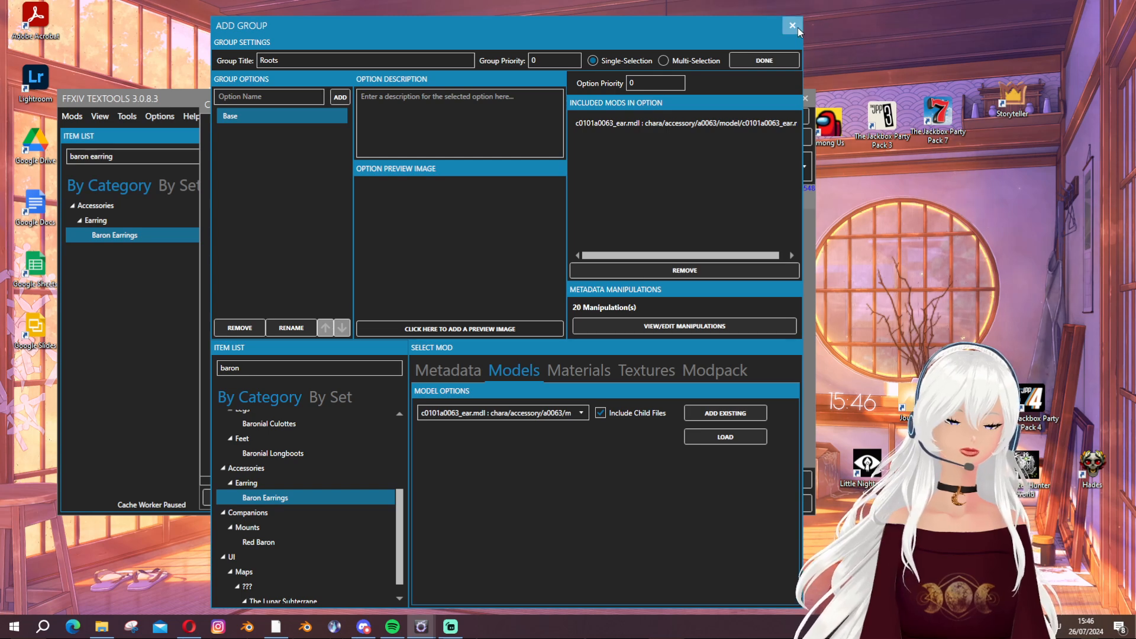
pyautogui.click(793, 26)
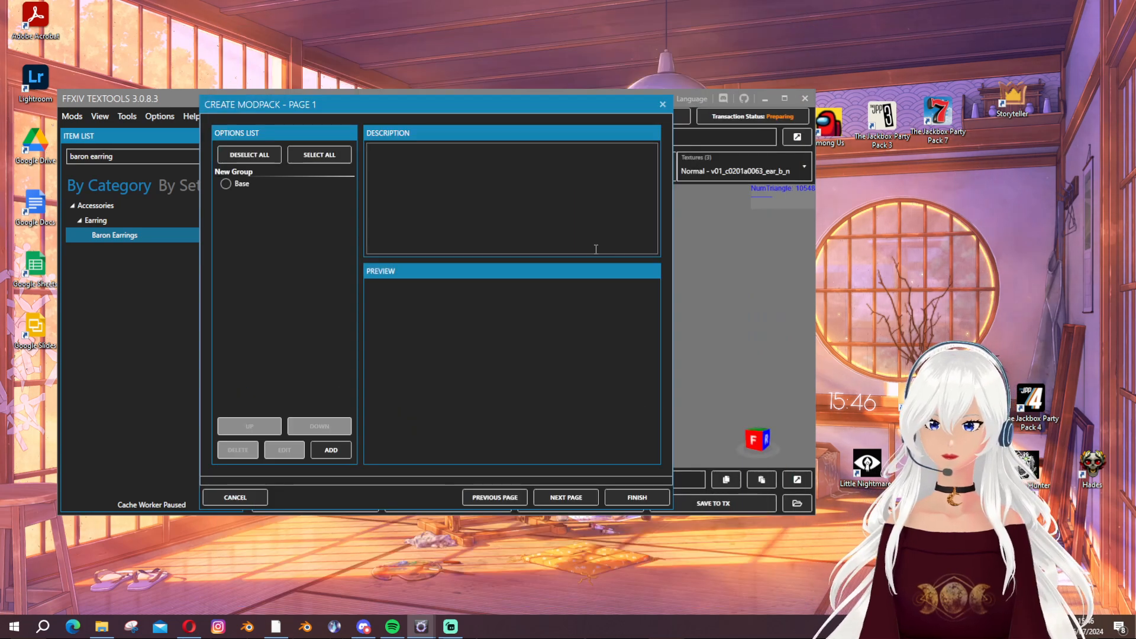
pyautogui.click(674, 101)
# View the Baron Earrings model and its Hyur Midlander Female EAR B material
pyautogui.scroll(-2, 574, 295)
pyautogui.moveTo(574, 296)
pyautogui.mouseDown(button='right')
pyautogui.moveTo(598, 320)
pyautogui.moveTo(613, 314)
pyautogui.moveTo(573, 287)
pyautogui.mouseUp(button='right')
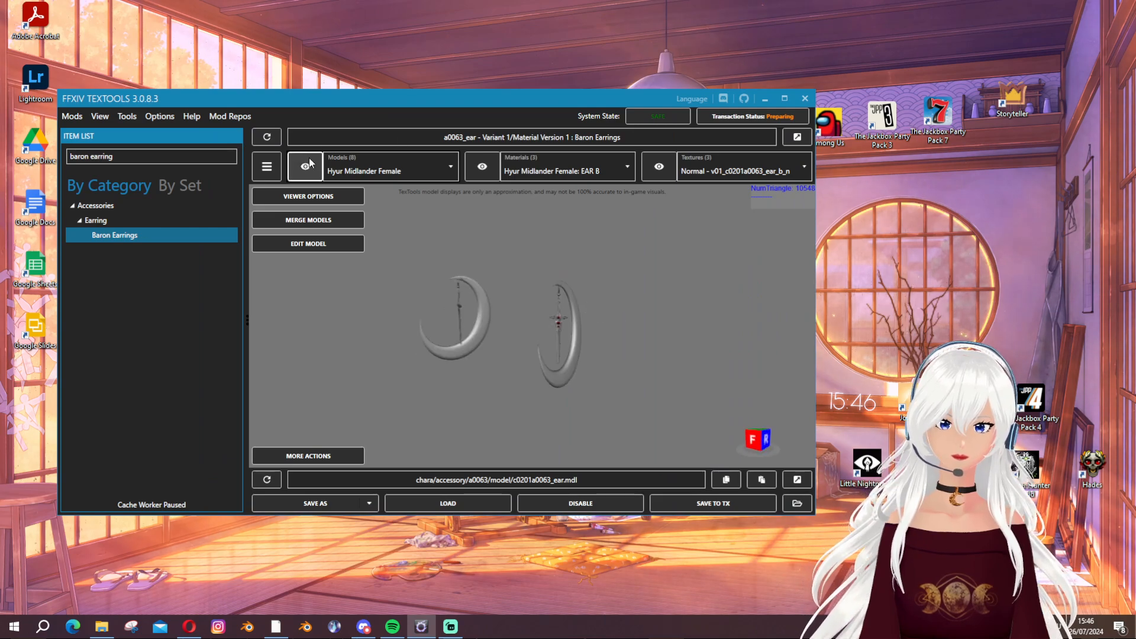
pyautogui.click(483, 166)
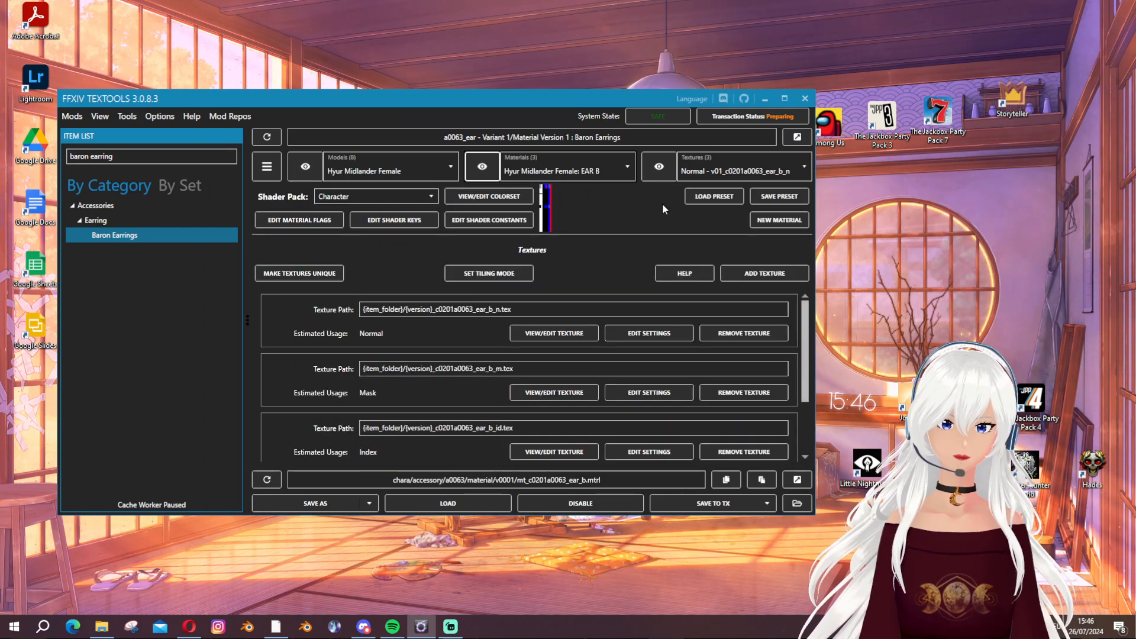
# Clear the item list search and check the current transaction's modified files
pyautogui.click(134, 159)
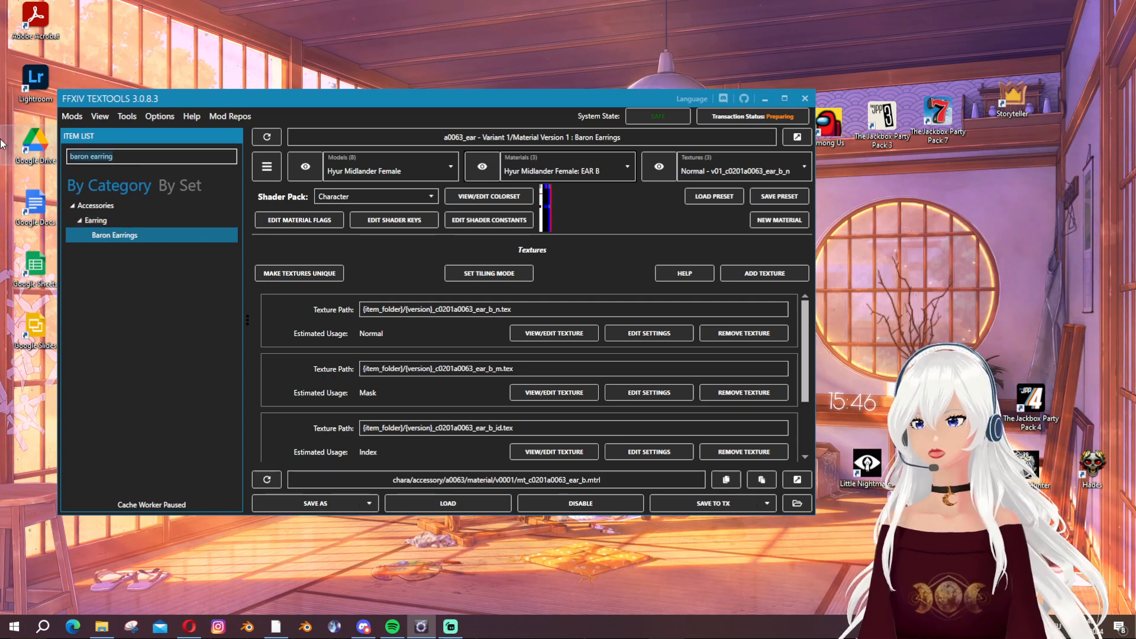
pyautogui.hotkey('ctrl', 'a')
pyautogui.press('BackSpace')
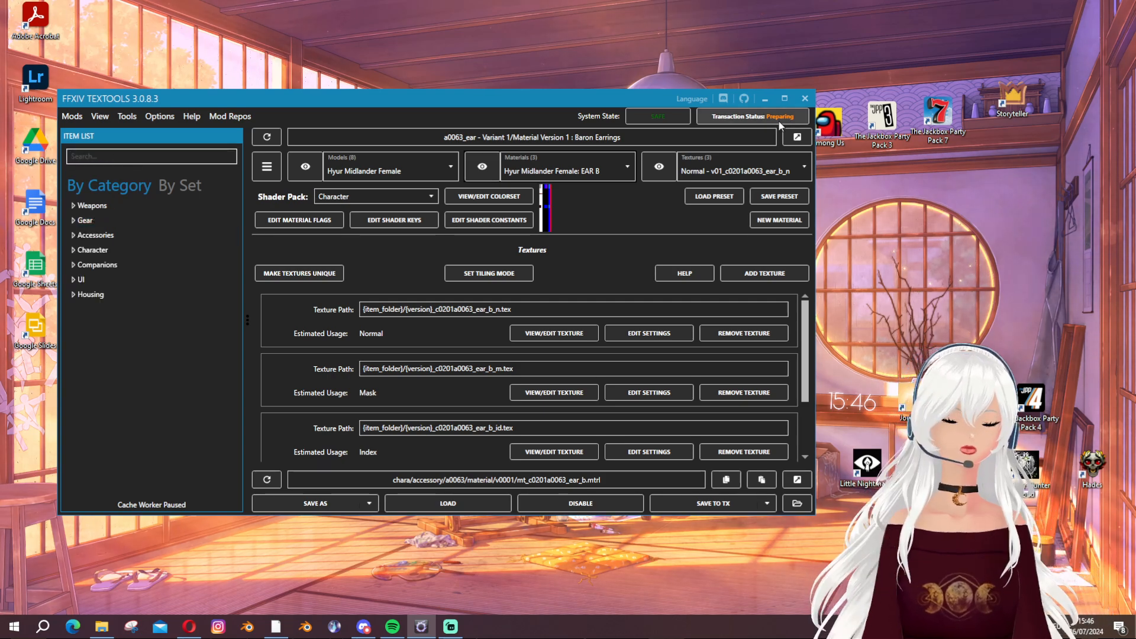
pyautogui.click(780, 119)
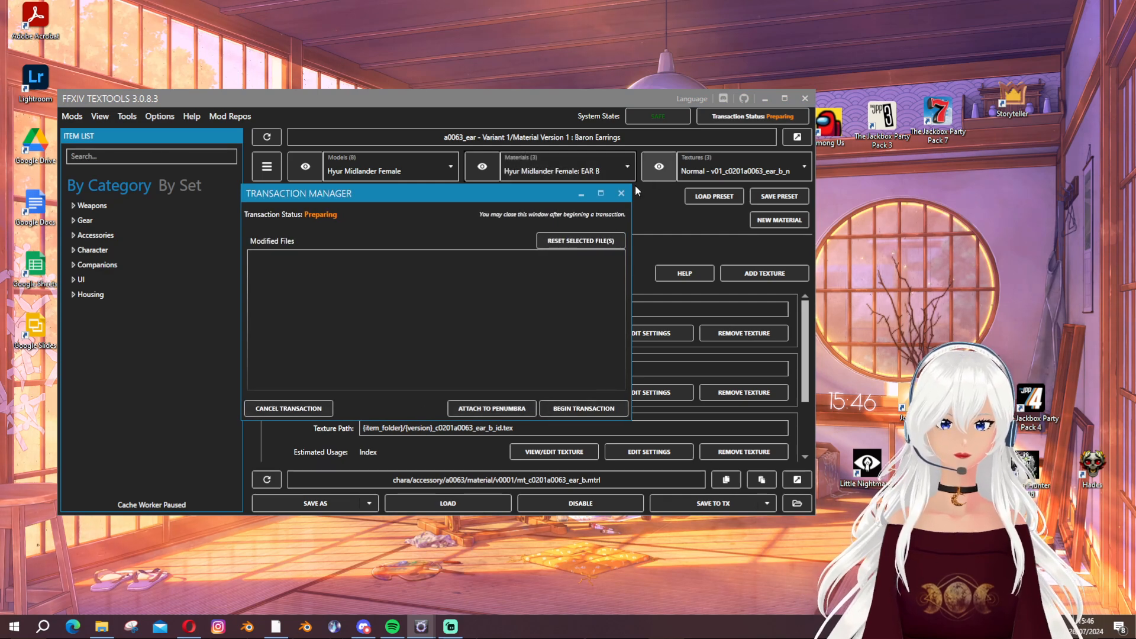
pyautogui.click(621, 194)
# Import all files of the "earrings in red" modpack into the current transaction
pyautogui.click(72, 116)
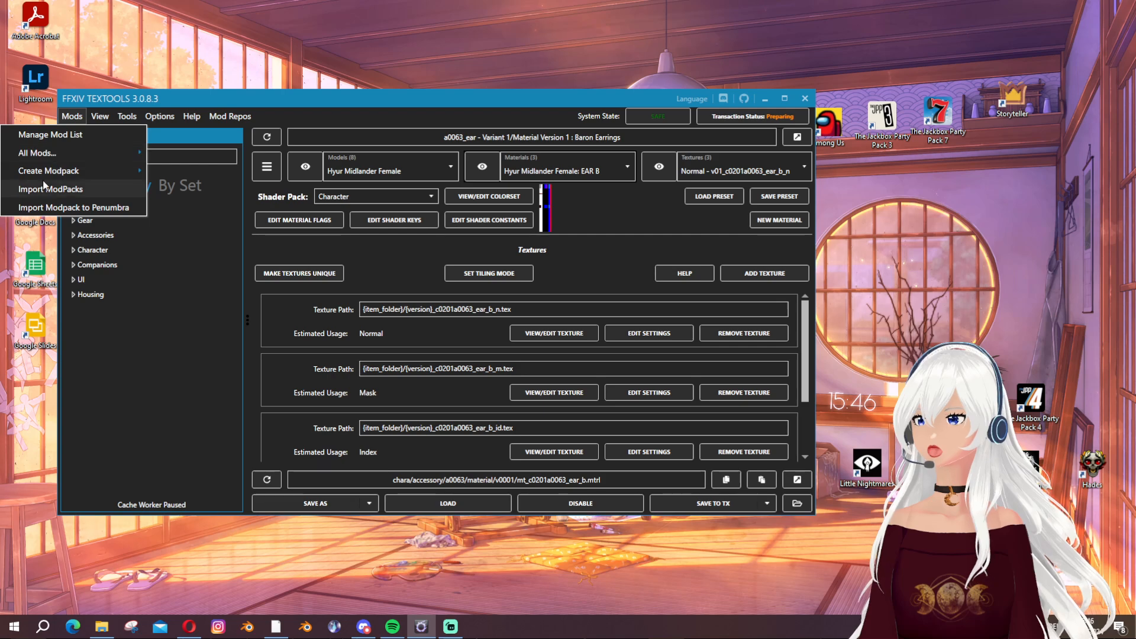
pyautogui.click(44, 188)
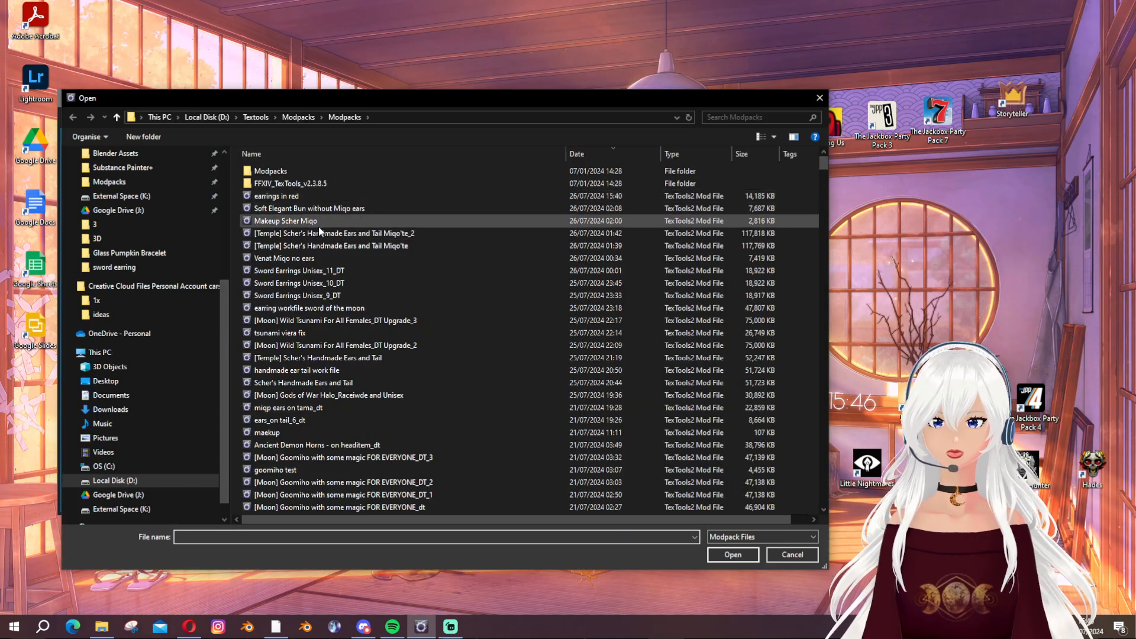
pyautogui.doubleClick(311, 195)
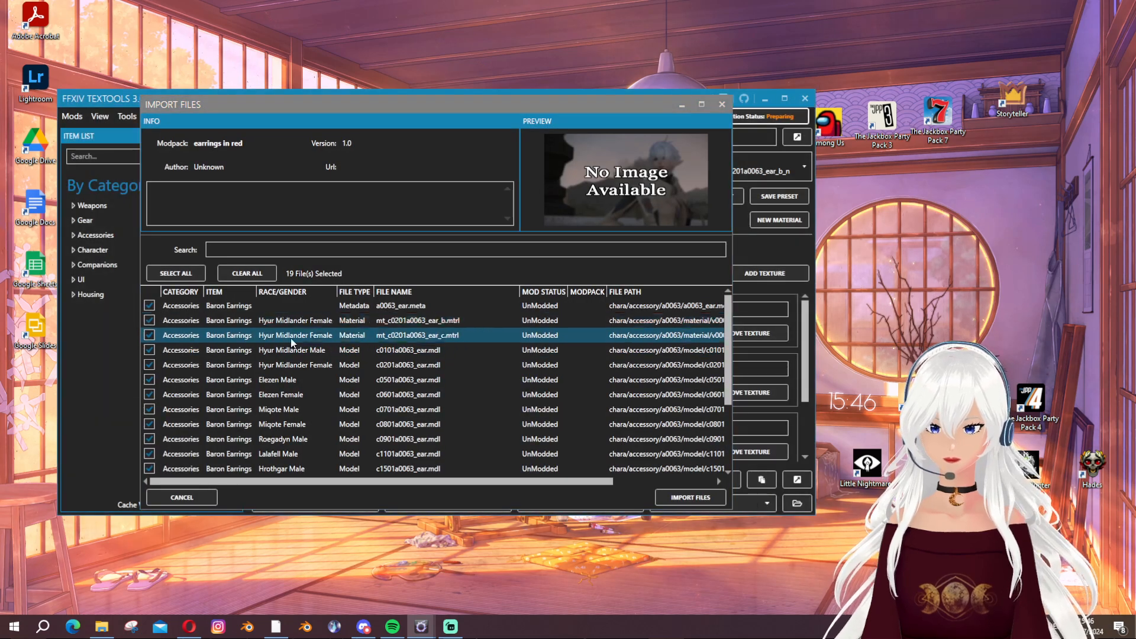
pyautogui.scroll(-3, 285, 399)
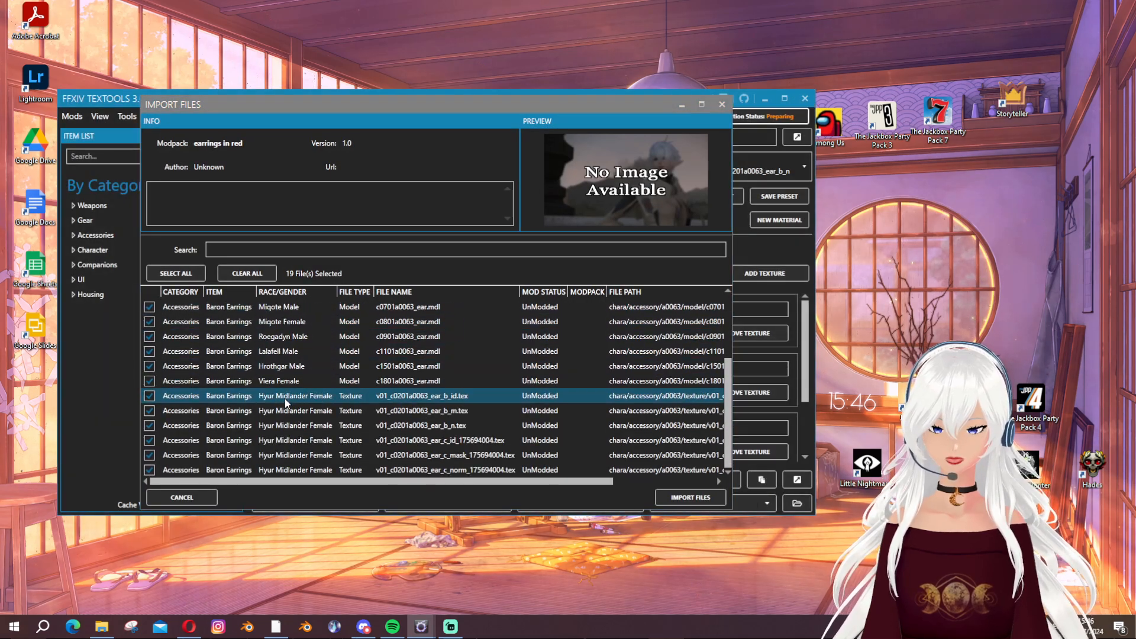
pyautogui.click(687, 498)
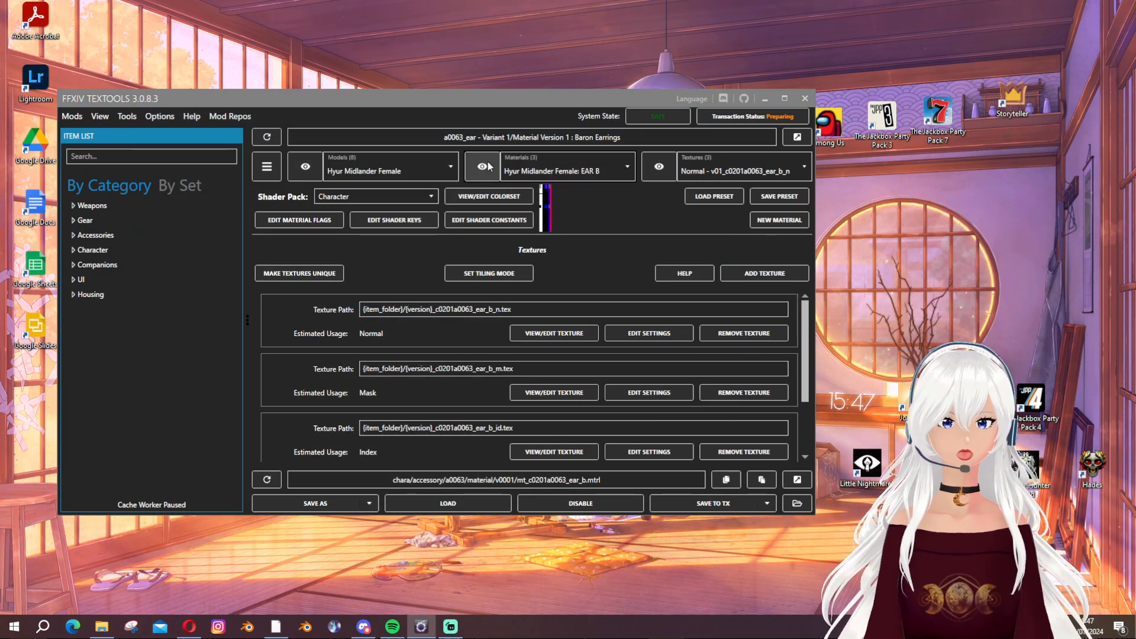
# Search the item list for "baron earri" and load the Baron Earrings model in the viewer
pyautogui.click(306, 166)
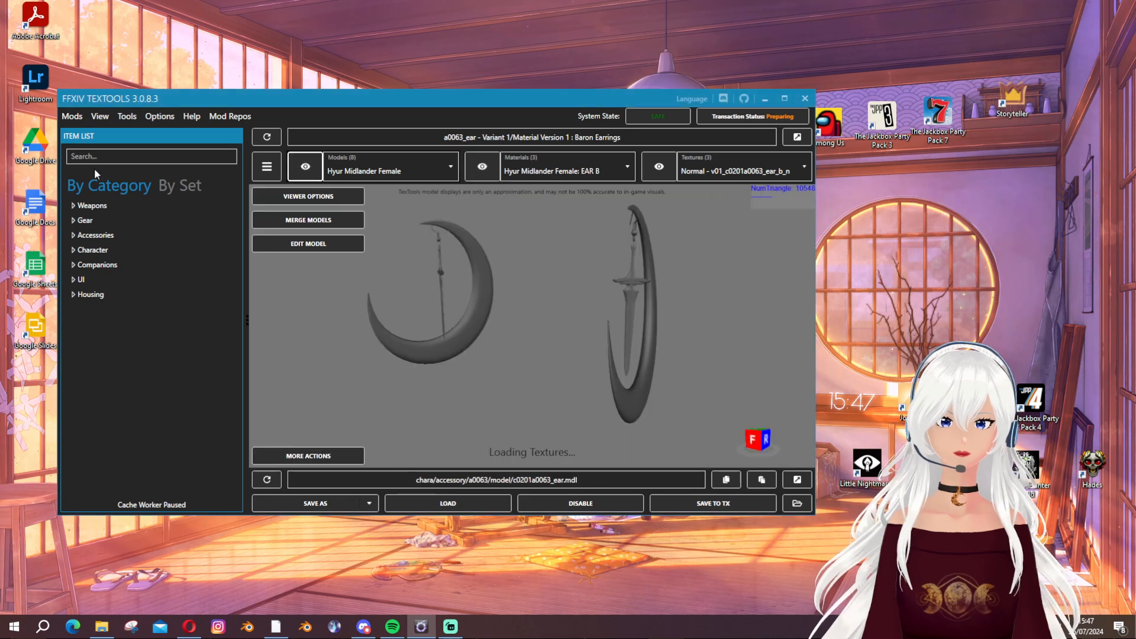
pyautogui.click(103, 156)
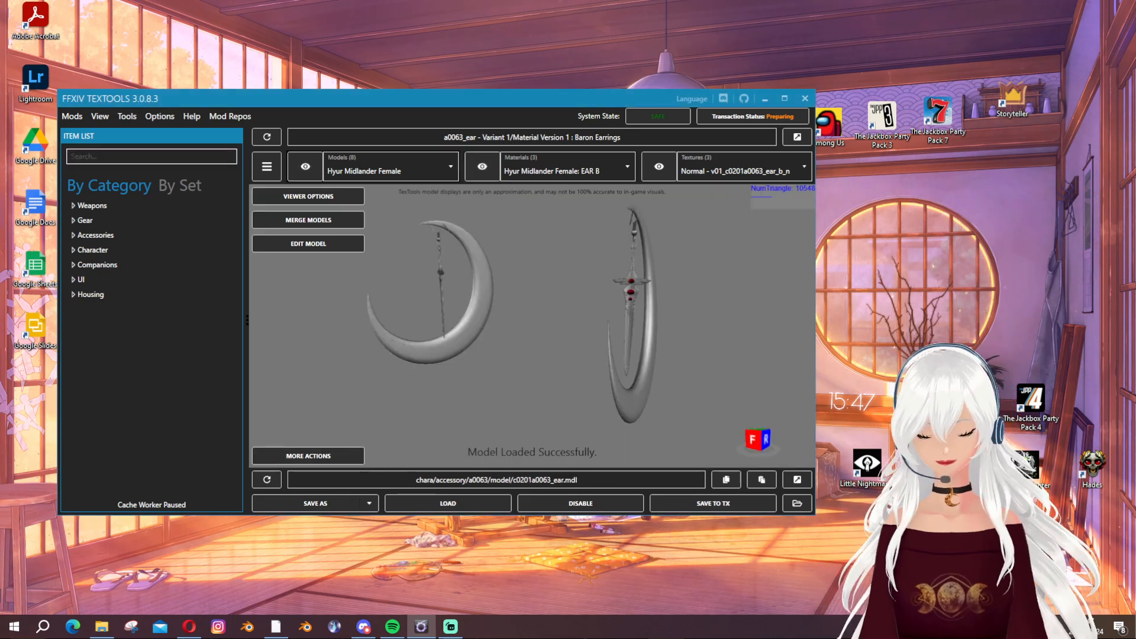
pyautogui.write('baron earri')
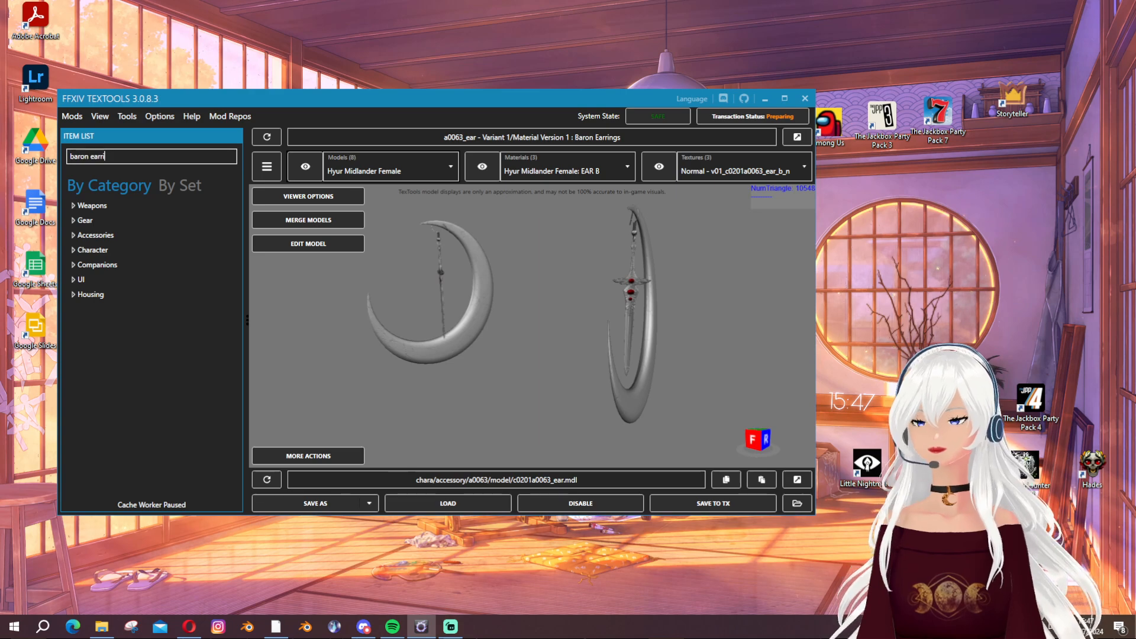
pyautogui.click(121, 236)
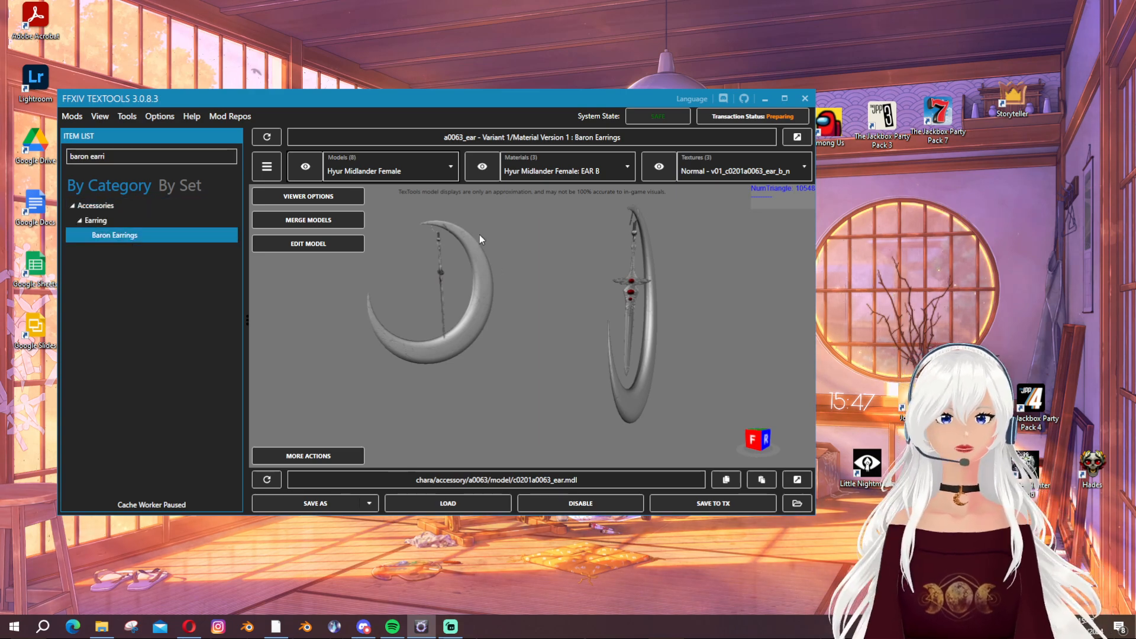
pyautogui.moveTo(480, 239); pyautogui.dragTo(482, 303)
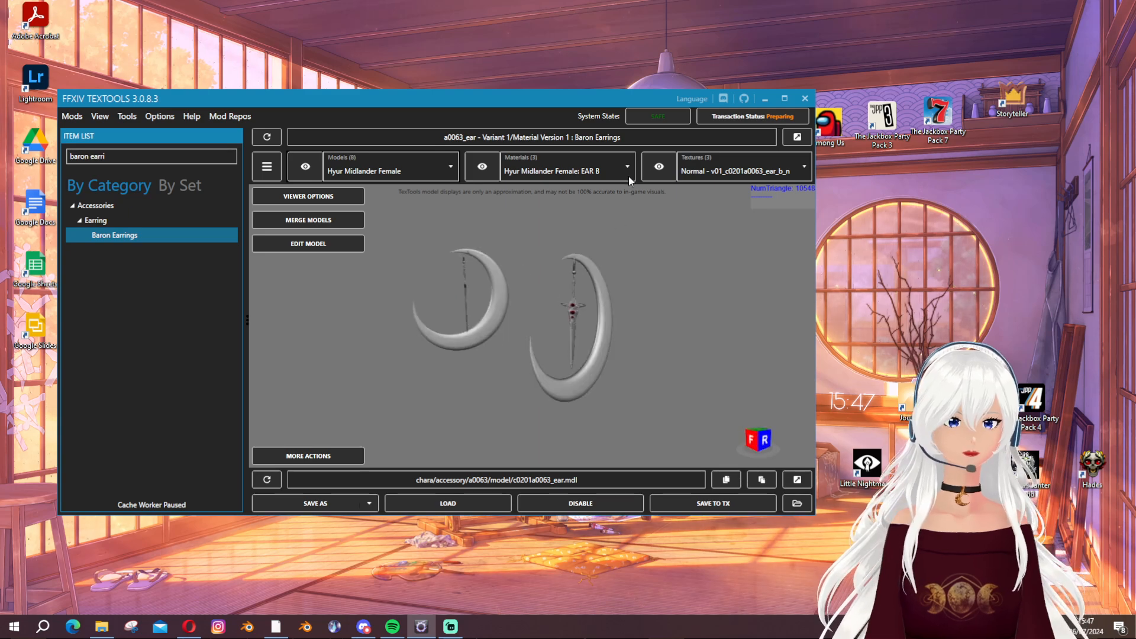
# View the earrings' textures, select the mask texture v01_c0201a0063_ear_b_m and return to the model view
pyautogui.click(659, 166)
pyautogui.click(720, 173)
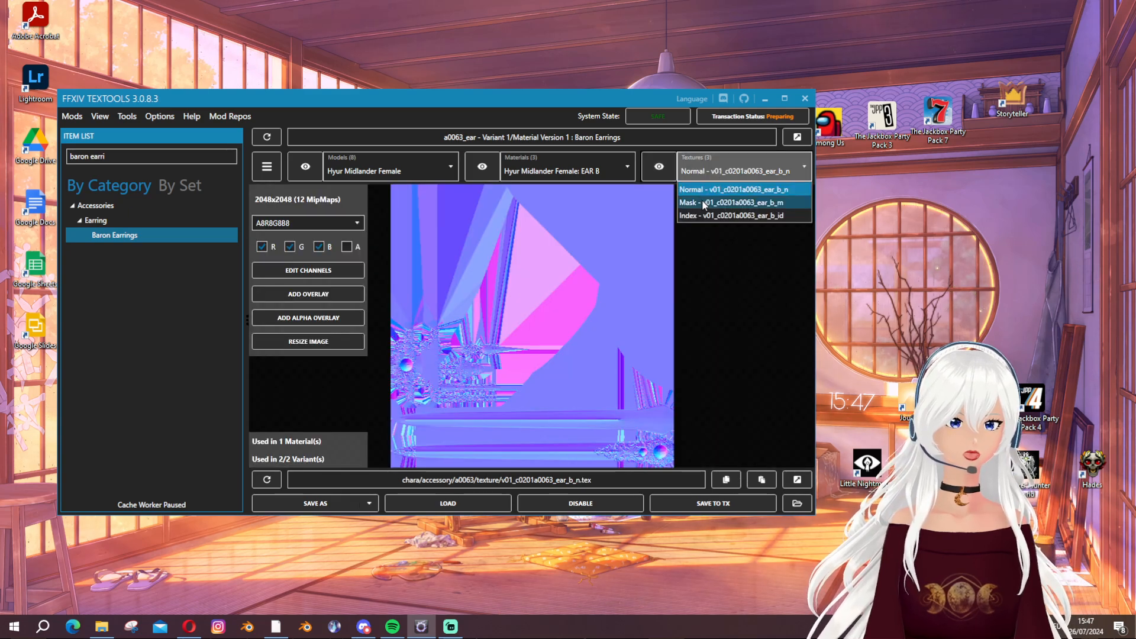
pyautogui.click(719, 203)
pyautogui.click(305, 166)
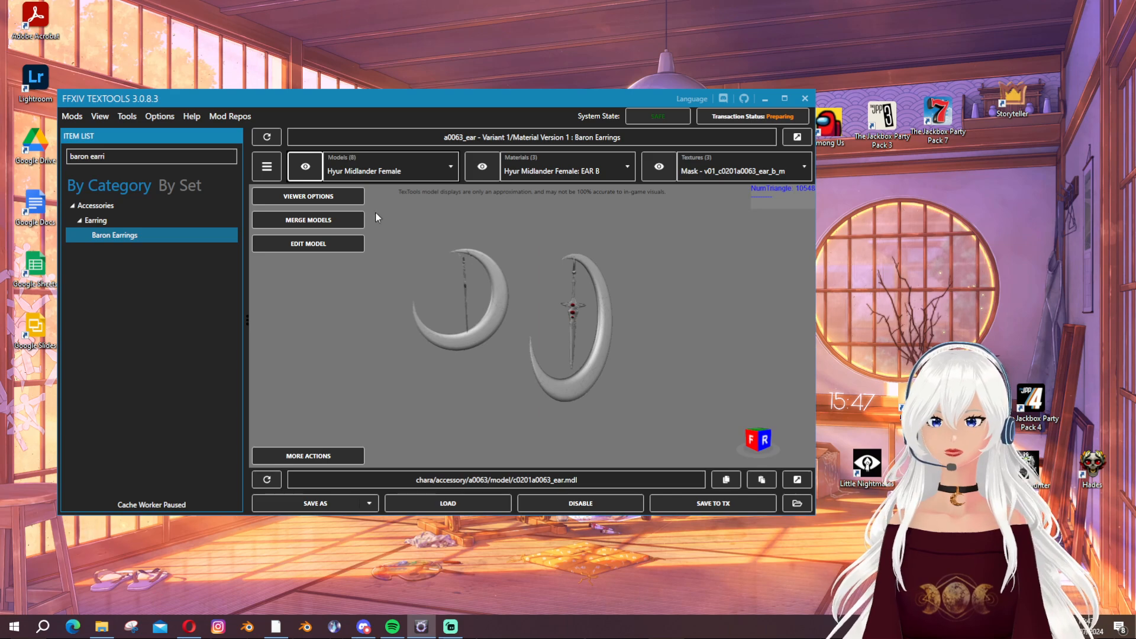
# Start an advanced modpack named "red earrings test" with the description "modpack" and proceed to its first options page
pyautogui.click(71, 116)
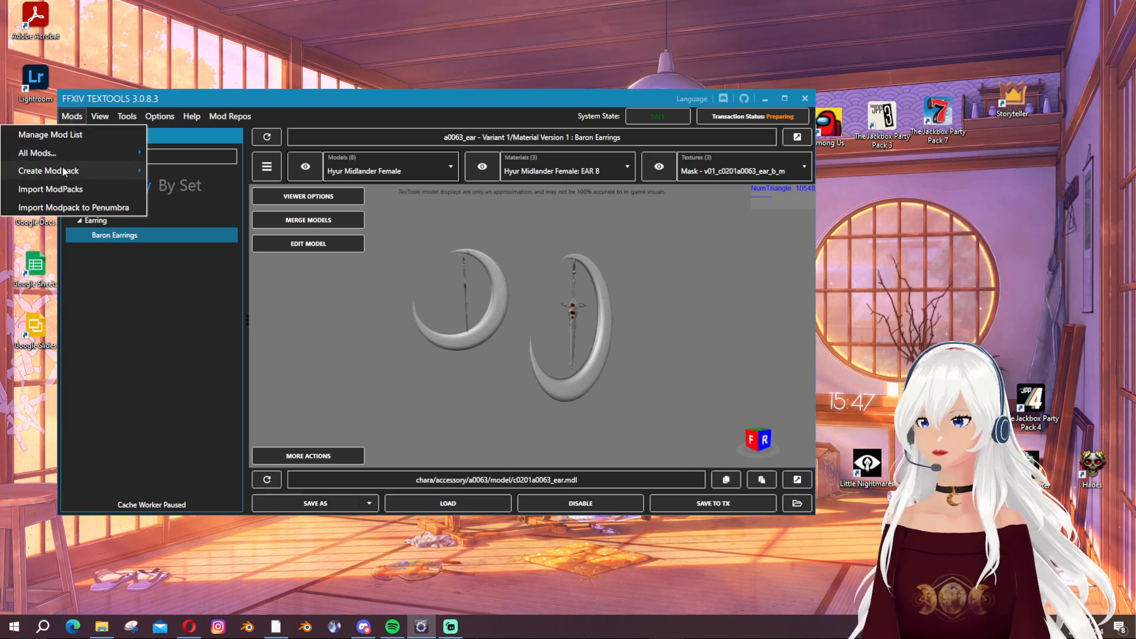
pyautogui.moveTo(141, 174)
pyautogui.click(184, 170)
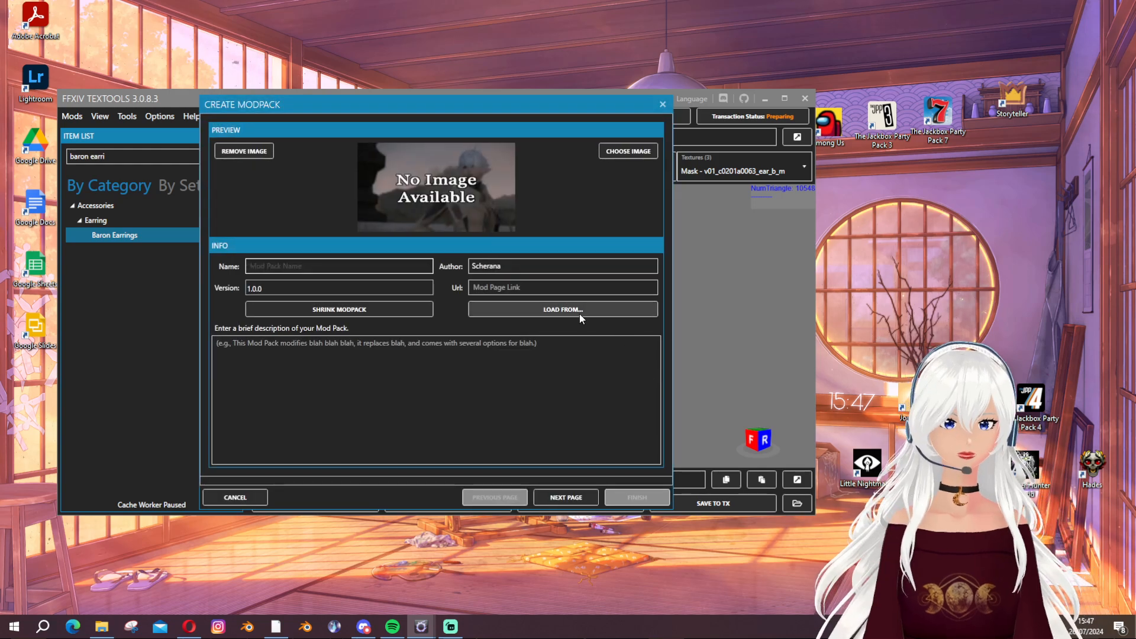
pyautogui.click(579, 312)
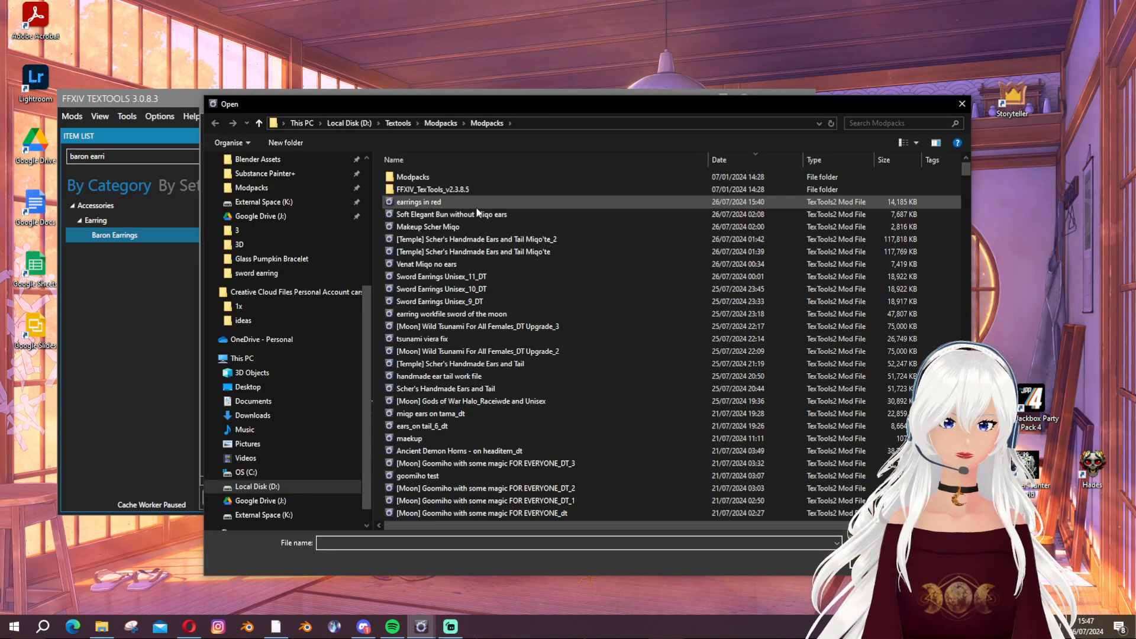
pyautogui.click(963, 103)
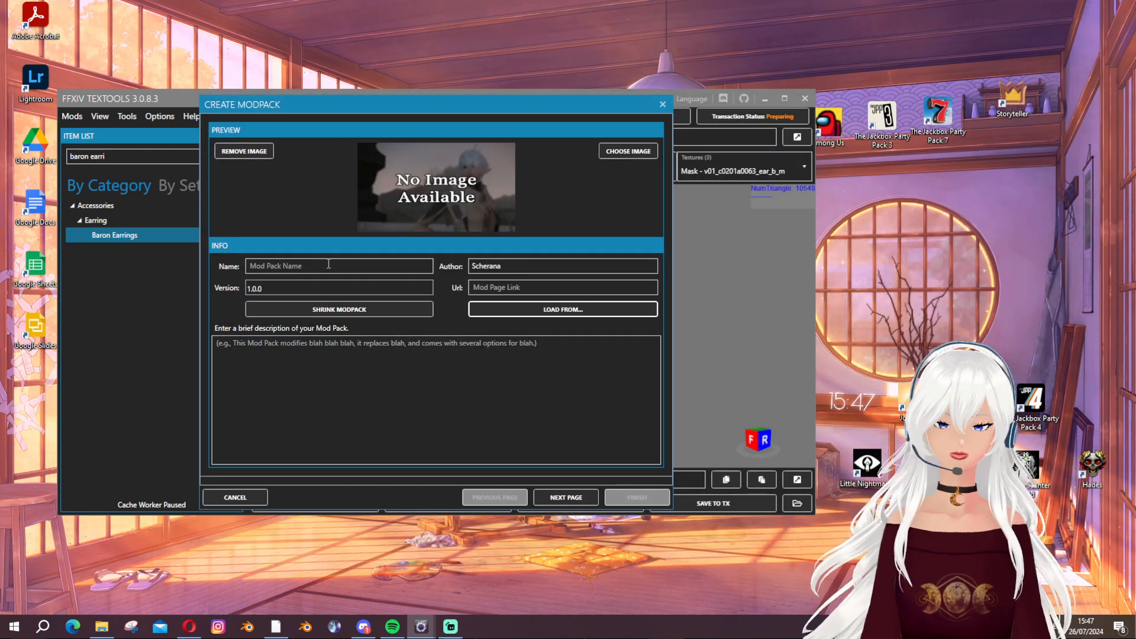
pyautogui.click(282, 269)
pyautogui.write('red earrings test')
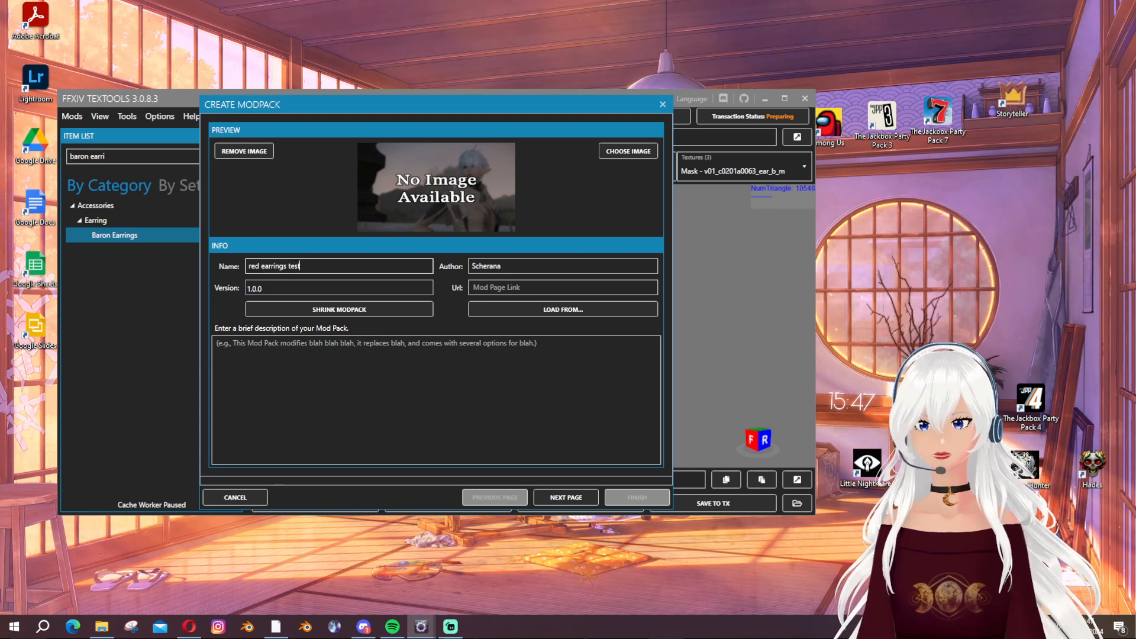
pyautogui.click(348, 385)
pyautogui.write('modpack')
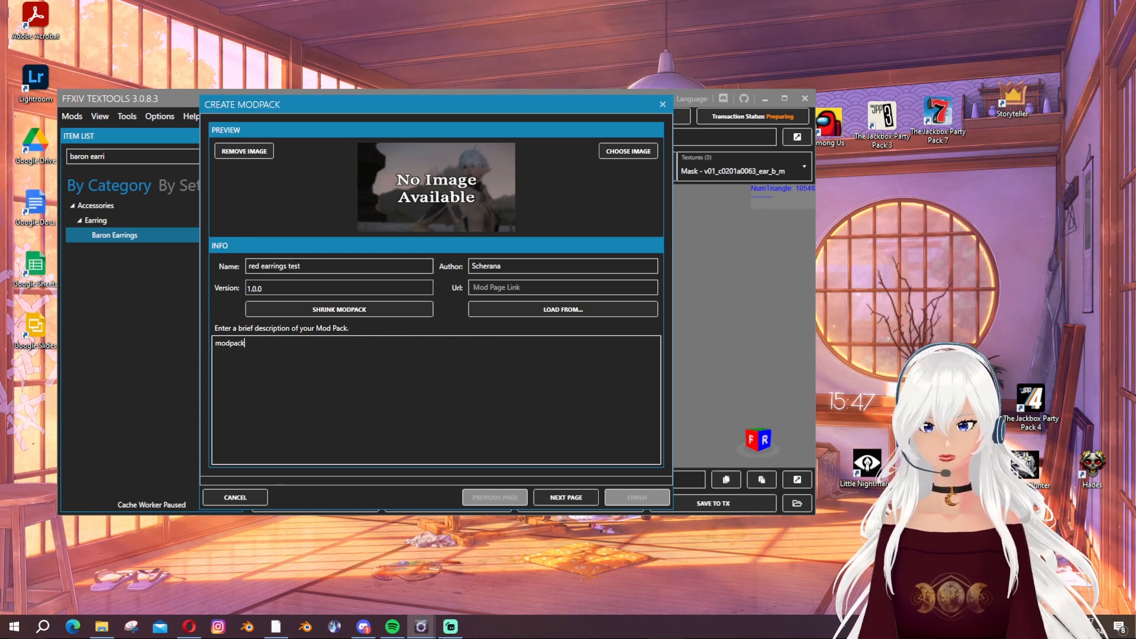
pyautogui.click(581, 500)
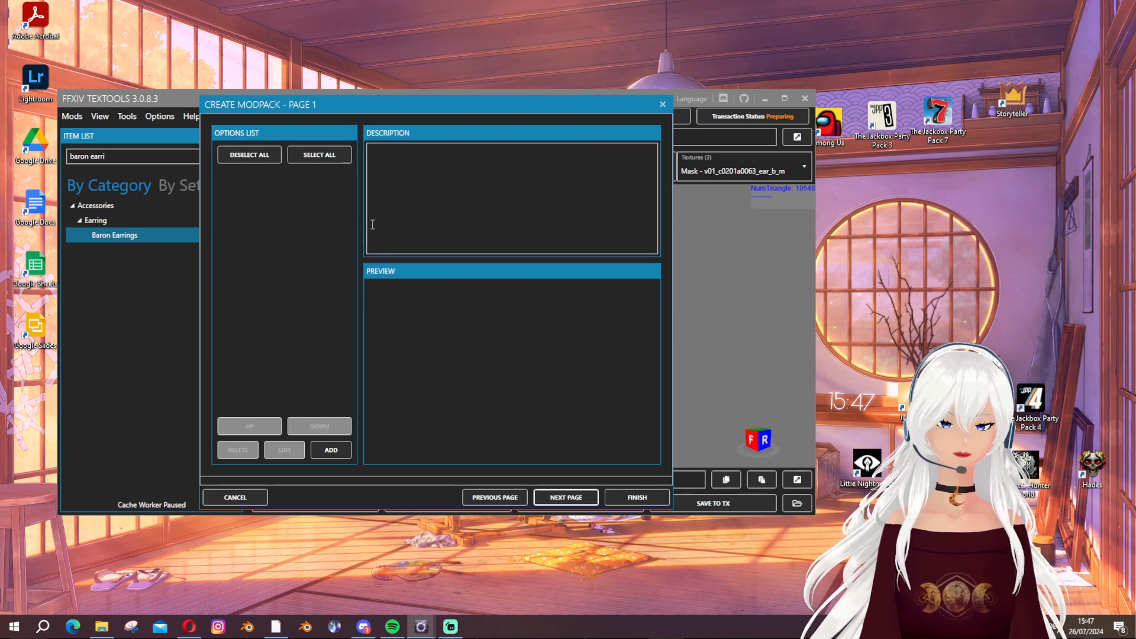
# Add a standard group titled "Base" to the modpack and rename its option to "Roots"
pyautogui.click(324, 445)
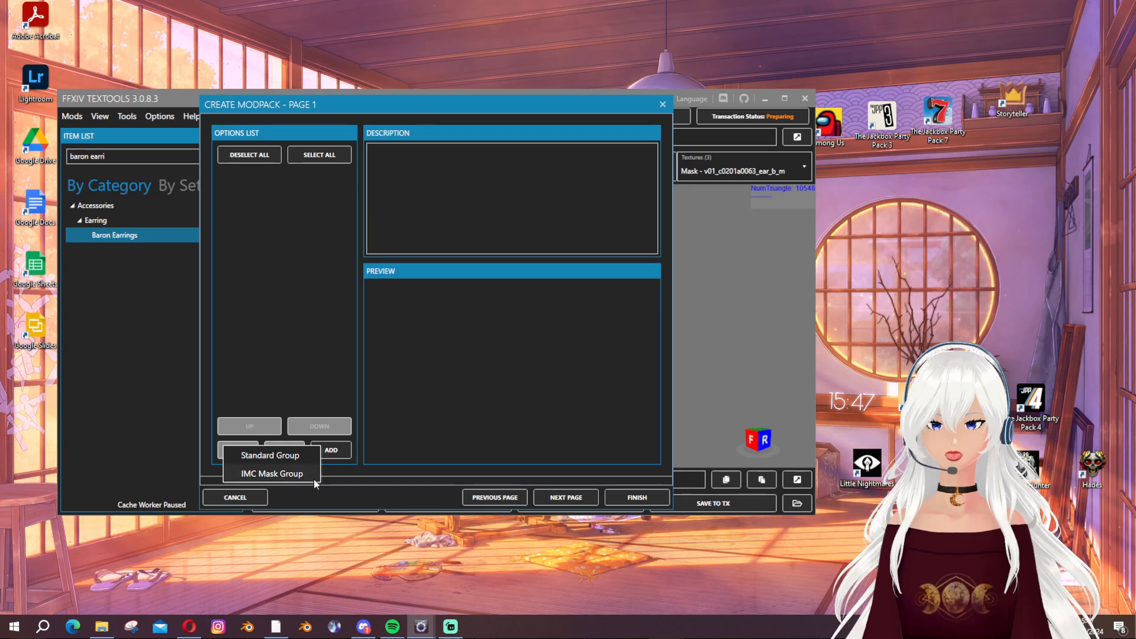
pyautogui.click(292, 456)
pyautogui.click(284, 450)
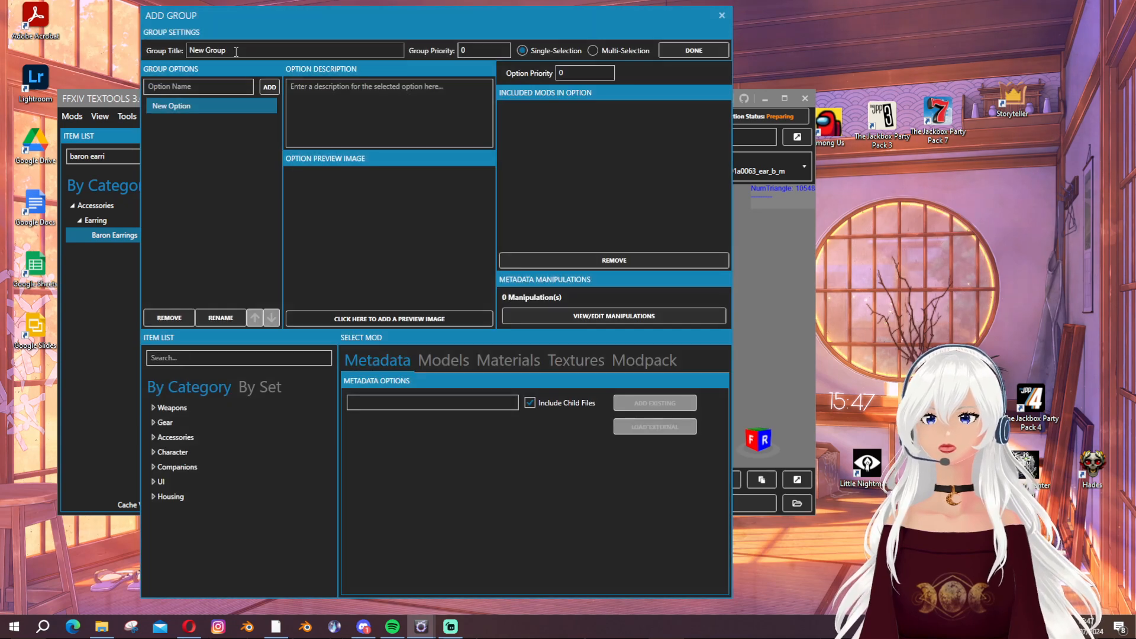
pyautogui.moveTo(232, 51); pyautogui.dragTo(142, 50)
pyautogui.press('BackSpace')
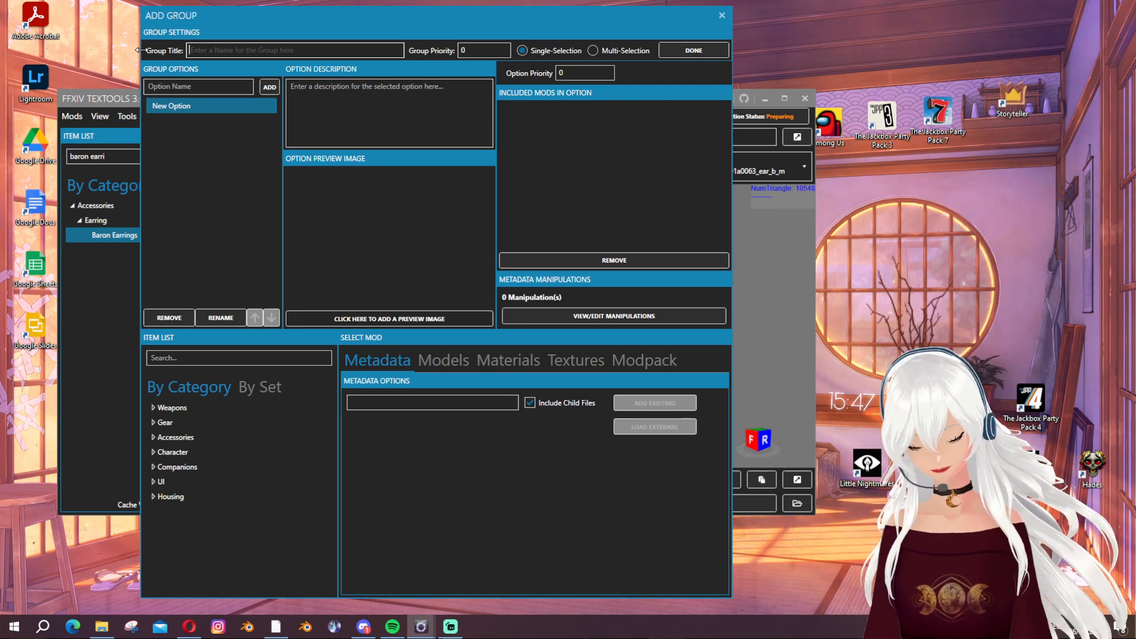
pyautogui.write('Base')
pyautogui.doubleClick(170, 106)
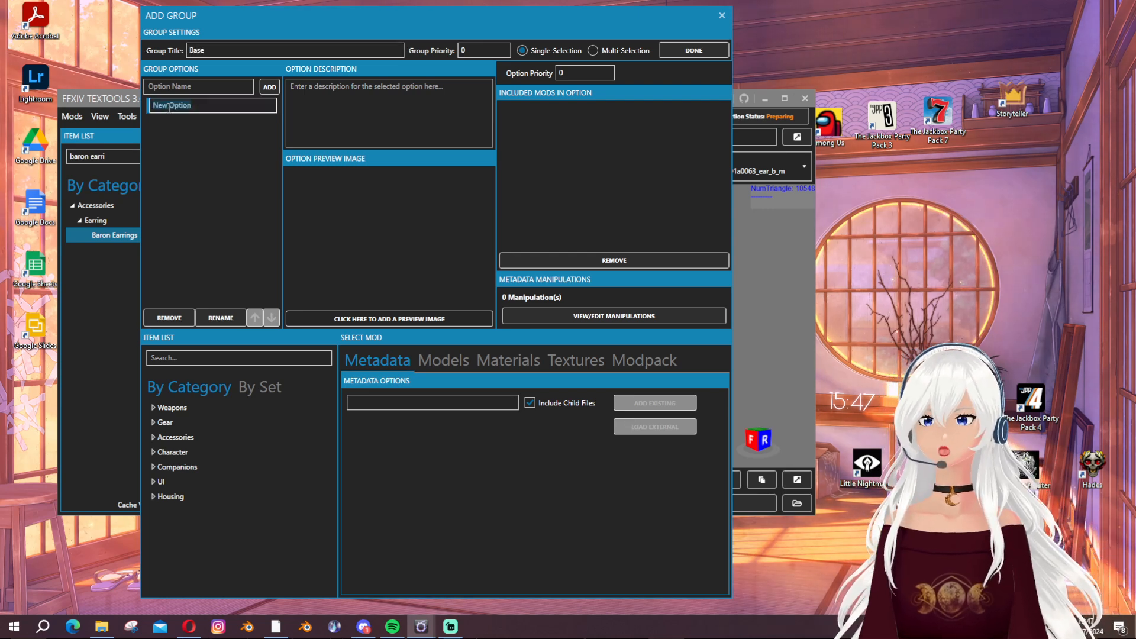
pyautogui.write('Roots')
pyautogui.press('Return')
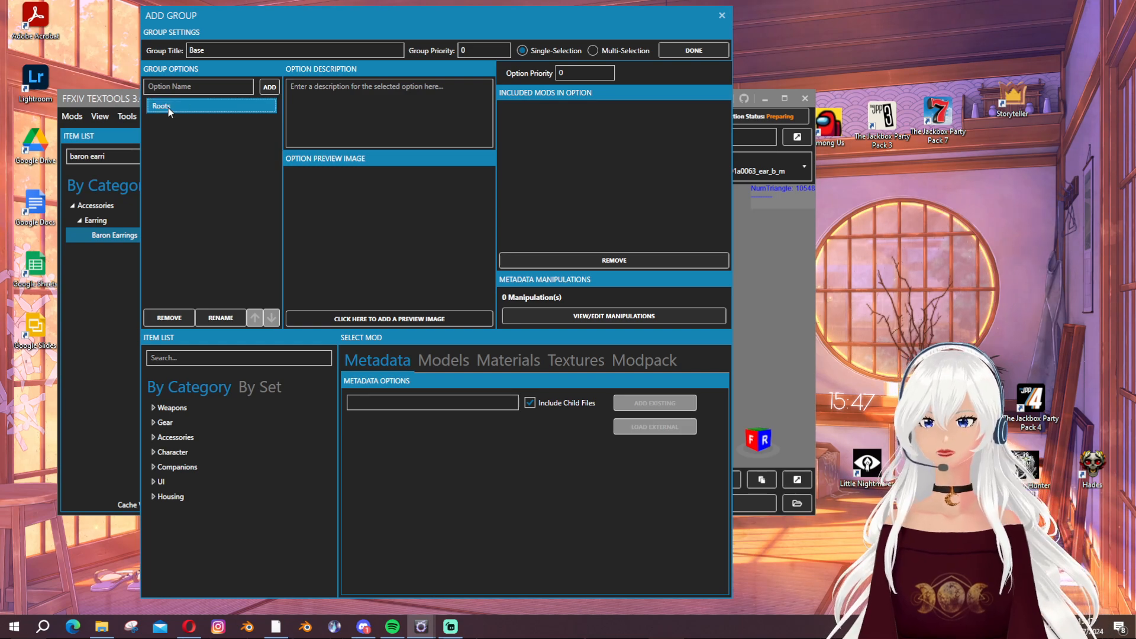
# Find the item with "baron earring" and add the Baron Earrings' existing metadata to the Roots option without child files
pyautogui.click(207, 359)
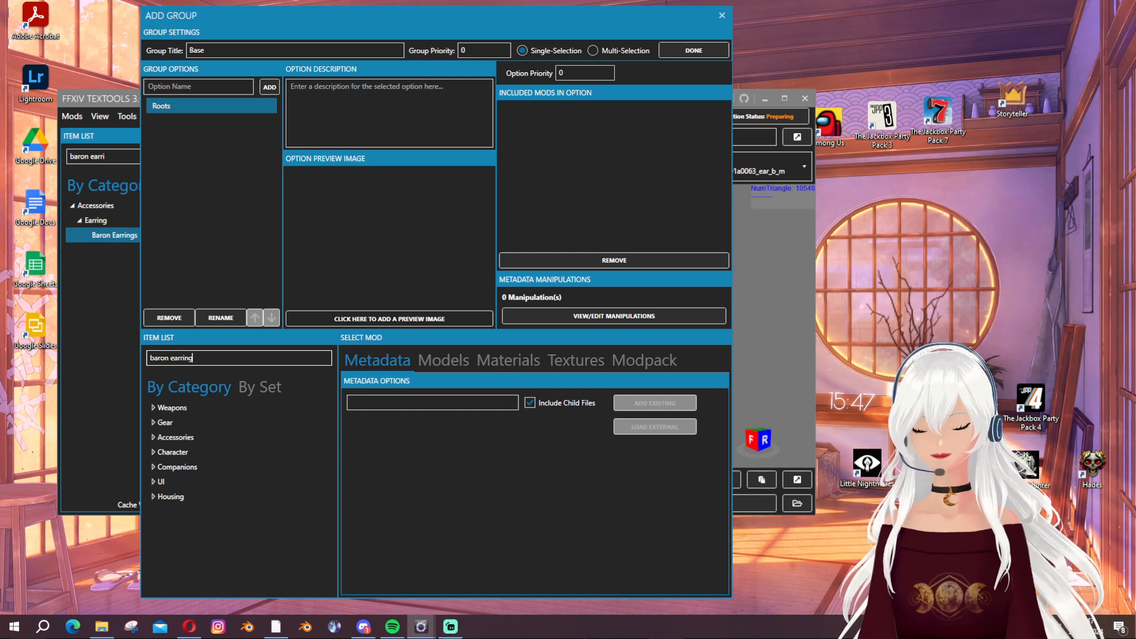
pyautogui.click(208, 439)
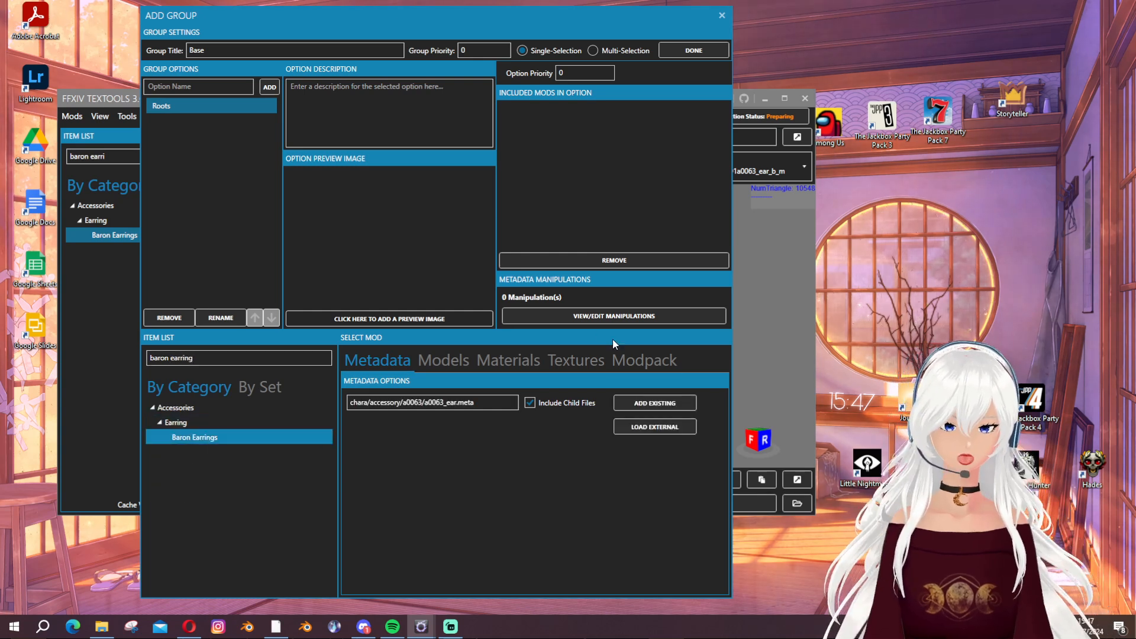
pyautogui.click(550, 406)
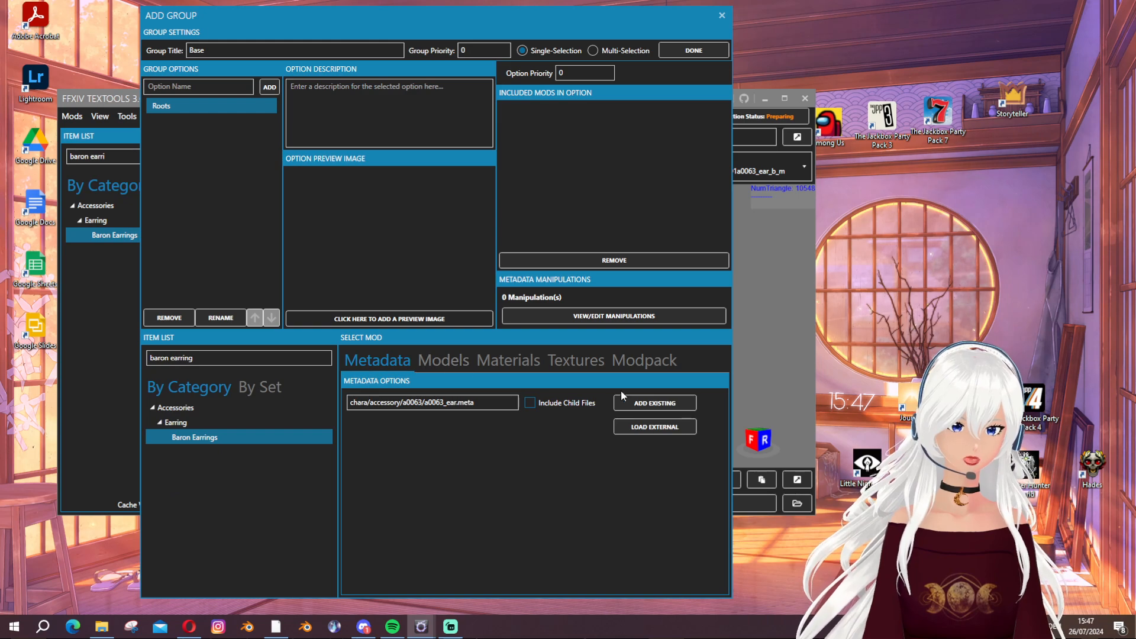
pyautogui.click(656, 404)
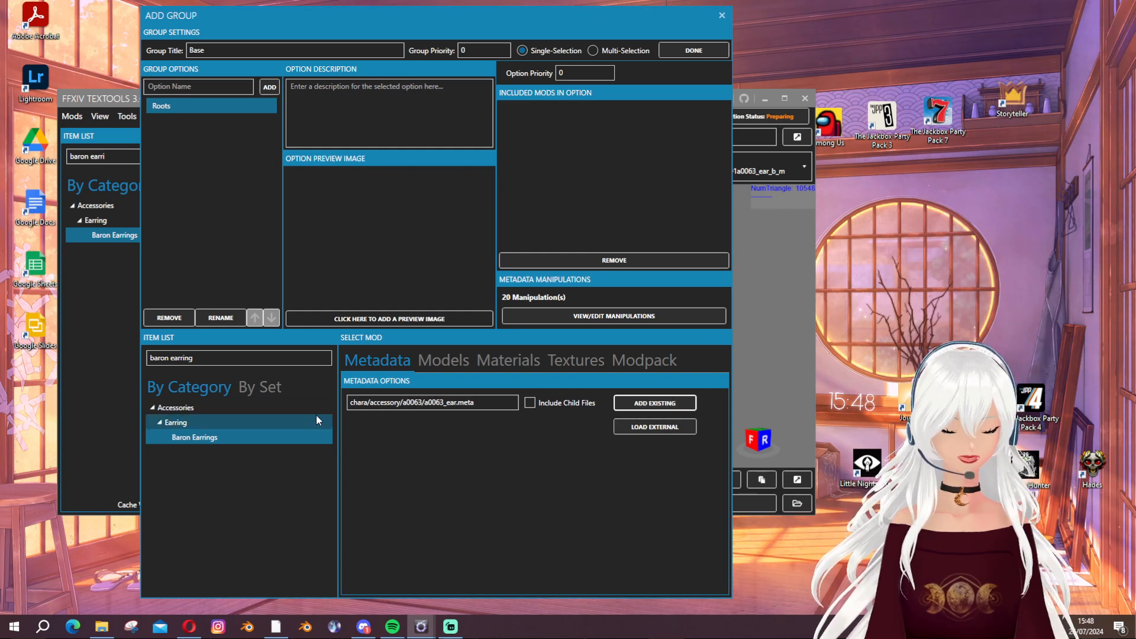
# Add the existing model c0101a0063_ear.mdl with its child files to the Roots option
pyautogui.click(444, 360)
pyautogui.click(394, 403)
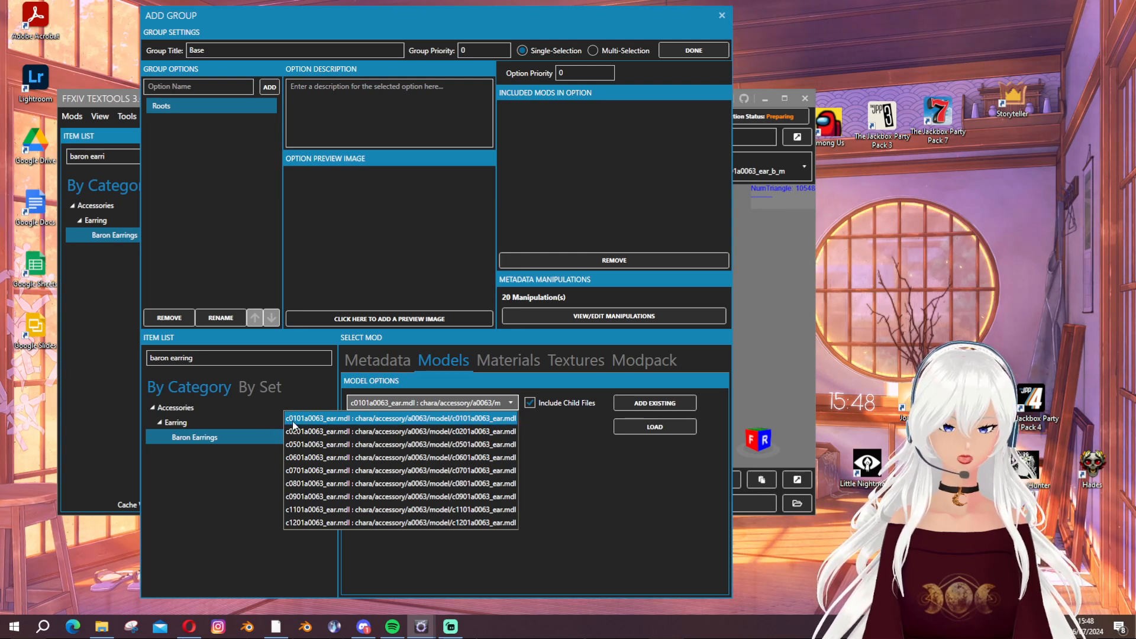
pyautogui.click(390, 419)
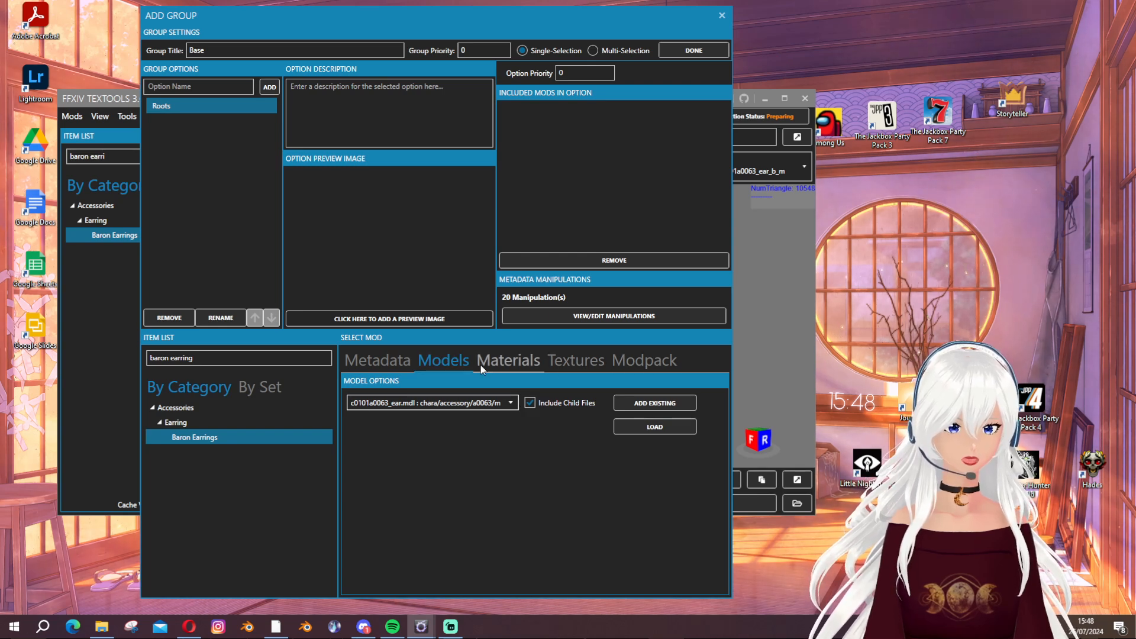
pyautogui.click(661, 408)
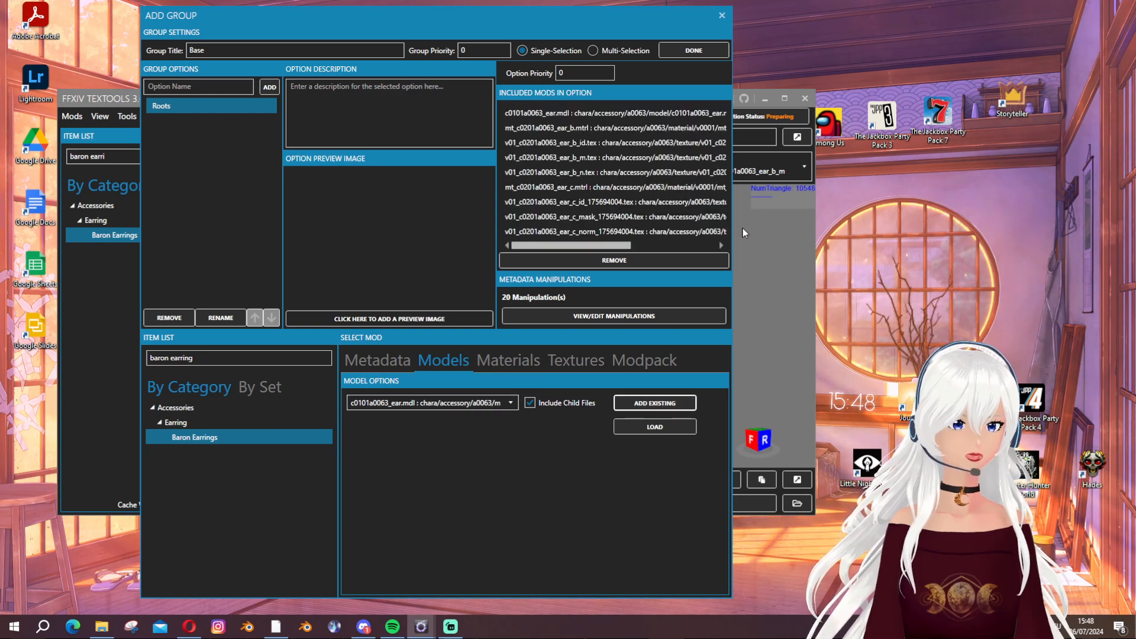
# Remove the model c0101a0063_ear.mdl and the material mt_c0201a0063_ear_b.mtrl from the Roots option and finish the Base group
pyautogui.moveTo(733, 225); pyautogui.dragTo(1036, 225)
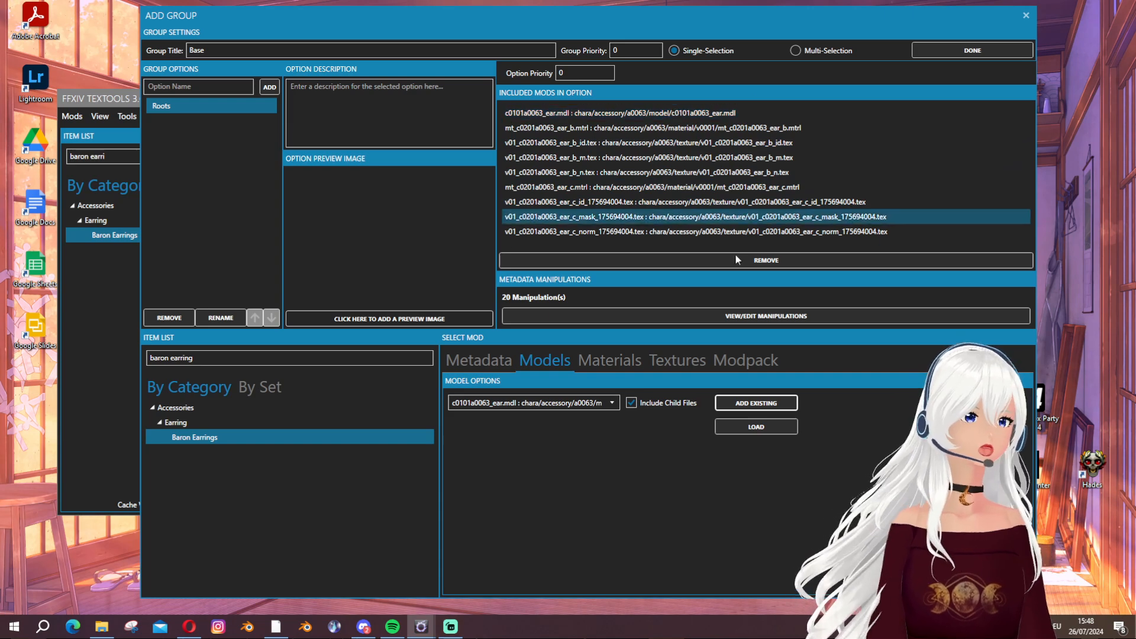
pyautogui.click(623, 112)
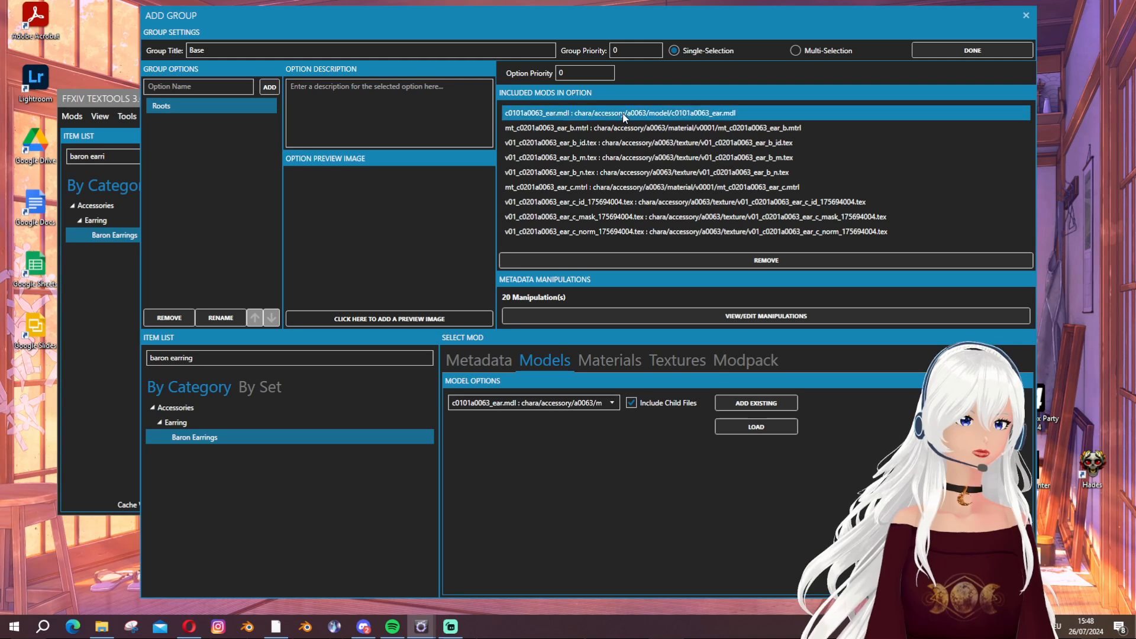
pyautogui.click(738, 259)
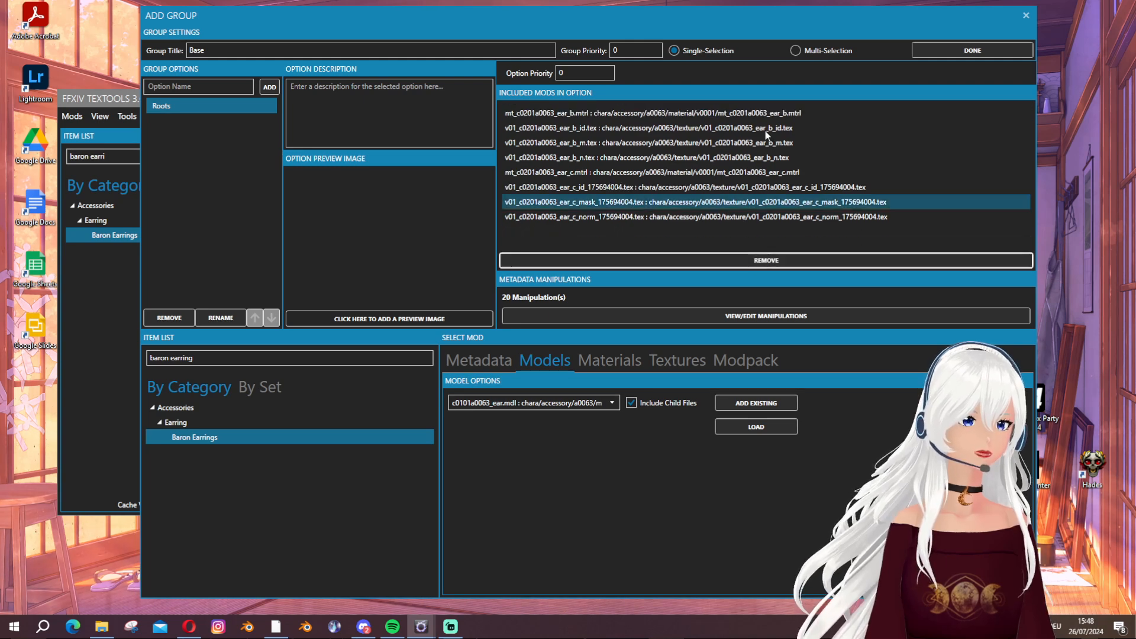
pyautogui.click(706, 114)
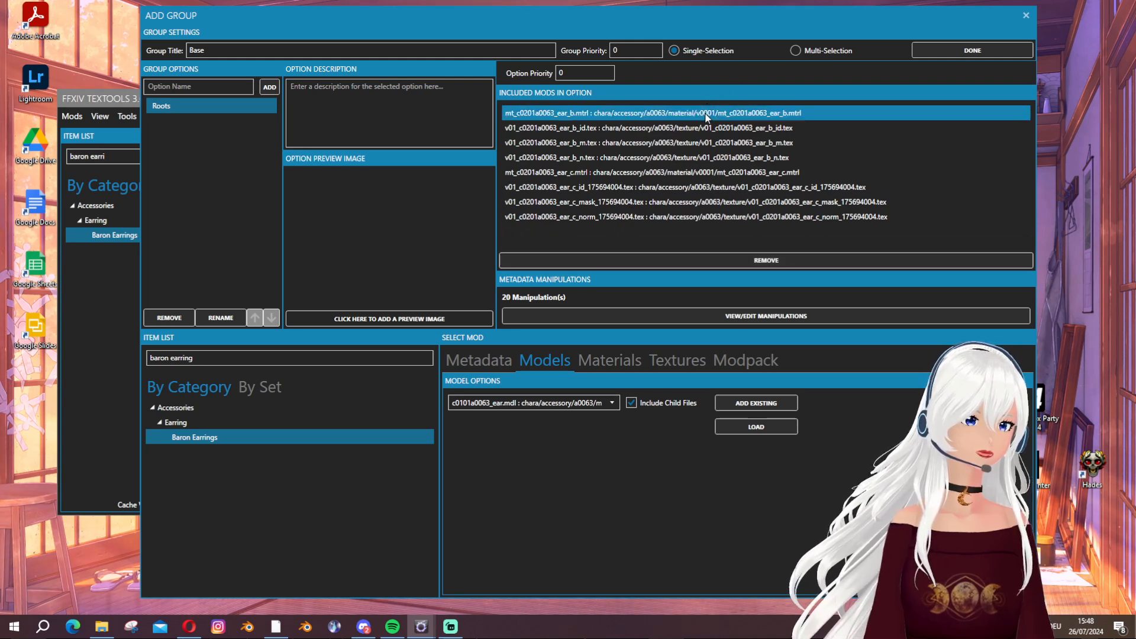
pyautogui.click(732, 261)
pyautogui.click(746, 158)
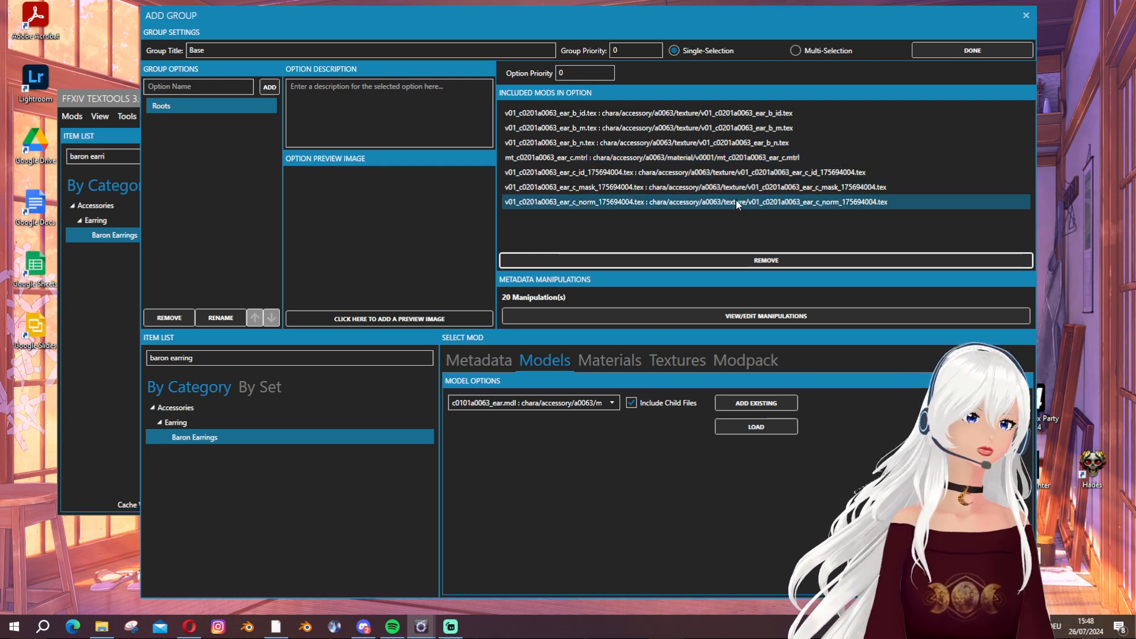
pyautogui.click(760, 203)
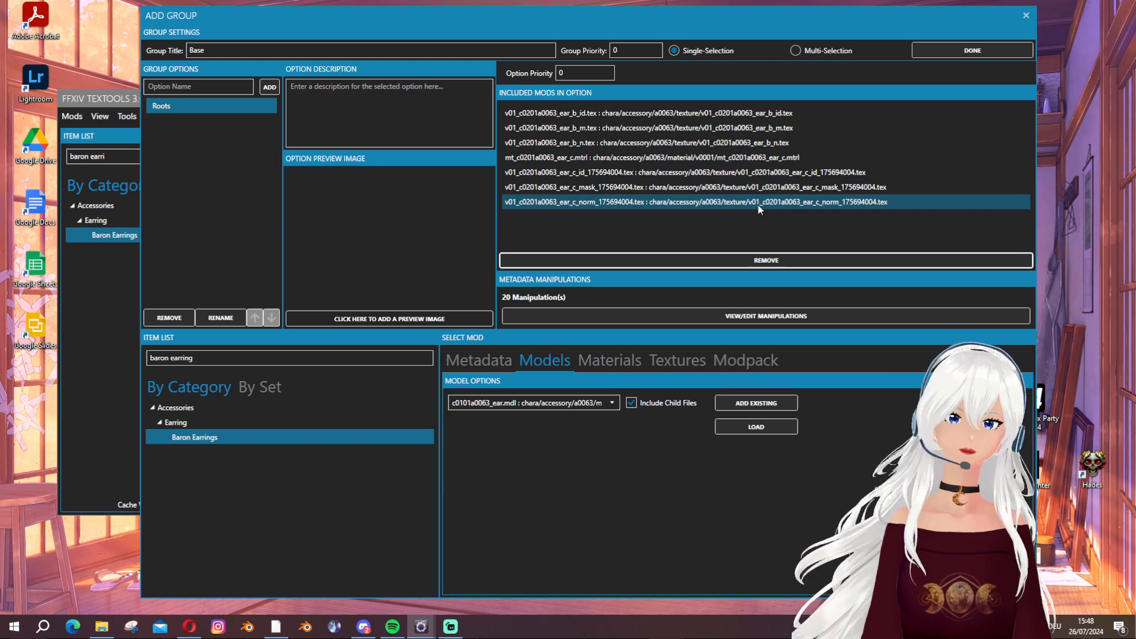
pyautogui.click(954, 50)
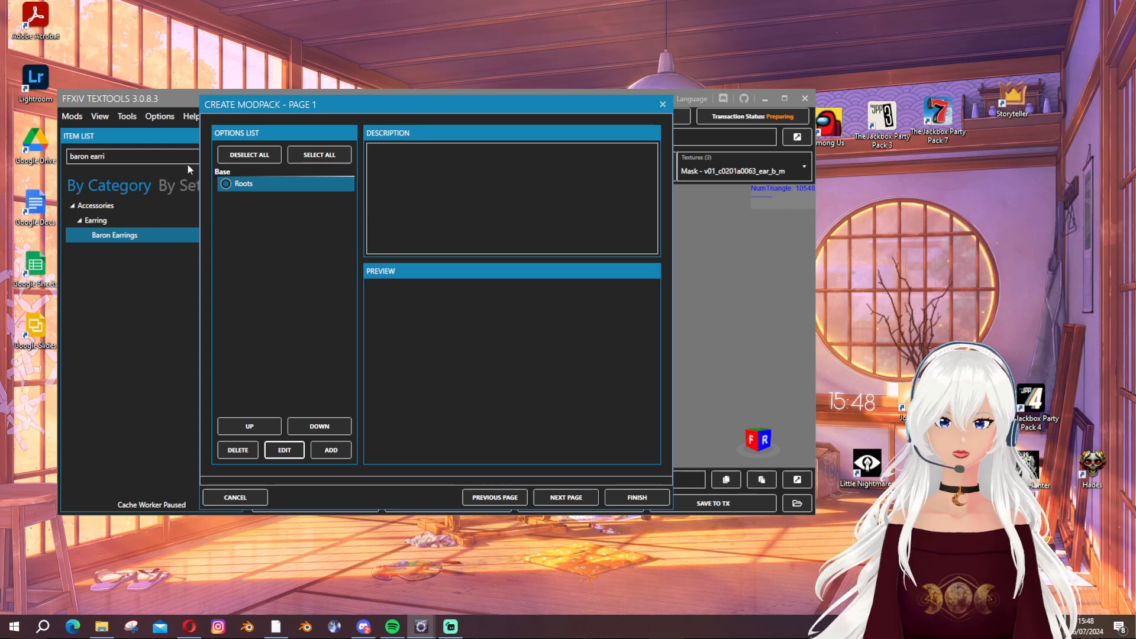
# Add a second standard group titled "Models Female and Male" and rename its option to "All"
pyautogui.click(226, 183)
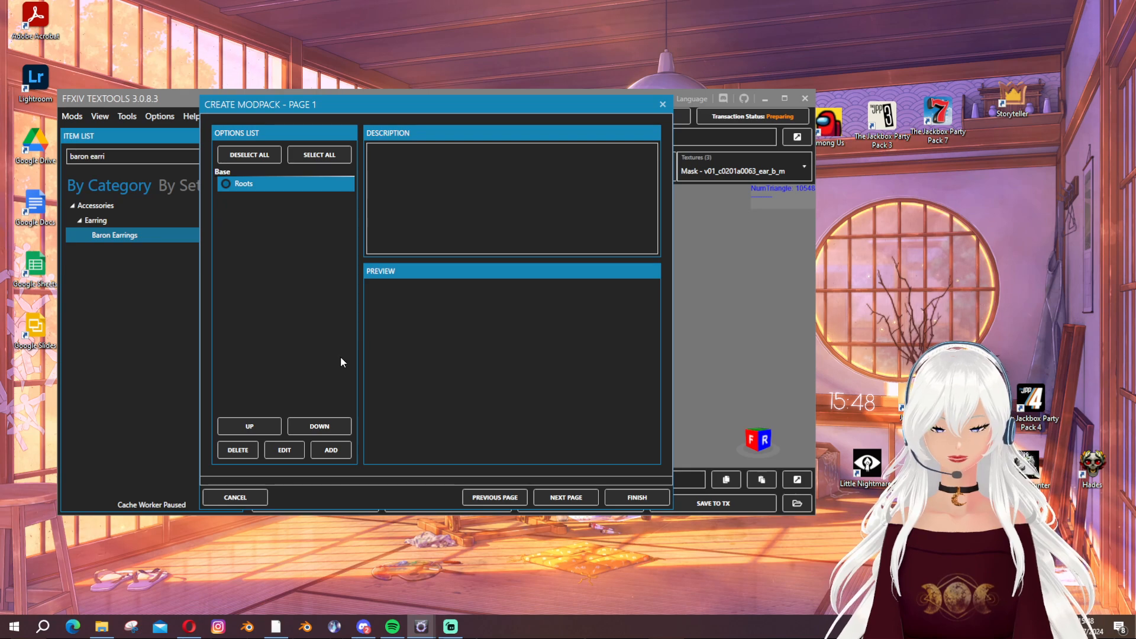
pyautogui.click(332, 452)
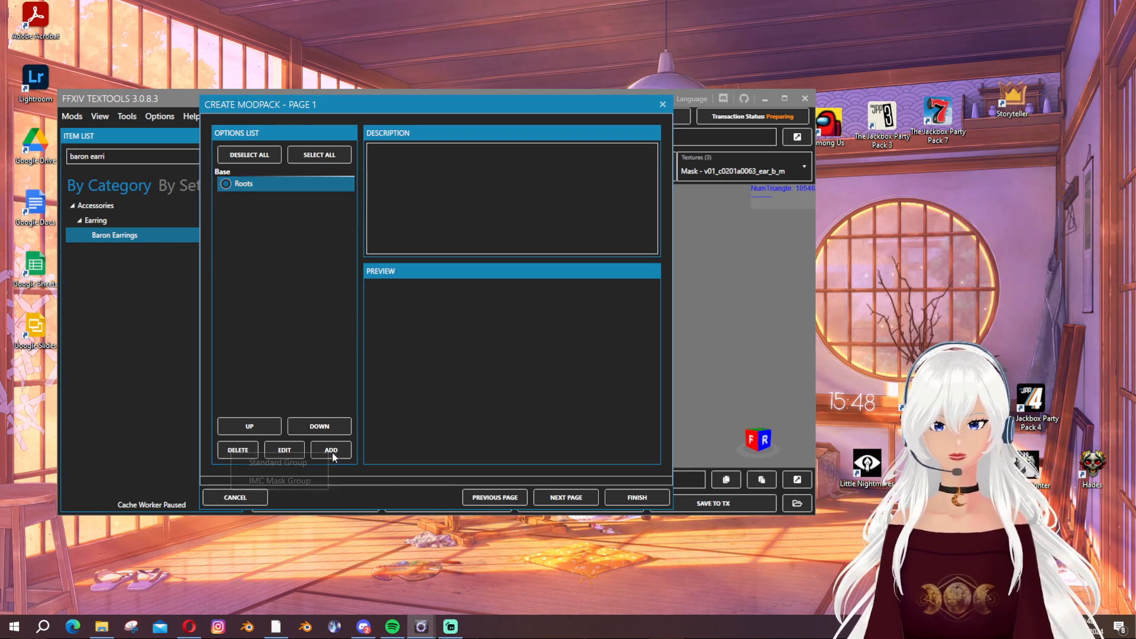
pyautogui.click(283, 466)
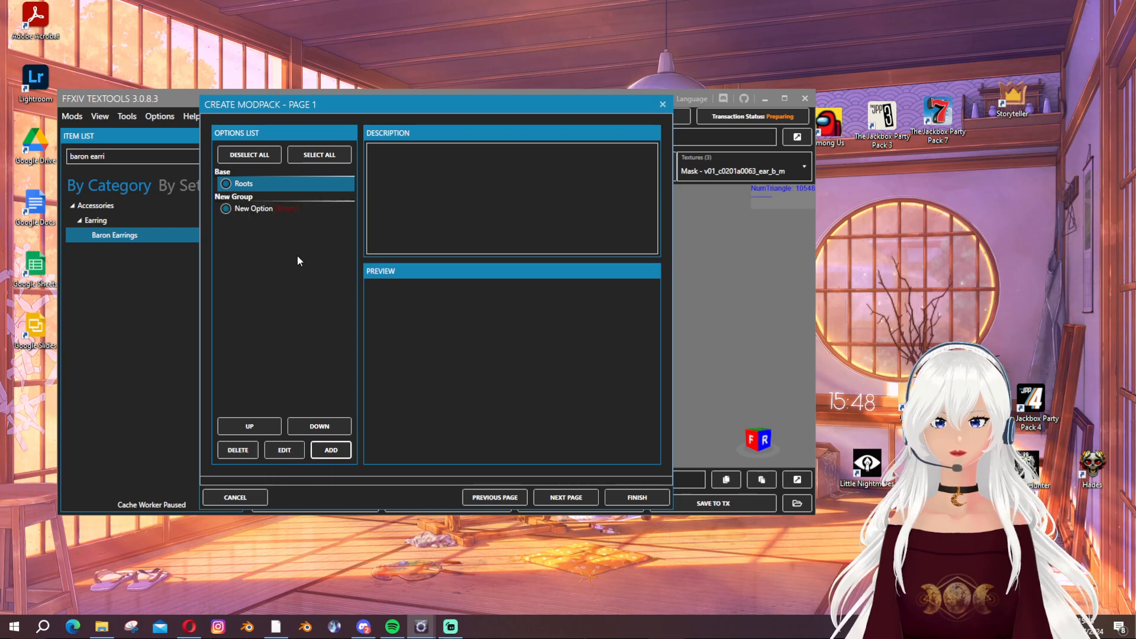
pyautogui.click(251, 211)
pyautogui.click(289, 453)
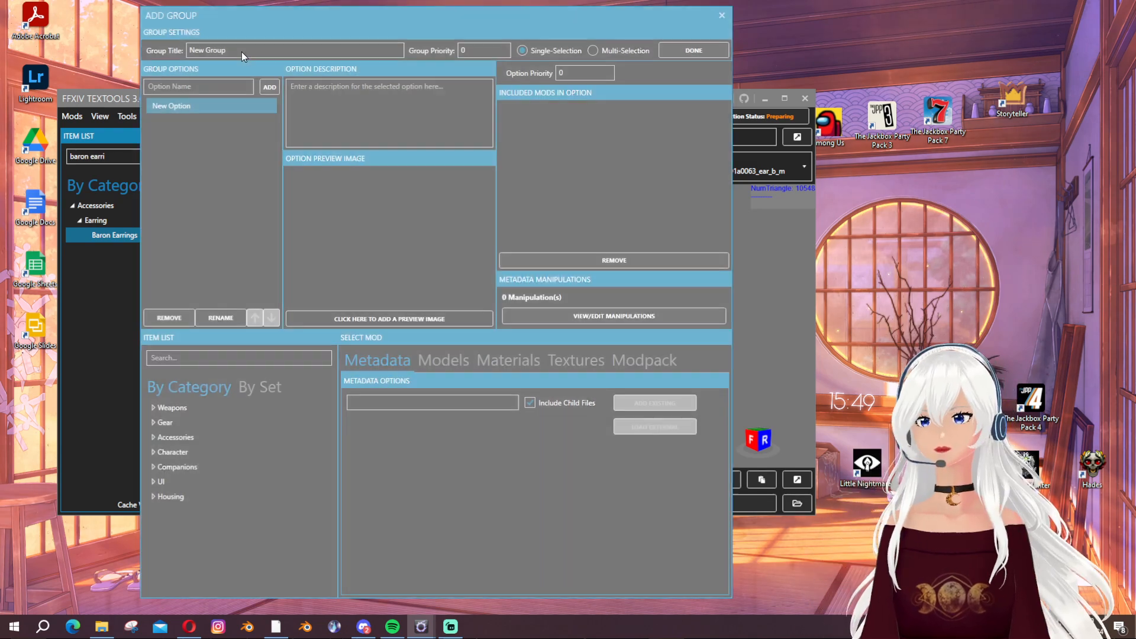
pyautogui.write('Models')
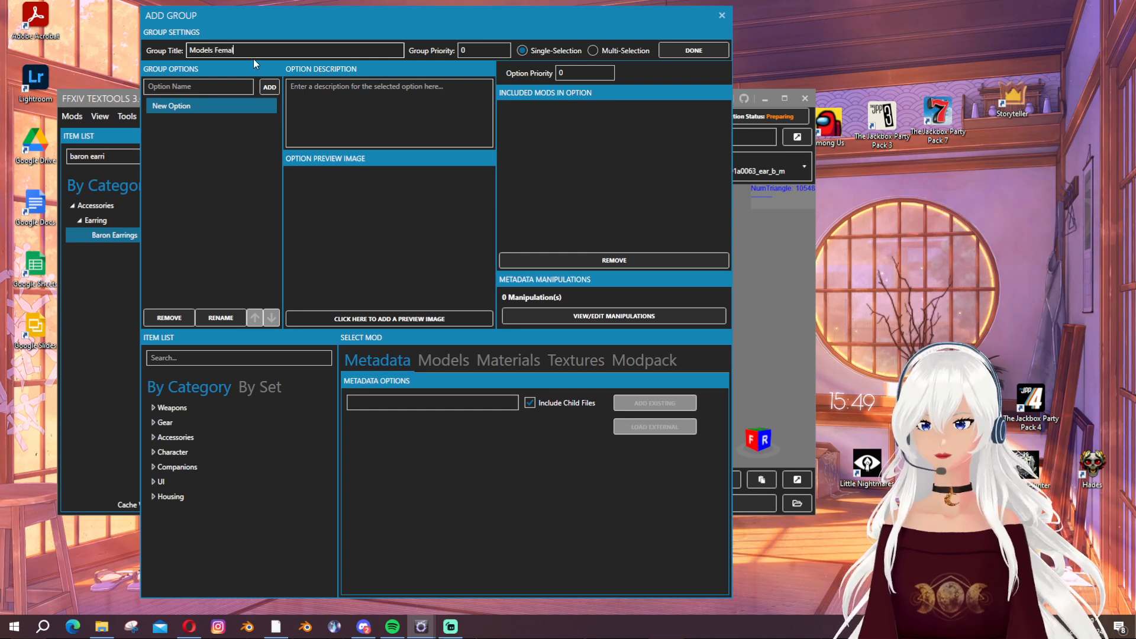
pyautogui.write(' Female and Male')
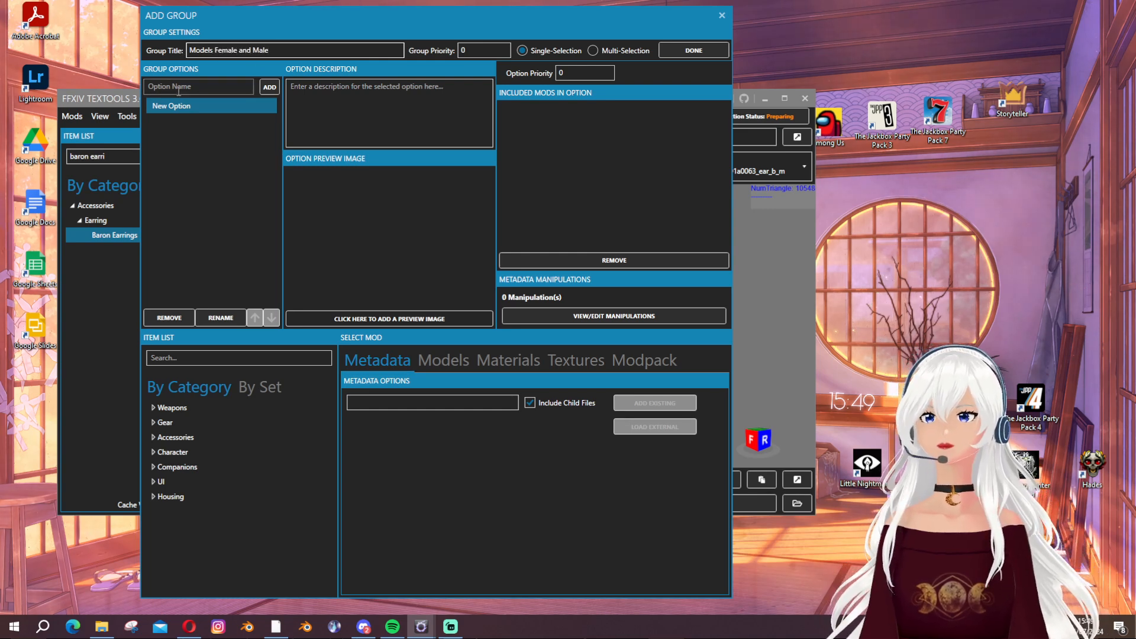
pyautogui.doubleClick(184, 111)
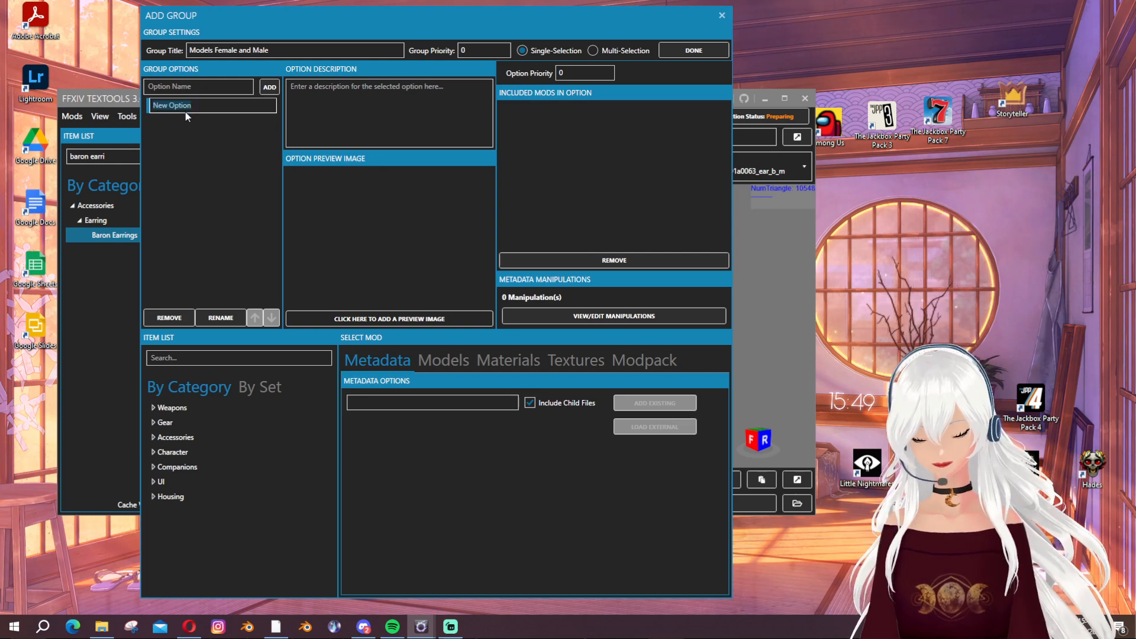
pyautogui.write('All')
pyautogui.press('Return')
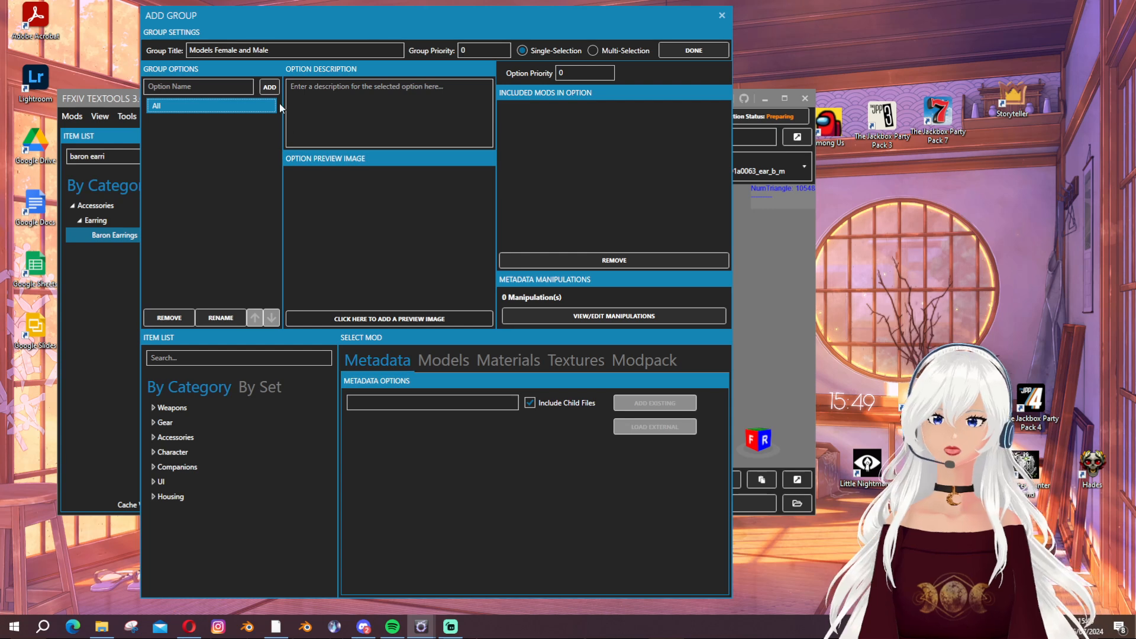
# Retitle the group "Models" and rename its option to "Male"
pyautogui.moveTo(269, 51); pyautogui.dragTo(213, 50)
pyautogui.write('F')
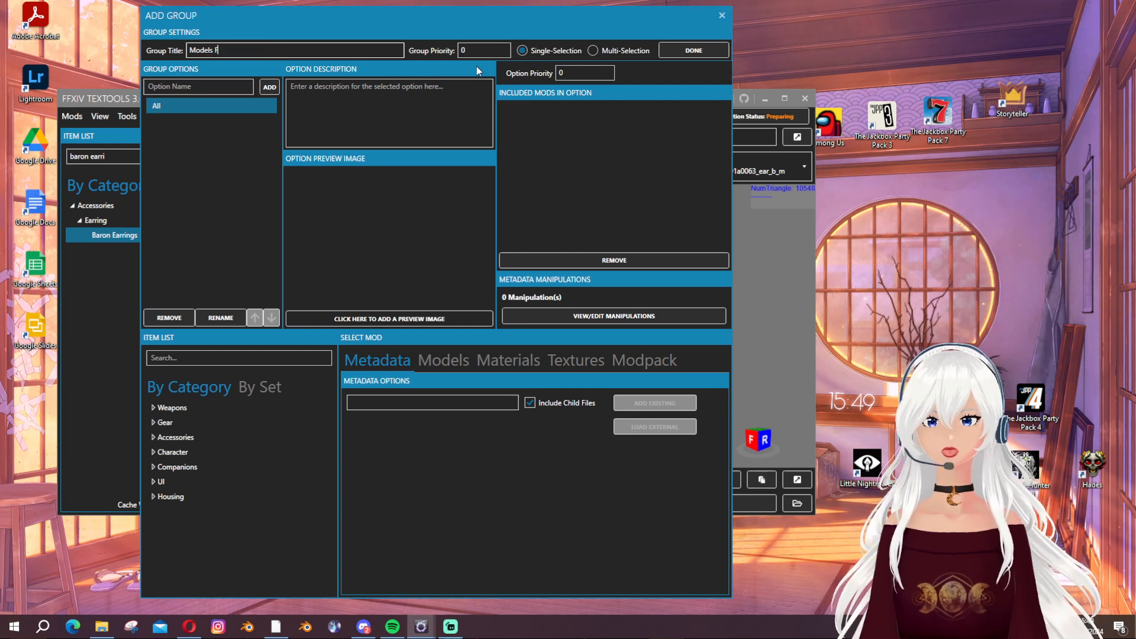
pyautogui.doubleClick(201, 105)
pyautogui.write('Male')
pyautogui.press('Return')
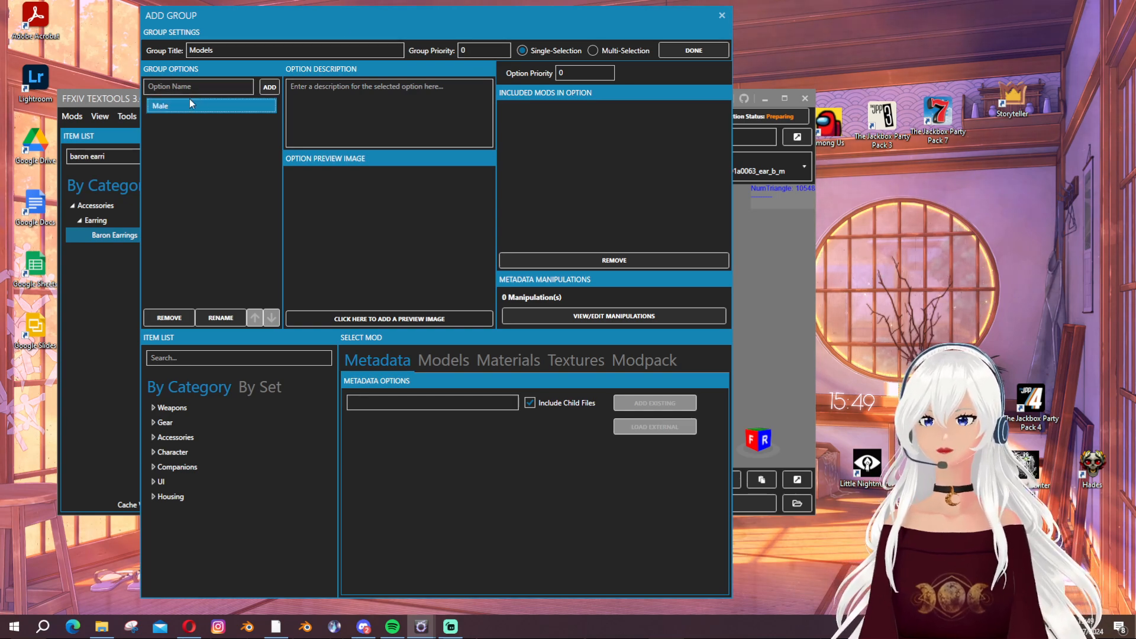
# Add a second option named "Female" and set the Models group to multi-selection
pyautogui.click(198, 86)
pyautogui.write('Fema')
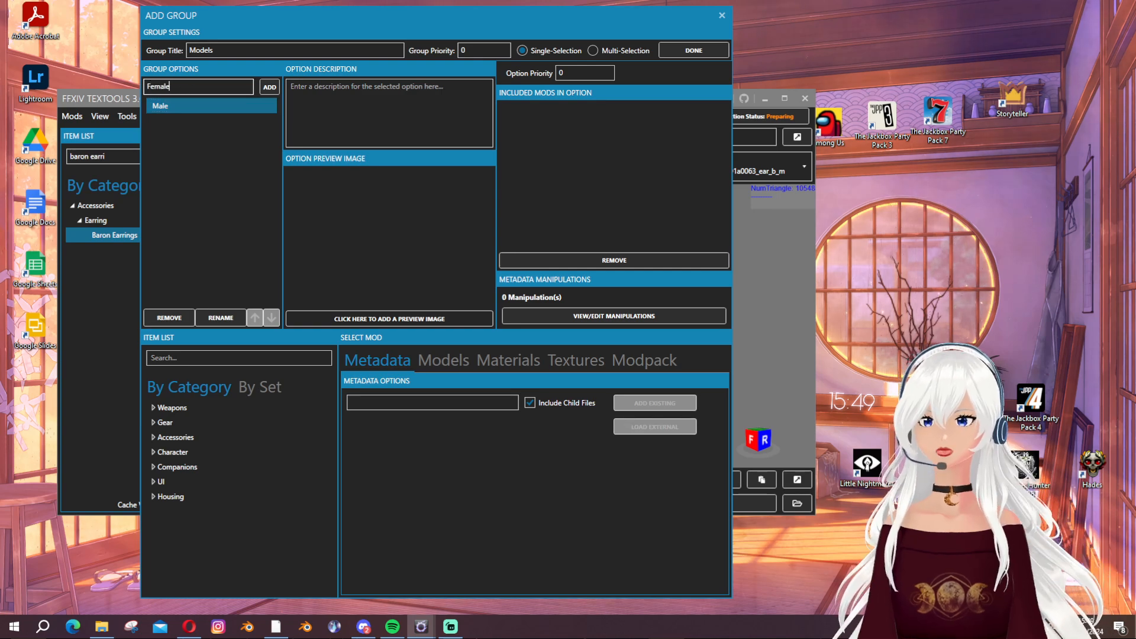
pyautogui.write('le')
pyautogui.click(269, 87)
pyautogui.moveTo(347, 17); pyautogui.dragTo(491, 12)
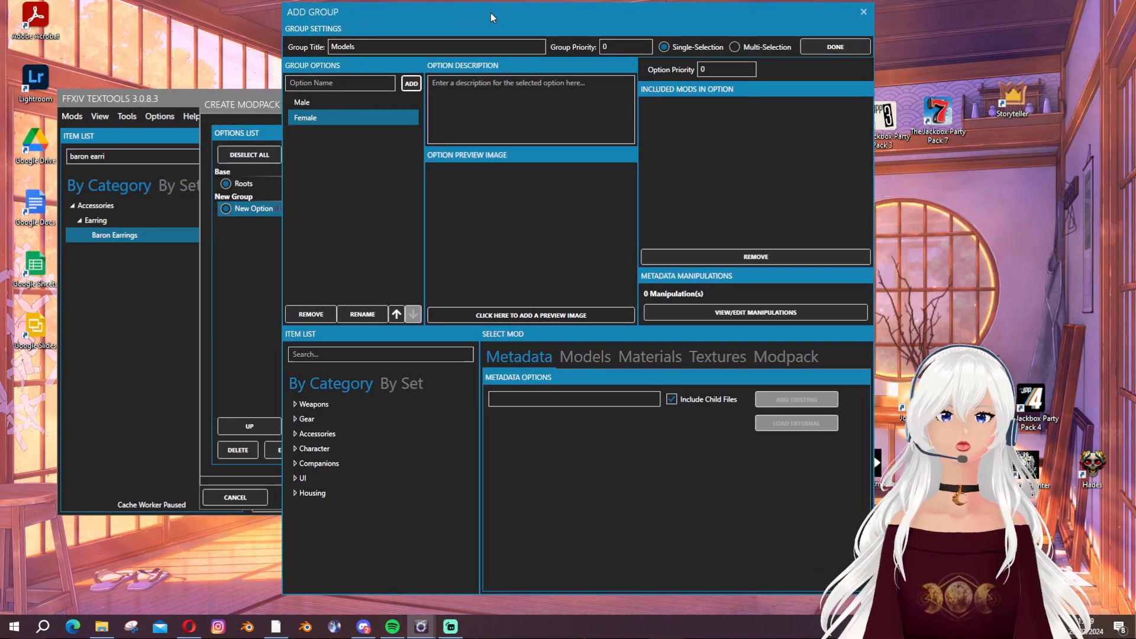
pyautogui.click(744, 48)
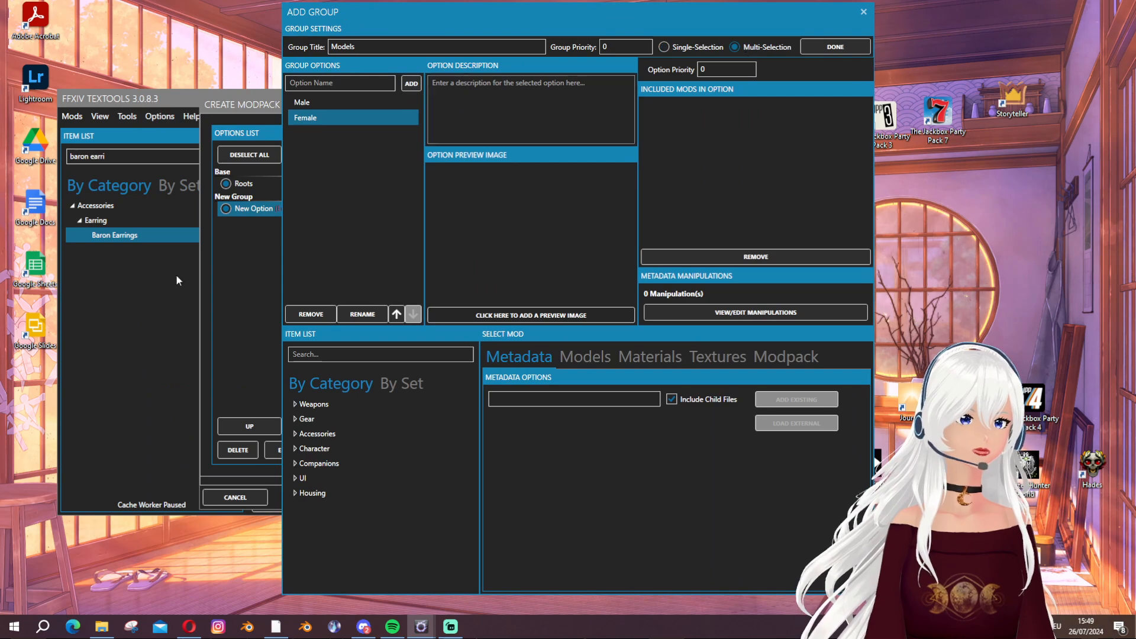
# For the Male option, find the item with "baron earring" and add the existing model c0101a0063_ear.mdl without child files
pyautogui.click(324, 102)
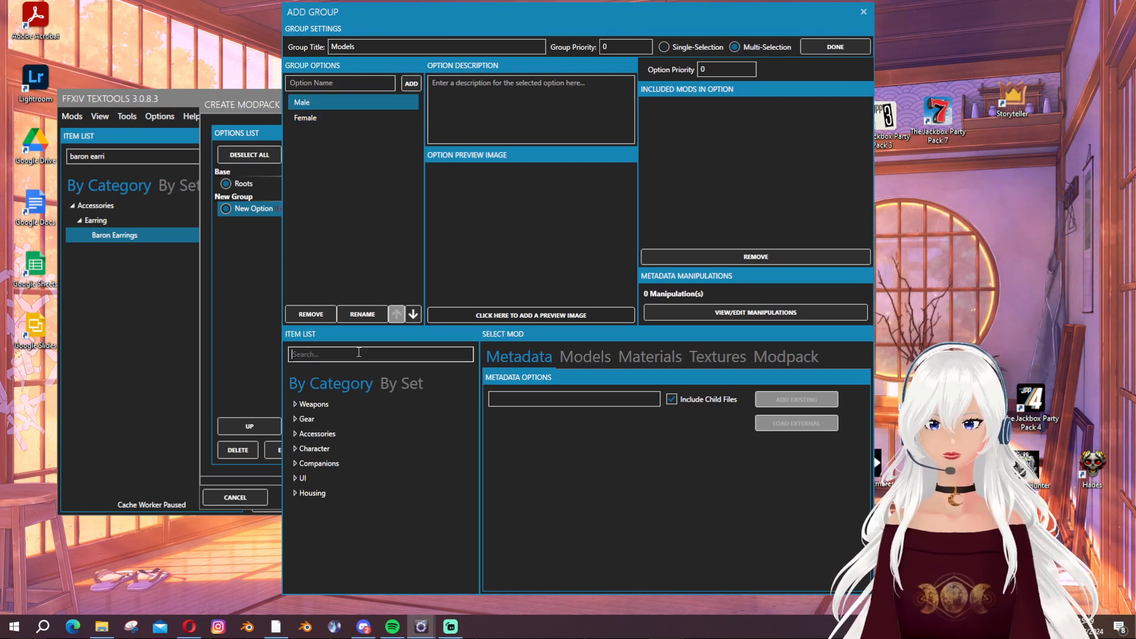
pyautogui.write('baron earring')
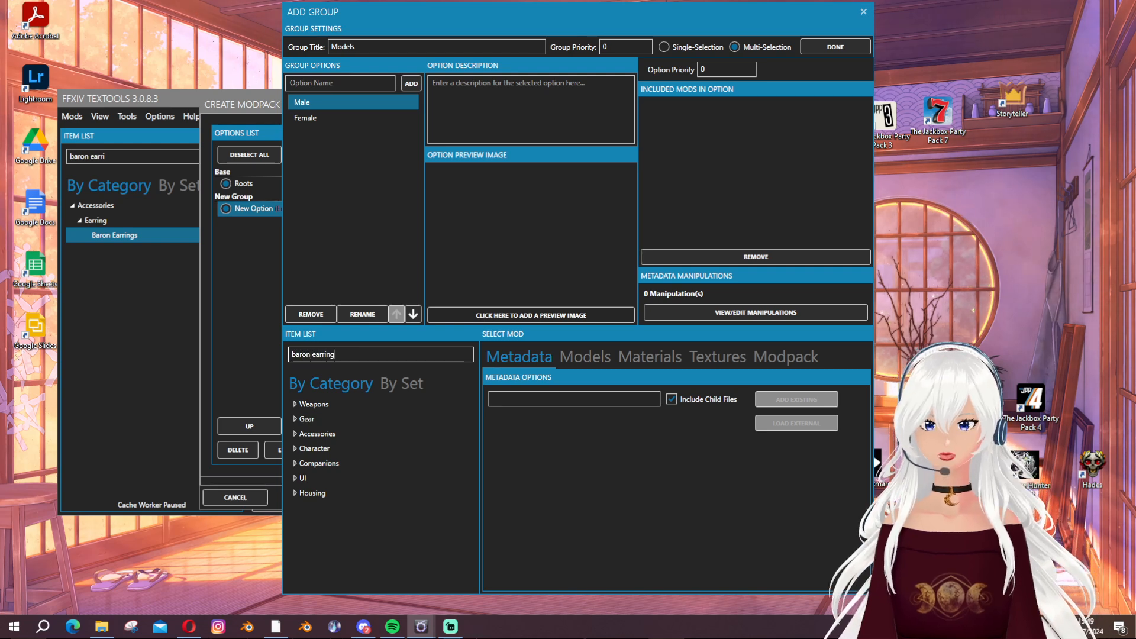
pyautogui.click(357, 432)
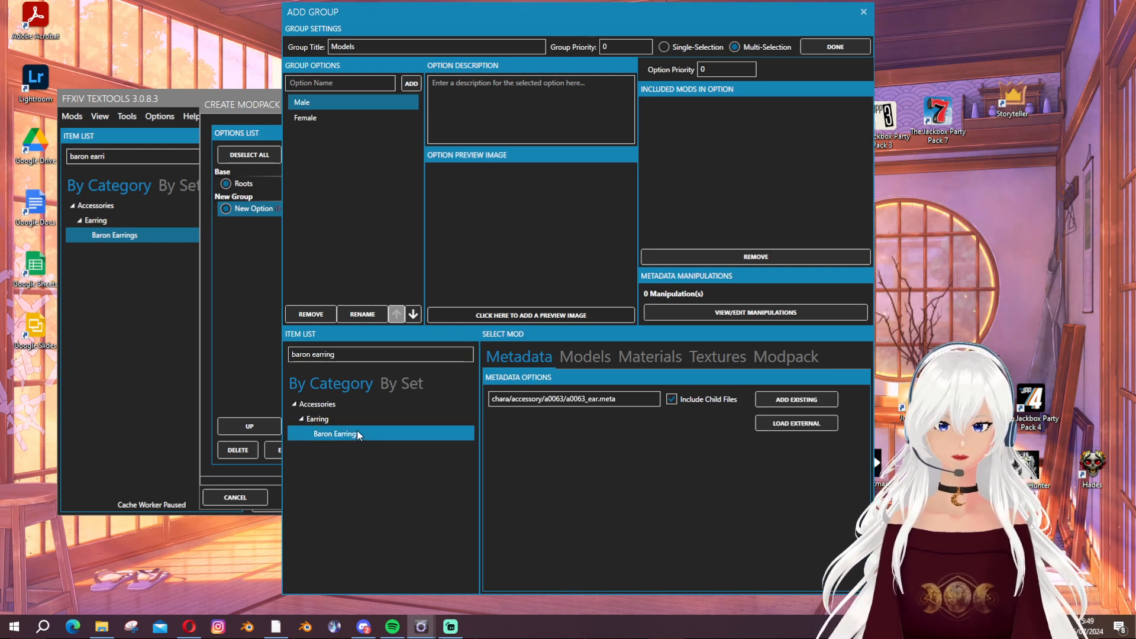
pyautogui.click(592, 355)
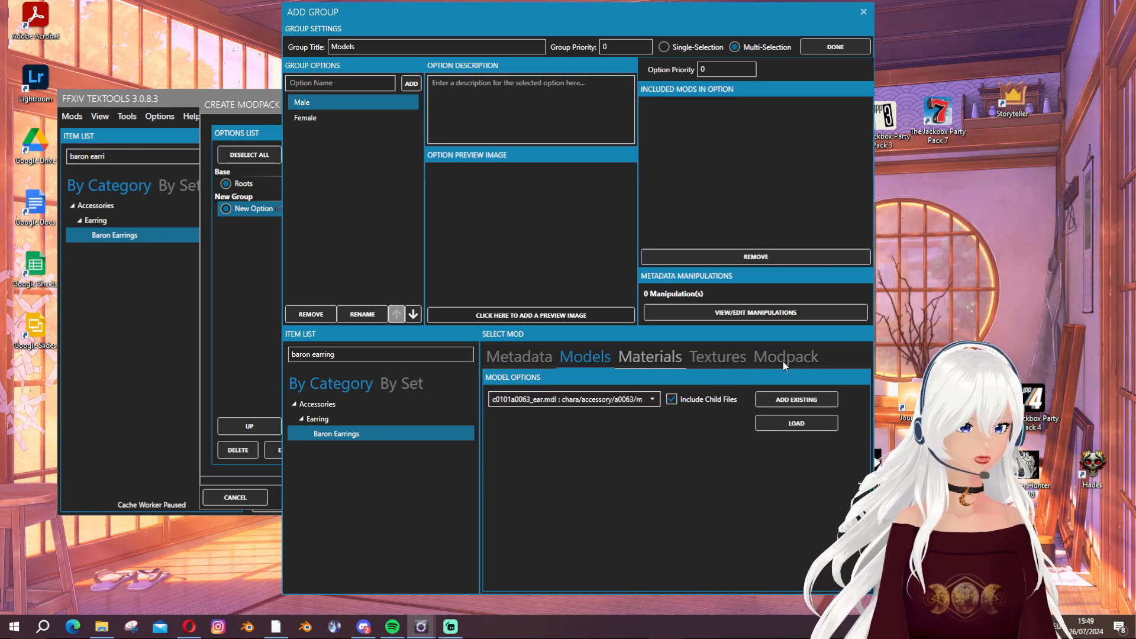
pyautogui.click(676, 397)
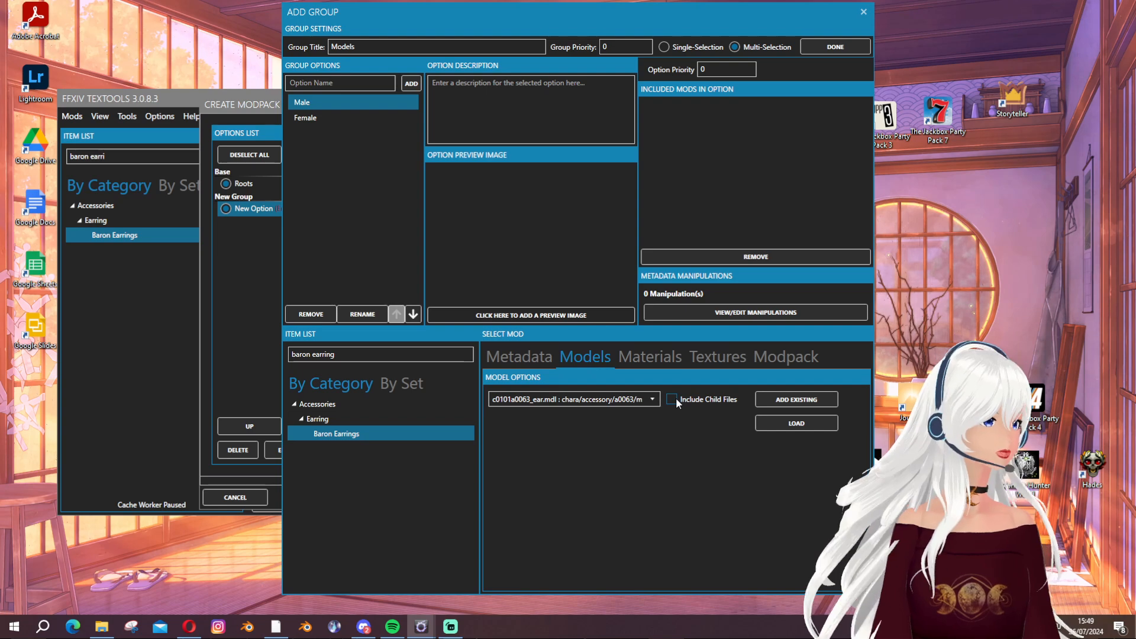
pyautogui.click(797, 399)
# Add the existing c0501, c0701, c0901 and c1101 a0063_ear.mdl models to the Male option without child files
pyautogui.click(600, 399)
pyautogui.click(592, 441)
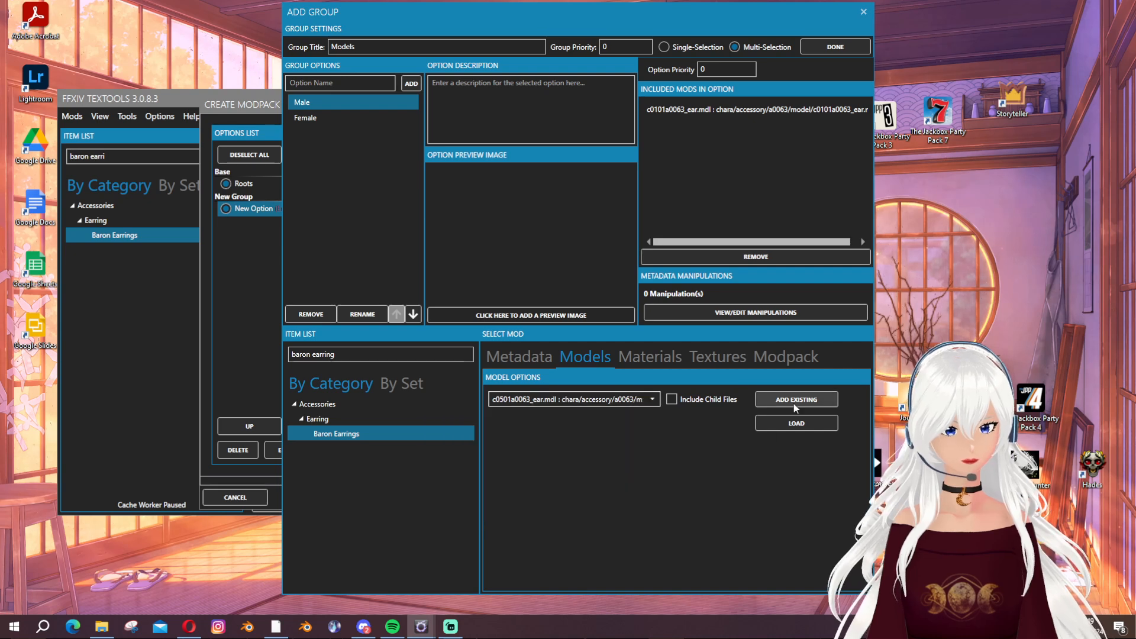
pyautogui.click(793, 400)
pyautogui.click(584, 400)
pyautogui.click(553, 467)
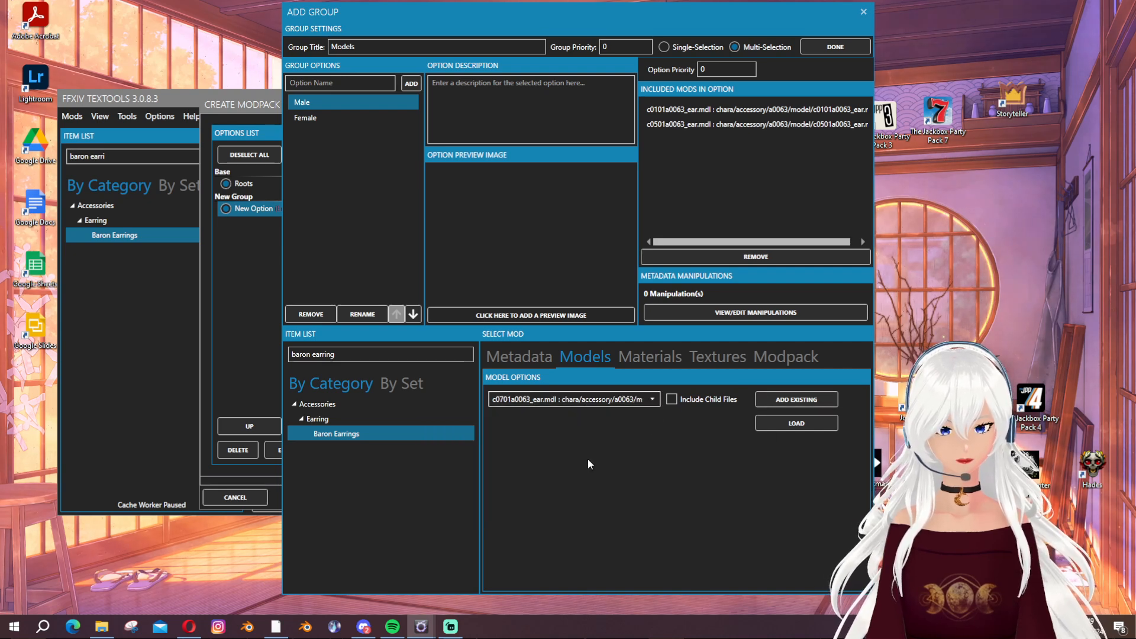
pyautogui.click(797, 399)
pyautogui.click(592, 399)
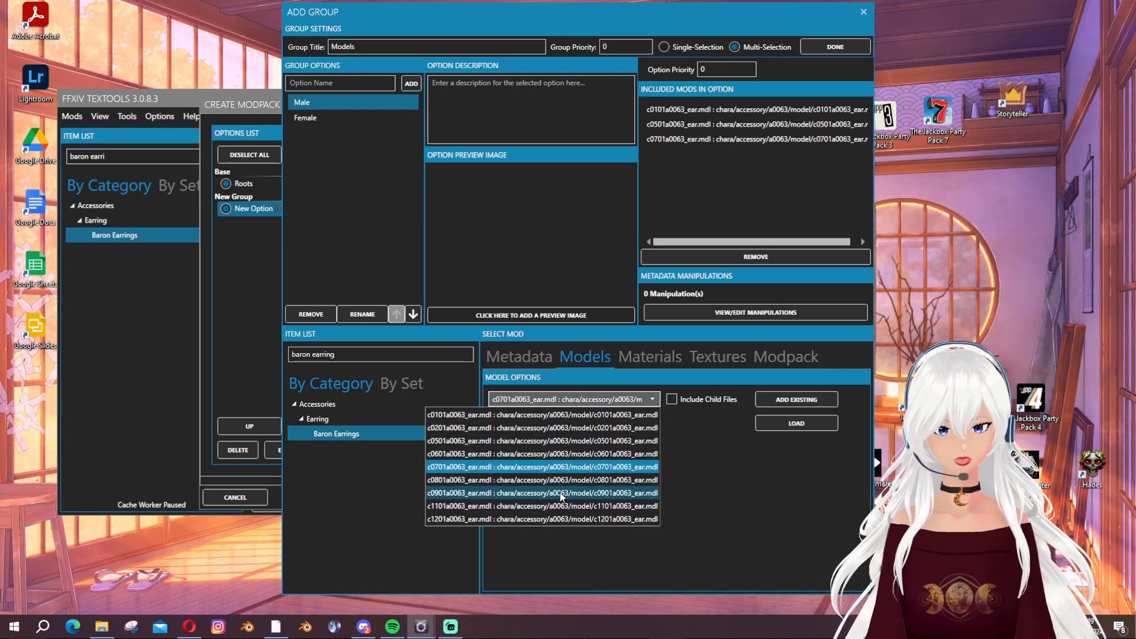
pyautogui.click(561, 497)
pyautogui.click(797, 400)
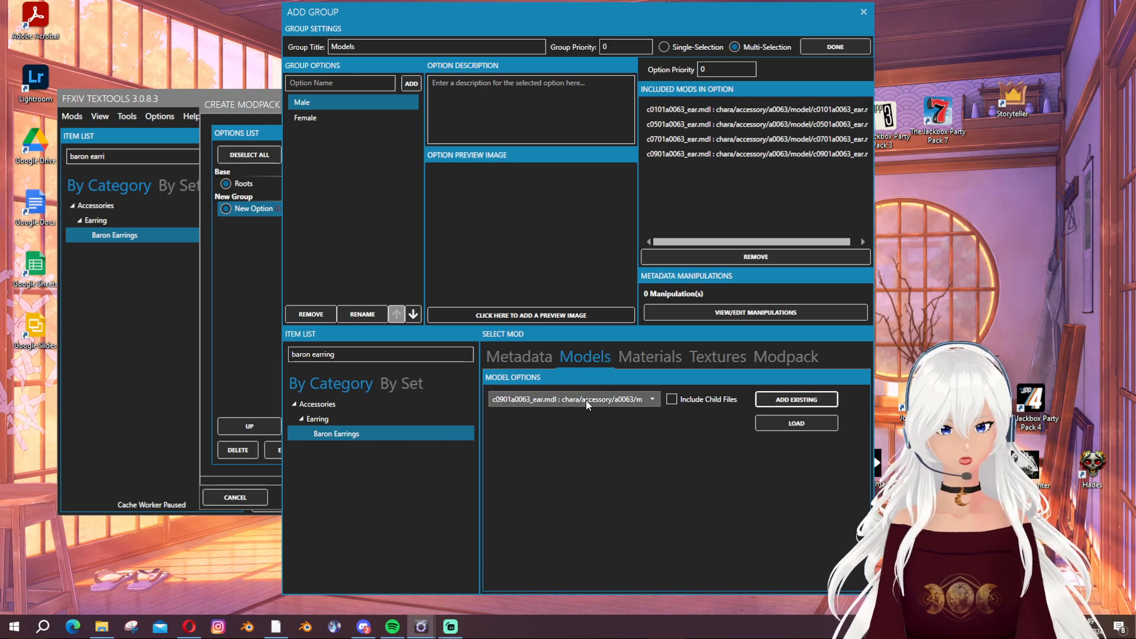
pyautogui.click(579, 400)
pyautogui.click(545, 506)
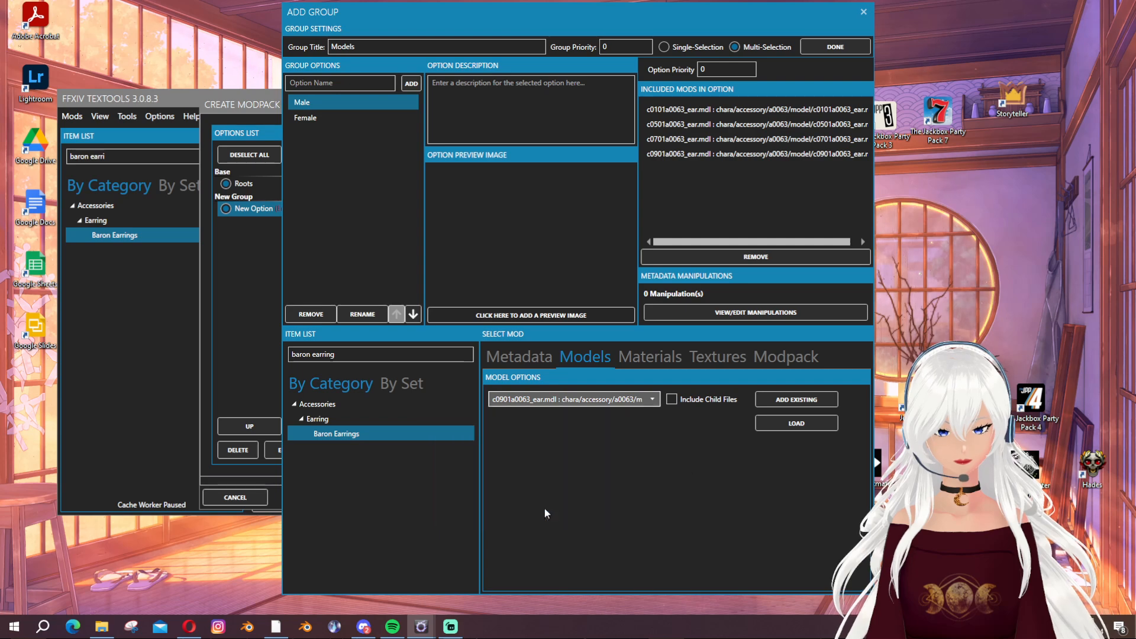
pyautogui.click(794, 402)
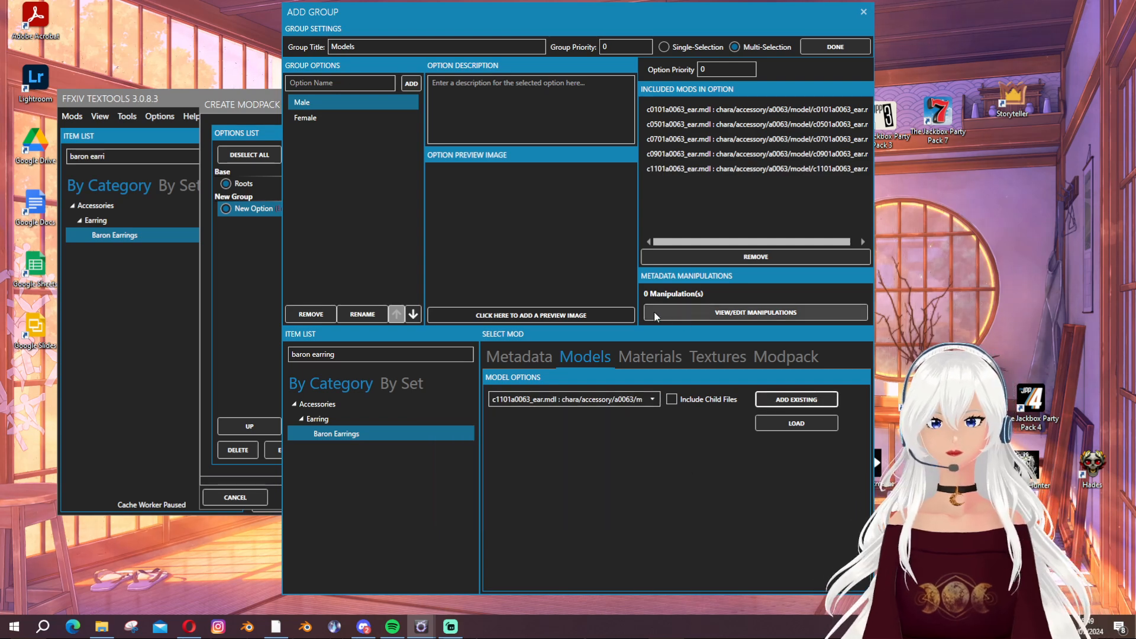
# Add the existing c0201, c0601, c0801 and c1101 a0063_ear.mdl models to the Female option without child files
pyautogui.click(306, 119)
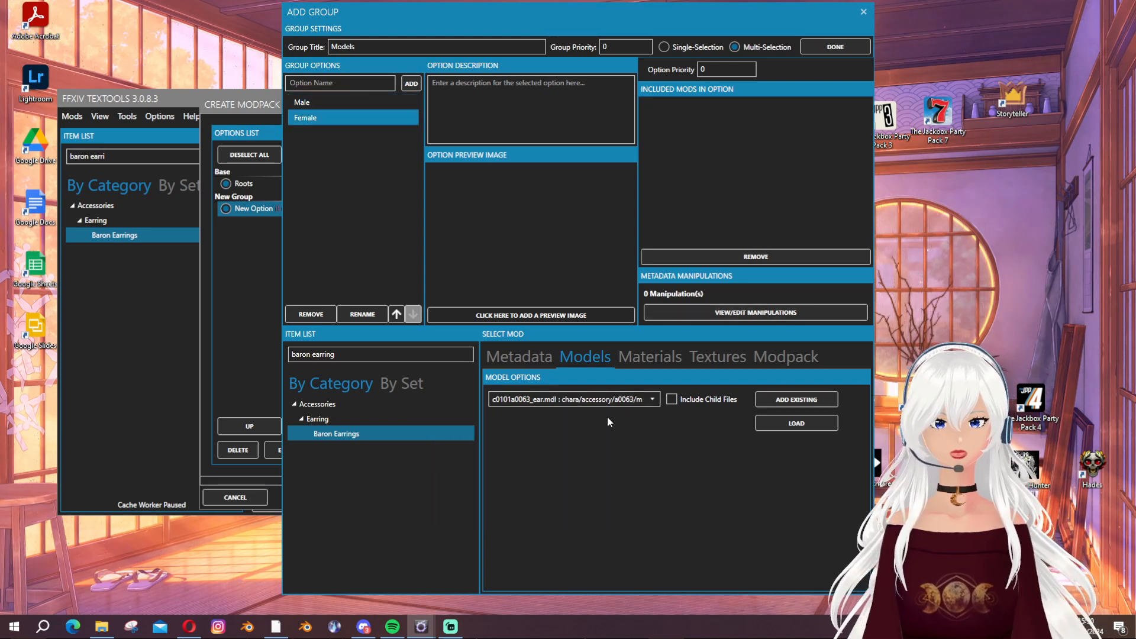
pyautogui.click(598, 404)
pyautogui.click(552, 432)
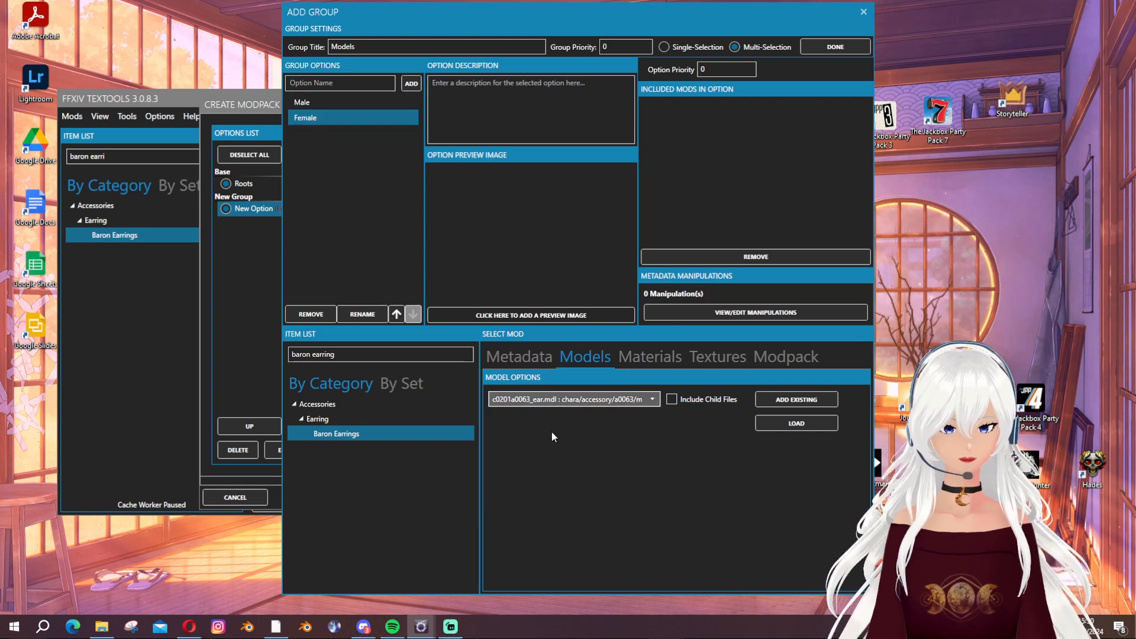
pyautogui.click(796, 400)
pyautogui.click(541, 400)
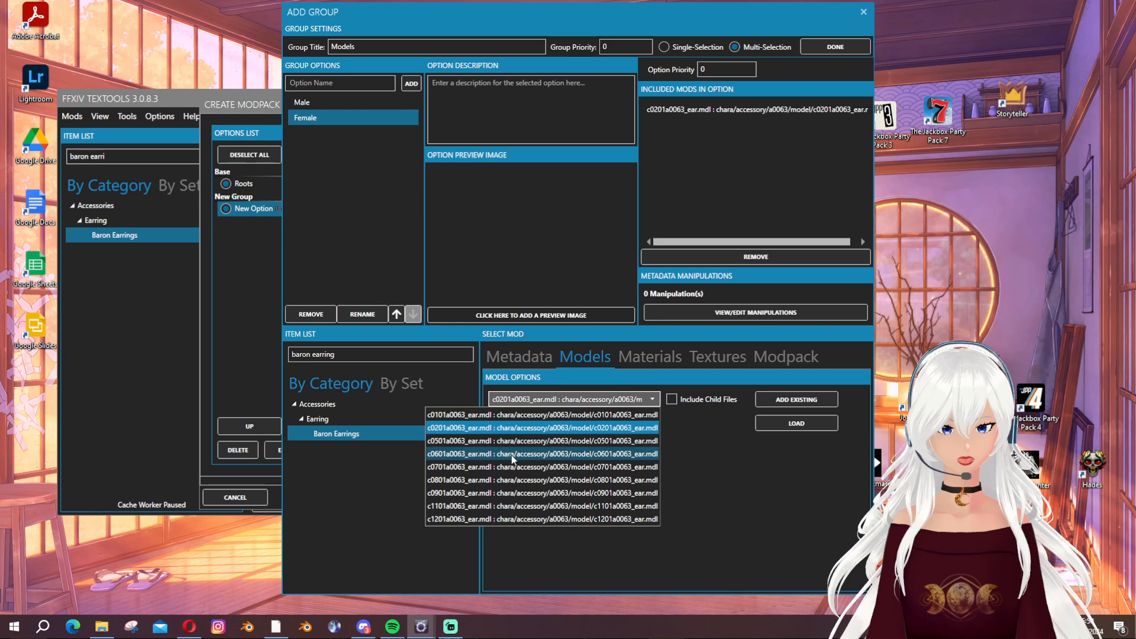
pyautogui.click(513, 454)
pyautogui.click(796, 400)
pyautogui.click(541, 400)
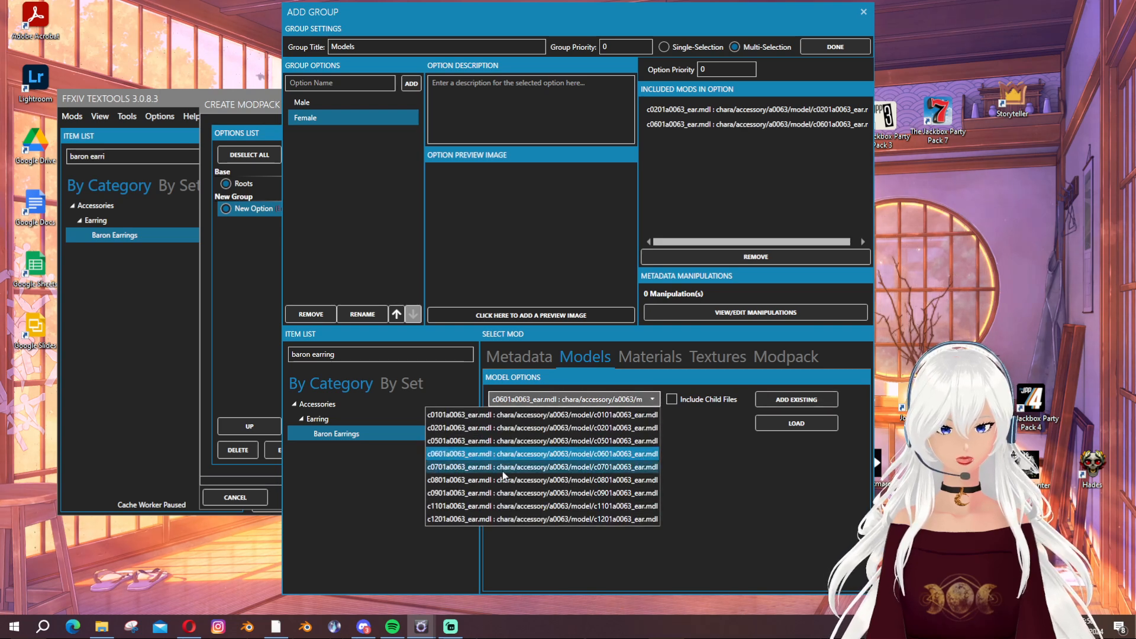
pyautogui.click(504, 480)
pyautogui.click(796, 400)
pyautogui.click(545, 402)
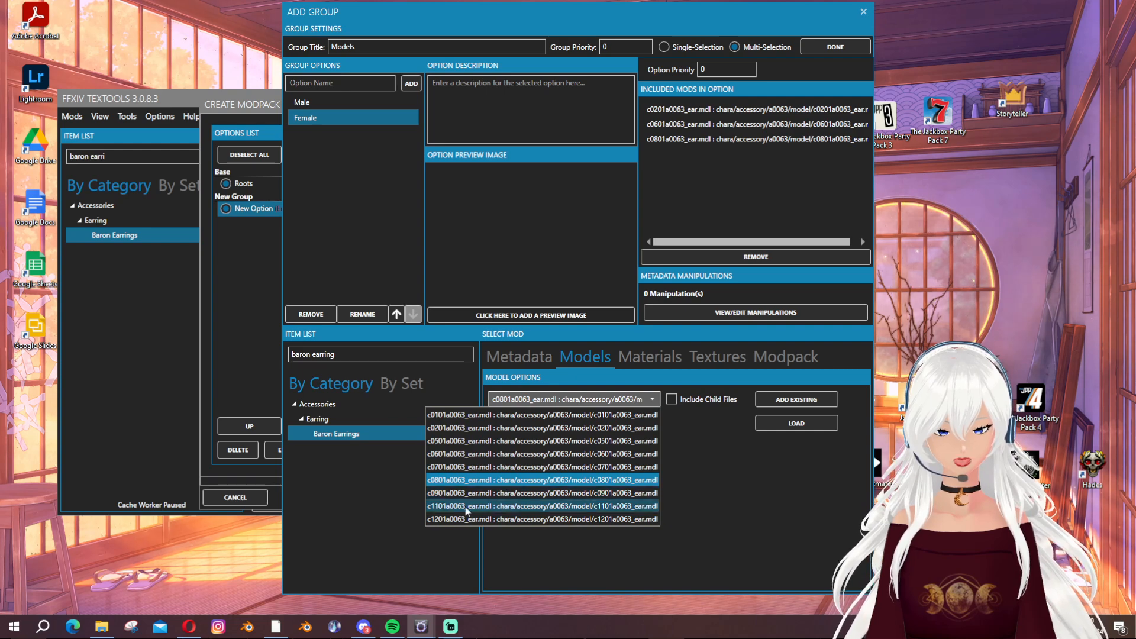
pyautogui.click(466, 507)
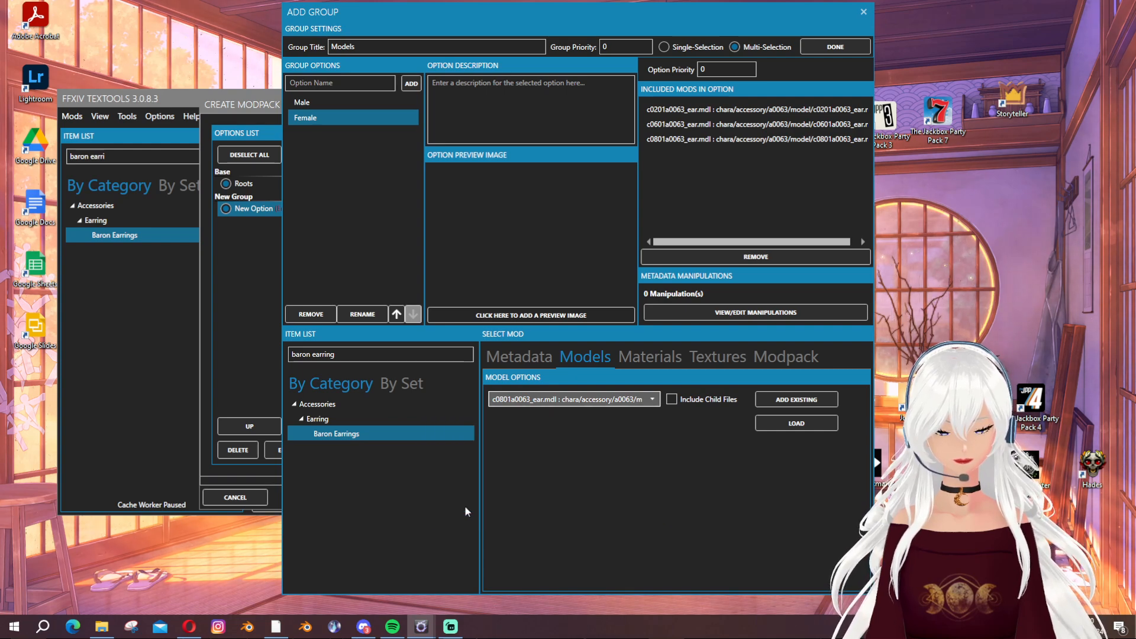
pyautogui.click(807, 400)
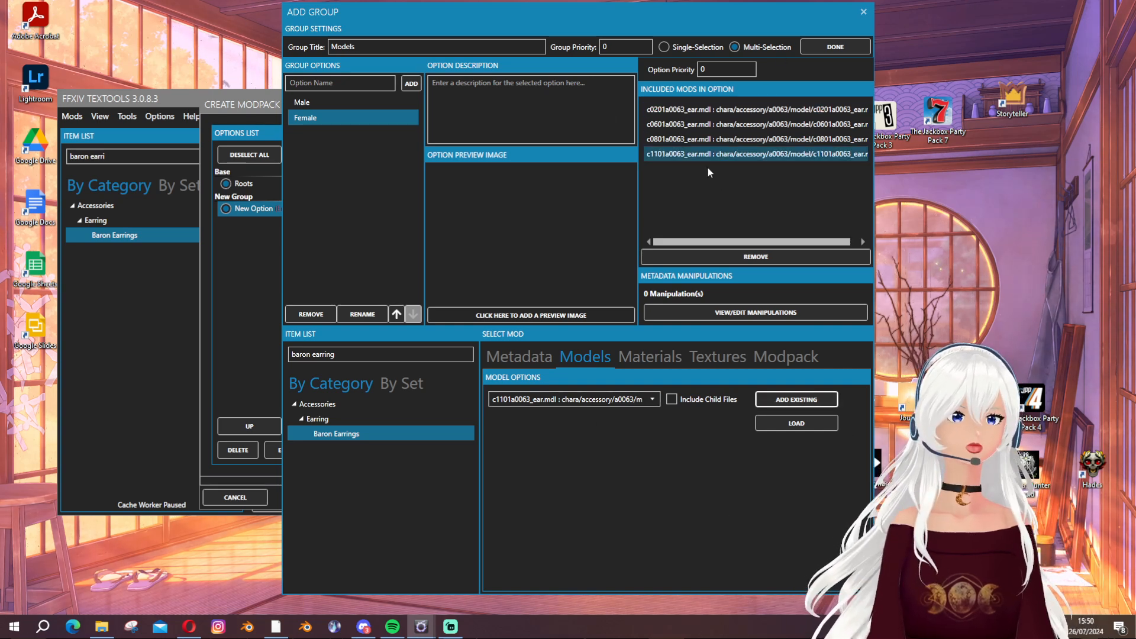
# Review the models included in the Male and Female options and finish the Models group
pyautogui.click(328, 107)
pyautogui.click(325, 118)
pyautogui.click(371, 102)
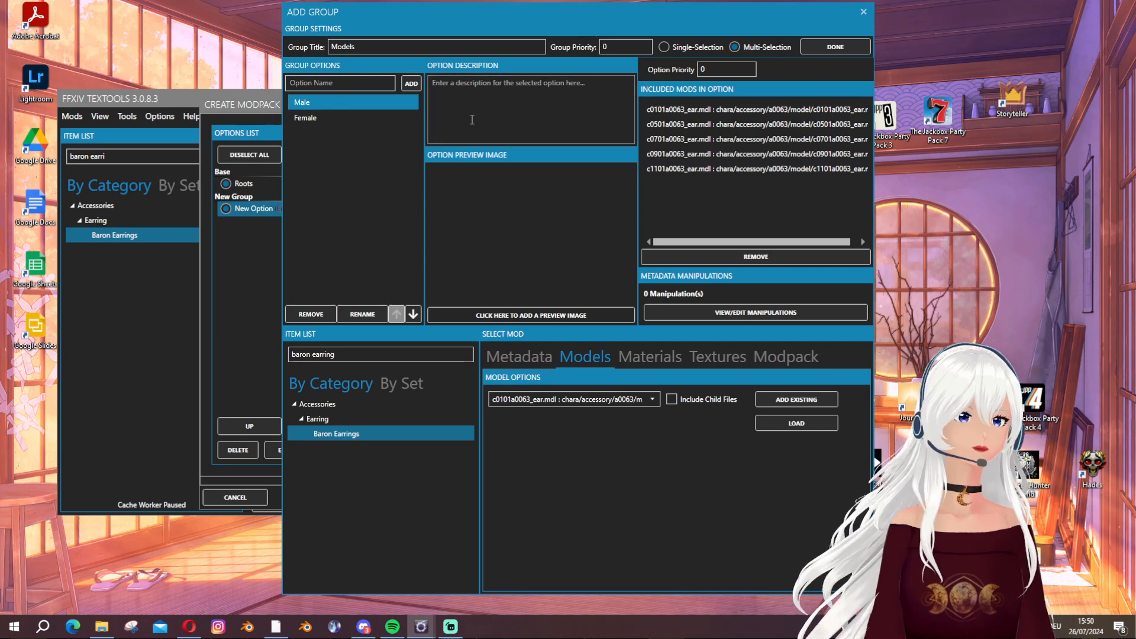
pyautogui.click(835, 47)
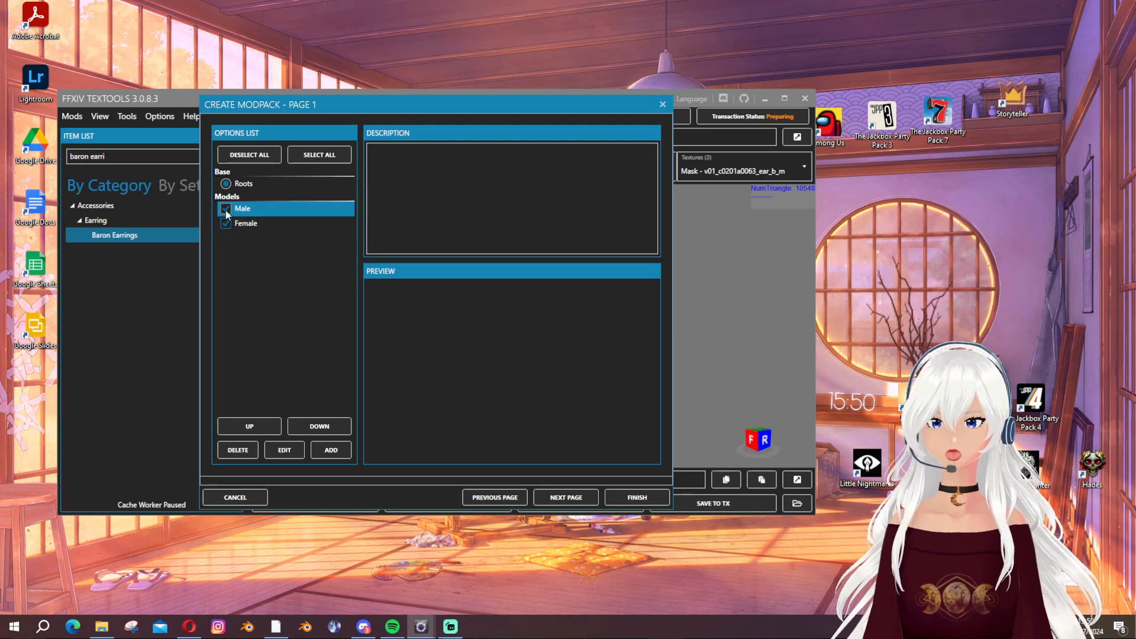
pyautogui.click(226, 228)
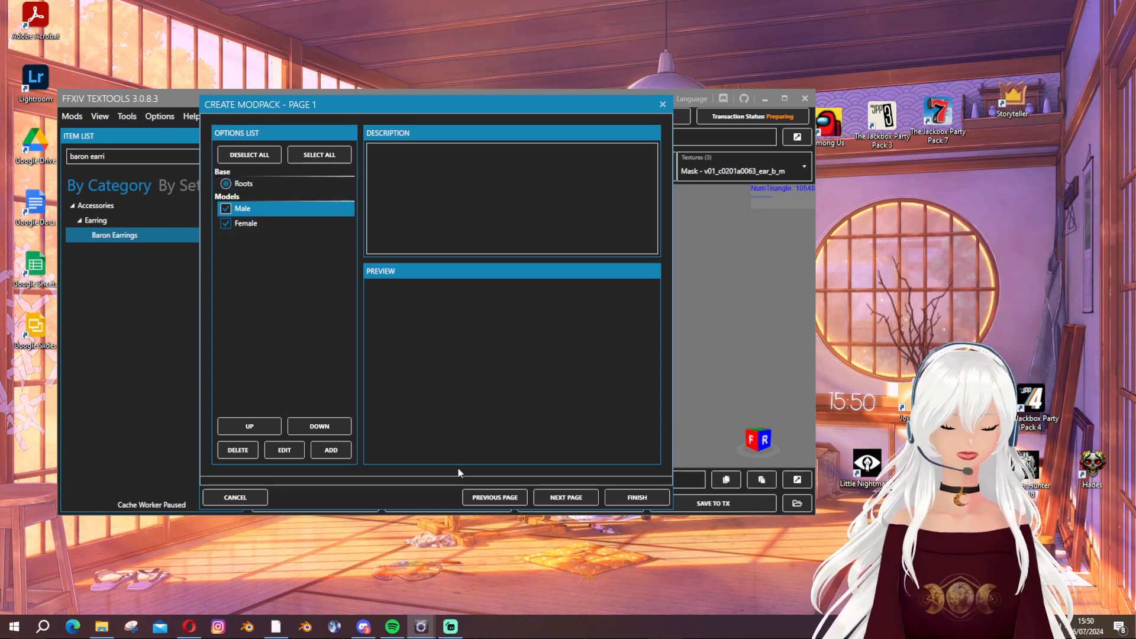
# Add a third group to the modpack page and title it "Jewel"
pyautogui.click(320, 450)
pyautogui.click(282, 460)
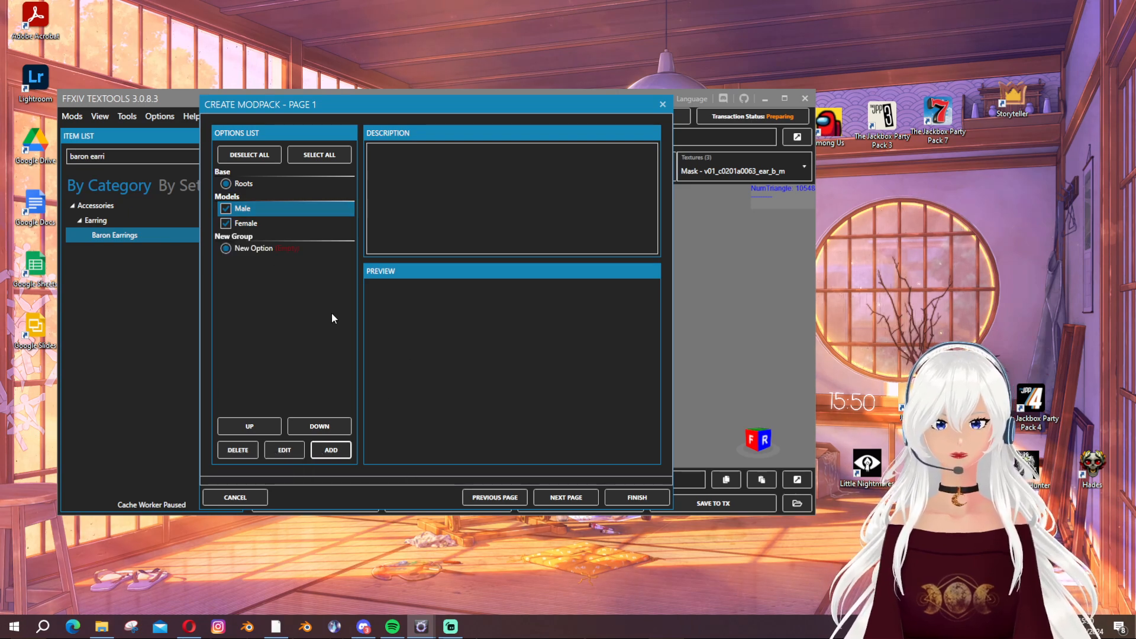
pyautogui.click(254, 249)
pyautogui.click(284, 450)
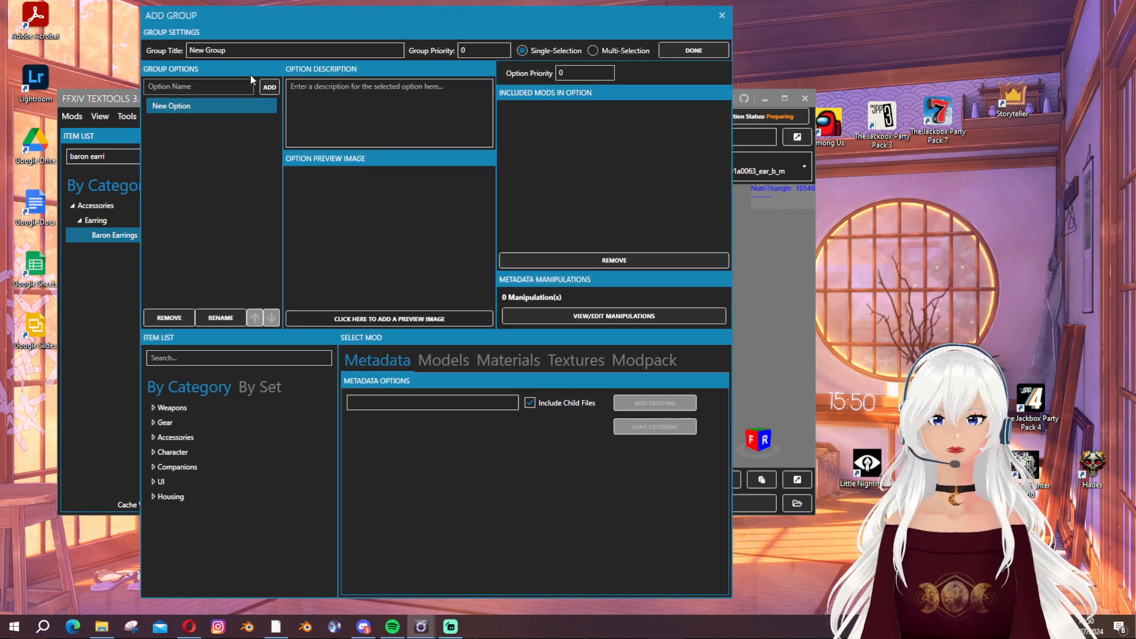
pyautogui.moveTo(243, 51); pyautogui.dragTo(75, 48)
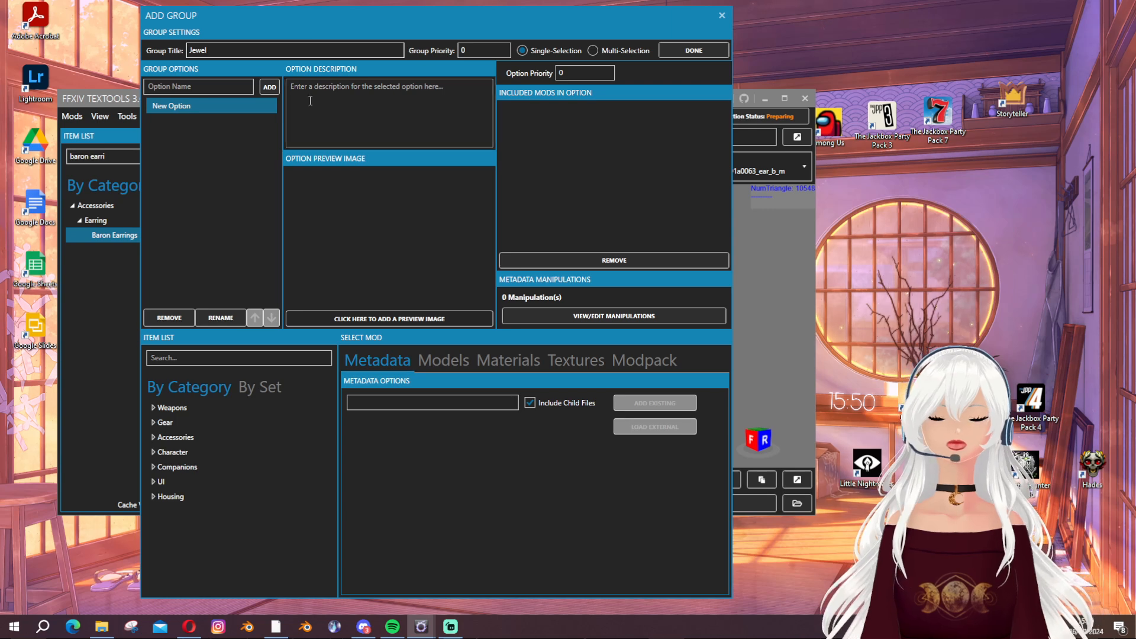
# Rename the Jewel group's option to "Red", add the options "Blue" and "Glow", and select Red
pyautogui.click(176, 107)
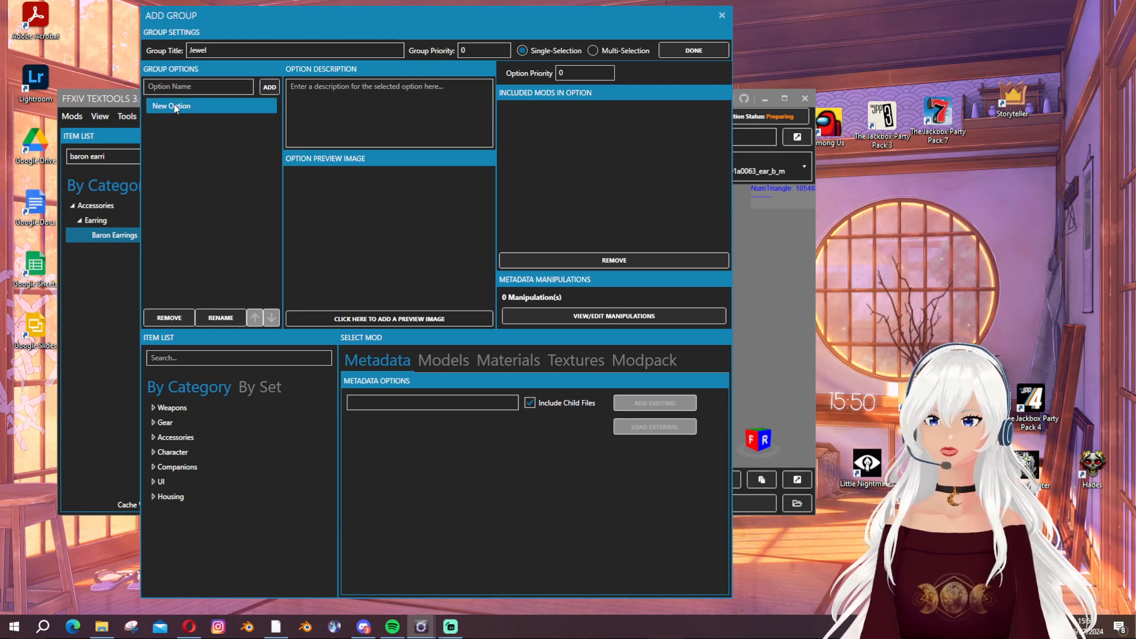
pyautogui.doubleClick(174, 104)
pyautogui.write('Red')
pyautogui.press('Return')
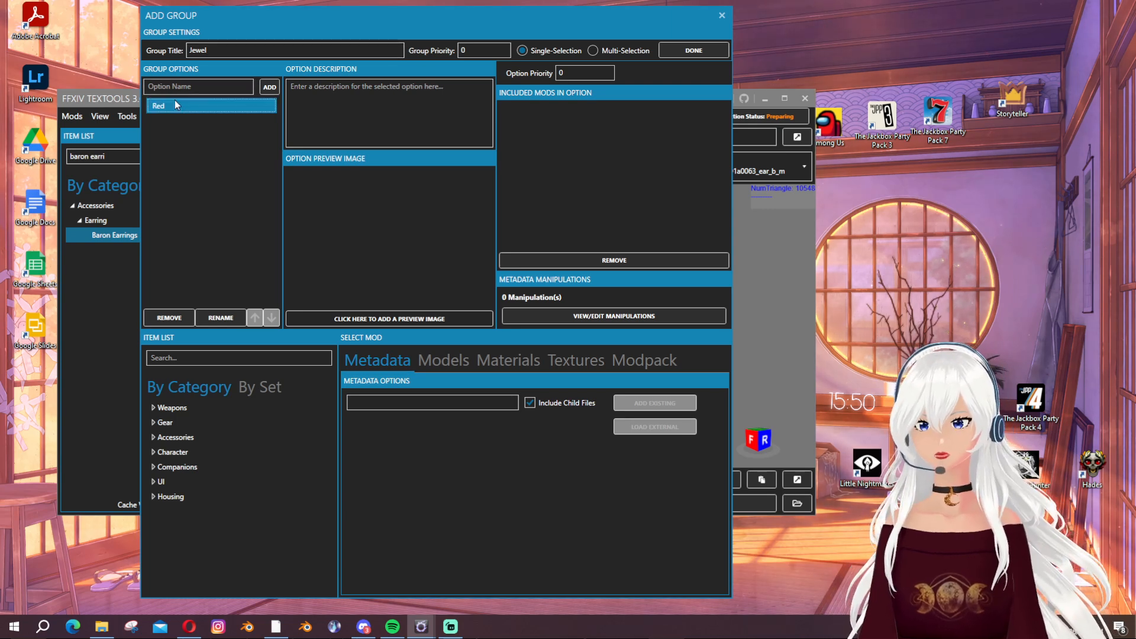
pyautogui.click(172, 86)
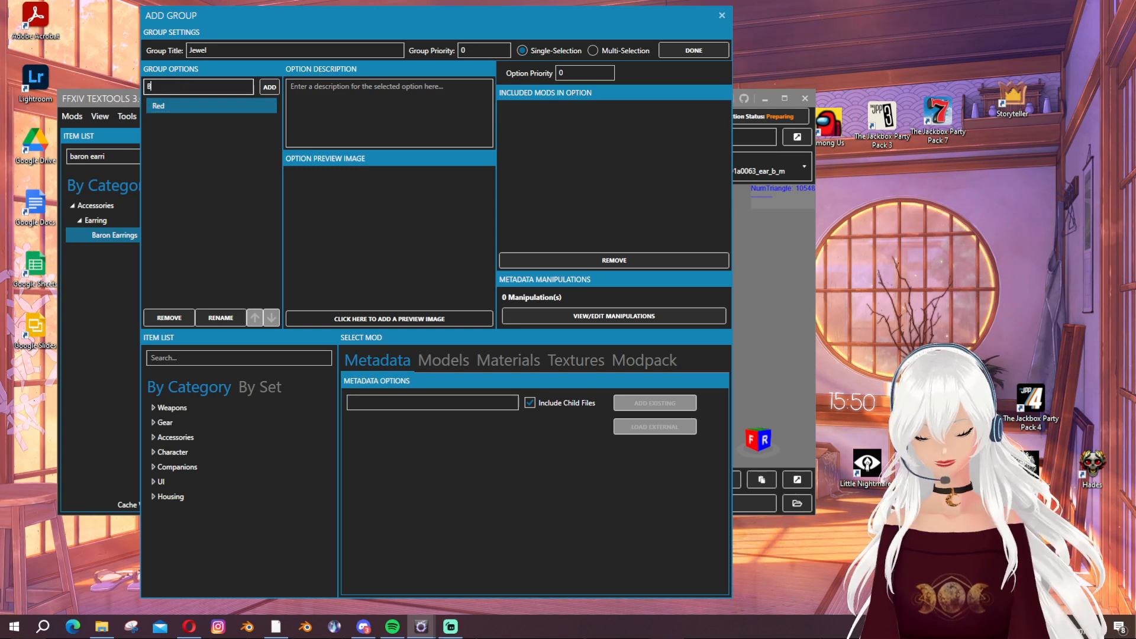
pyautogui.press('Return')
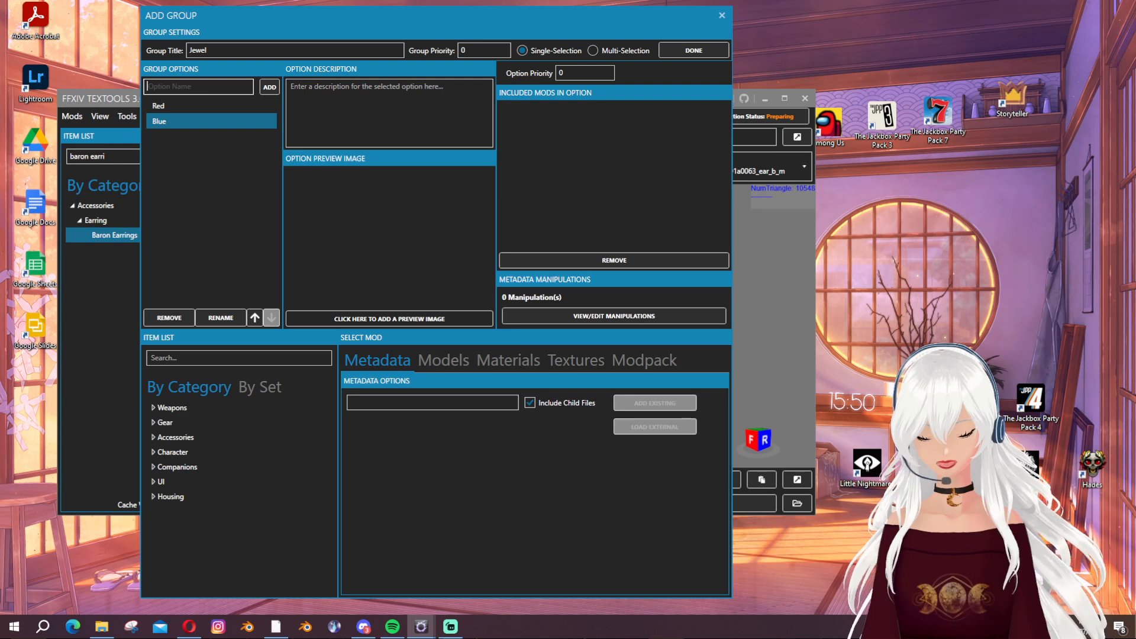
pyautogui.write('Glow')
pyautogui.press('Return')
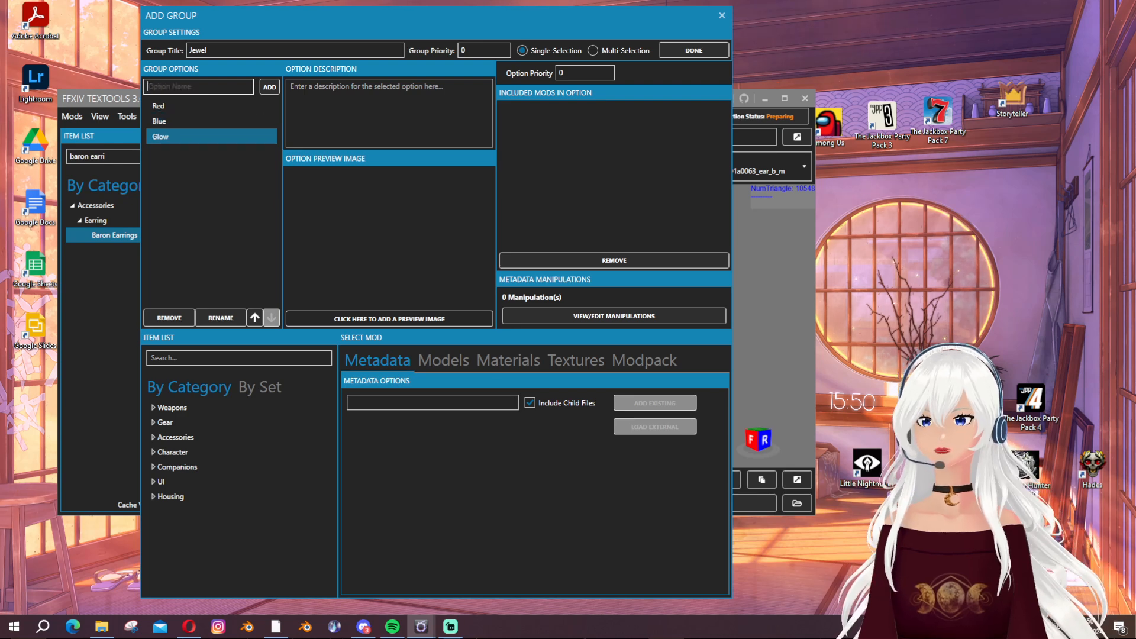
pyautogui.click(227, 106)
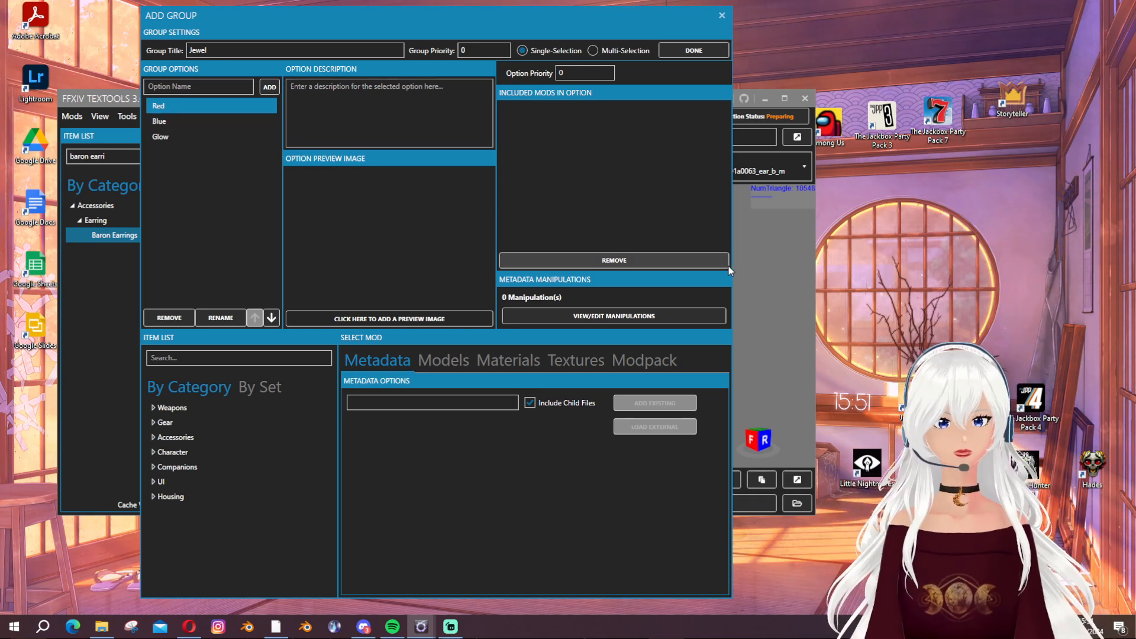
# Finish the Jewel group, save the modpack as "red earrings test" in TexTools Modpack format, and close the modpack wizard
pyautogui.click(688, 51)
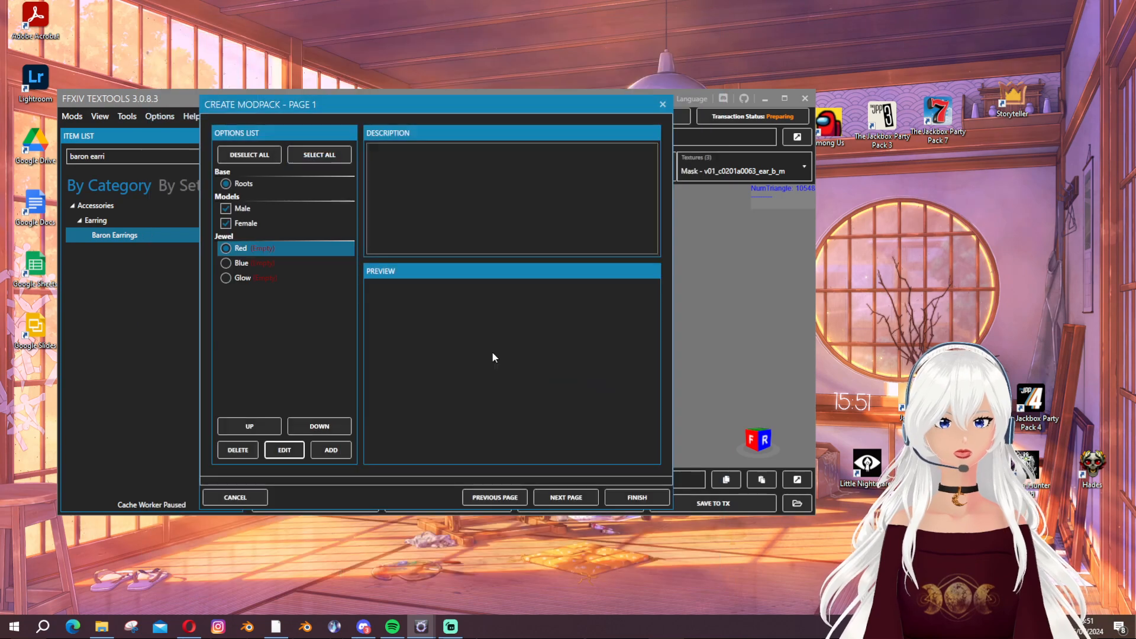
pyautogui.click(628, 498)
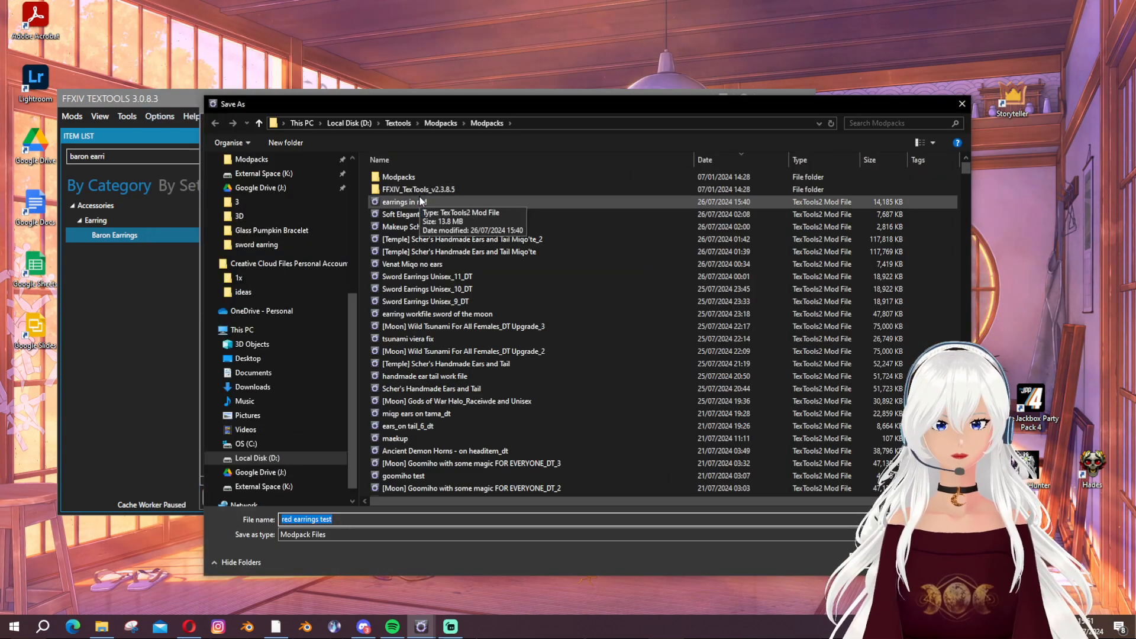
pyautogui.click(287, 519)
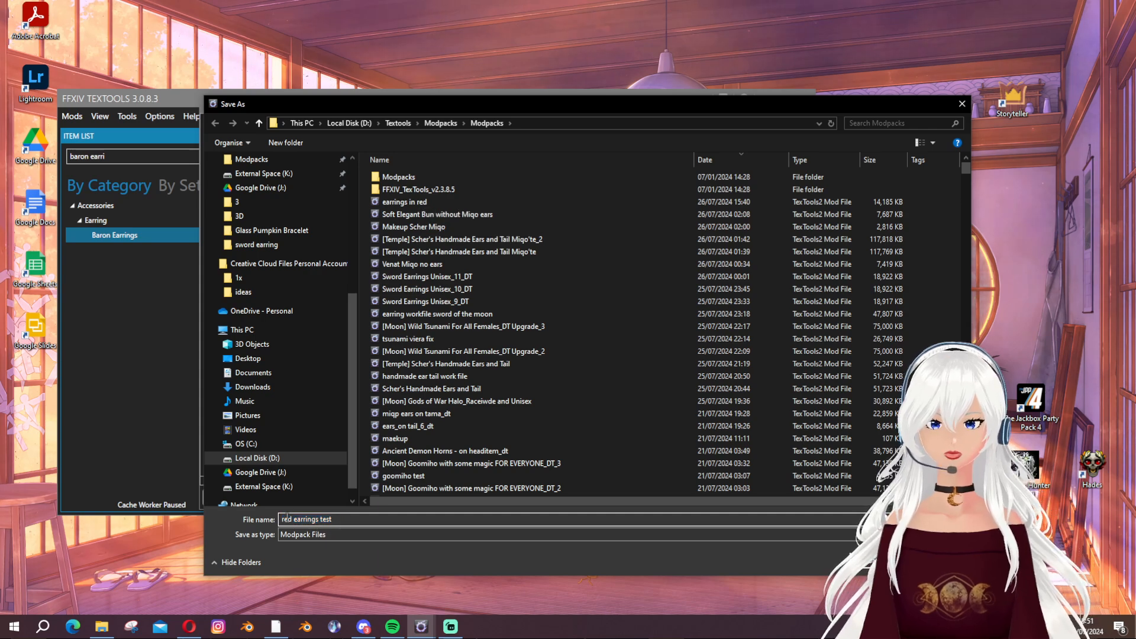
pyautogui.click(298, 534)
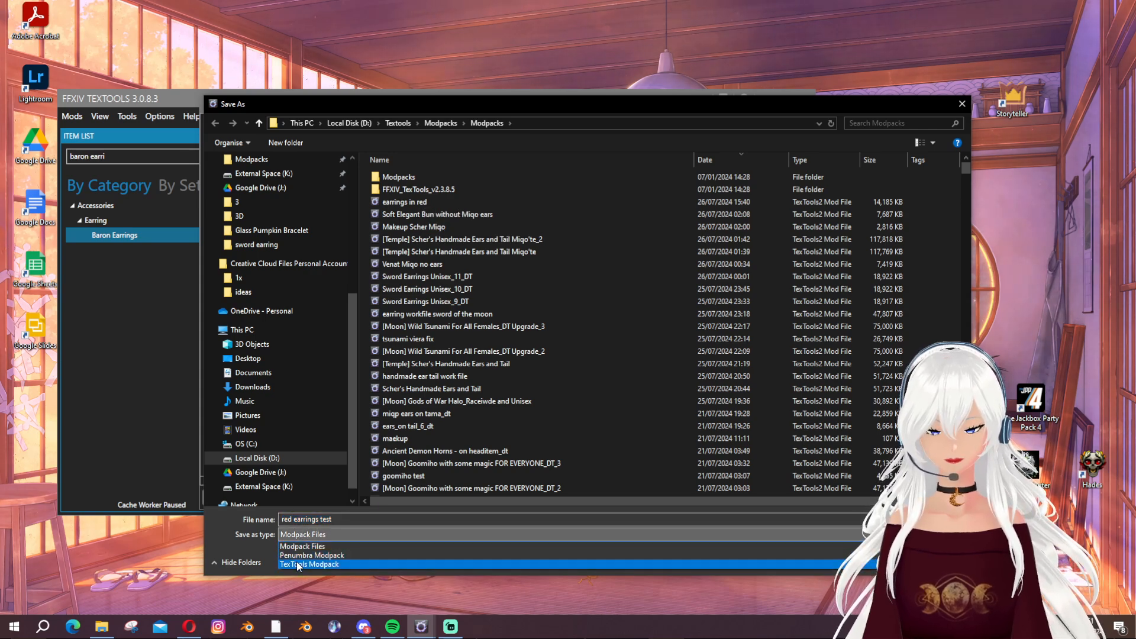
pyautogui.click(299, 565)
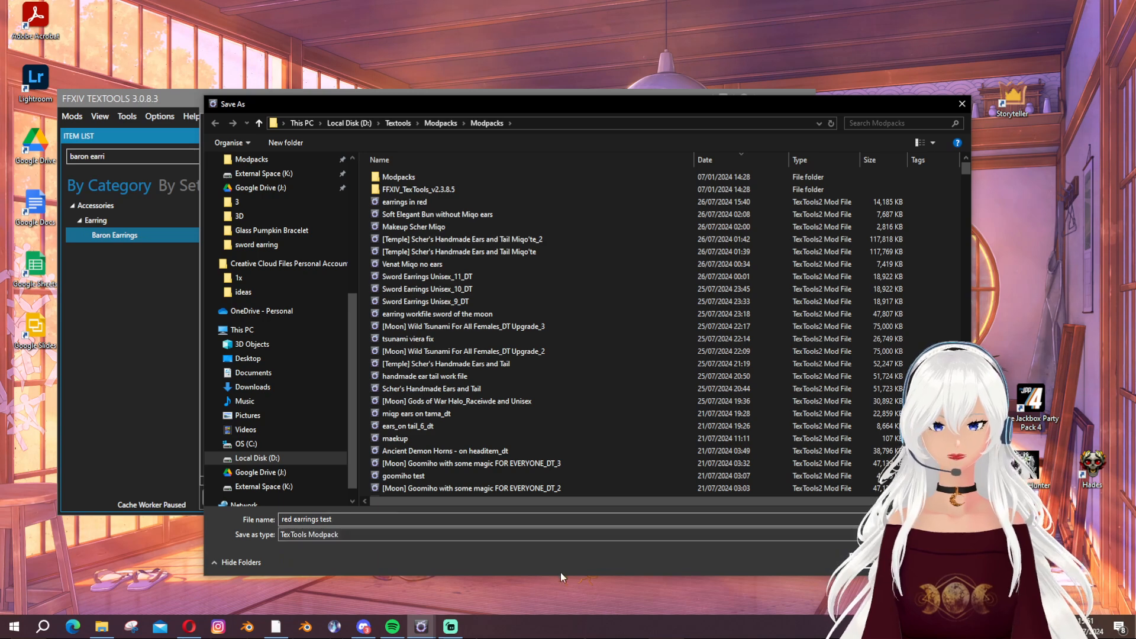
pyautogui.click(870, 562)
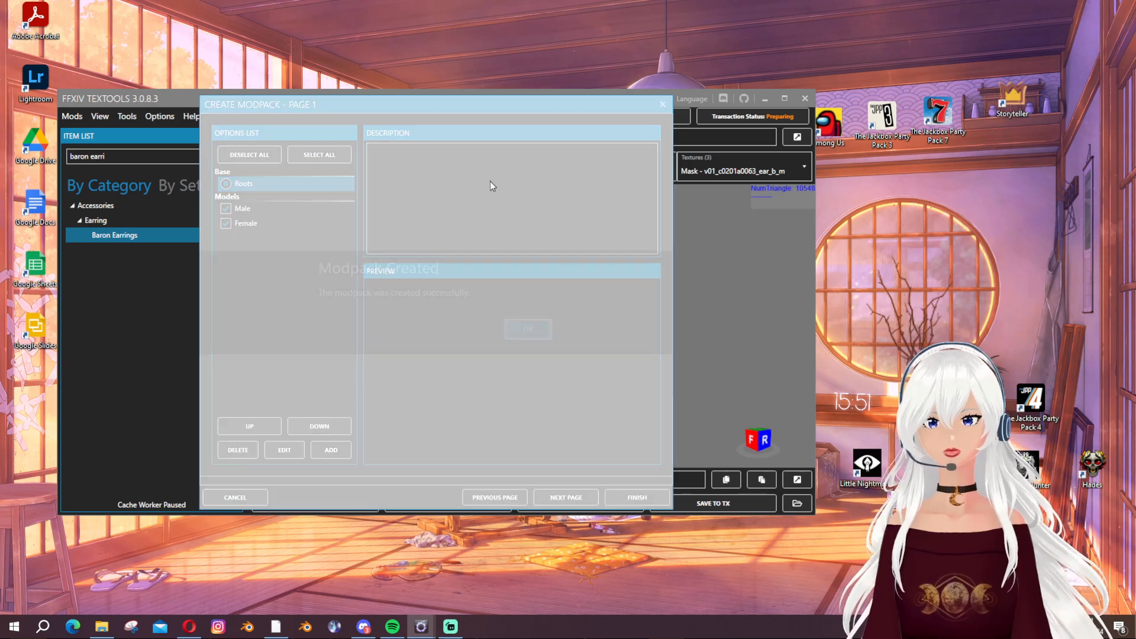
pyautogui.click(528, 329)
pyautogui.click(663, 105)
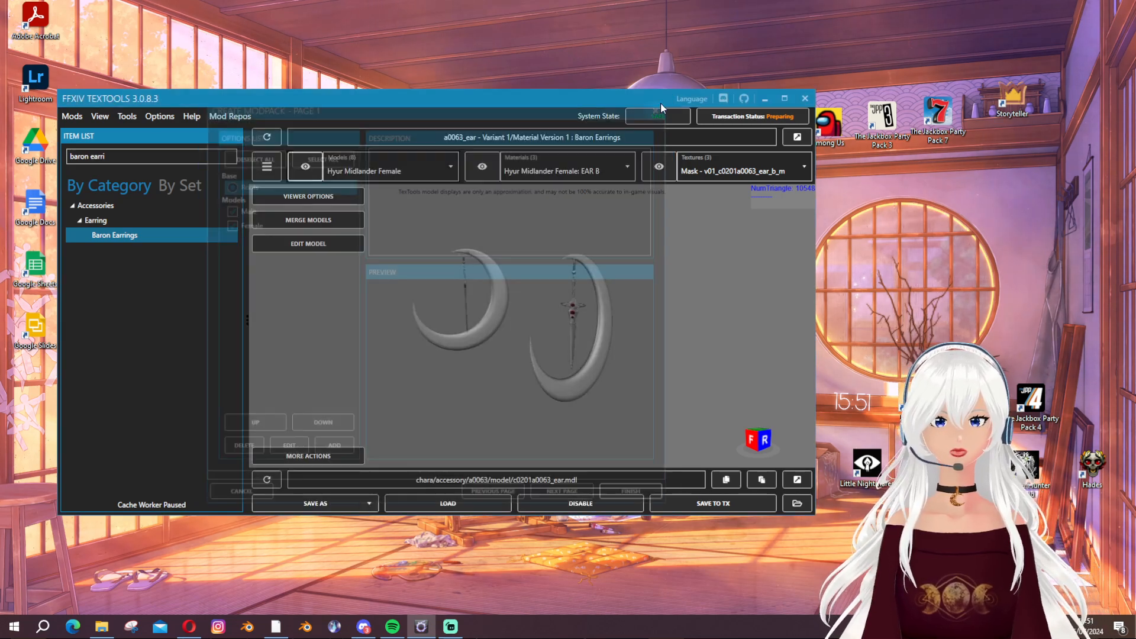
# Examine the sword jewels on the Hyur Midlander Female earring model and the EAR C and EAR B materials
pyautogui.scroll(10, 633, 296)
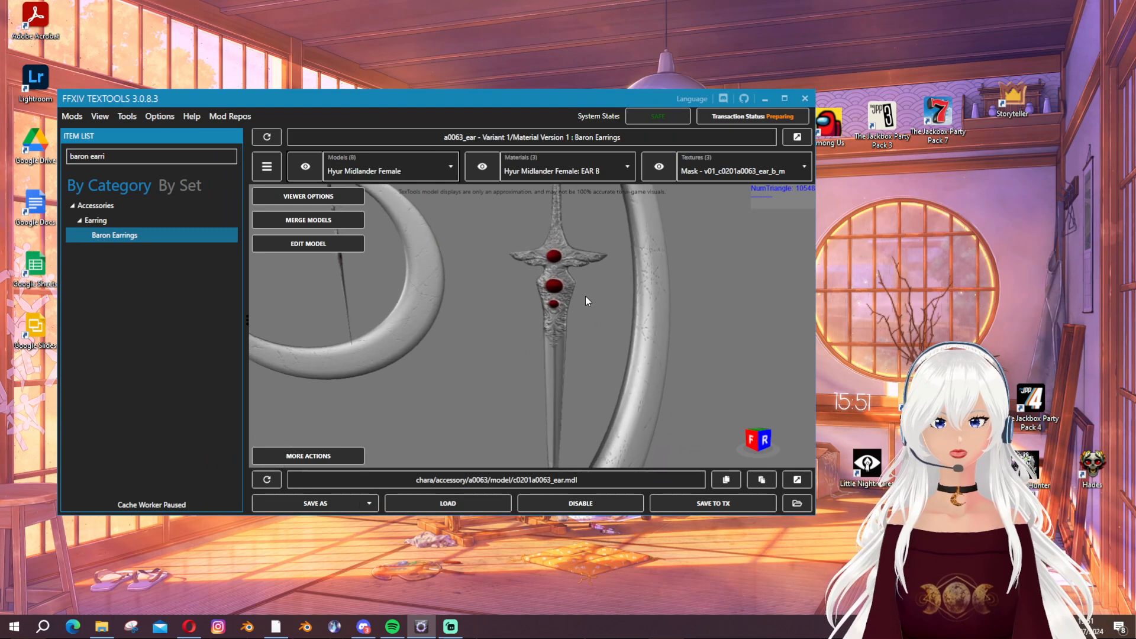
pyautogui.scroll(-3, 584, 296)
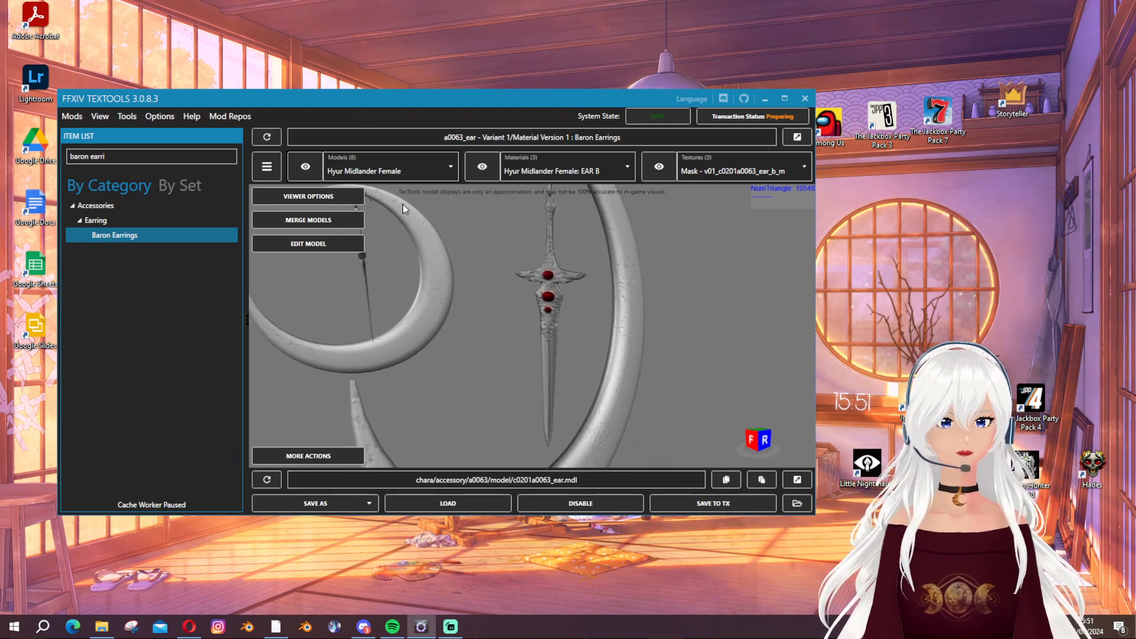
pyautogui.click(482, 167)
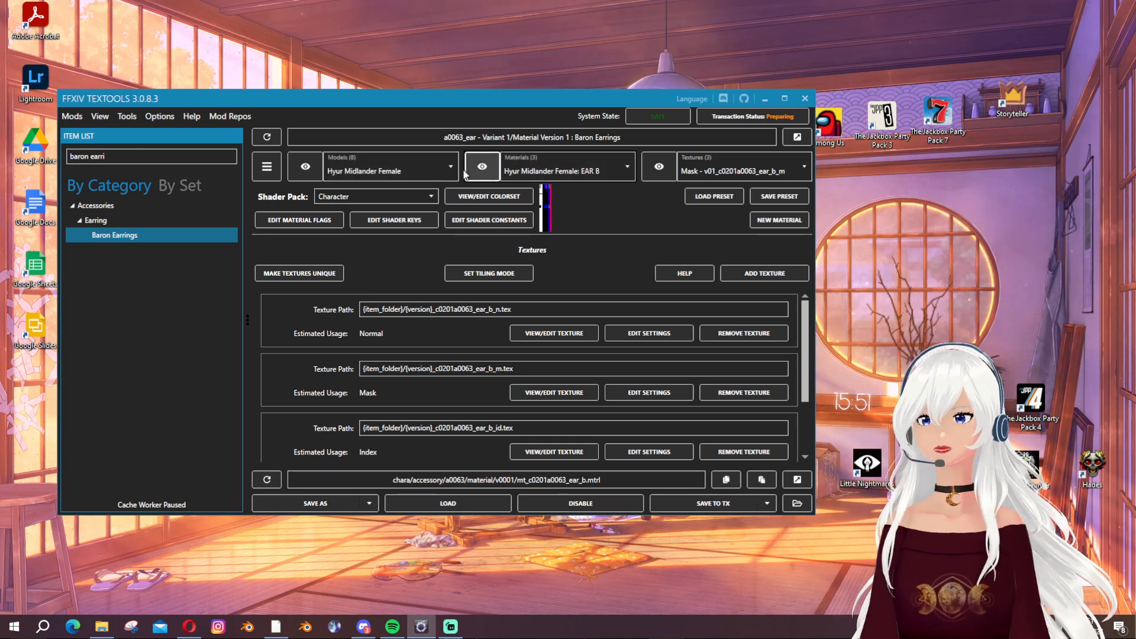
pyautogui.click(530, 169)
pyautogui.click(544, 202)
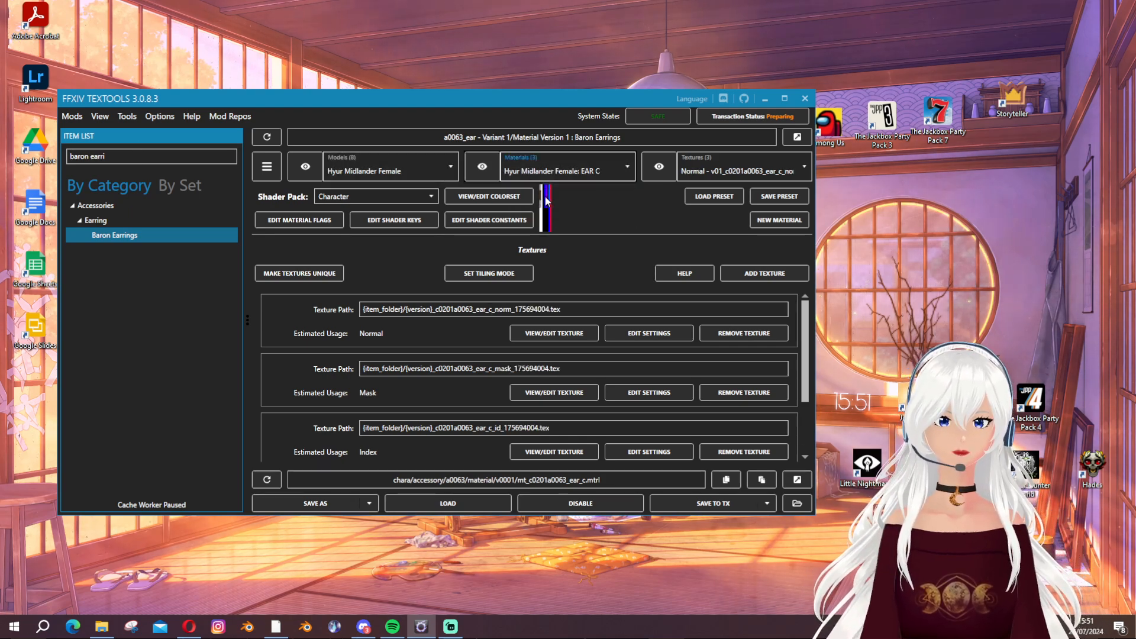
pyautogui.click(550, 168)
pyautogui.click(555, 190)
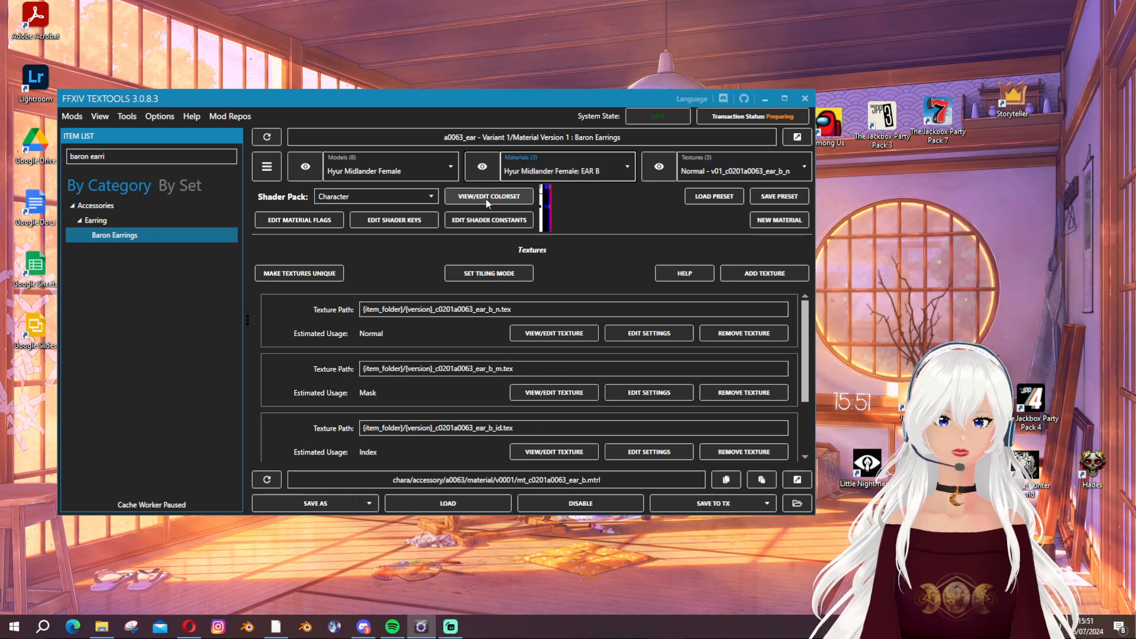
# Inspect the Lalafell Male and Roegadyn Male models of the Baron Earrings and their model file paths
pyautogui.click(309, 166)
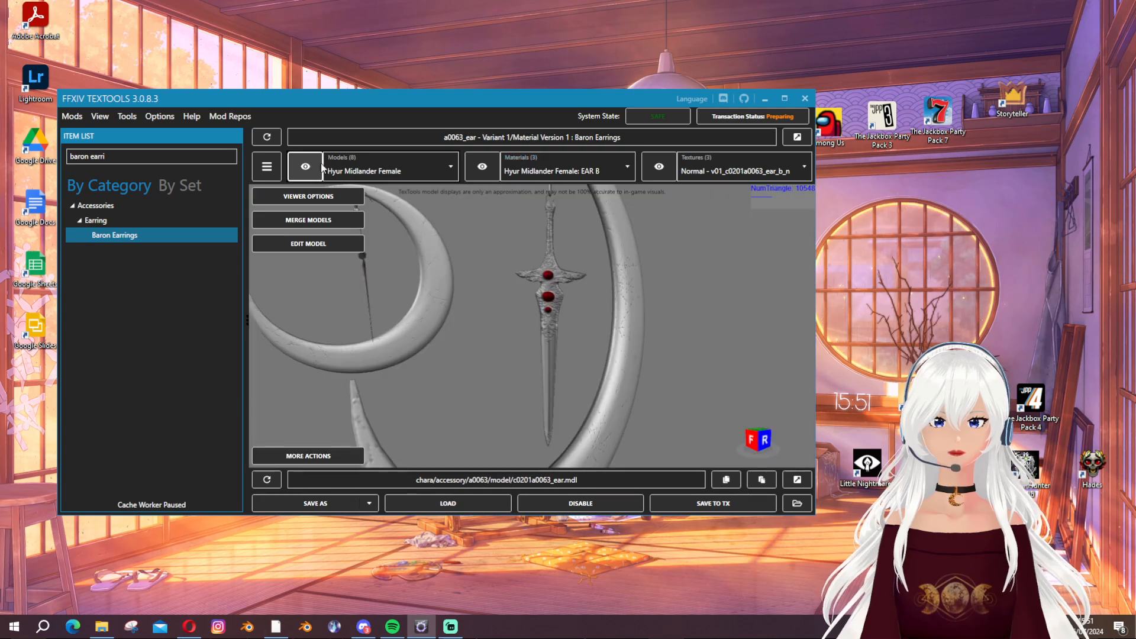
pyautogui.click(398, 172)
pyautogui.click(361, 281)
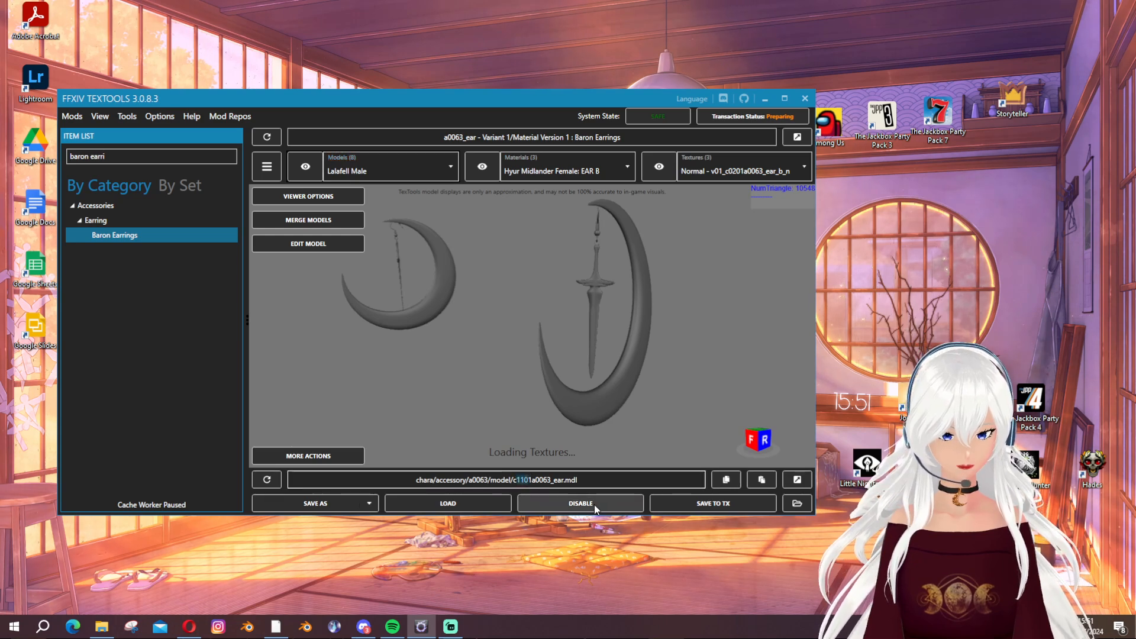
pyautogui.click(387, 165)
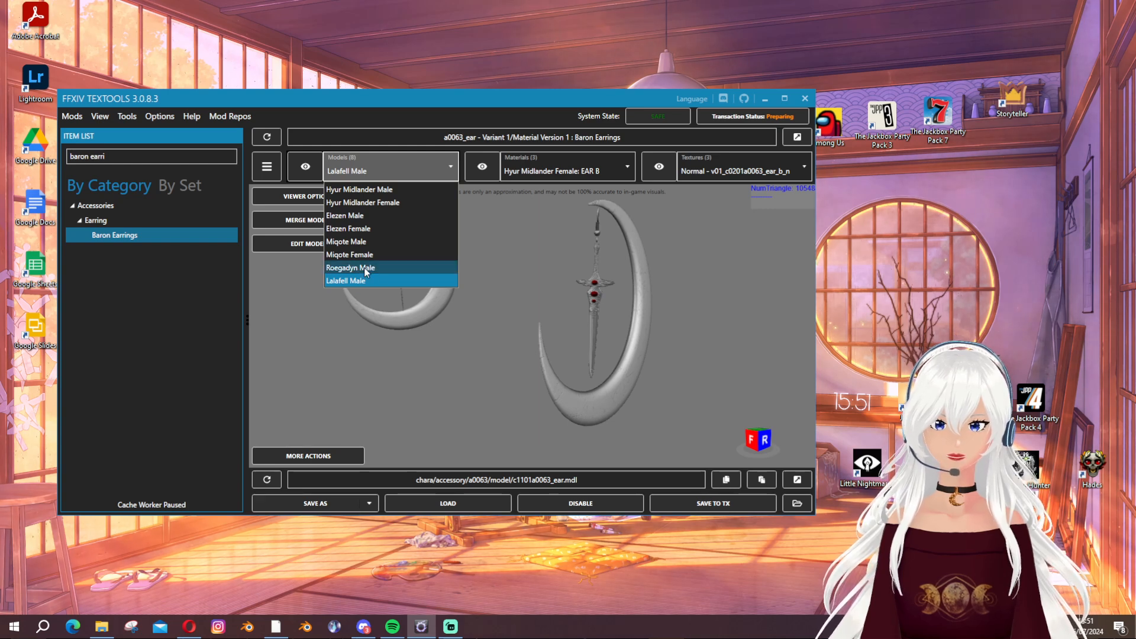
pyautogui.click(364, 268)
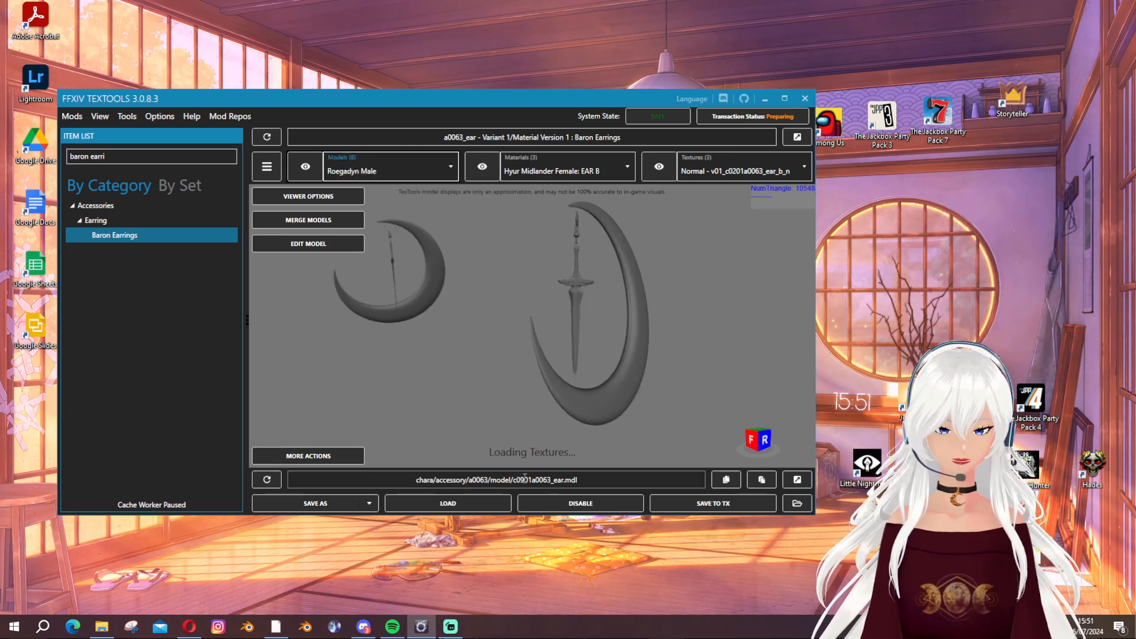
pyautogui.click(367, 173)
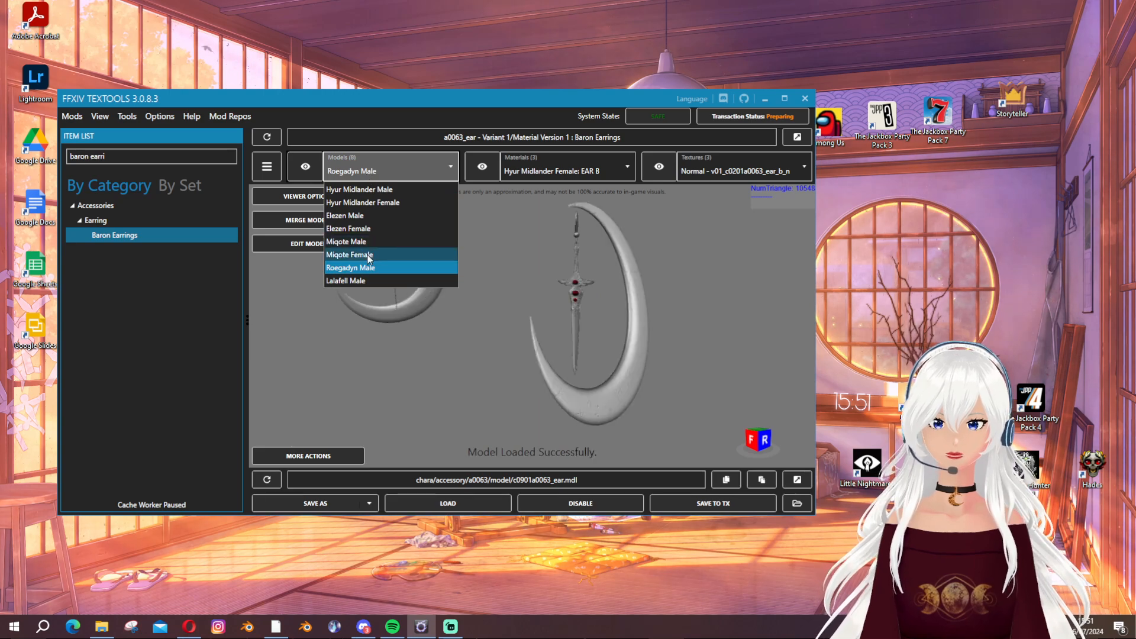
pyautogui.click(365, 269)
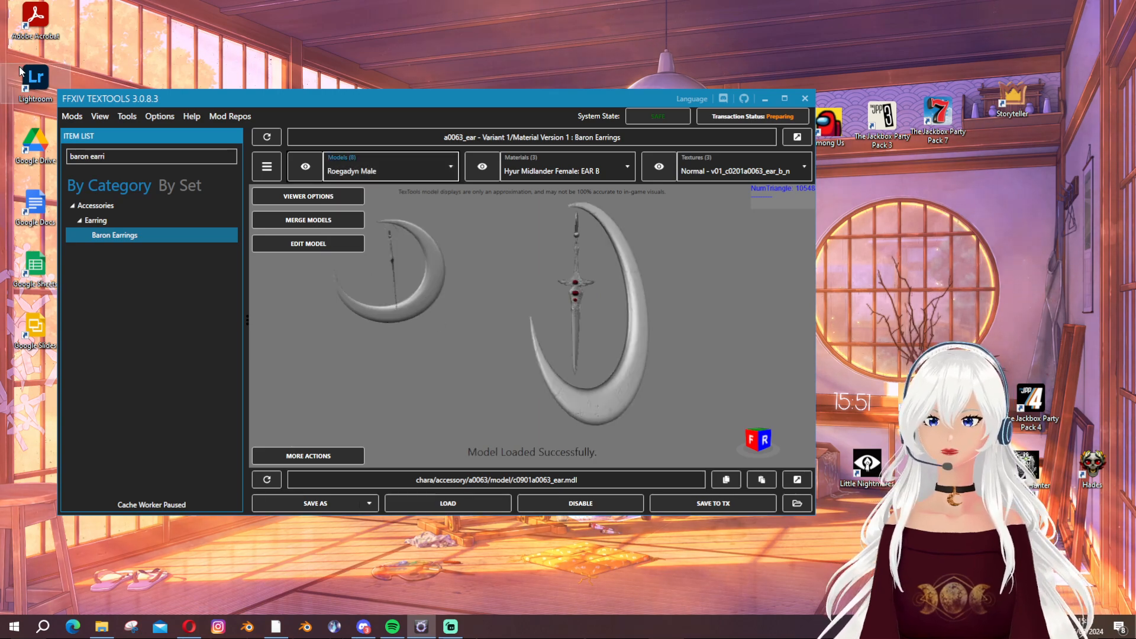
# Start a new advanced modpack, load it from the saved "red earrings test" modpack, and go to its first options page
pyautogui.click(65, 116)
pyautogui.moveTo(71, 170)
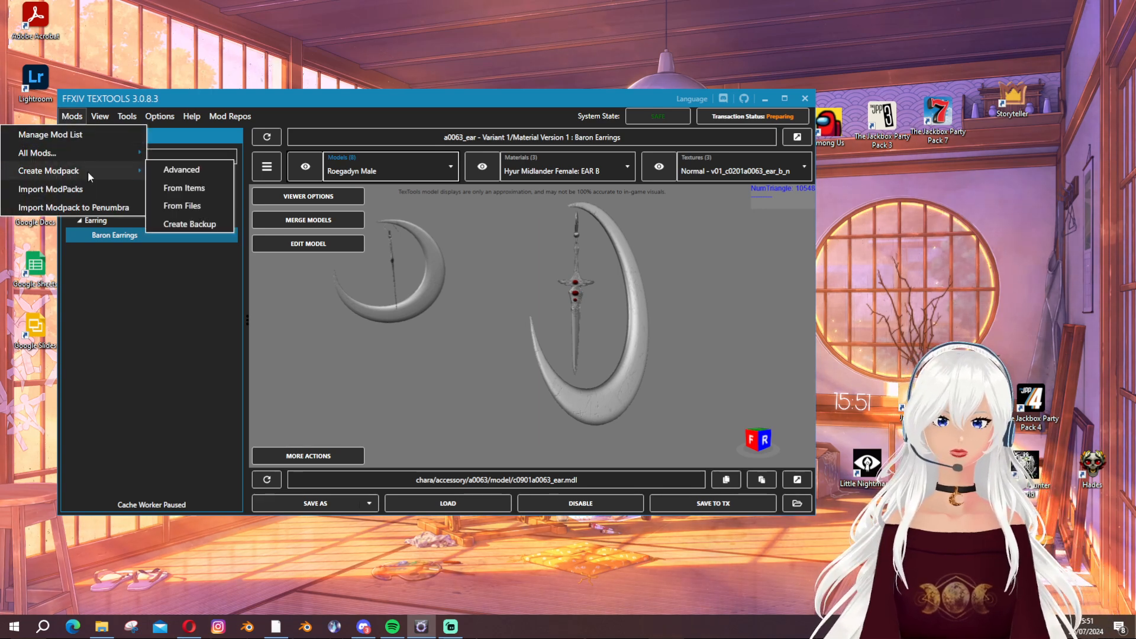
pyautogui.click(183, 174)
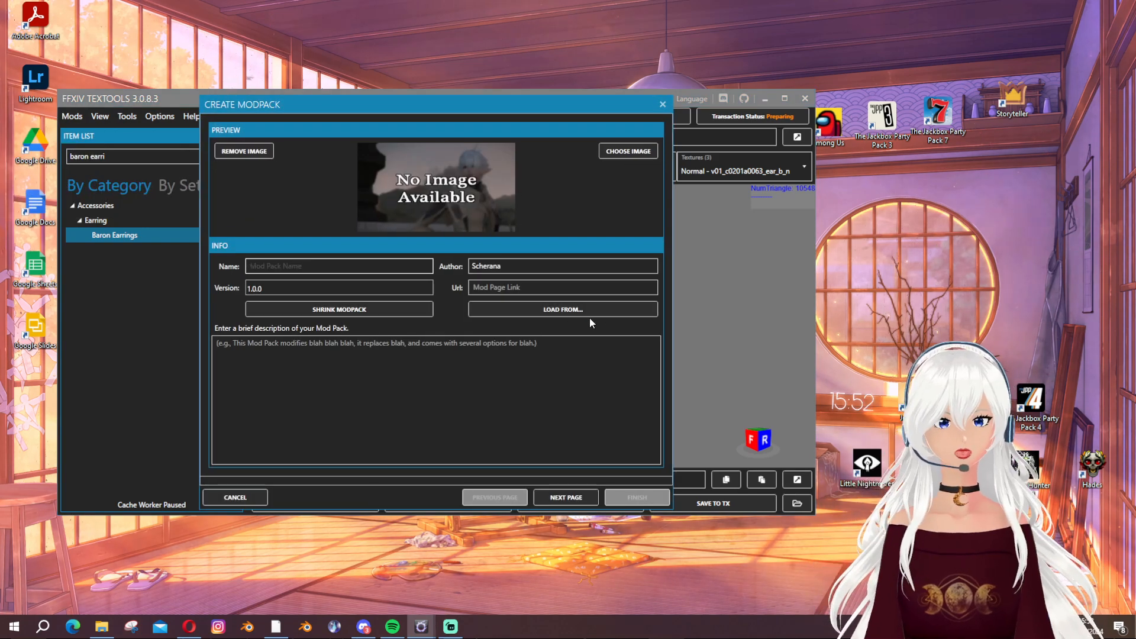
pyautogui.click(599, 308)
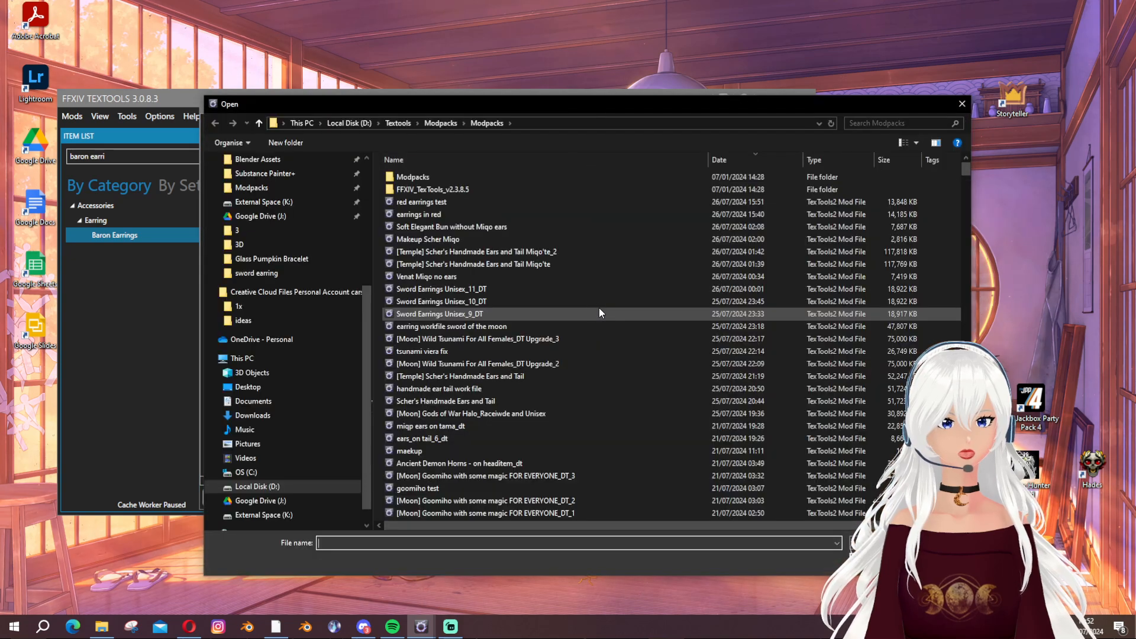
pyautogui.doubleClick(429, 202)
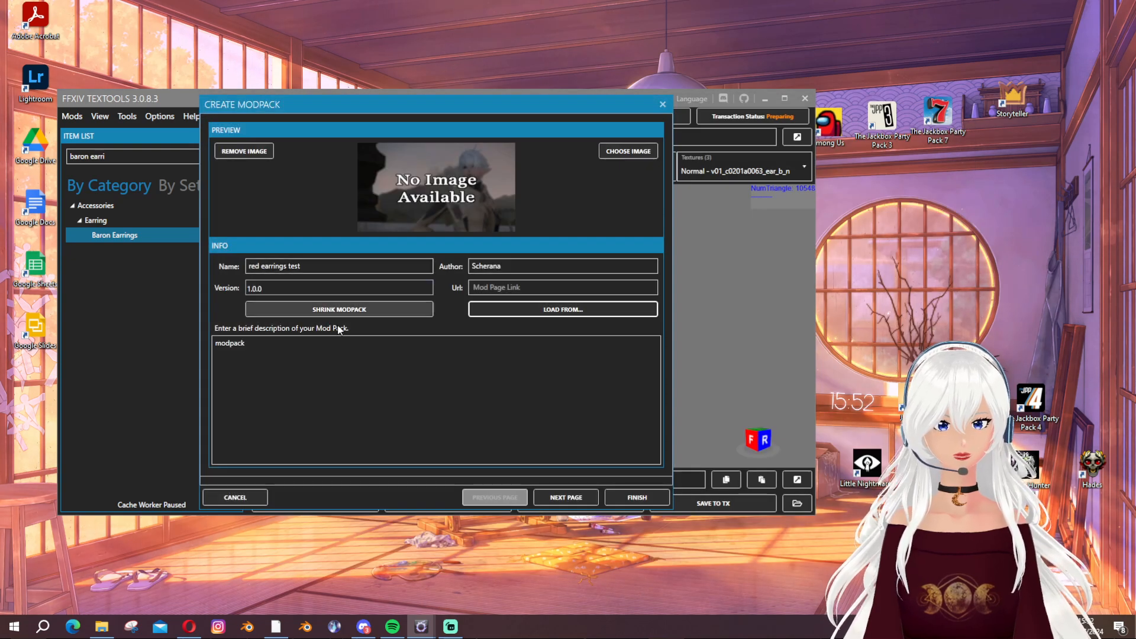
pyautogui.click(556, 499)
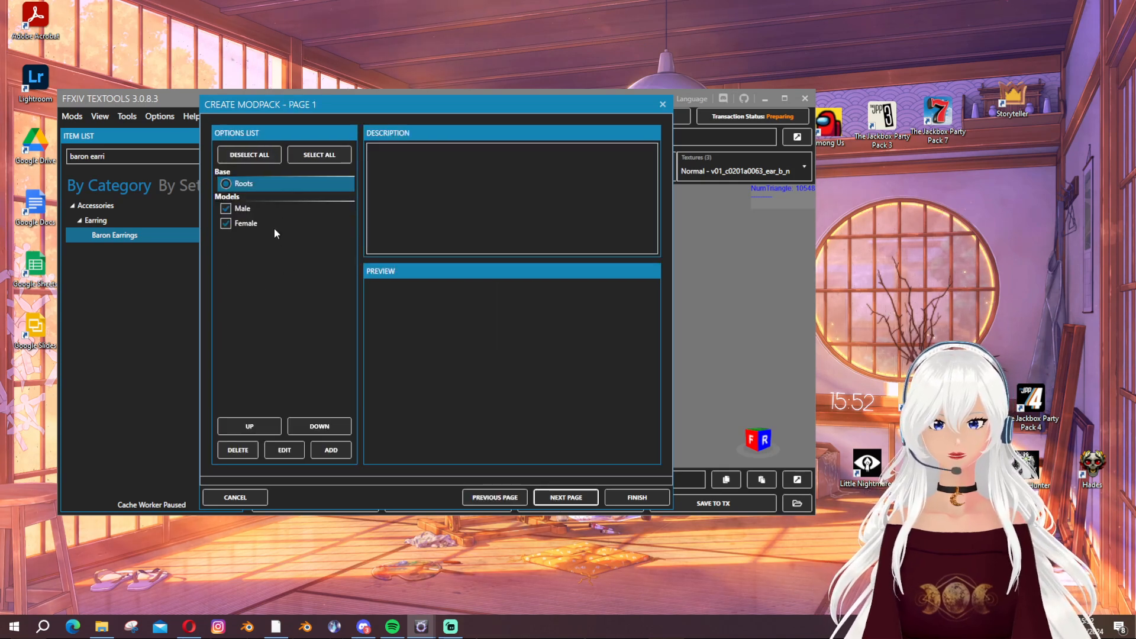
# Open the Models group for editing, search the item list for "baron earring", and show the models of the Baron Earrings
pyautogui.click(301, 224)
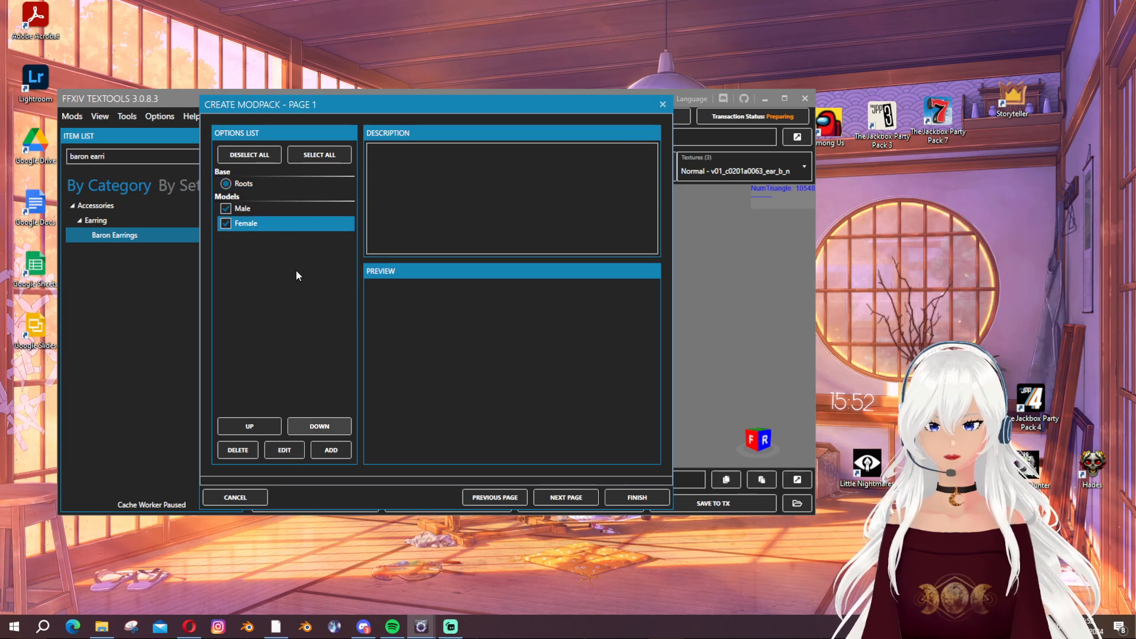
pyautogui.click(285, 450)
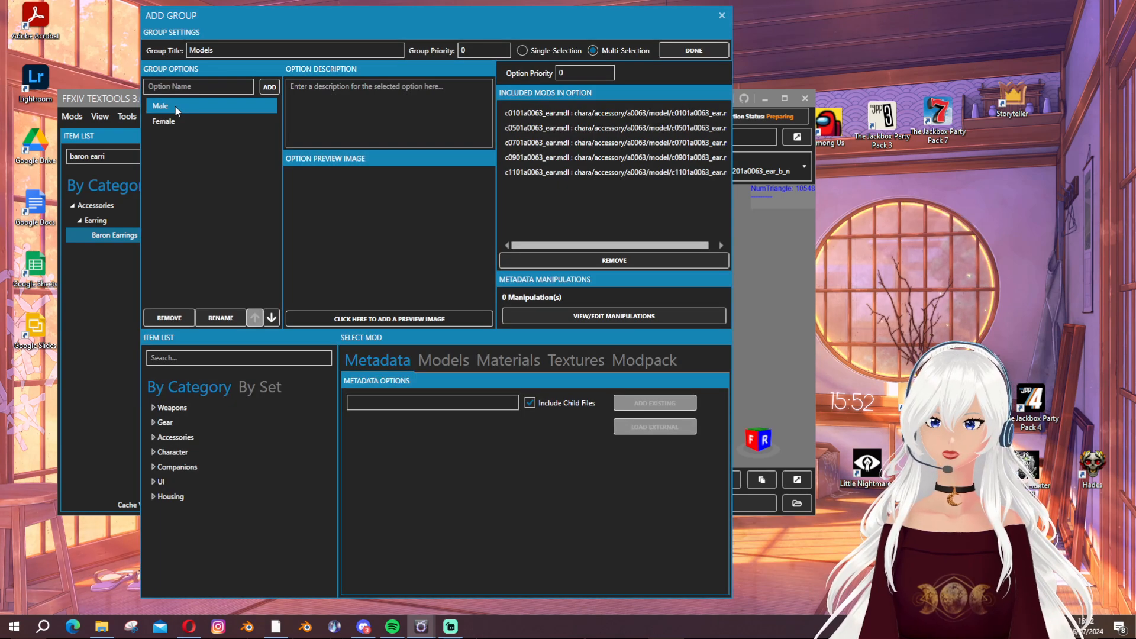
pyautogui.click(196, 357)
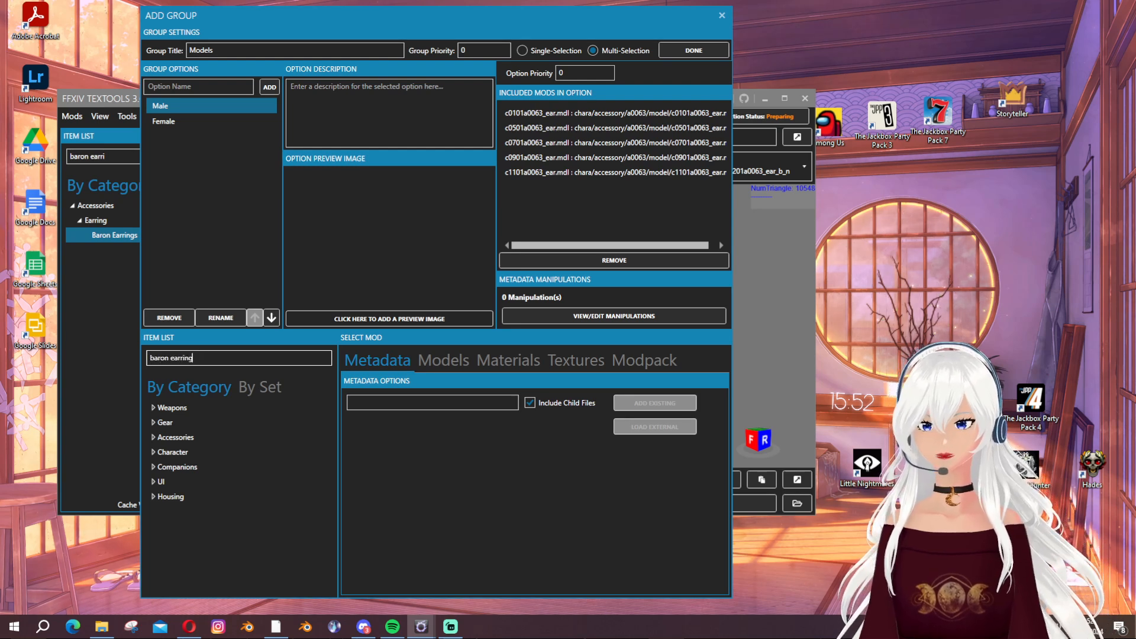
pyautogui.click(222, 438)
pyautogui.click(443, 361)
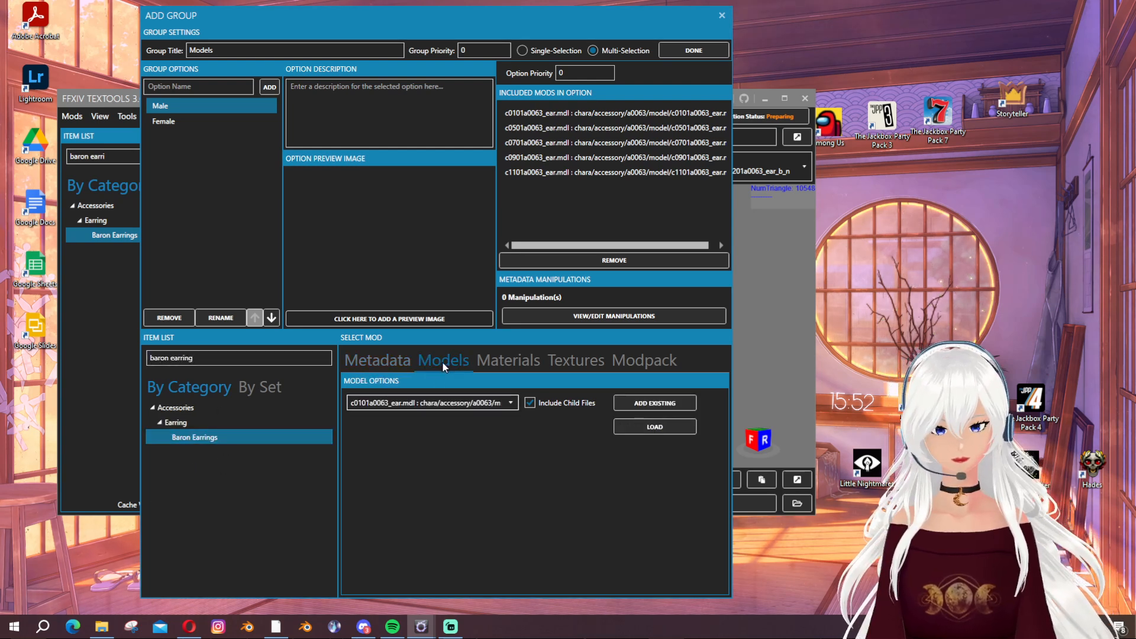
# Try to add the existing c1201a0063_ear.mdl model to the Male option
pyautogui.click(438, 403)
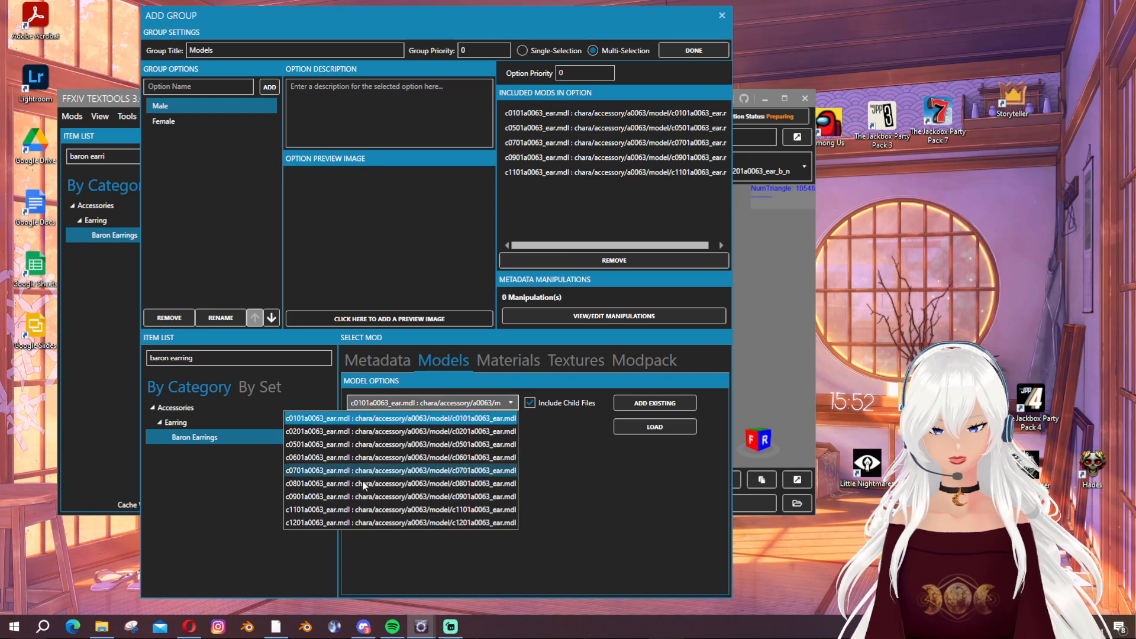
pyautogui.click(329, 520)
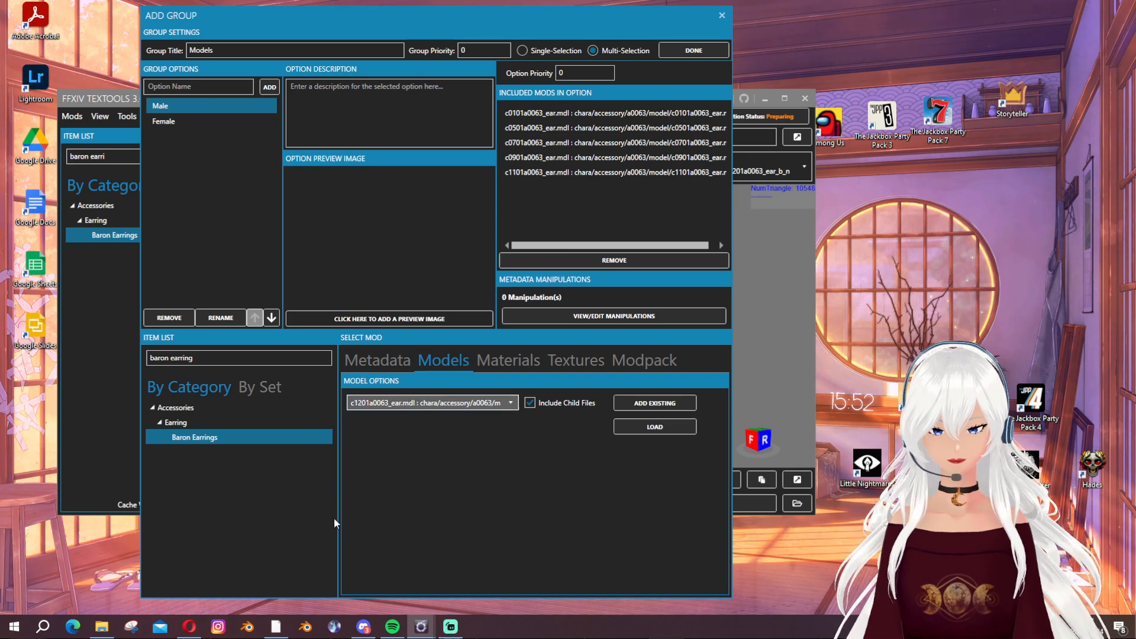
pyautogui.click(638, 403)
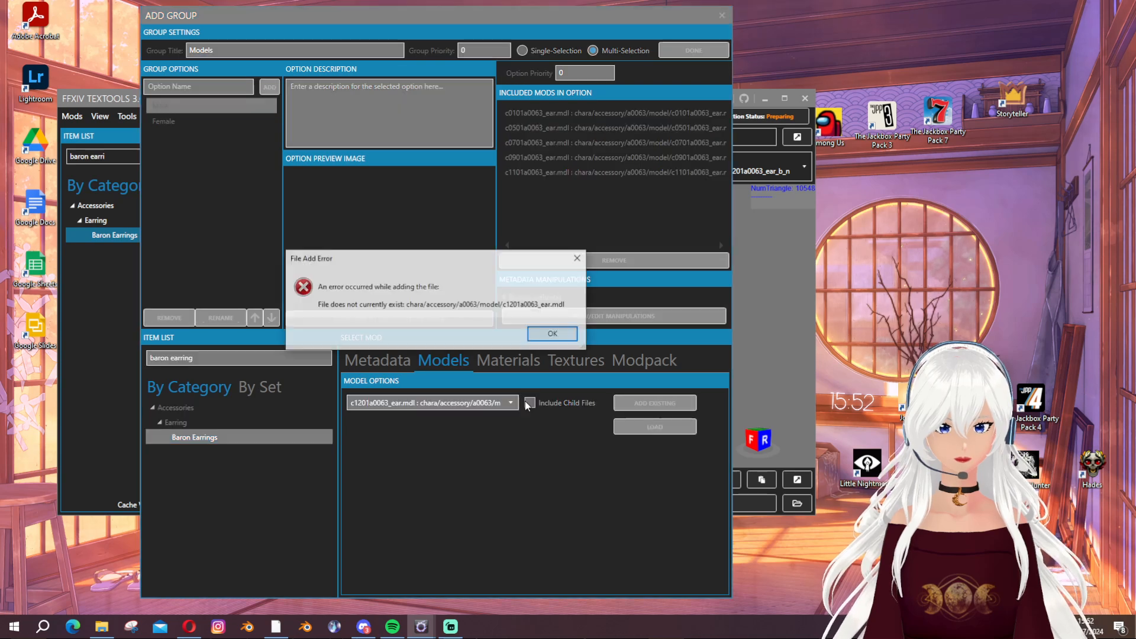
pyautogui.click(552, 334)
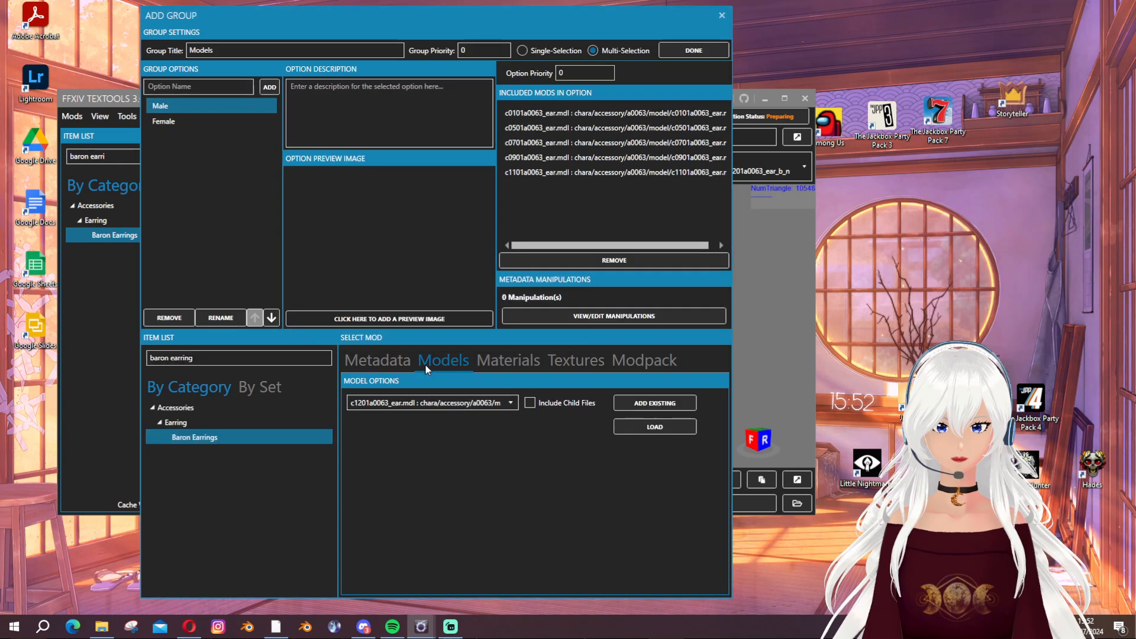
# Add the existing c1101a0063_ear.mdl to the Male option without child files, overwriting the included copy, and finish the Models group
pyautogui.click(396, 403)
pyautogui.click(363, 508)
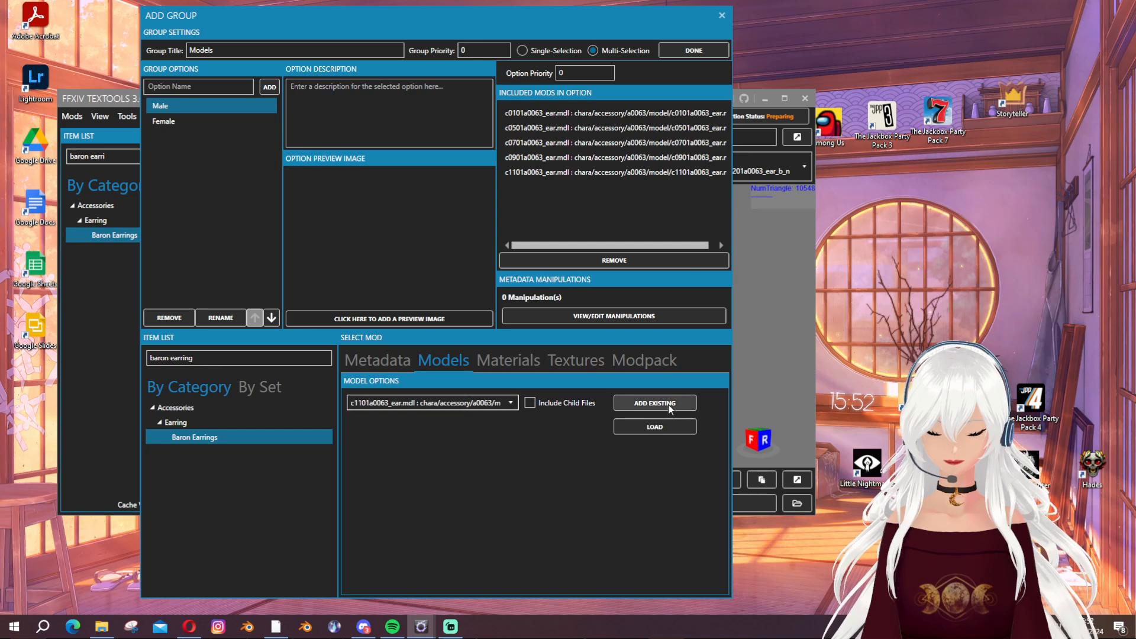
pyautogui.click(675, 405)
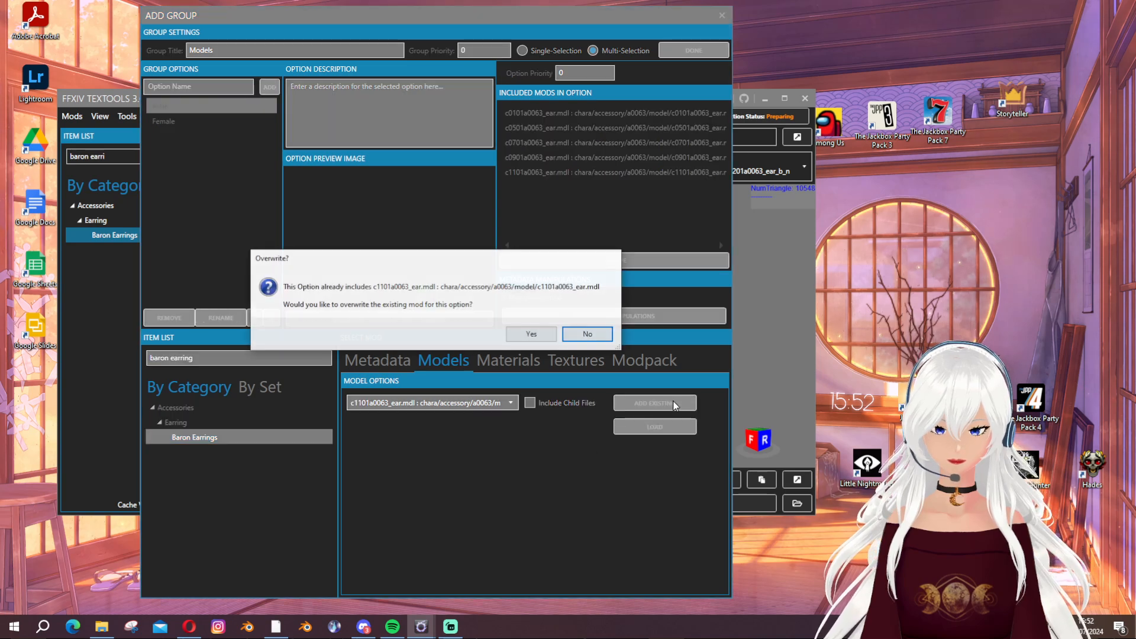
pyautogui.click(531, 335)
pyautogui.click(693, 50)
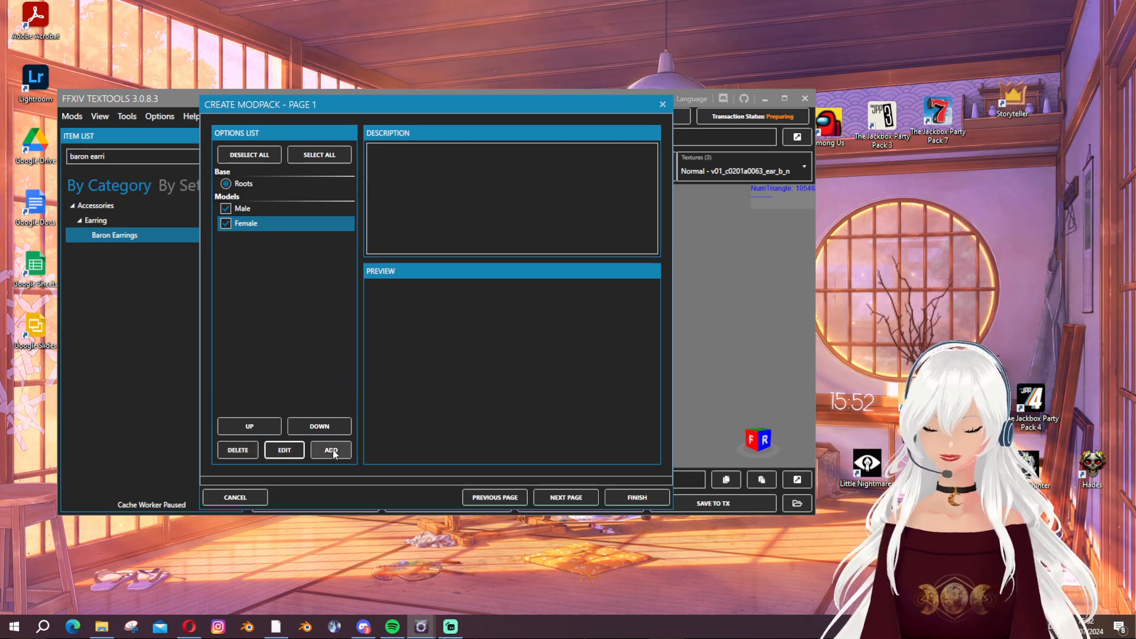
# Add a standard single-selection group titled "Jewel" with the options Red, Blue and Glow
pyautogui.click(328, 448)
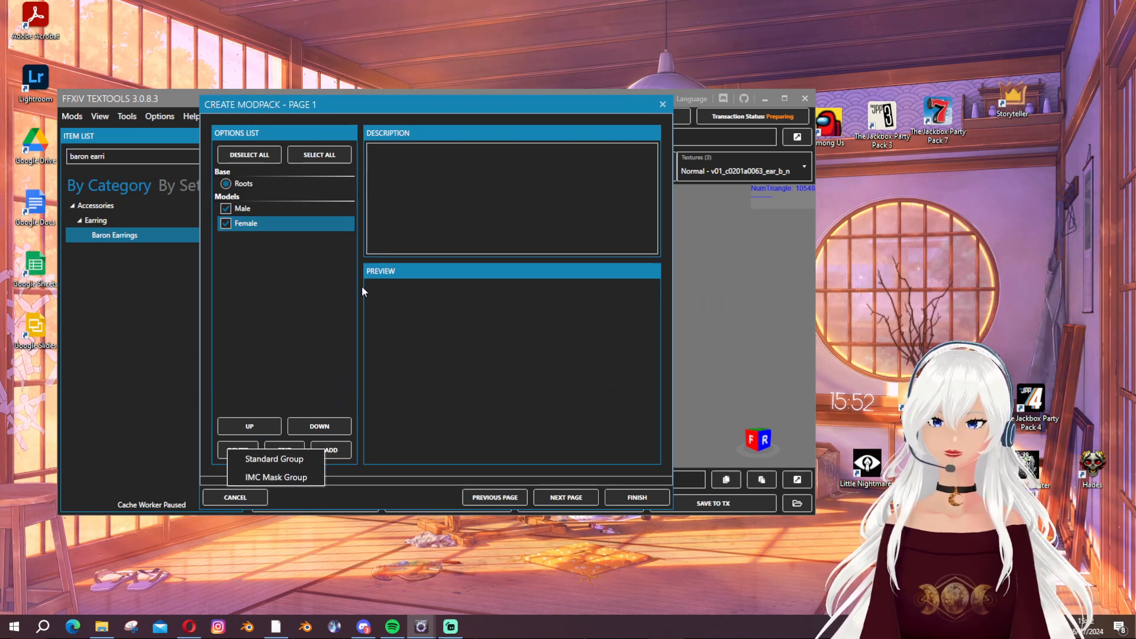
pyautogui.click(274, 460)
pyautogui.click(265, 247)
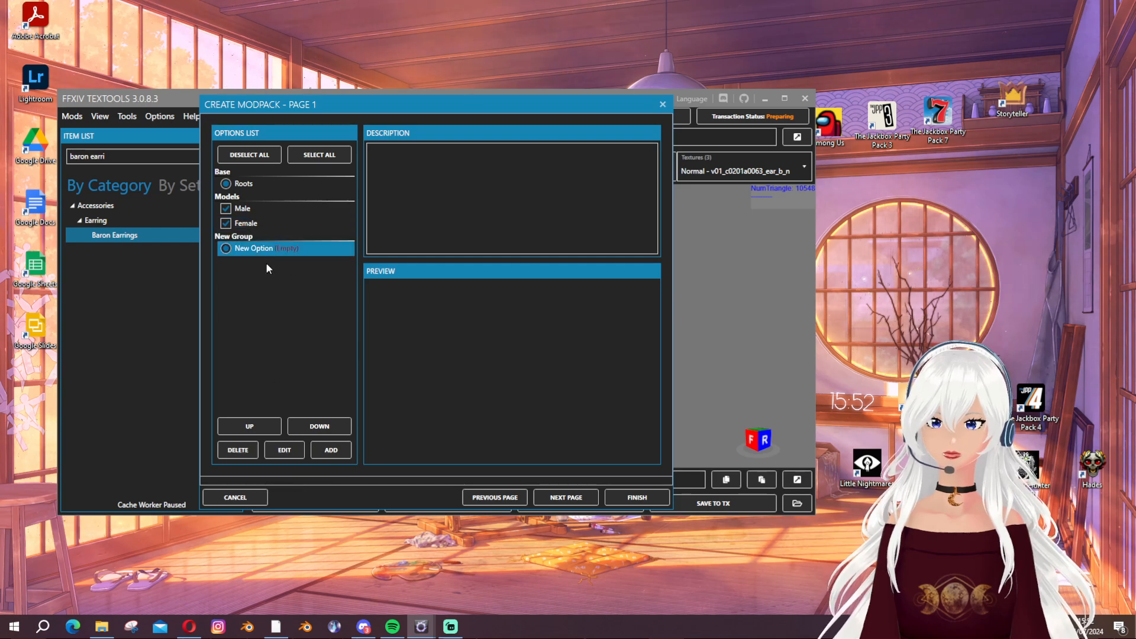
pyautogui.click(283, 449)
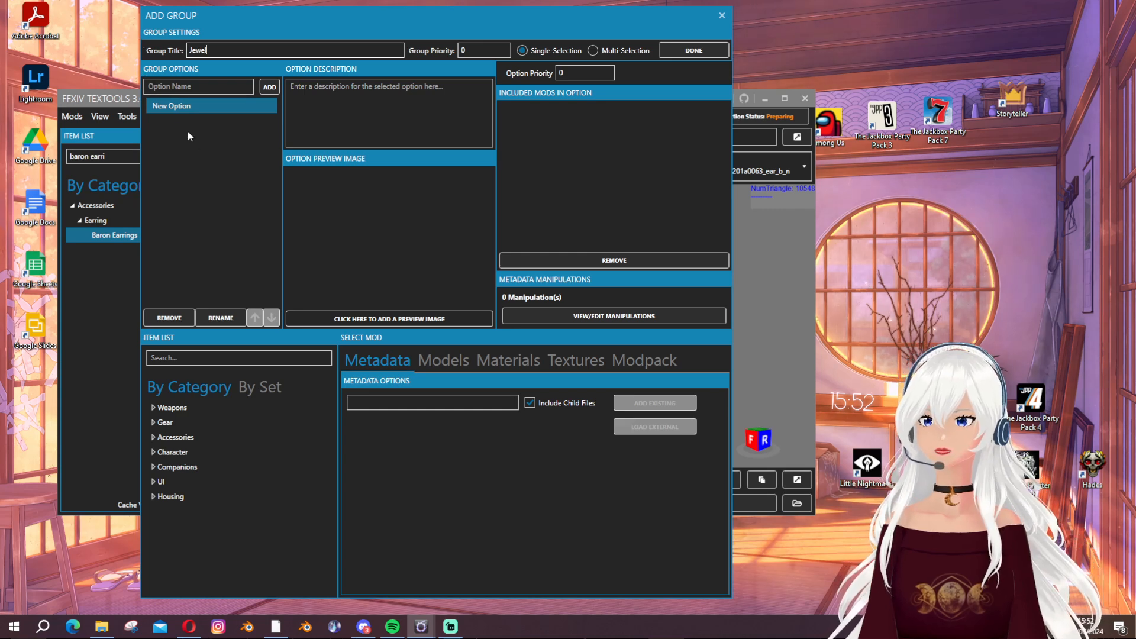
pyautogui.doubleClick(186, 105)
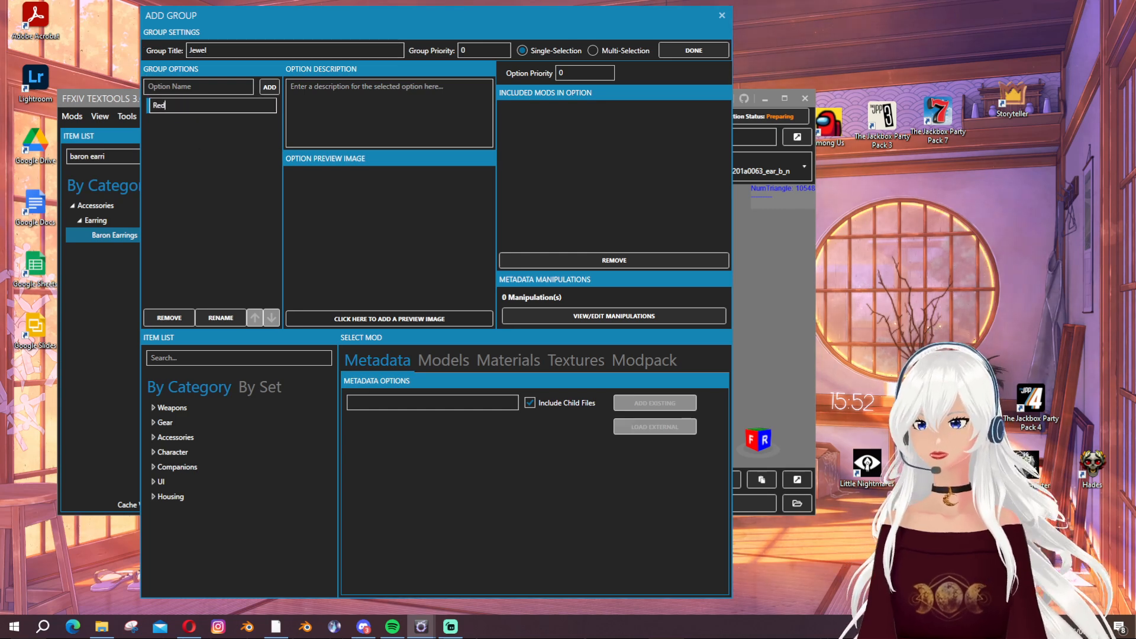
pyautogui.click(211, 87)
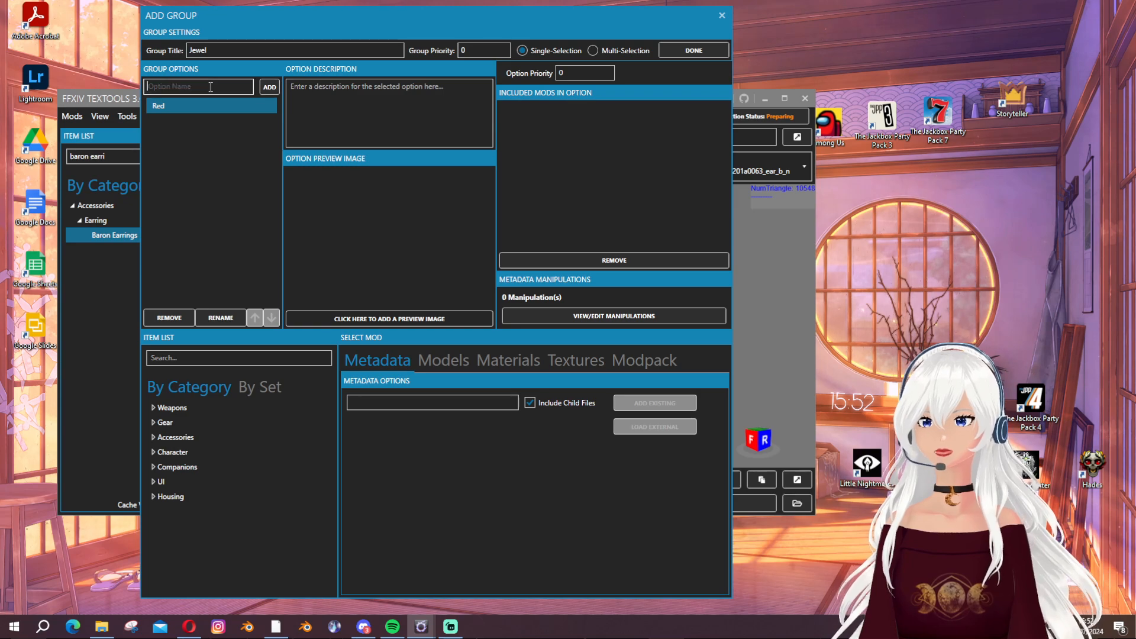
pyautogui.click(269, 88)
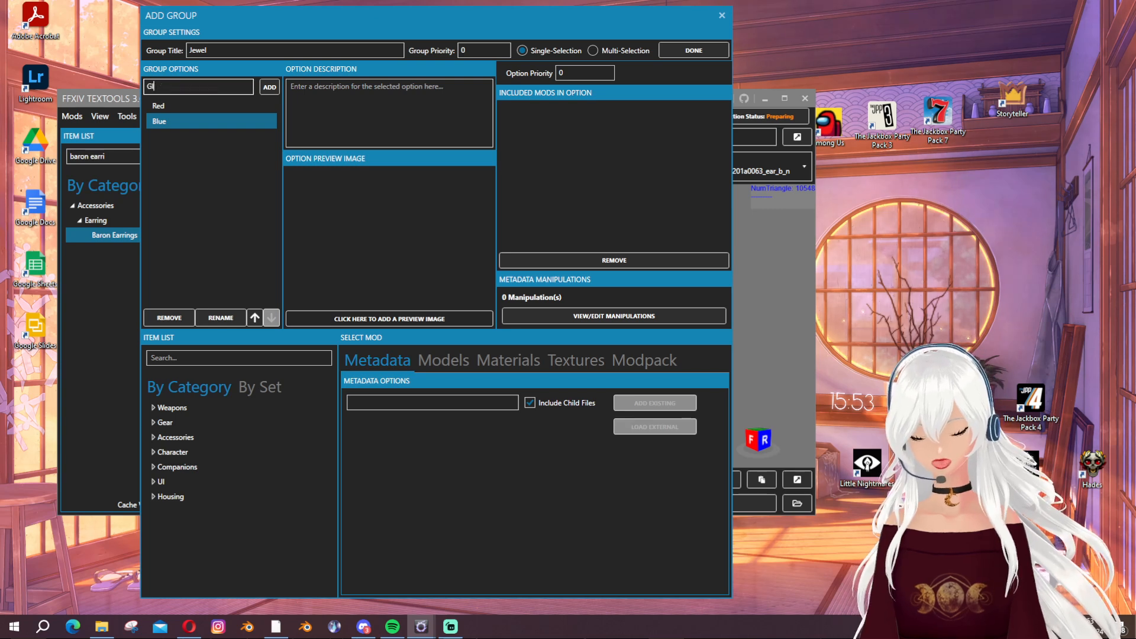
pyautogui.click(269, 86)
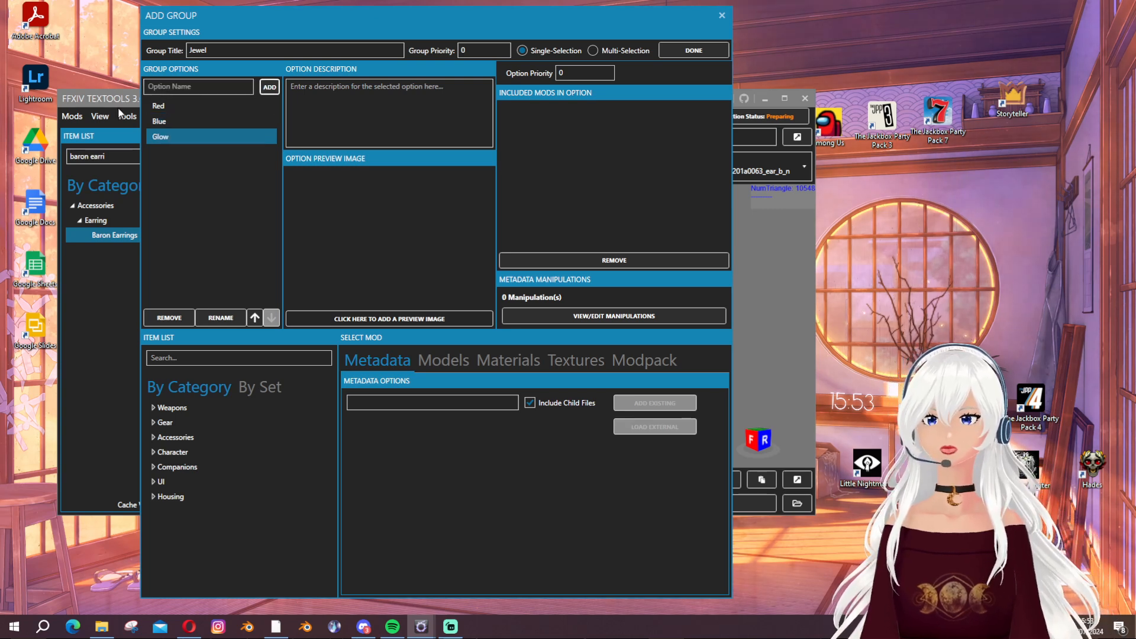
# Add the existing Baron Earrings material mt_c0201a0063_ear_b.mtrl to the Red option without child files
pyautogui.click(215, 105)
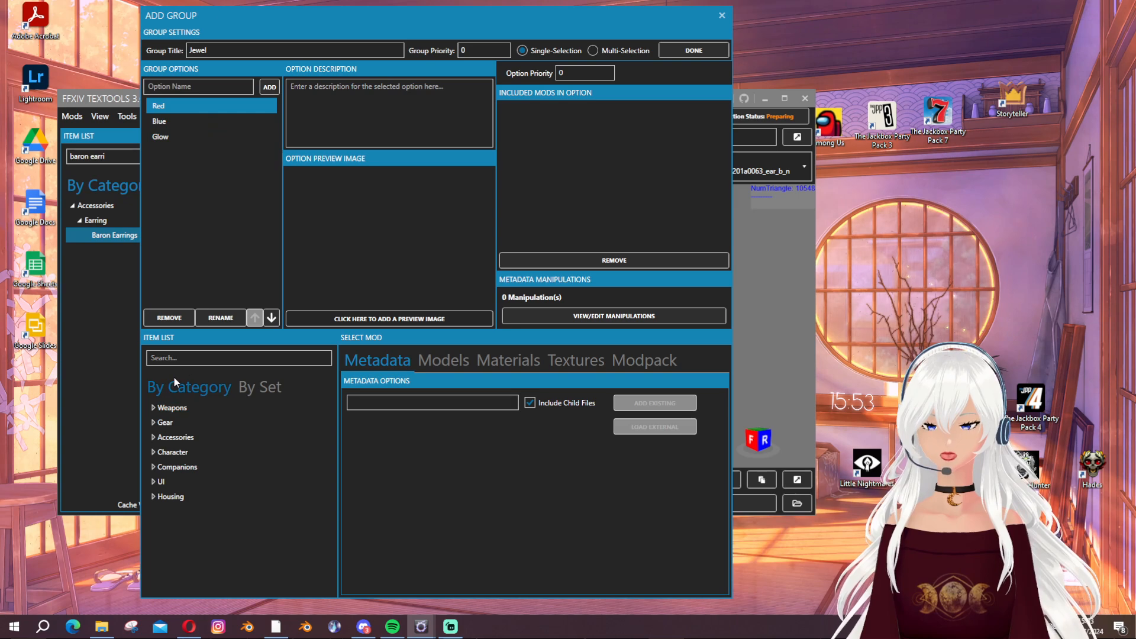
pyautogui.click(194, 354)
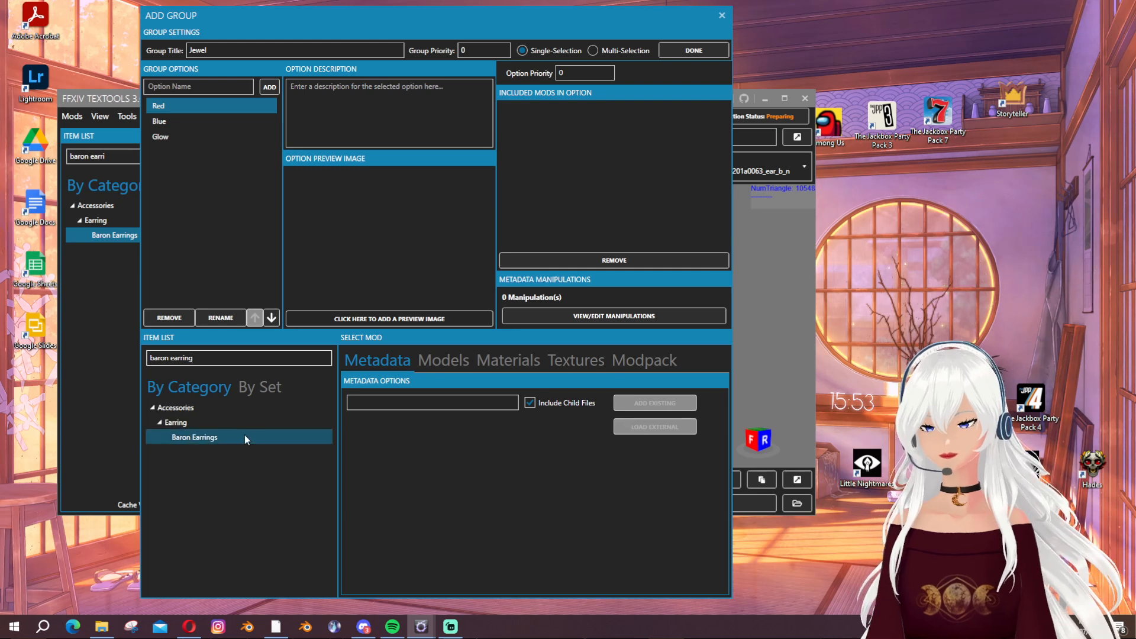
pyautogui.click(249, 438)
pyautogui.click(516, 357)
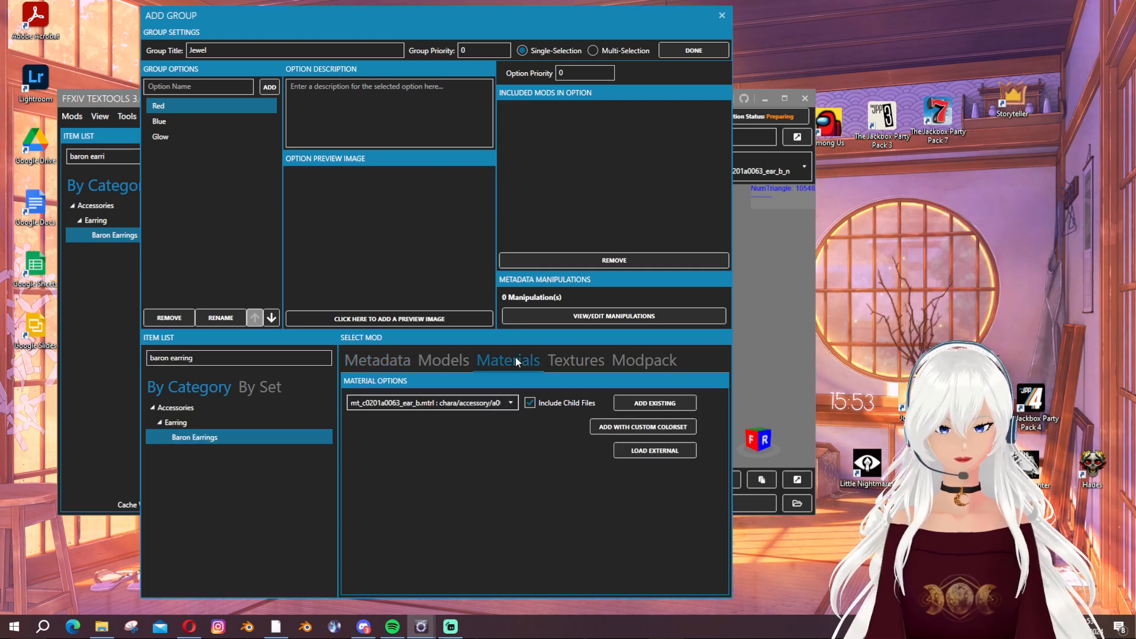
pyautogui.click(474, 399)
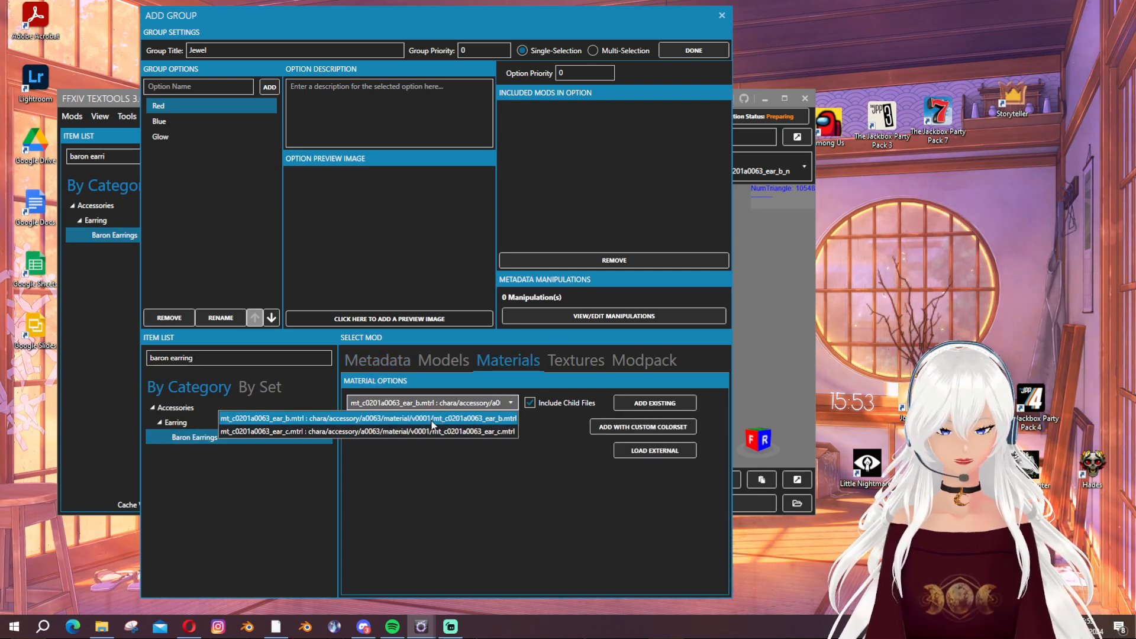
pyautogui.click(469, 419)
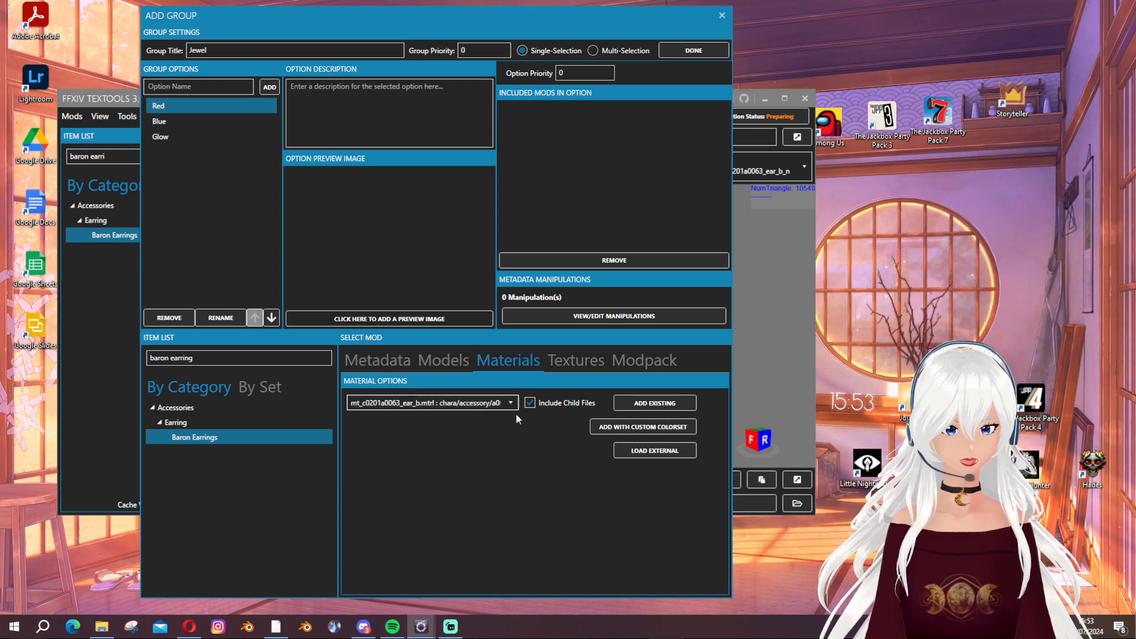
pyautogui.click(543, 400)
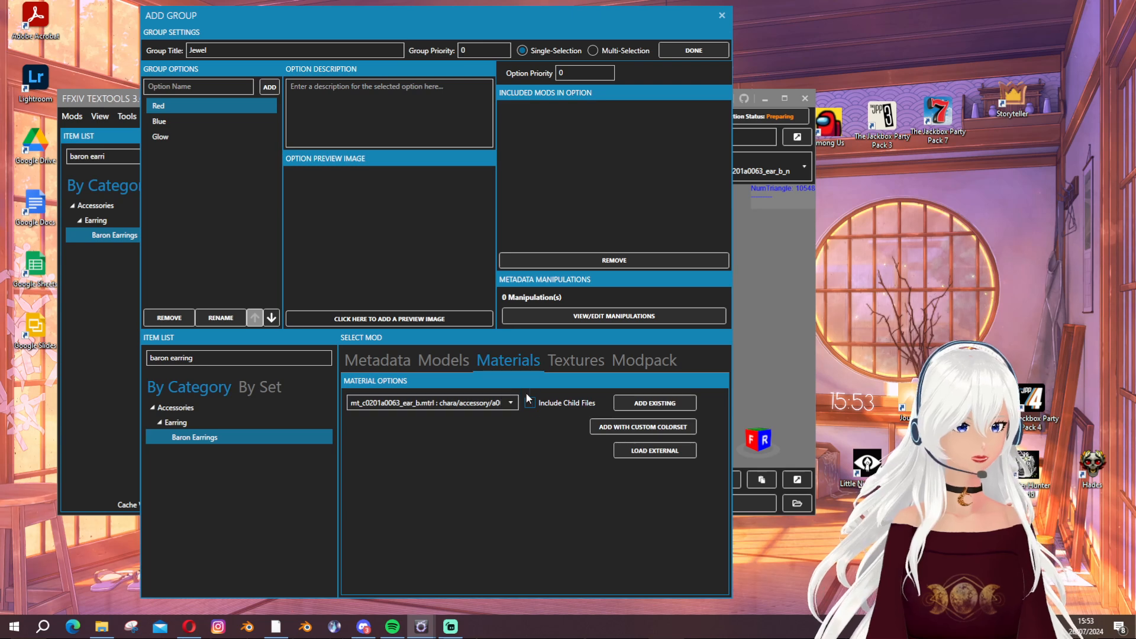
pyautogui.click(643, 405)
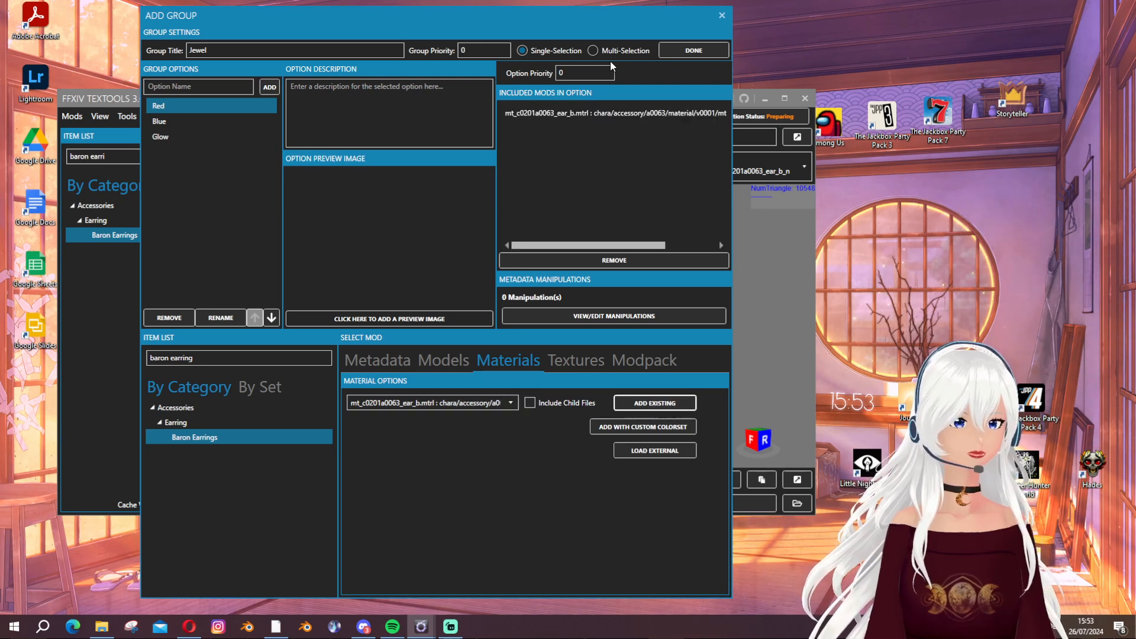
pyautogui.moveTo(602, 28); pyautogui.dragTo(582, 28)
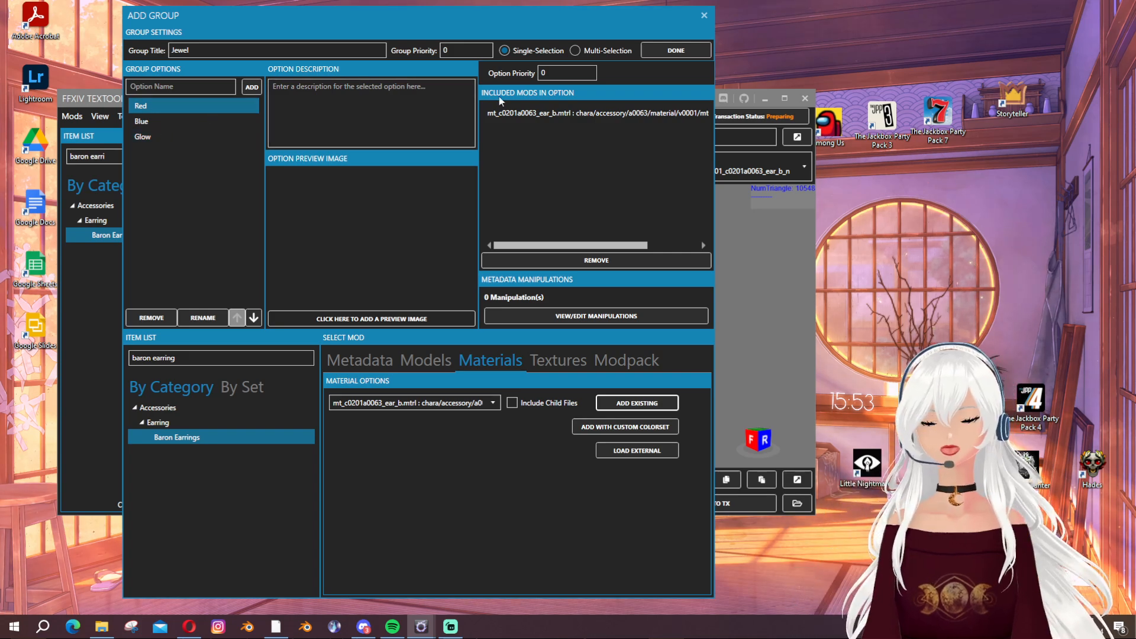
# Add mt_c0201a0063_ear_b.mtrl to the Blue option with the custom colorset "mt_c0101a0085_wrs_b_gold with dye" from the Glass Pumpkin Bracelet folder
pyautogui.click(142, 122)
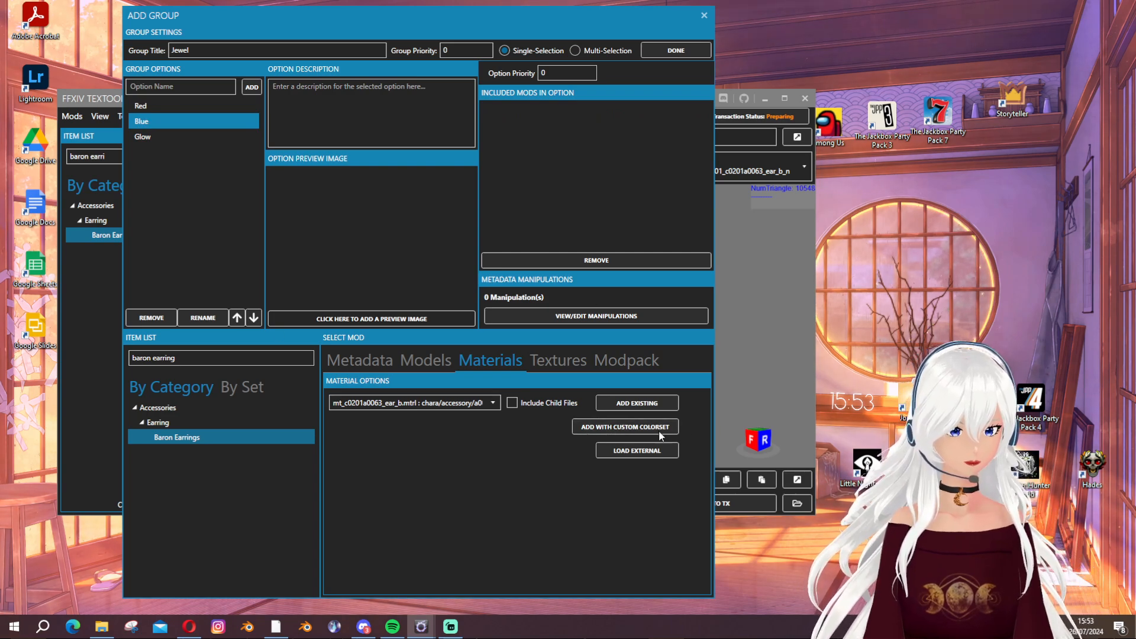
pyautogui.click(355, 405)
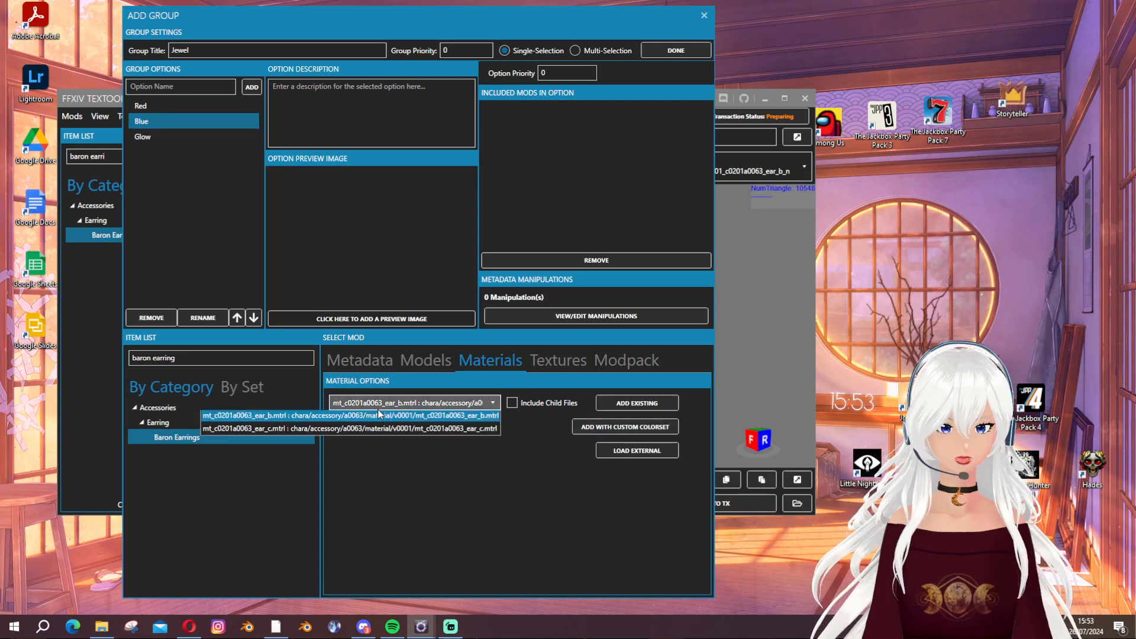
pyautogui.click(459, 417)
pyautogui.click(605, 427)
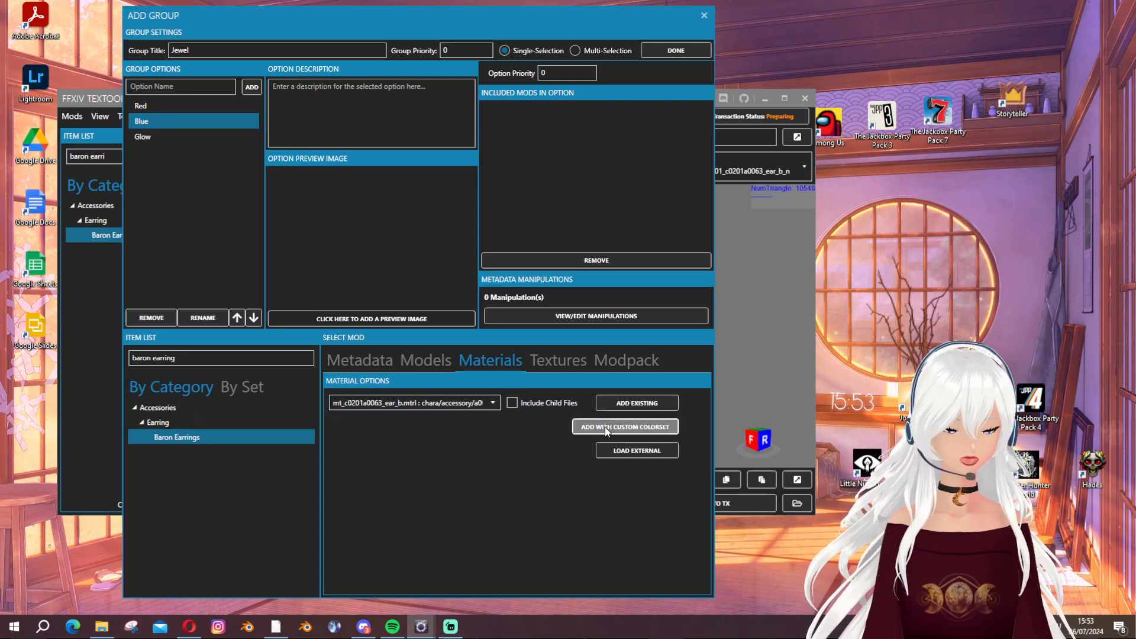
pyautogui.scroll(2, 176, 206)
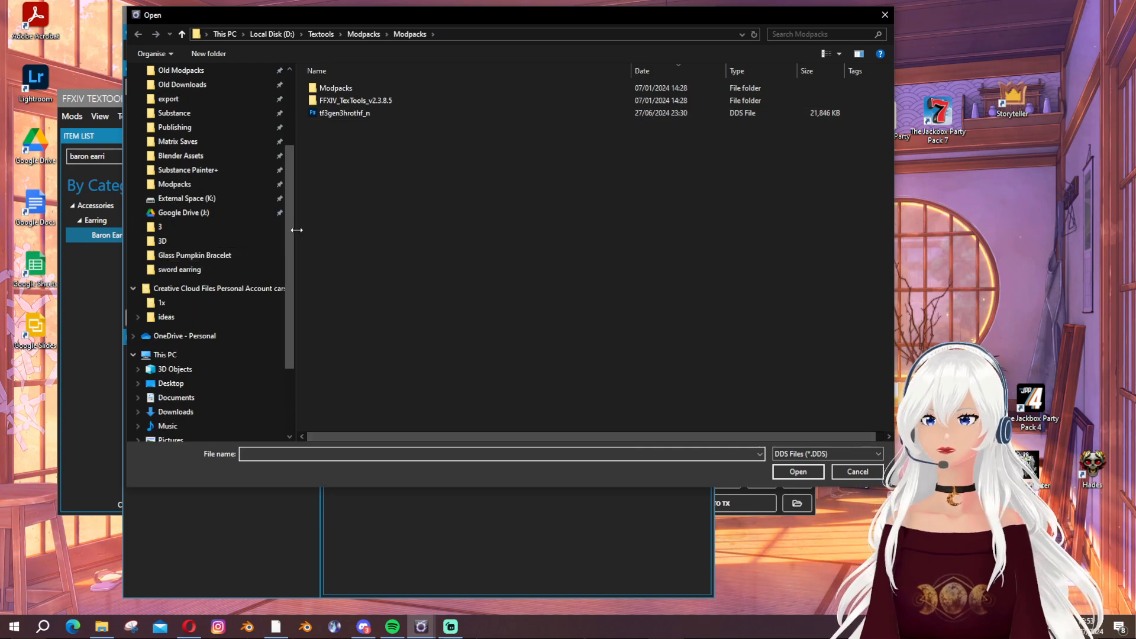
pyautogui.click(241, 253)
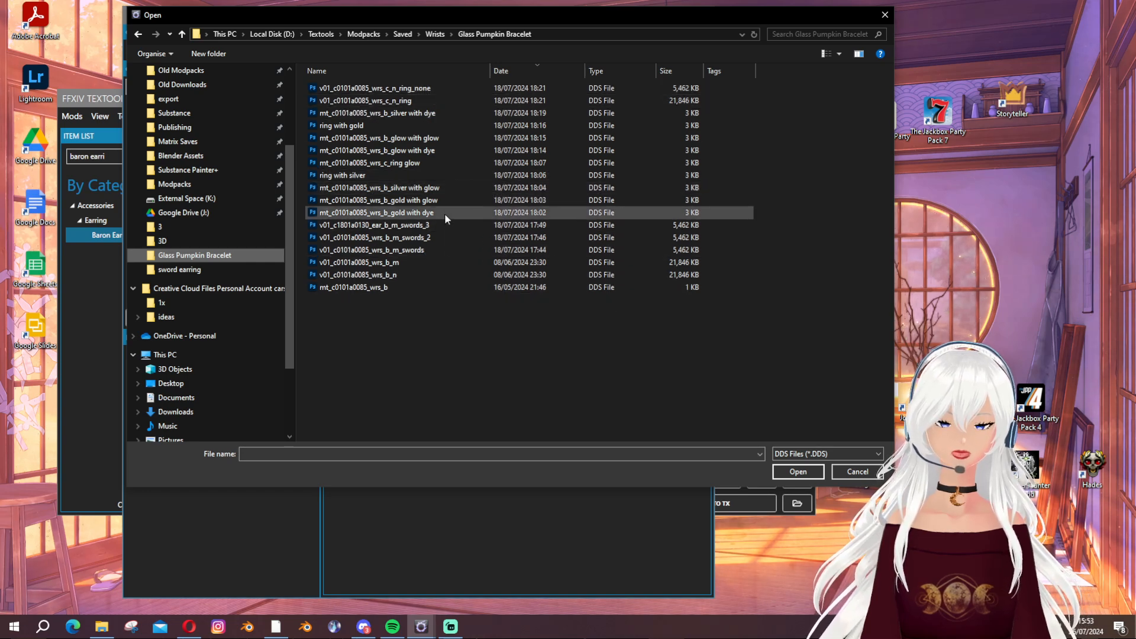
pyautogui.doubleClick(399, 214)
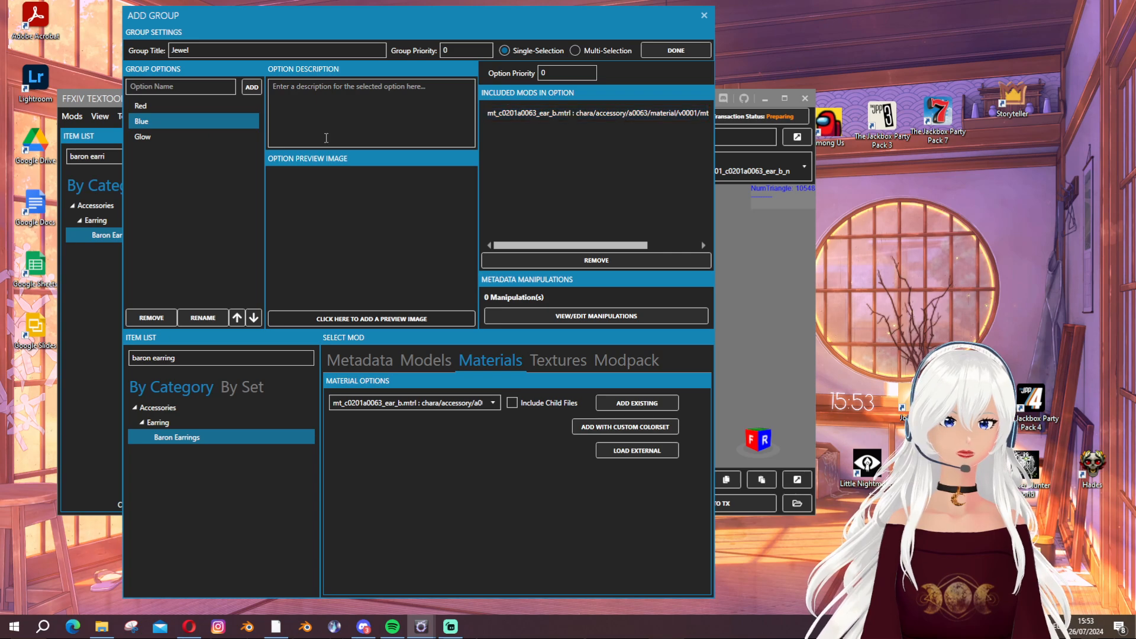
# Re-add mt_c0201a0063_ear_b.mtrl to the Blue option with the custom colorset "mt_c0101a0085_wrs_b_silver with dye", overwriting the included copy
pyautogui.click(157, 141)
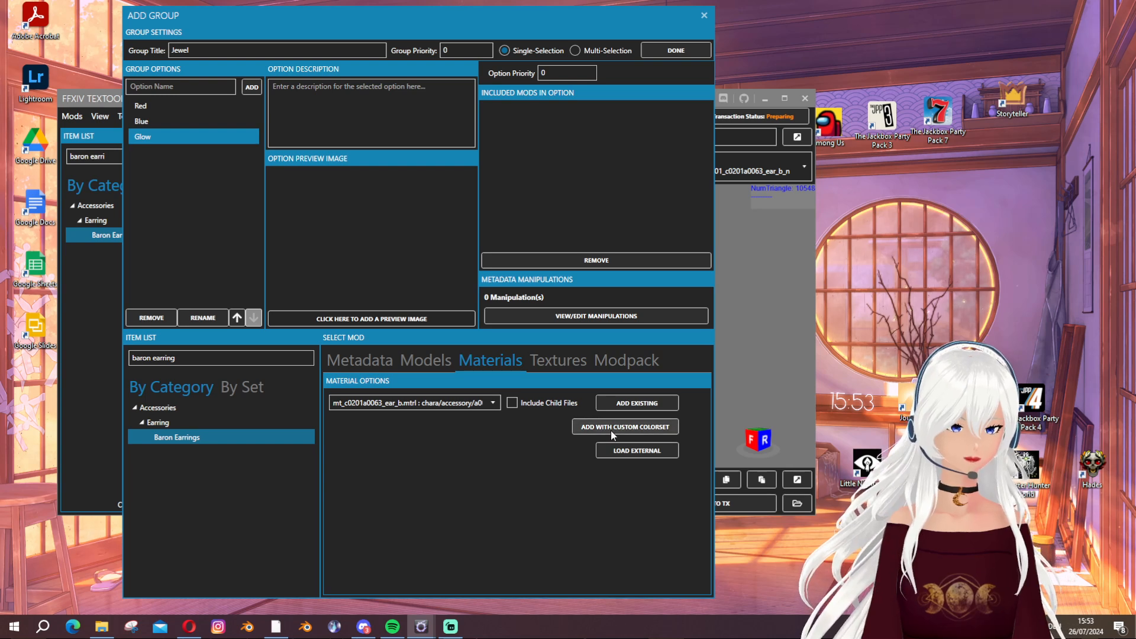
pyautogui.click(174, 122)
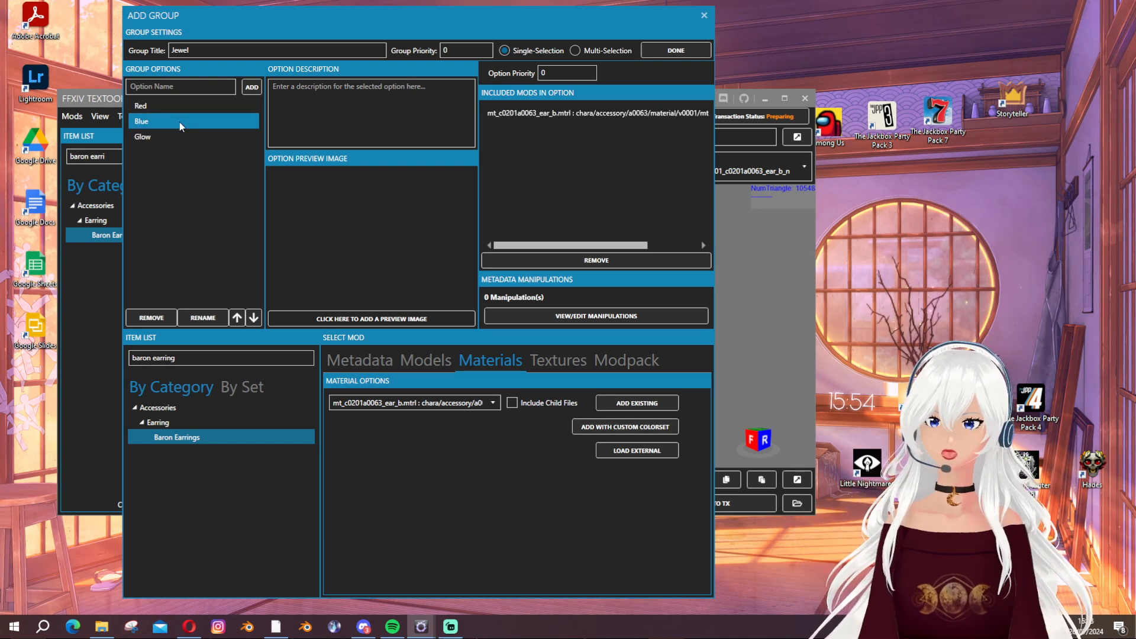
pyautogui.click(462, 403)
pyautogui.click(465, 419)
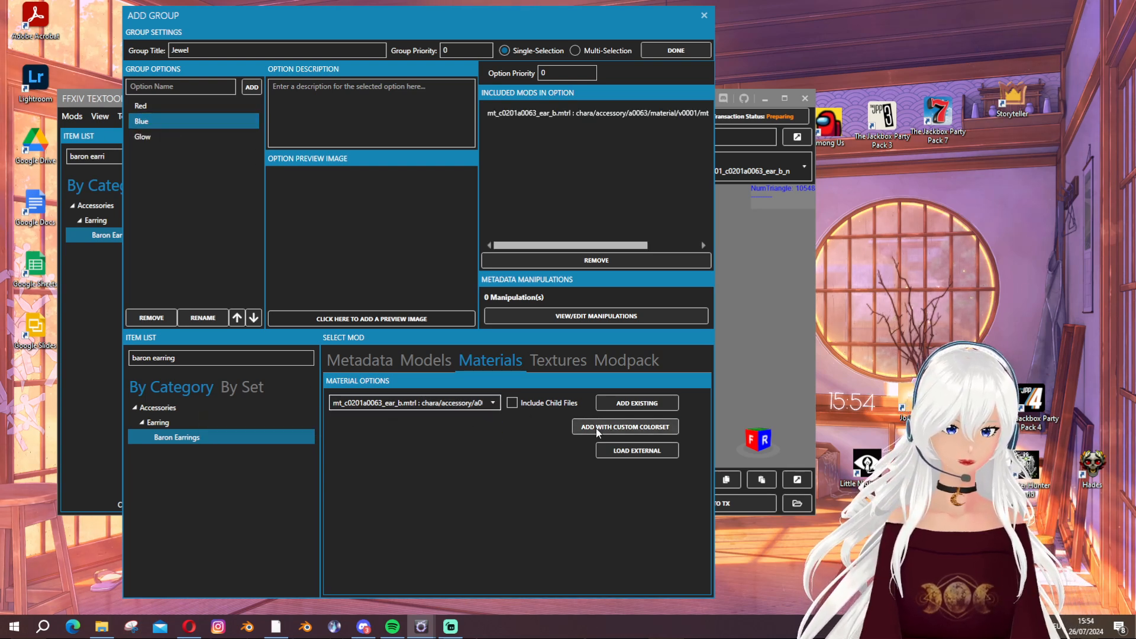
pyautogui.click(625, 427)
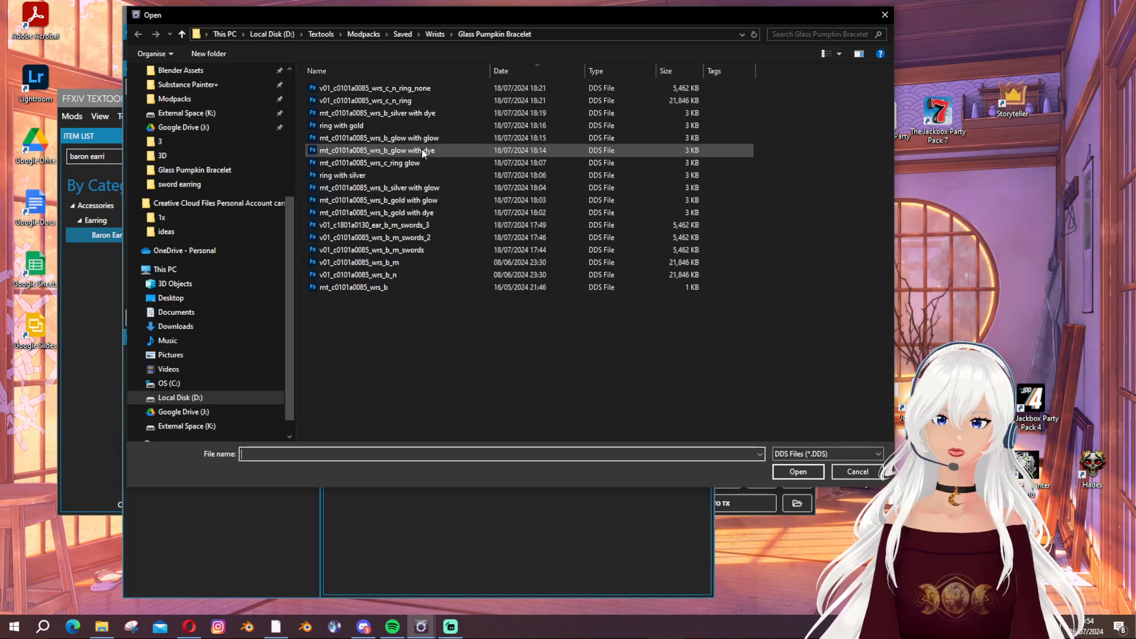
pyautogui.doubleClick(420, 113)
pyautogui.click(536, 336)
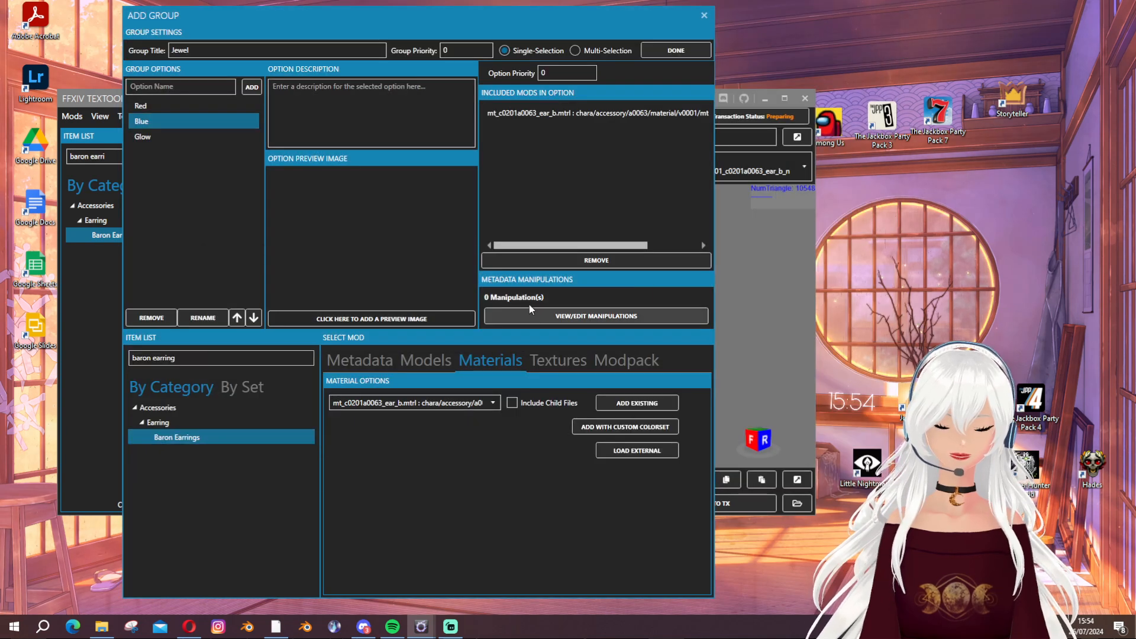
# Add mt_c0201a0063_ear_b.mtrl to the Glow option with the custom colorset "mt_c0101a0085_wrs_b_silver with glow" and finish the Jewel group
pyautogui.click(167, 138)
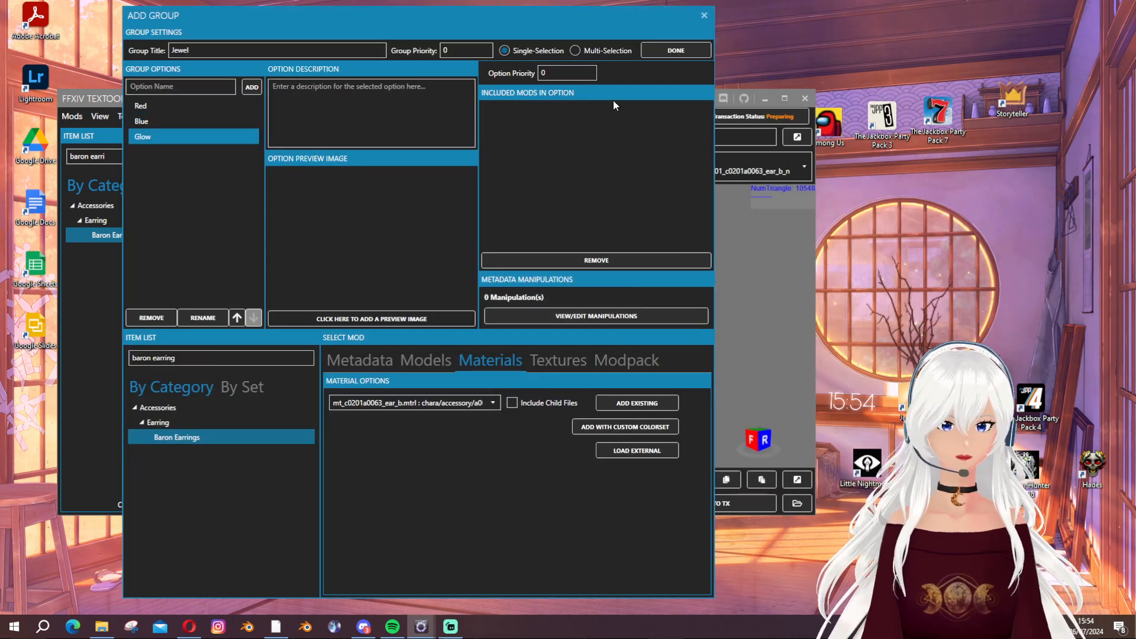
pyautogui.click(451, 402)
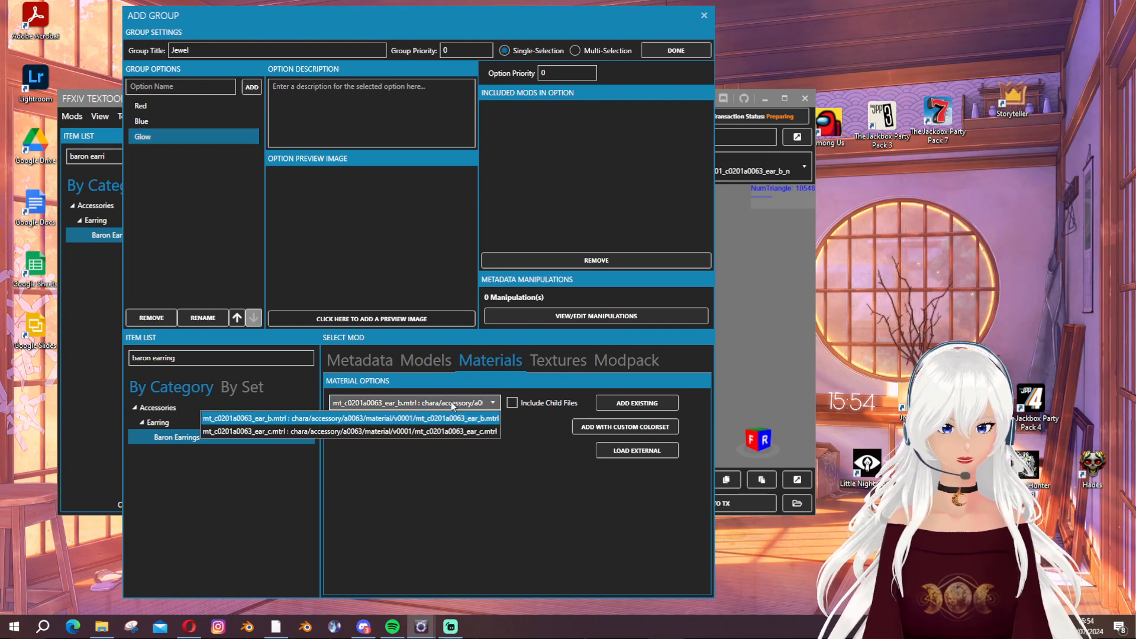
pyautogui.click(478, 418)
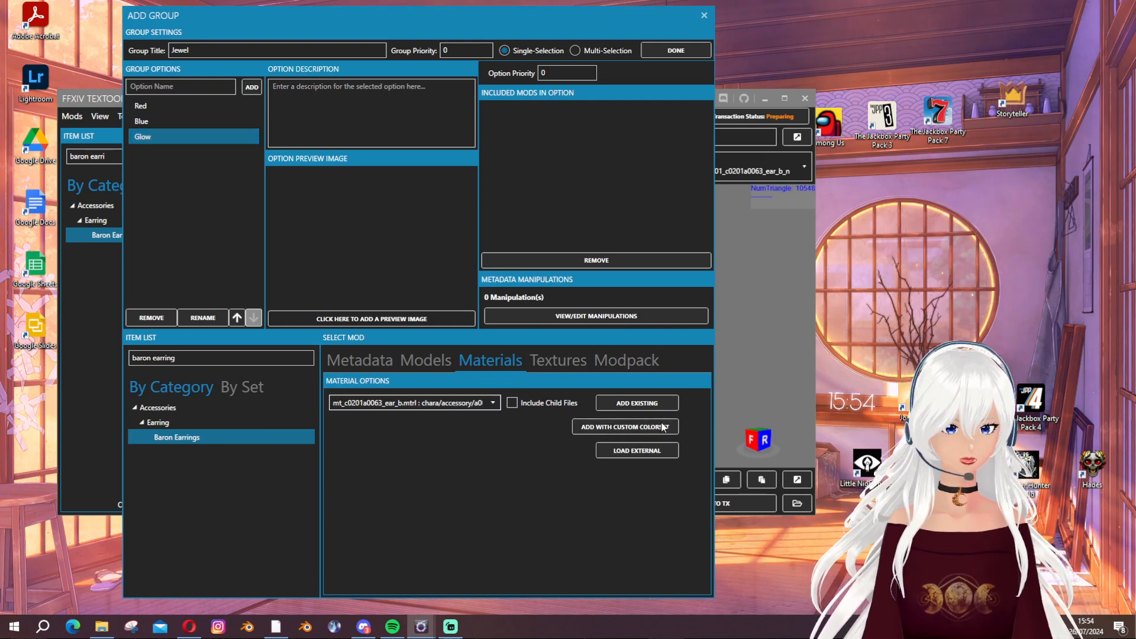
pyautogui.click(620, 428)
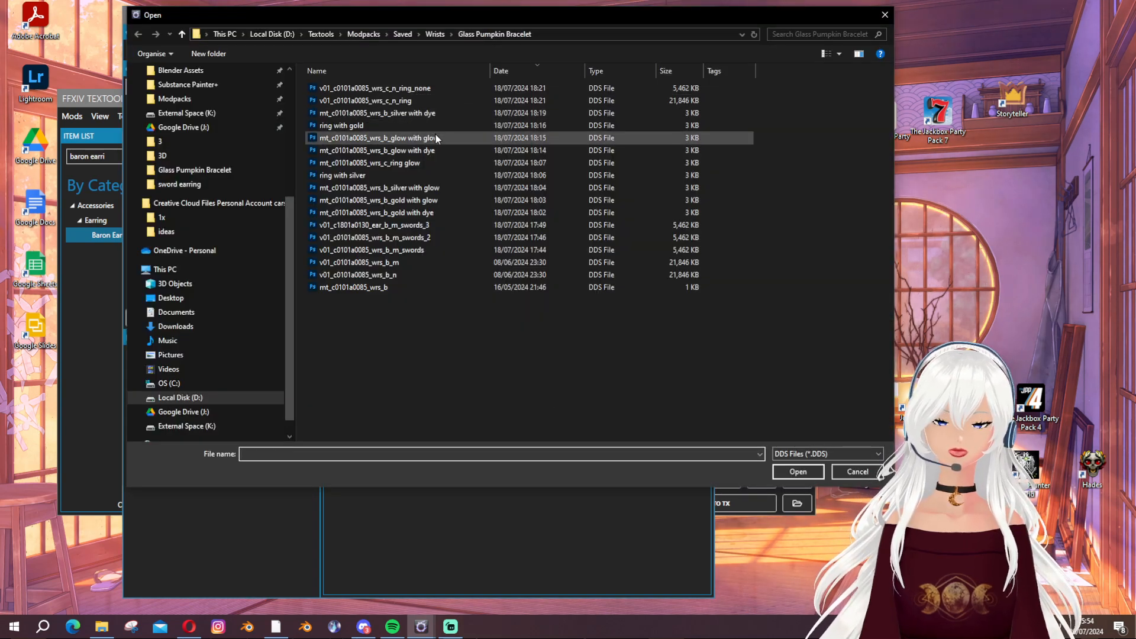
pyautogui.doubleClick(424, 191)
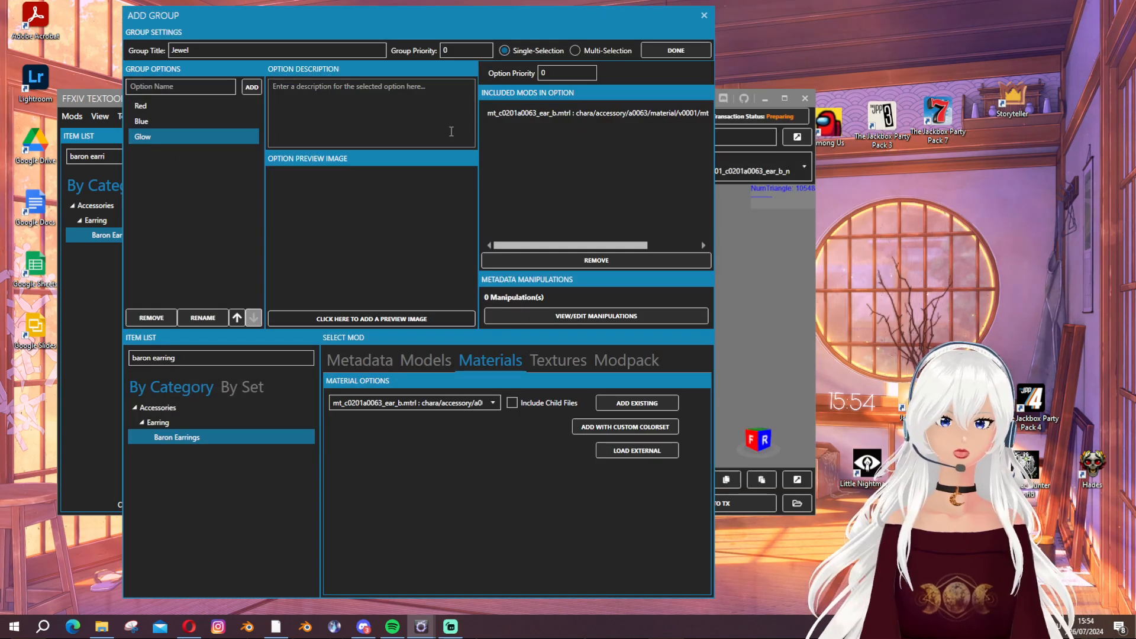
pyautogui.click(676, 51)
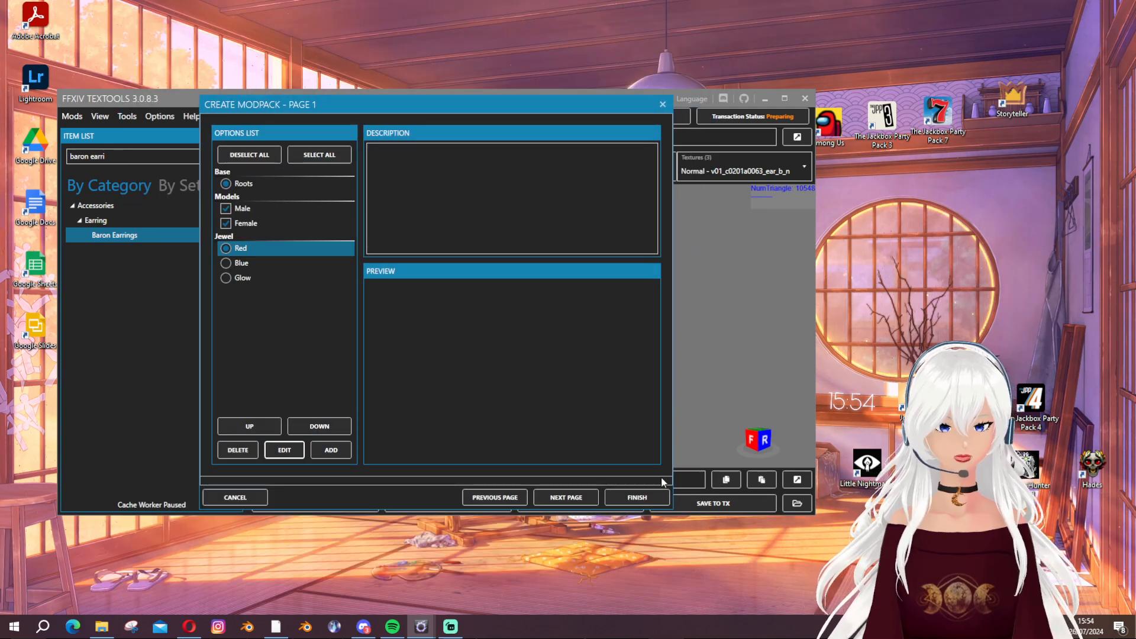
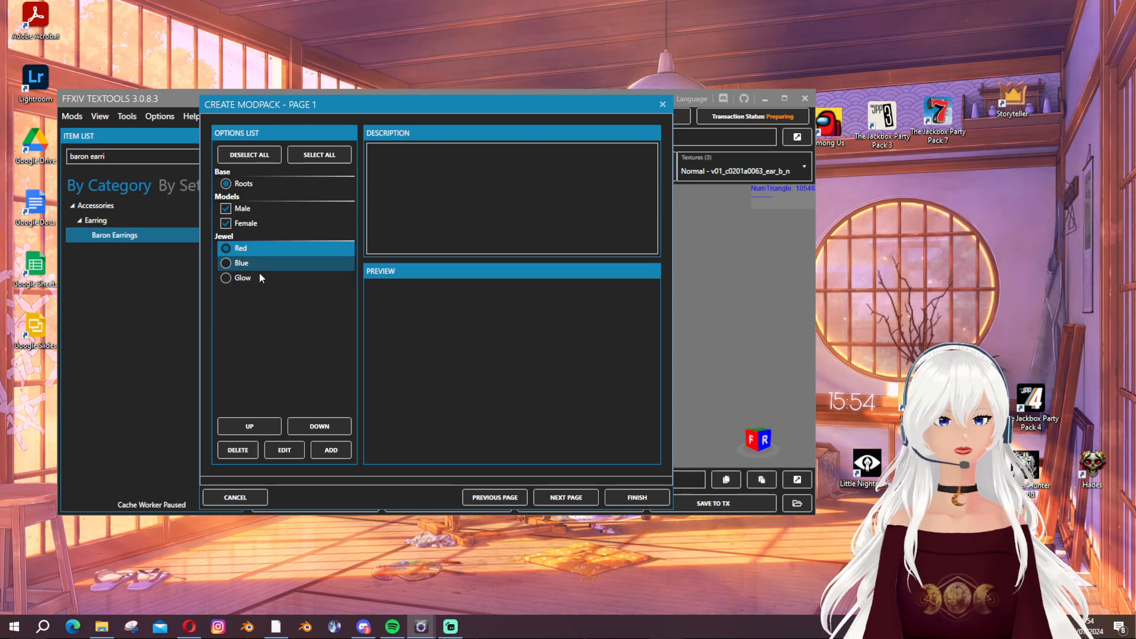
# Finish the modpack and save it as "red earrings test", replacing the existing file, then close the modpack creator
pyautogui.click(641, 497)
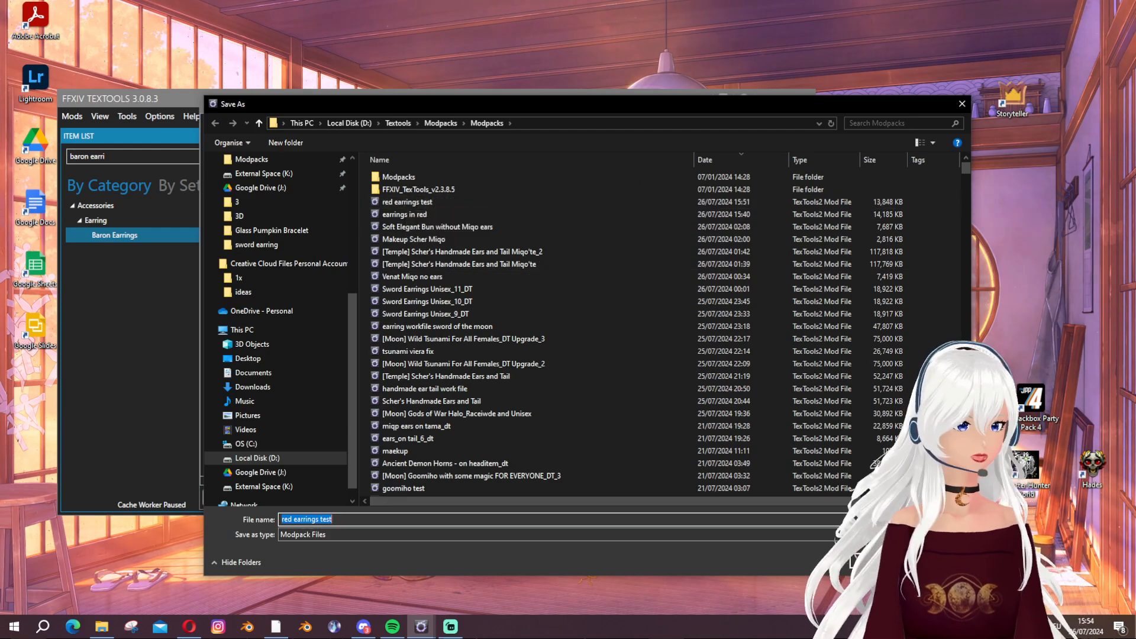
pyautogui.click(884, 563)
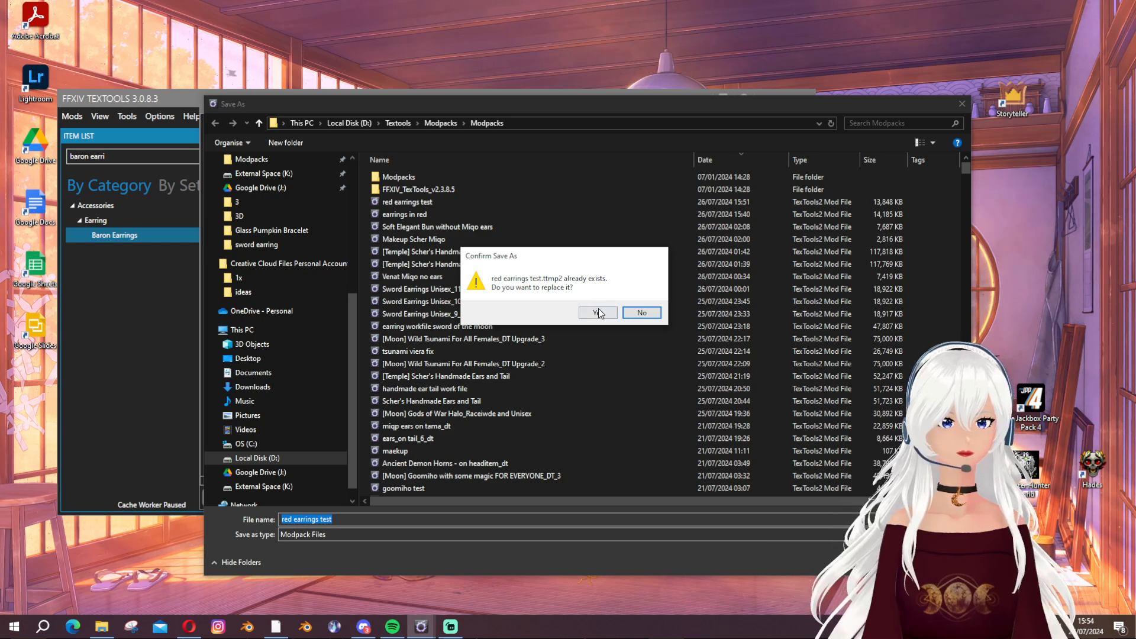
pyautogui.click(598, 314)
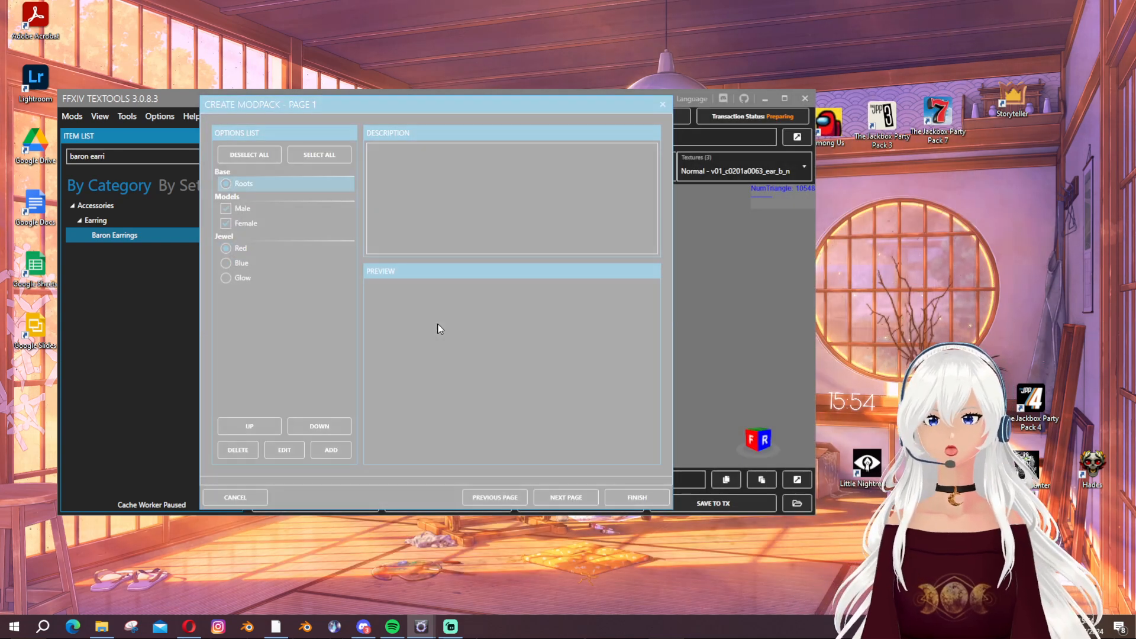
pyautogui.click(525, 329)
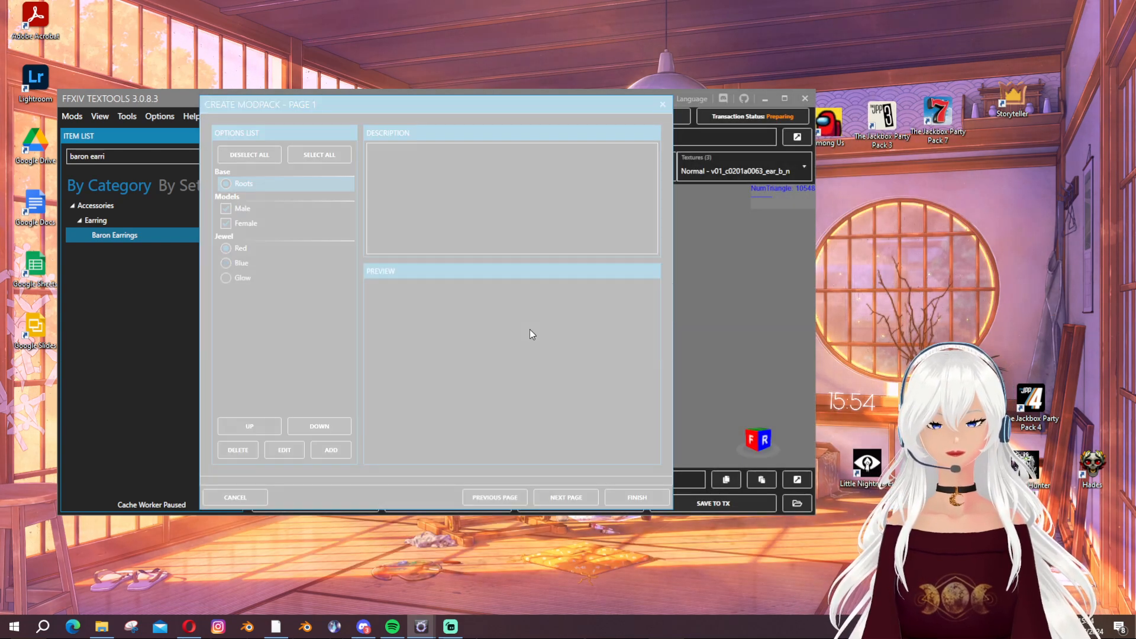
pyautogui.click(663, 104)
pyautogui.moveTo(541, 329); pyautogui.dragTo(556, 304)
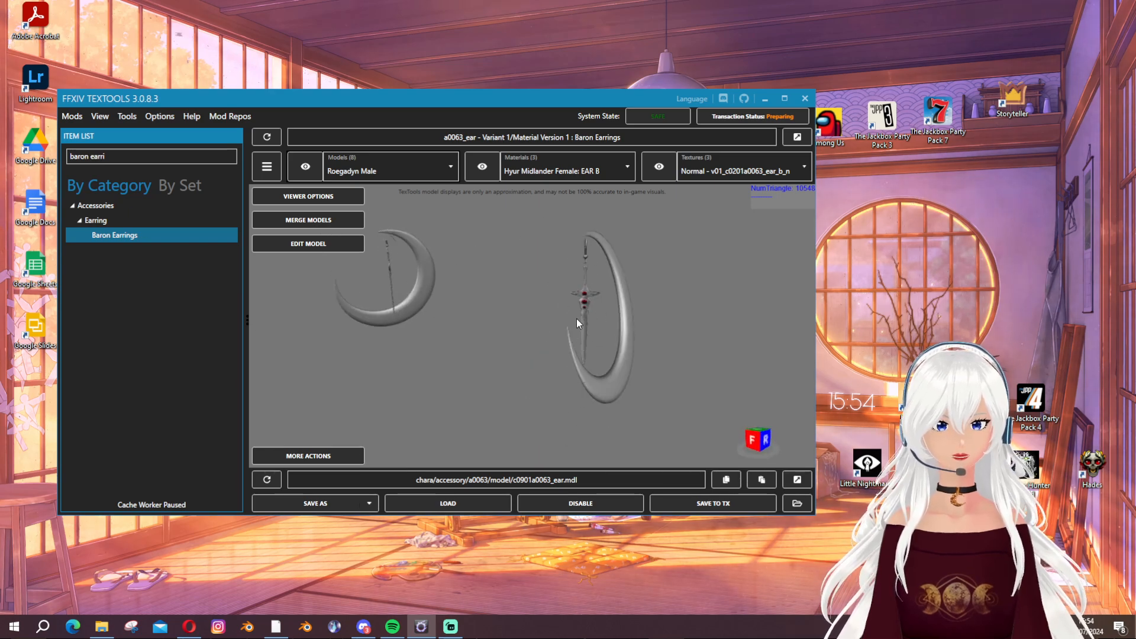
# Import the "red earrings test" modpack with the Blue option selected in the Jewel group
pyautogui.click(72, 116)
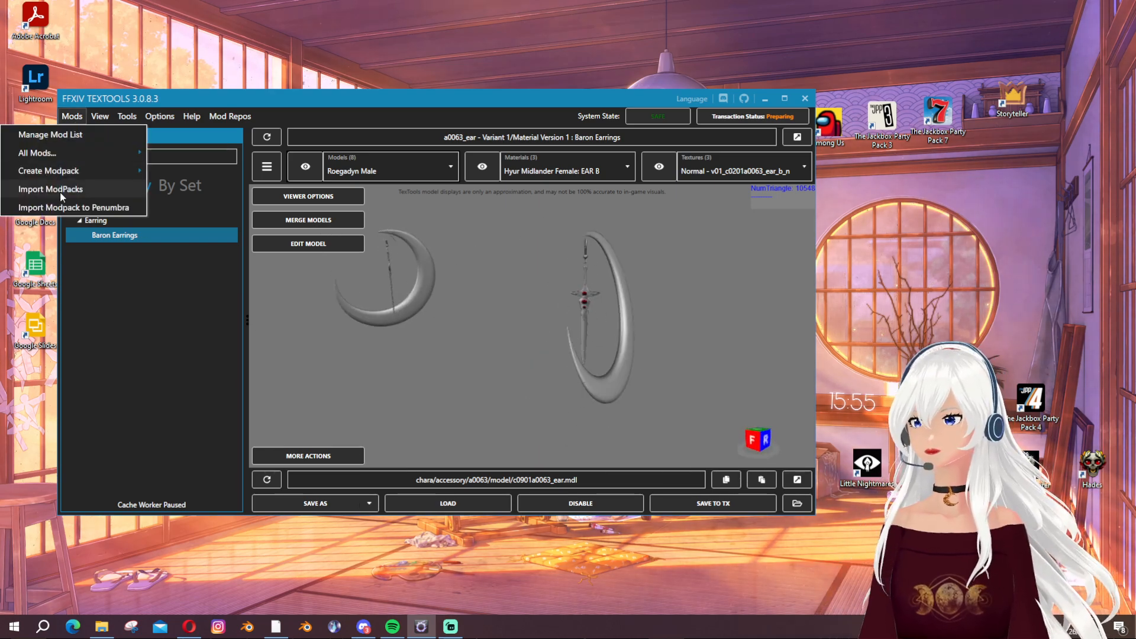
pyautogui.click(59, 192)
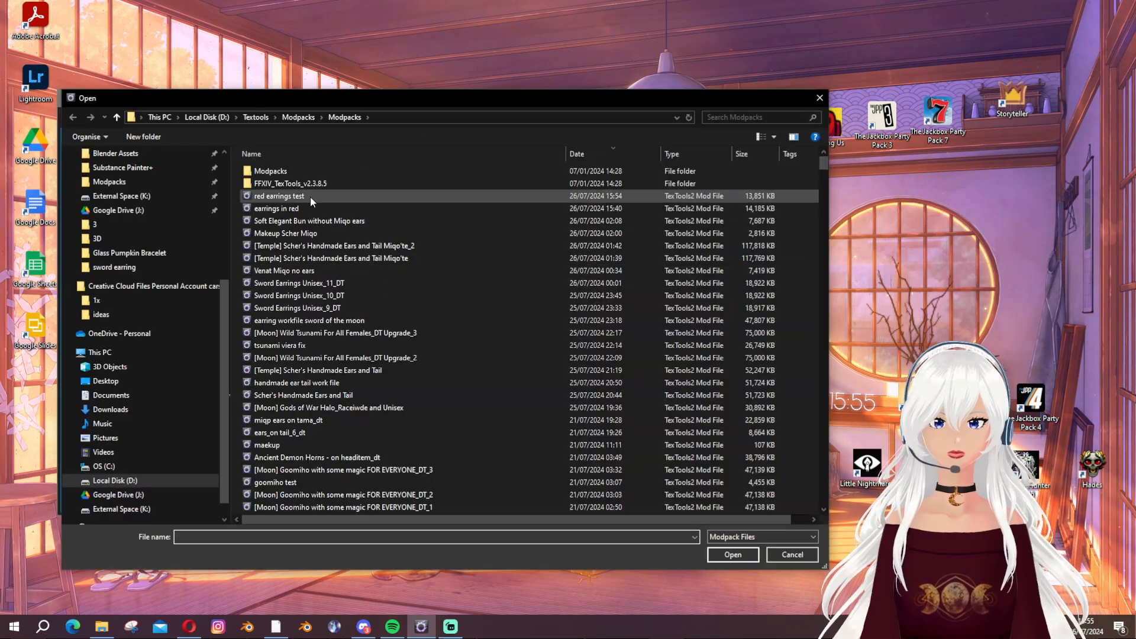
pyautogui.doubleClick(310, 196)
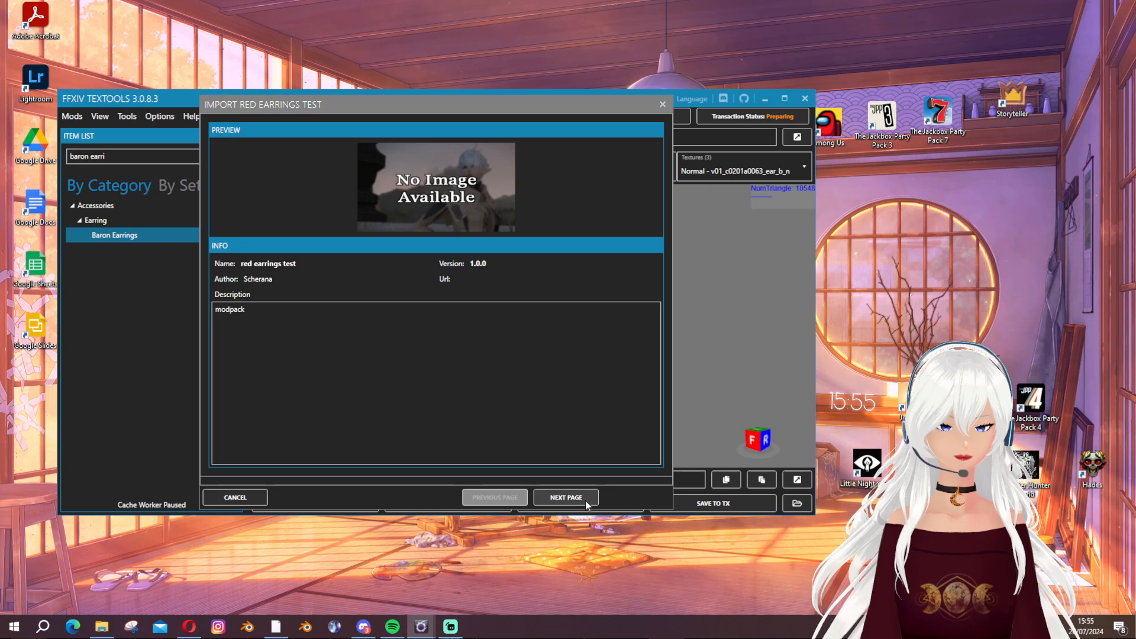
pyautogui.click(566, 498)
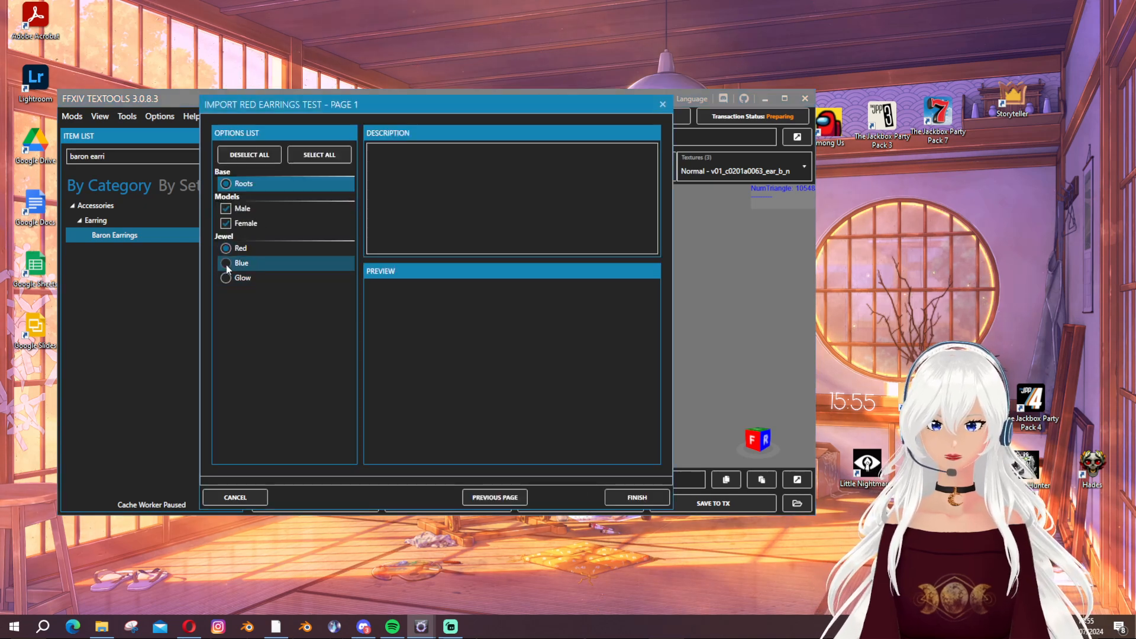
pyautogui.click(226, 264)
pyautogui.click(635, 499)
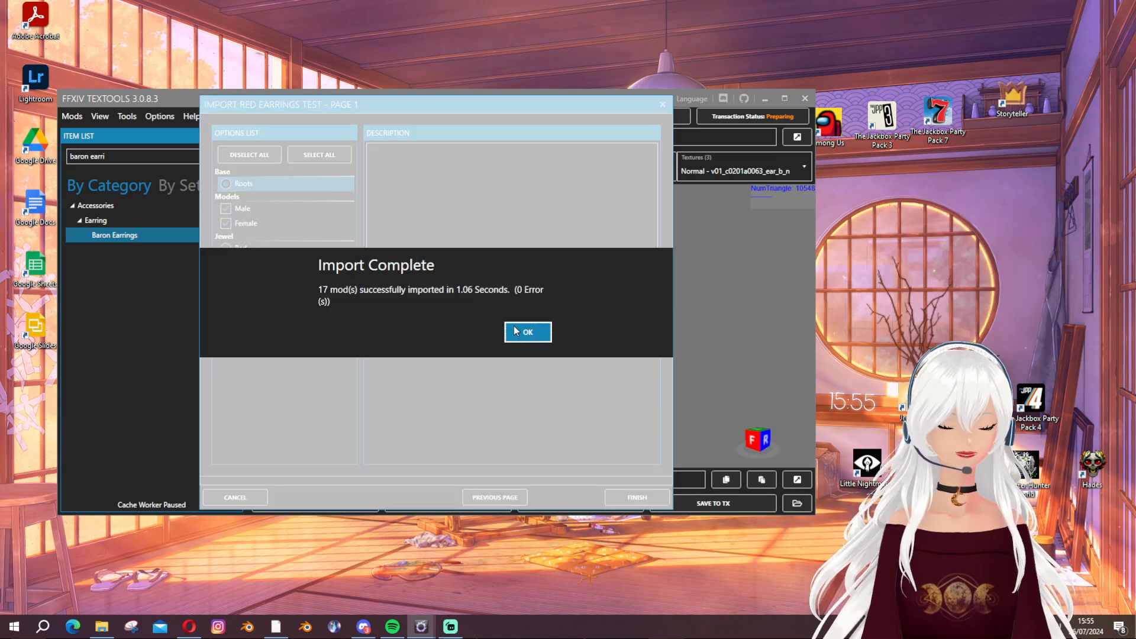
pyautogui.press('Return')
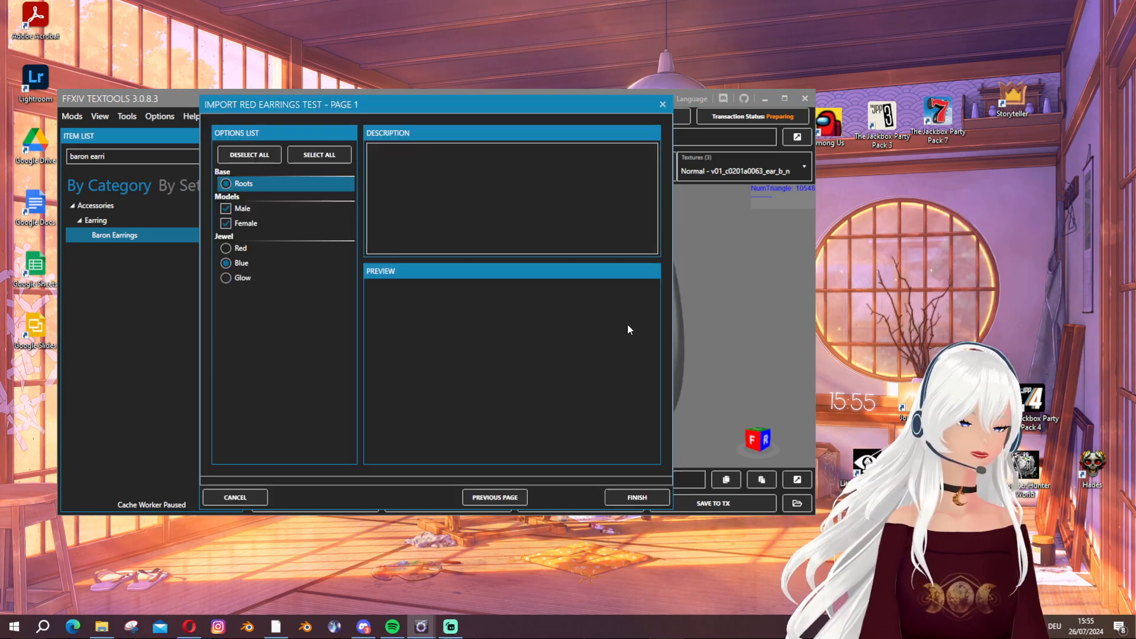
# Examine the imported earrings' jewels in the model view and the modified files listed for the current transaction
pyautogui.moveTo(631, 321); pyautogui.dragTo(590, 332)
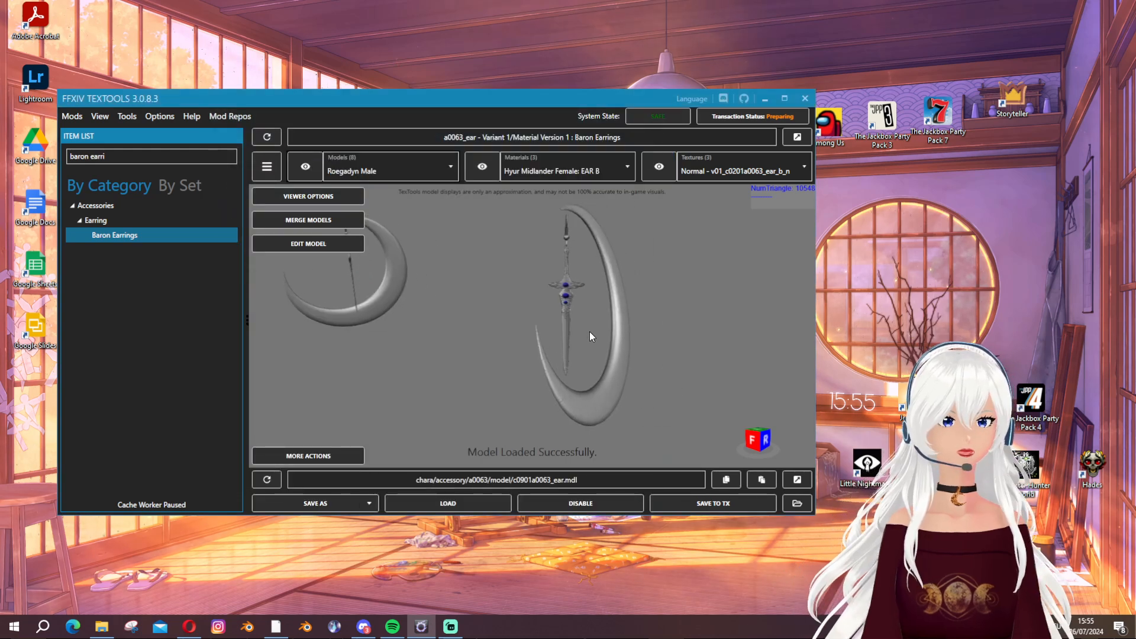
pyautogui.scroll(-2, 589, 332)
pyautogui.moveTo(589, 331)
pyautogui.mouseDown(button='right')
pyautogui.moveTo(535, 319)
pyautogui.moveTo(631, 310)
pyautogui.moveTo(569, 312)
pyautogui.moveTo(582, 346)
pyautogui.mouseUp(button='right')
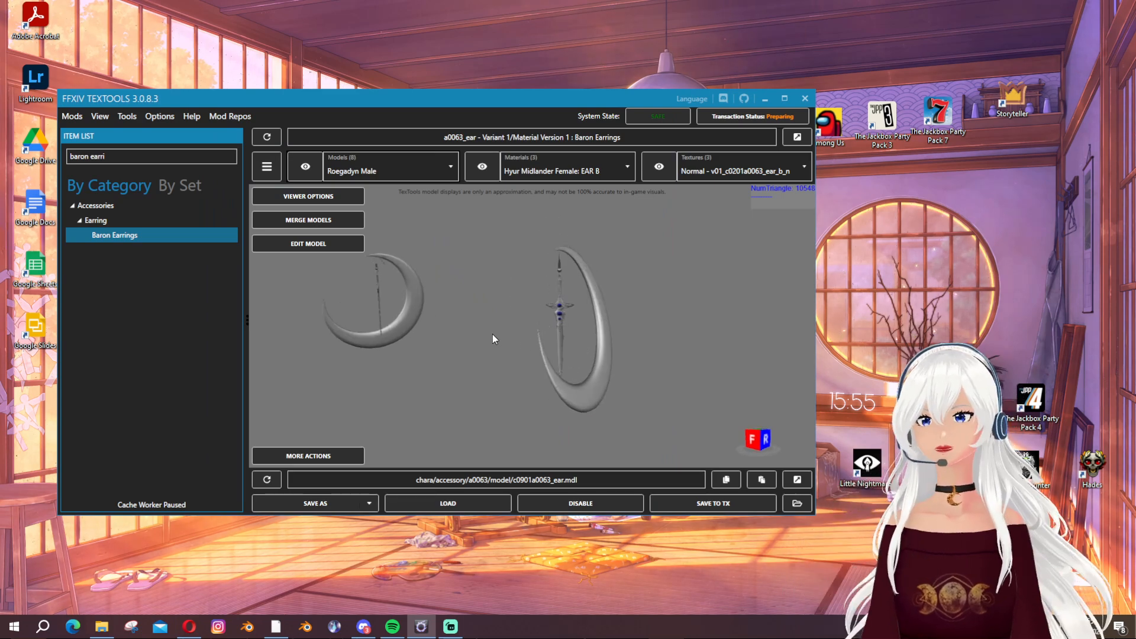
pyautogui.scroll(5, 492, 334)
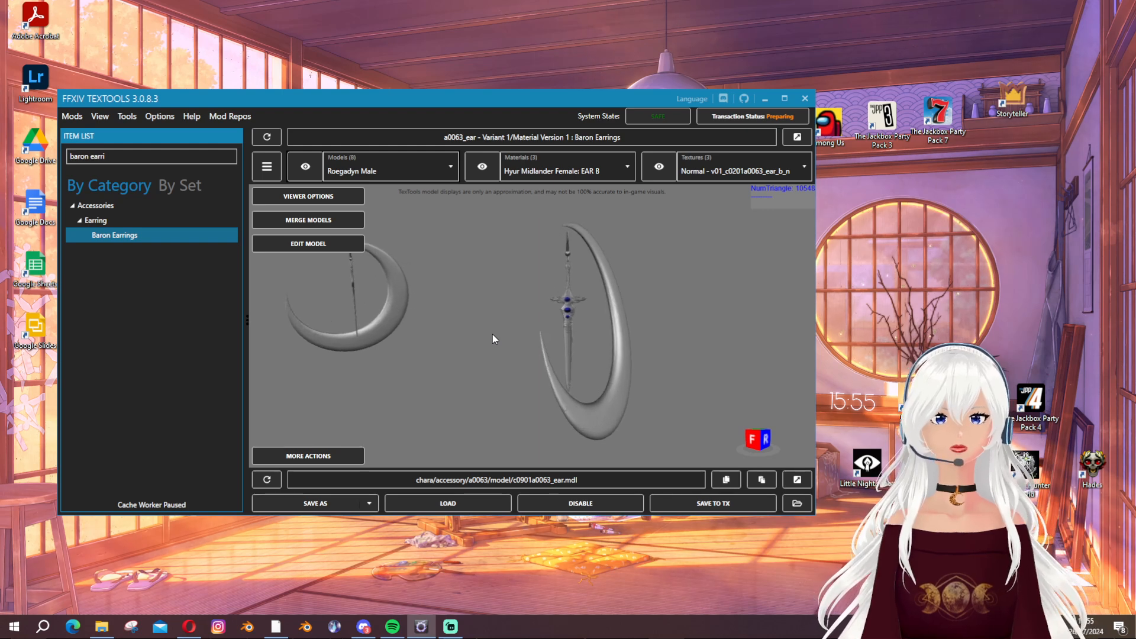
pyautogui.scroll(-3, 495, 350)
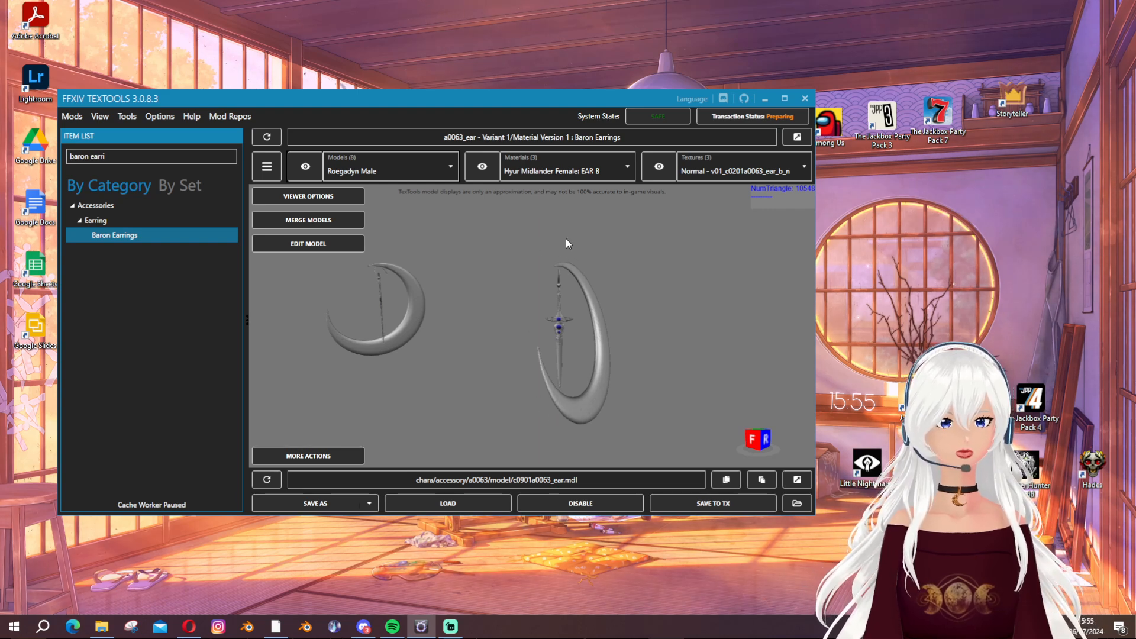
pyautogui.click(752, 118)
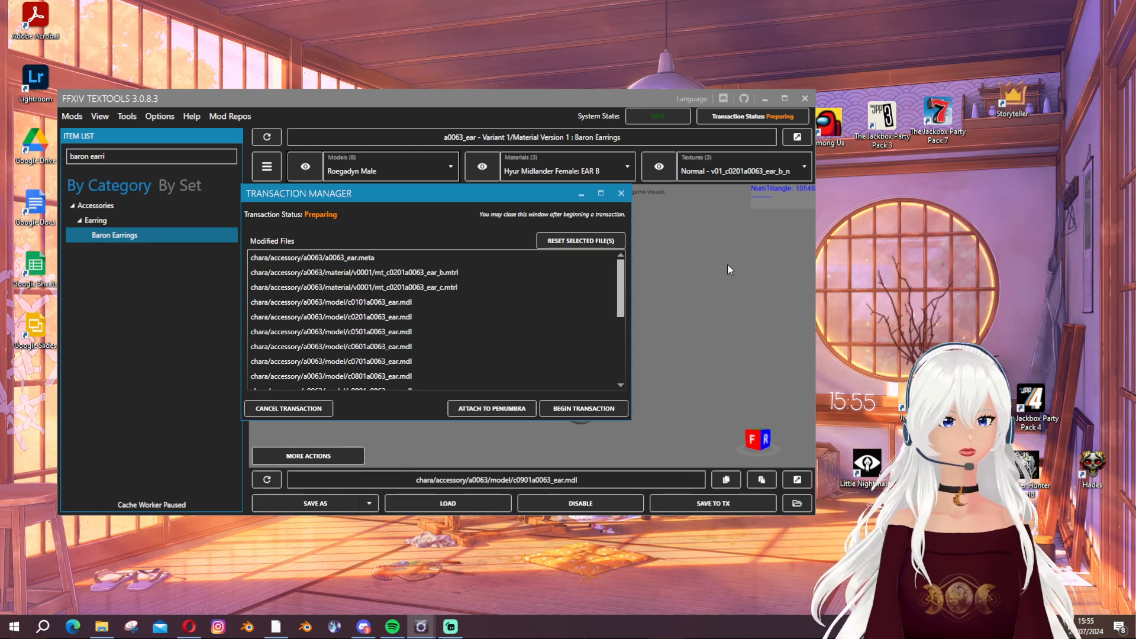
pyautogui.click(621, 194)
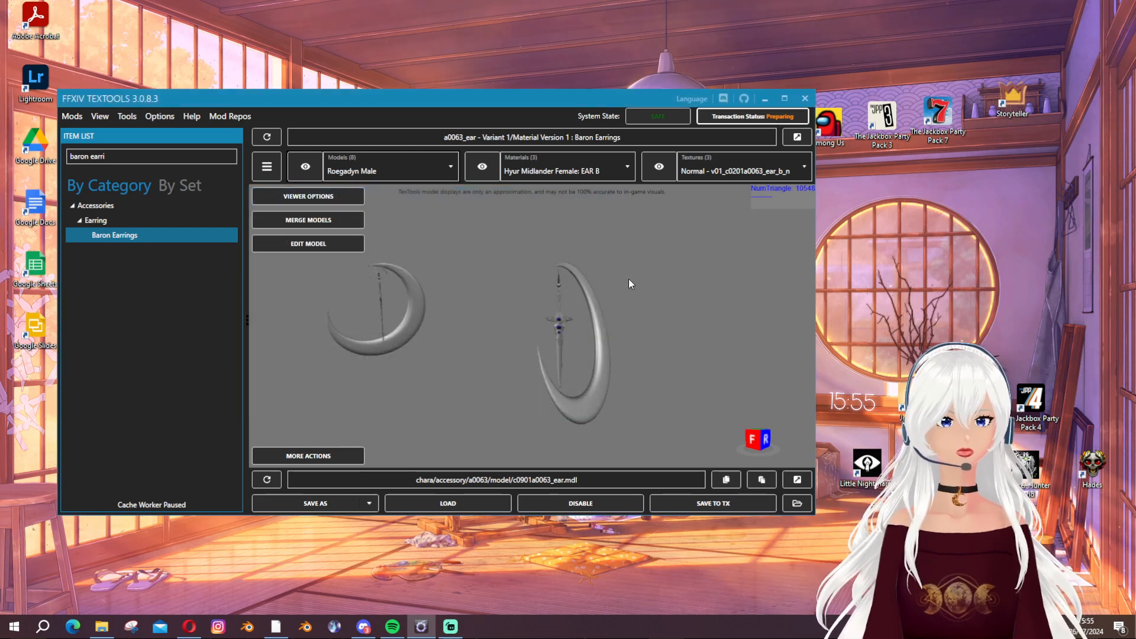
pyautogui.moveTo(583, 310); pyautogui.dragTo(574, 309)
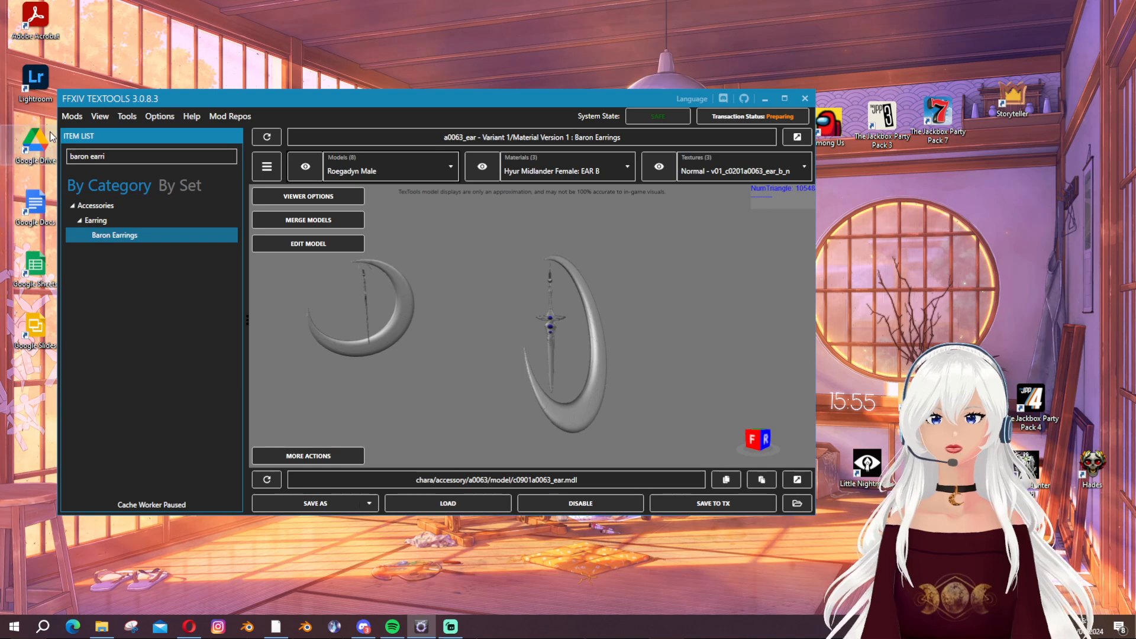
# Start a new advanced modpack and load its contents from the existing "red earrings test" modpack
pyautogui.click(70, 118)
pyautogui.moveTo(89, 171)
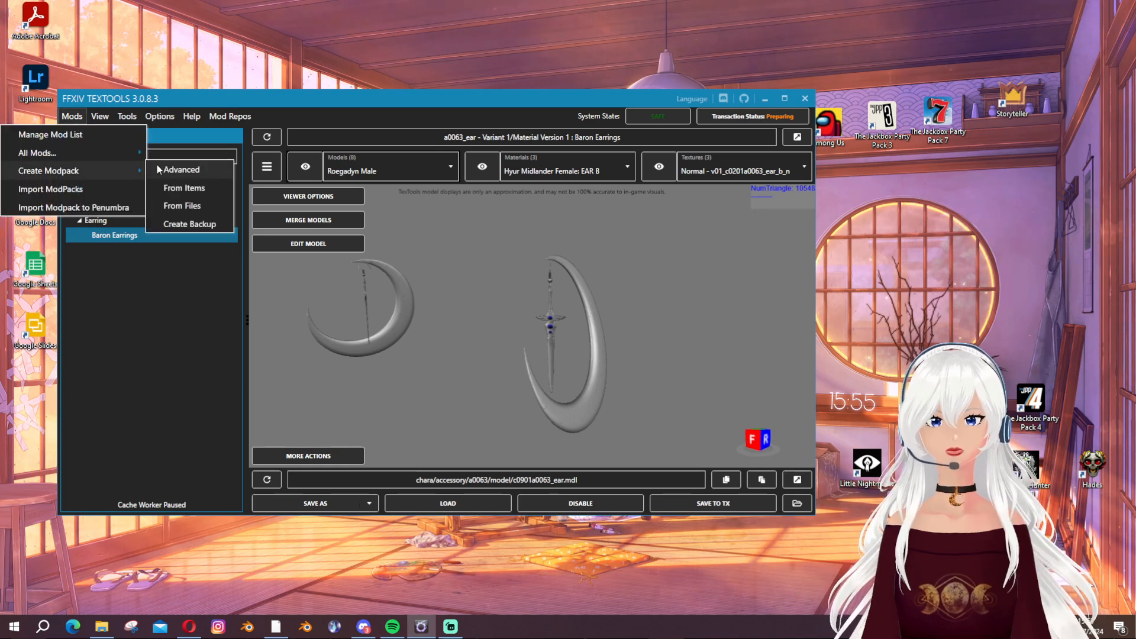
pyautogui.click(179, 169)
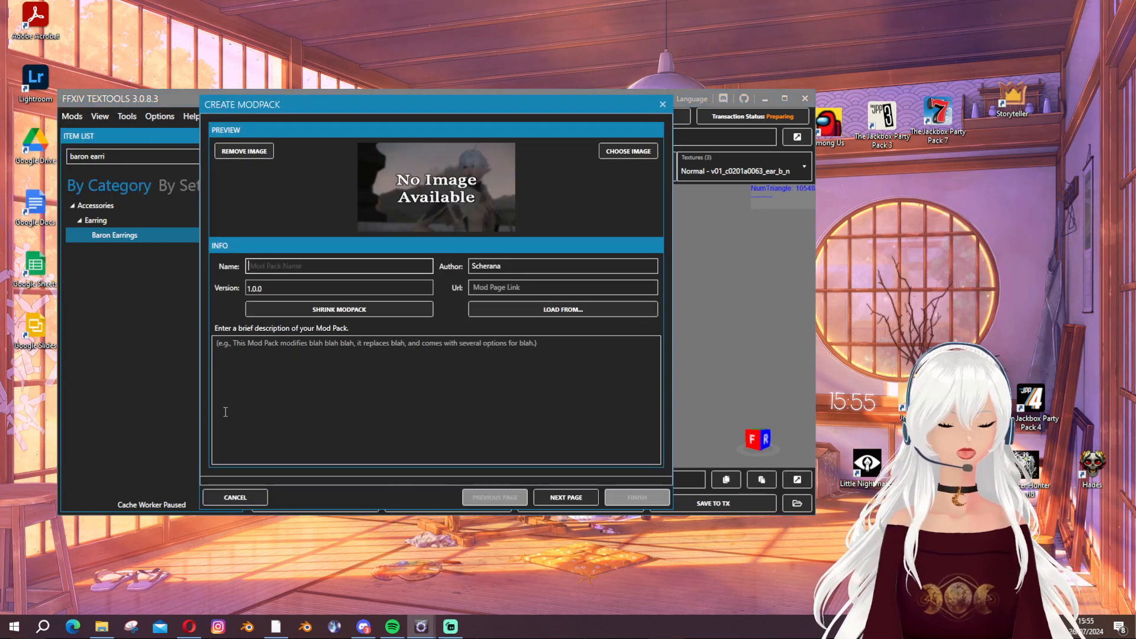
pyautogui.click(575, 309)
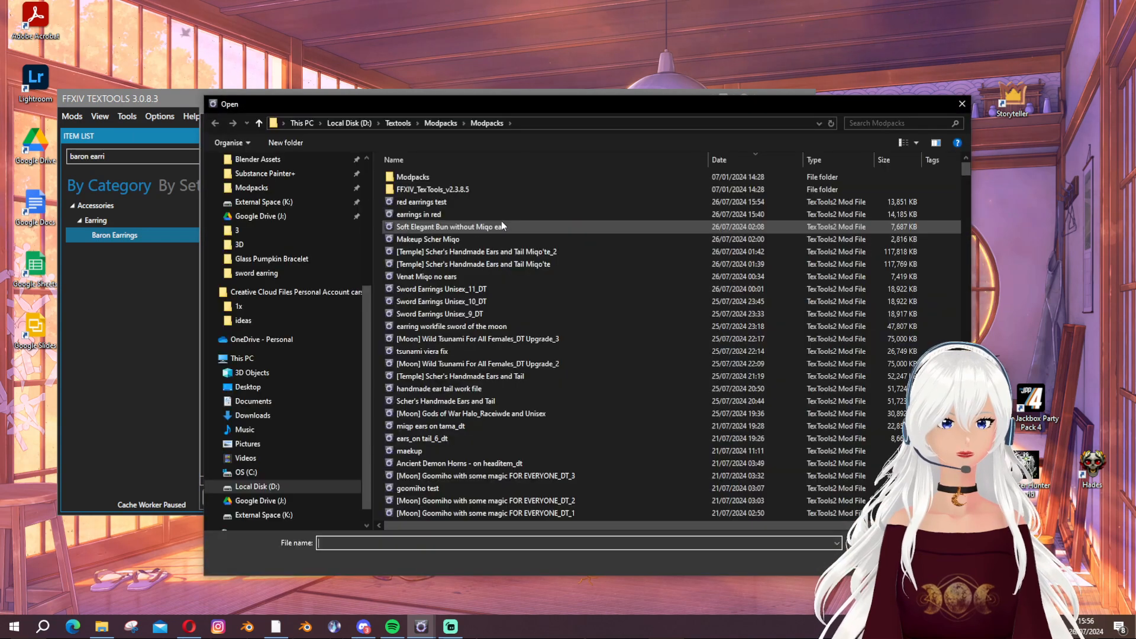
pyautogui.doubleClick(431, 204)
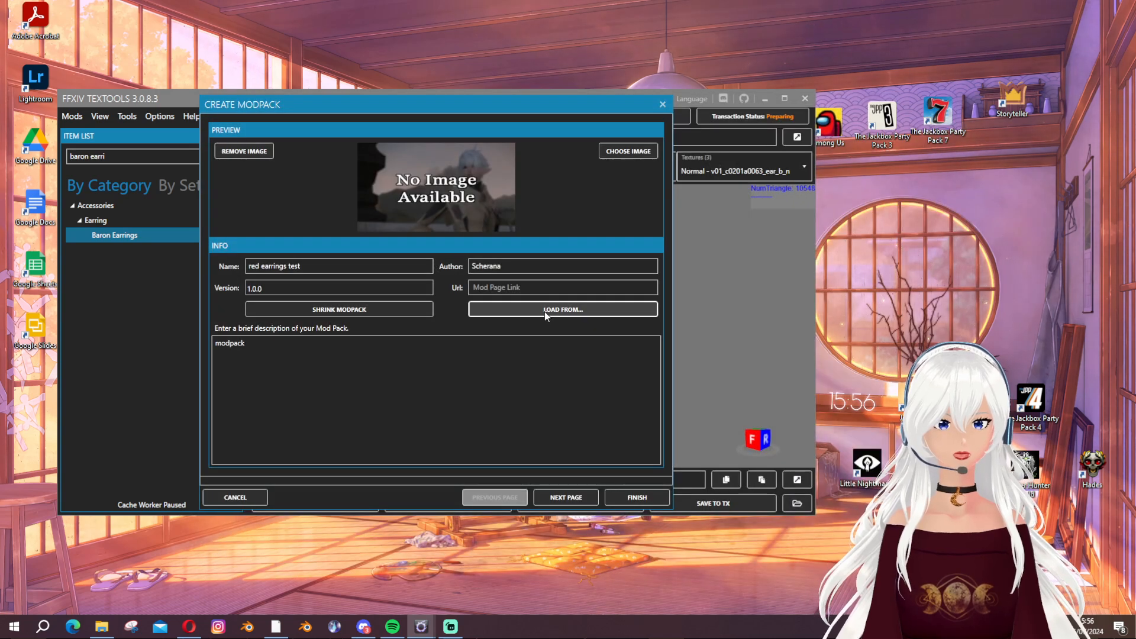
# Load "[Moon] Wild Tsunami For All Females_DT Upgrade_3" into the modpack creator, examine its option groups, and close the creator without saving
pyautogui.click(545, 310)
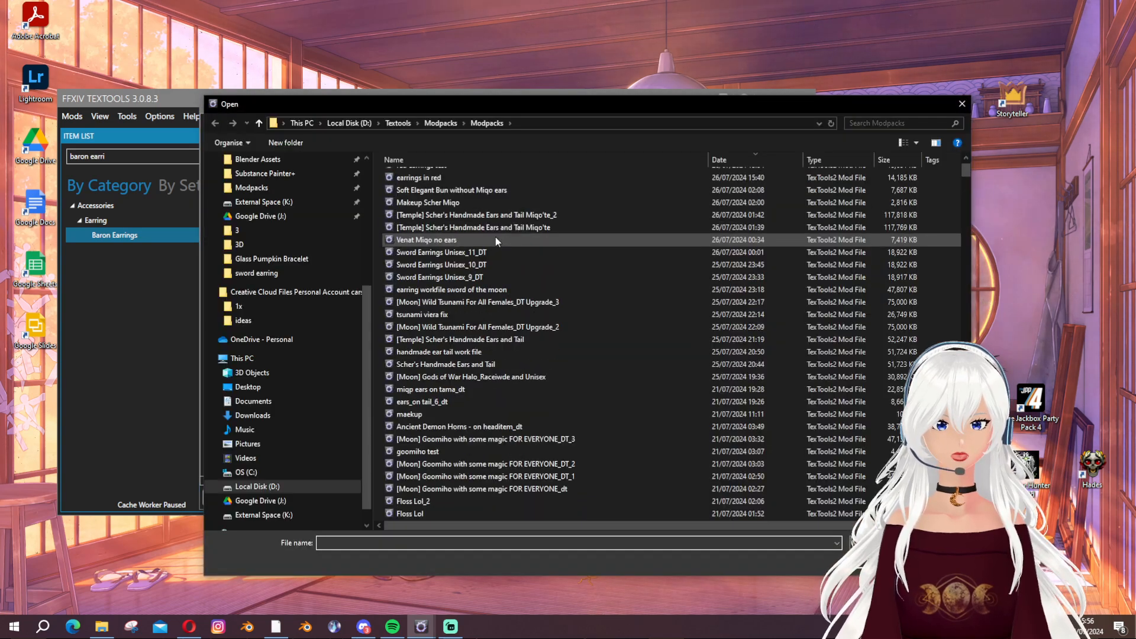
pyautogui.doubleClick(468, 303)
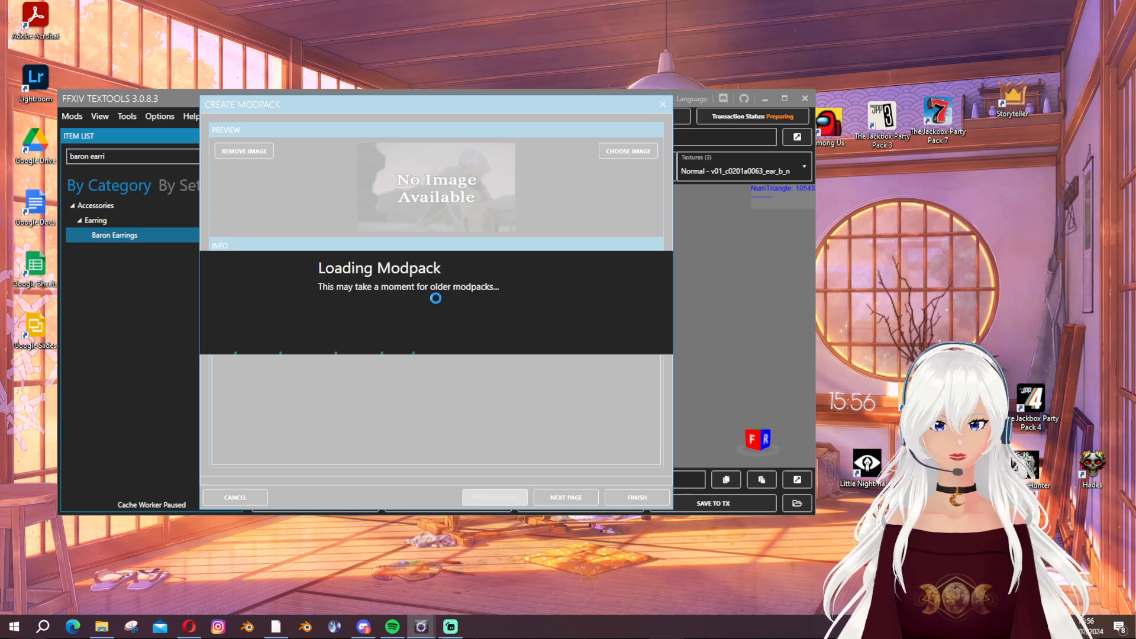
pyautogui.click(583, 501)
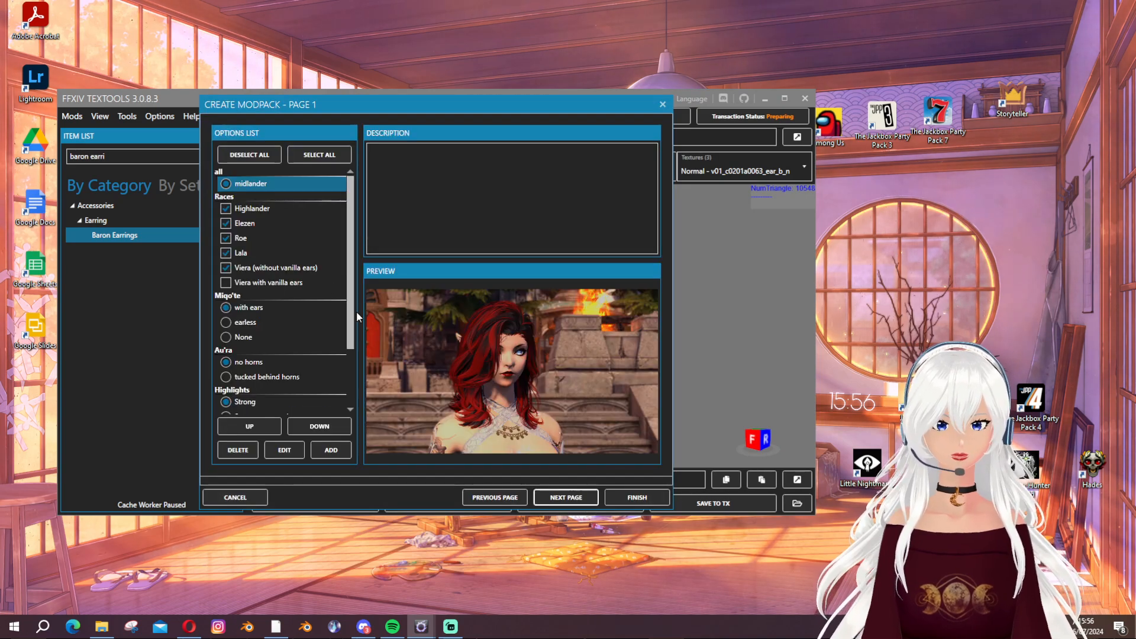
pyautogui.scroll(-2, 286, 343)
pyautogui.scroll(2, 278, 333)
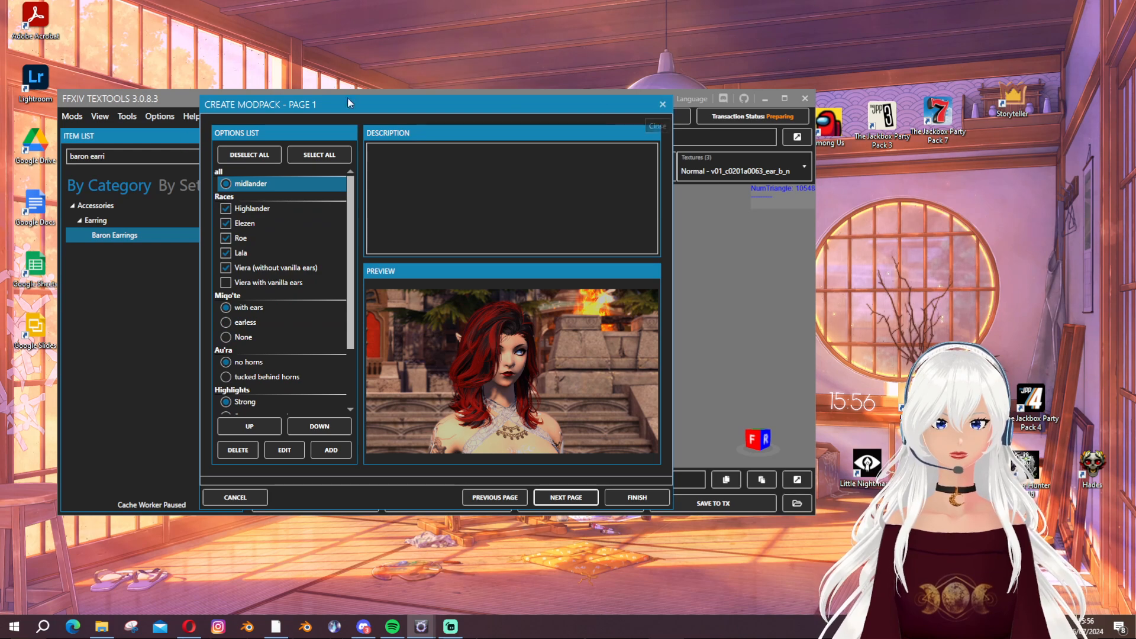
pyautogui.click(658, 108)
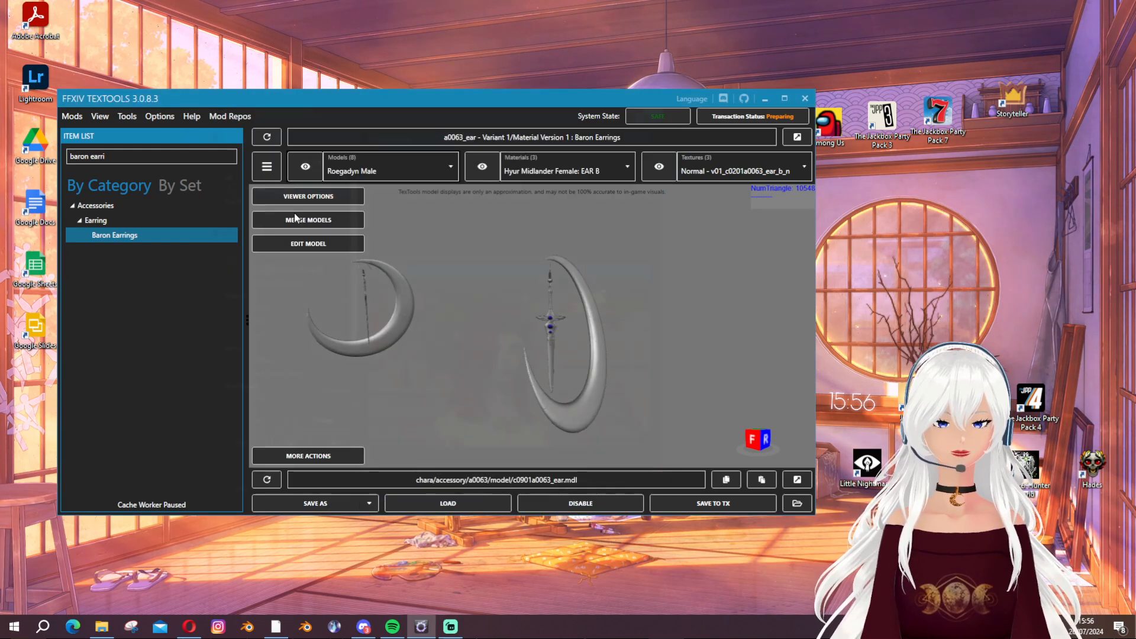
# Load "Venat Miqo no ears" into a new advanced modpack, examine its options page, and close the creator without saving
pyautogui.click(72, 116)
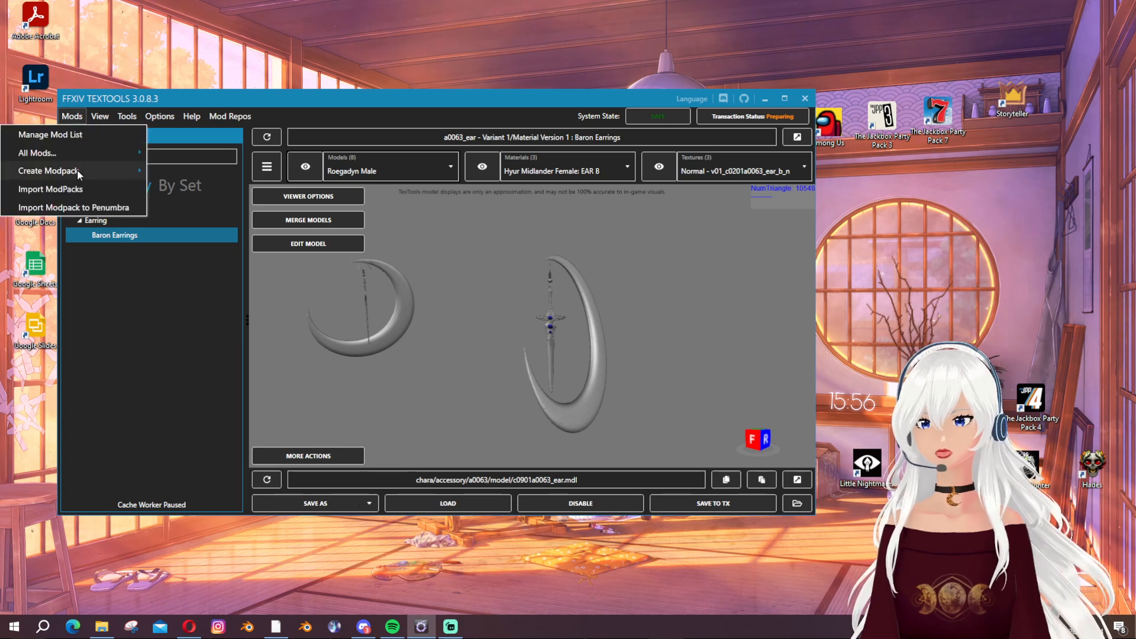
pyautogui.moveTo(77, 170)
pyautogui.click(180, 170)
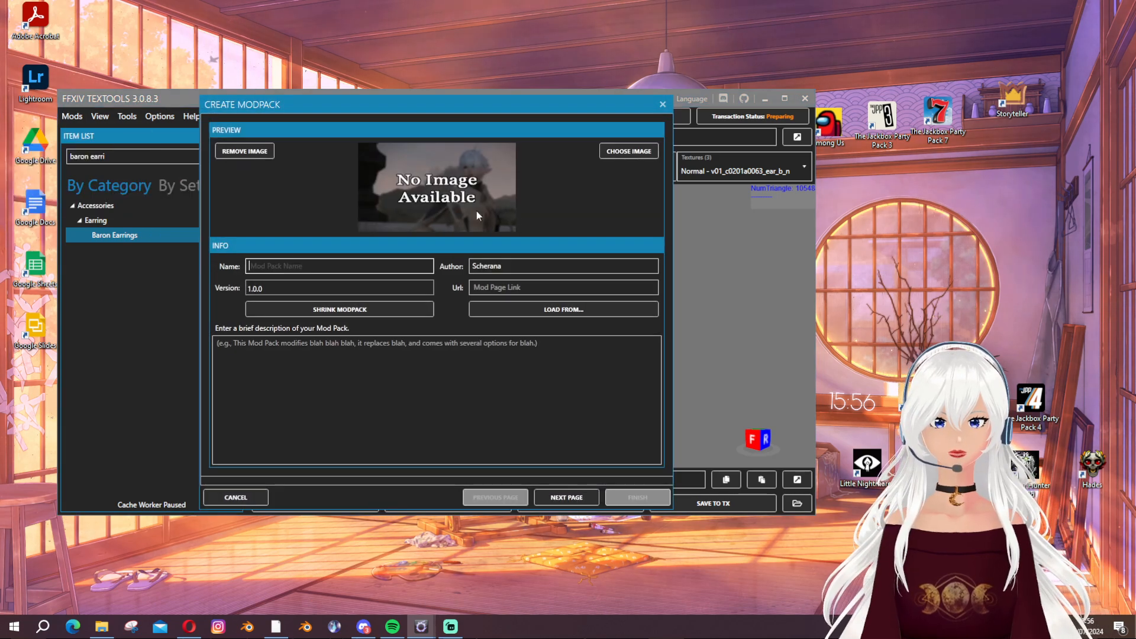
pyautogui.click(588, 310)
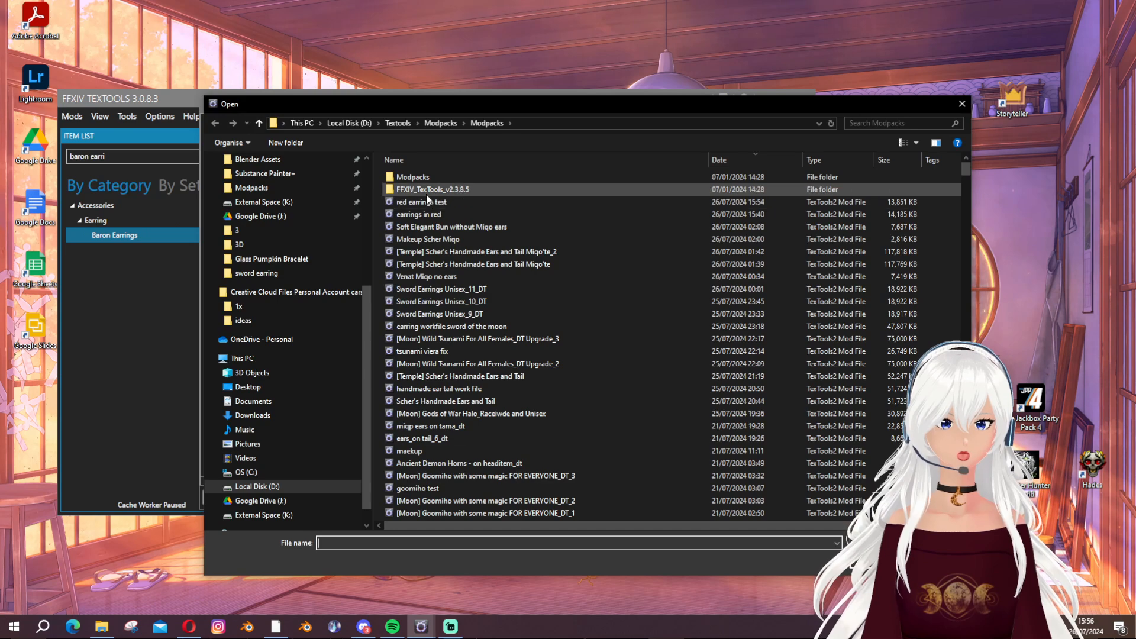
pyautogui.doubleClick(419, 276)
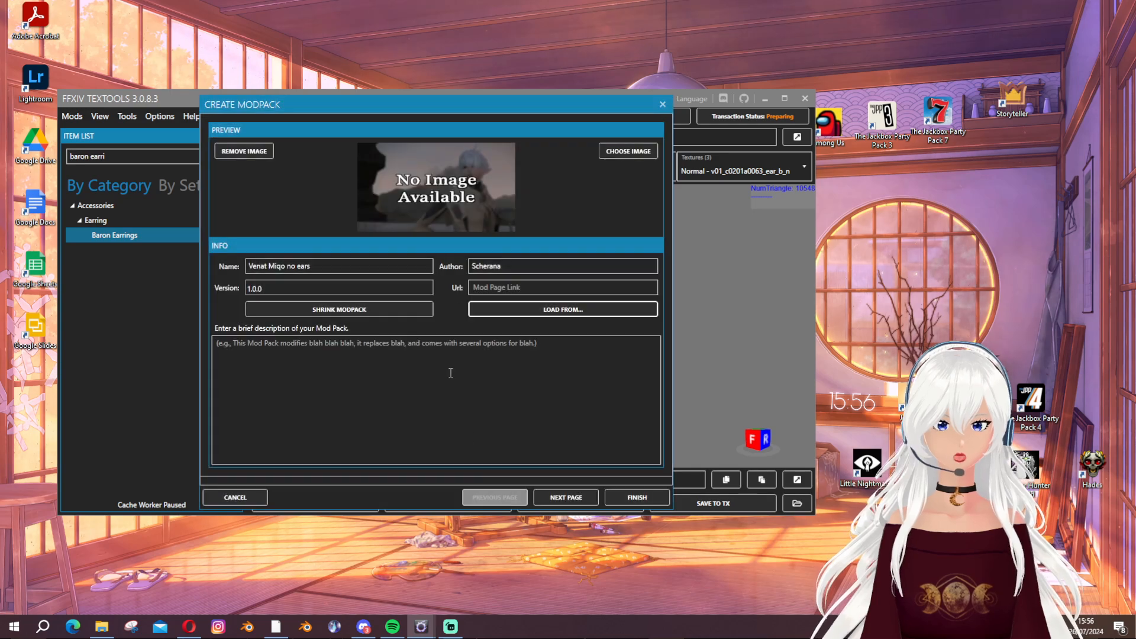
pyautogui.click(566, 496)
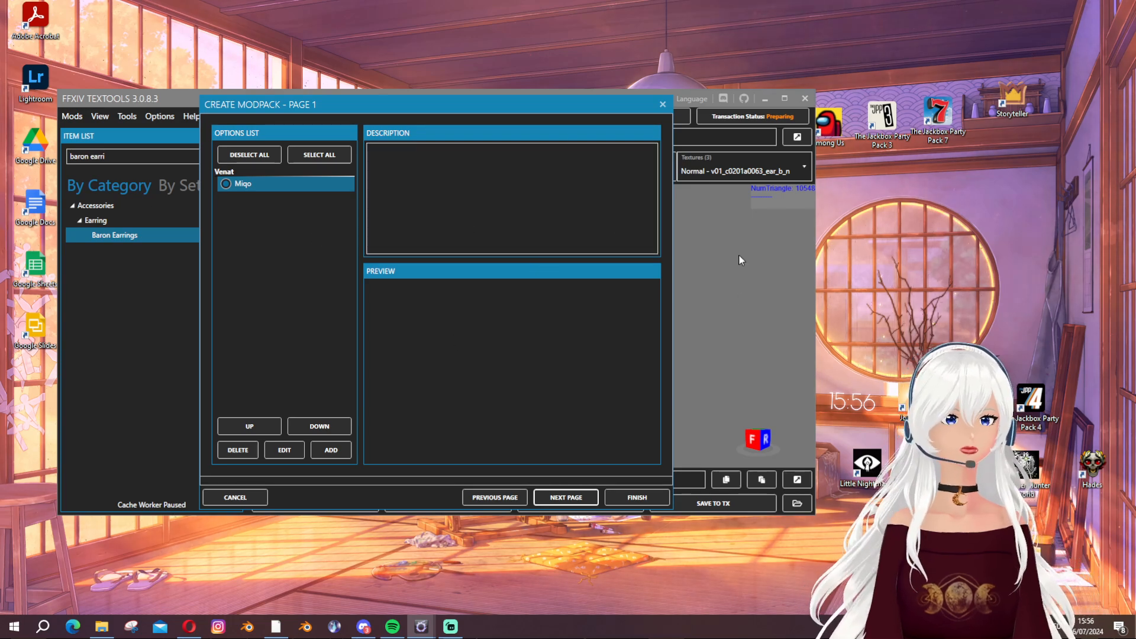
pyautogui.click(663, 107)
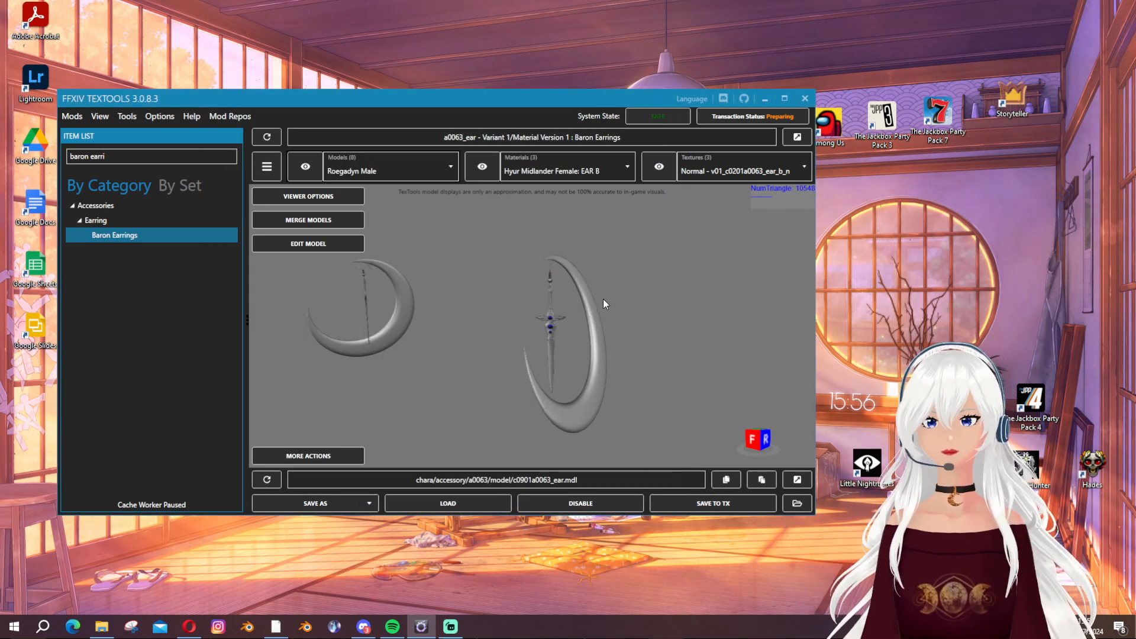
pyautogui.moveTo(602, 300); pyautogui.dragTo(633, 313)
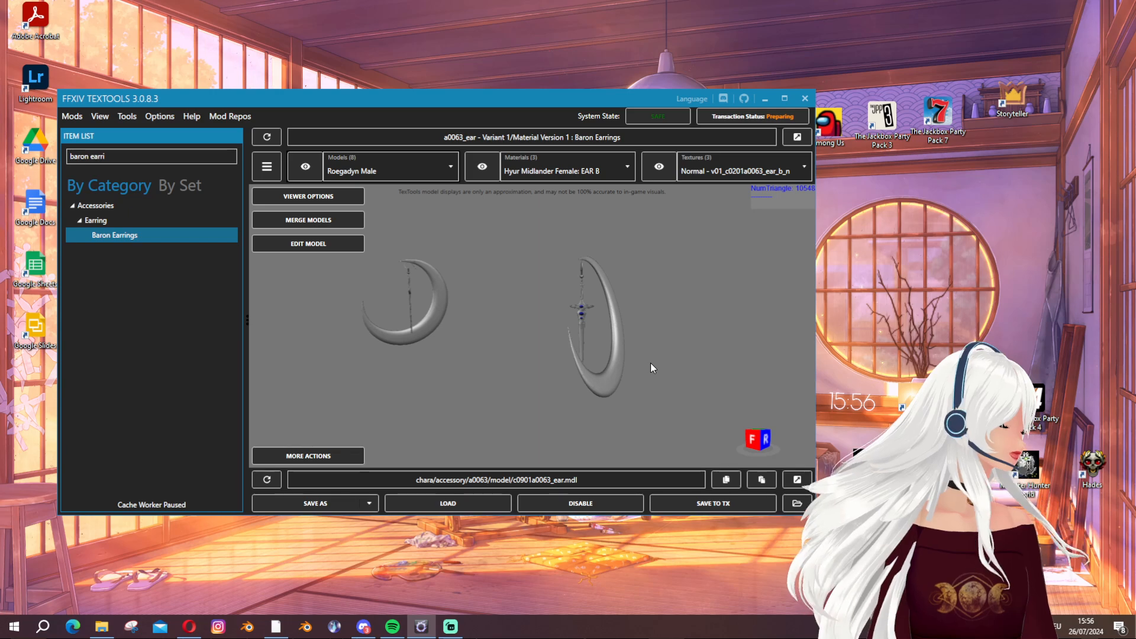
pyautogui.moveTo(643, 363); pyautogui.dragTo(617, 365)
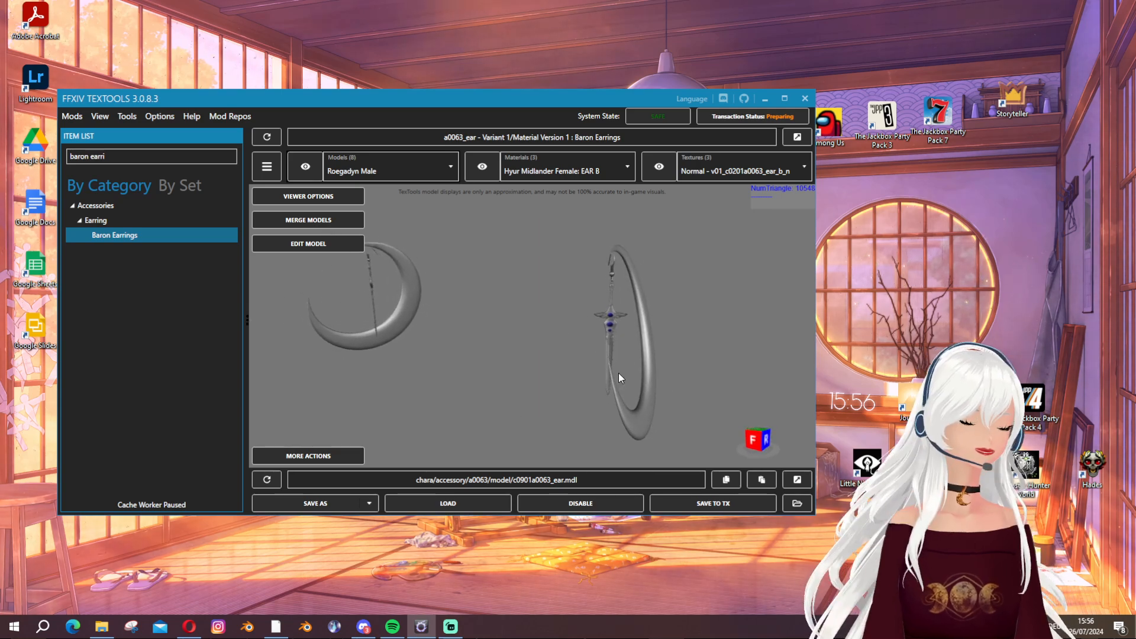
pyautogui.moveTo(619, 378); pyautogui.dragTo(702, 374)
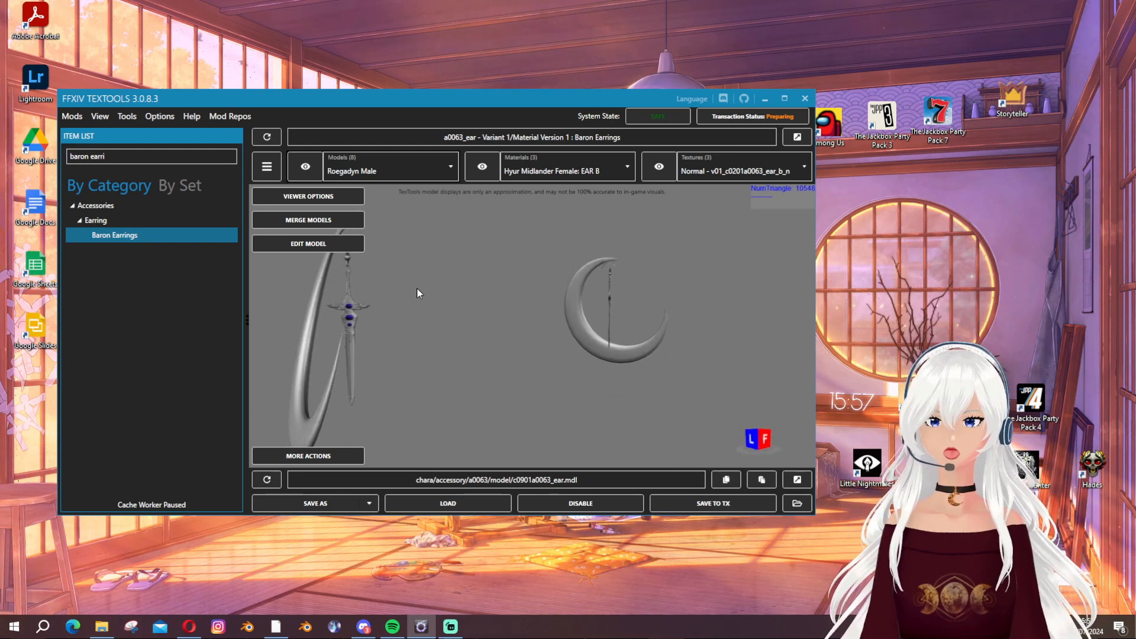
pyautogui.moveTo(733, 380); pyautogui.dragTo(391, 296, button='right')
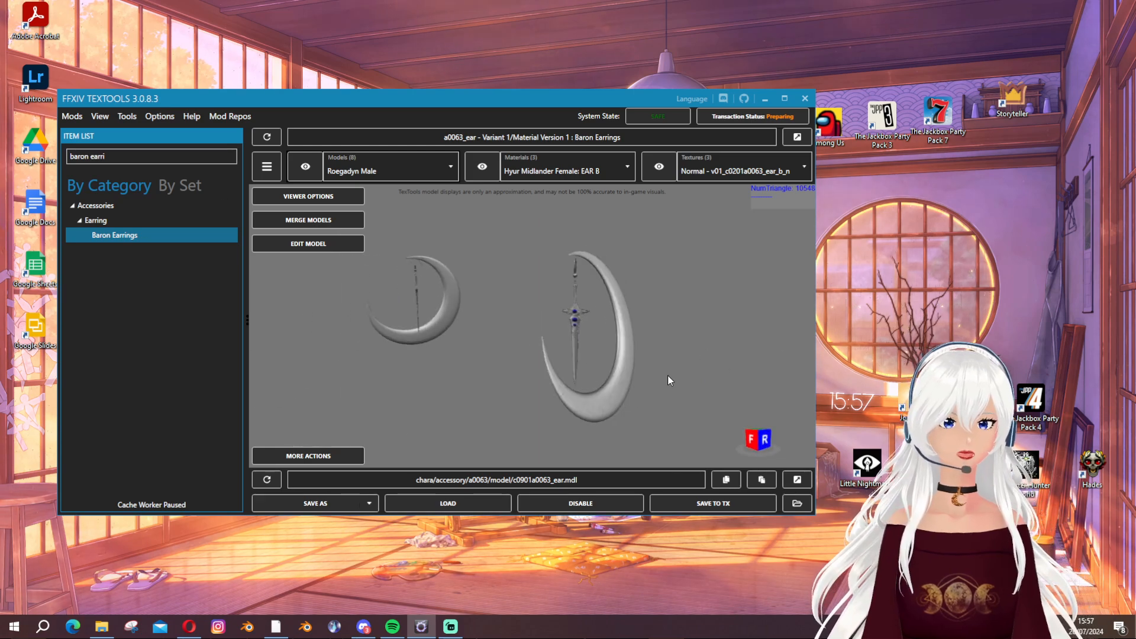
pyautogui.moveTo(666, 374); pyautogui.dragTo(657, 381, button='middle')
pyautogui.moveTo(657, 381); pyautogui.dragTo(662, 378, button='right')
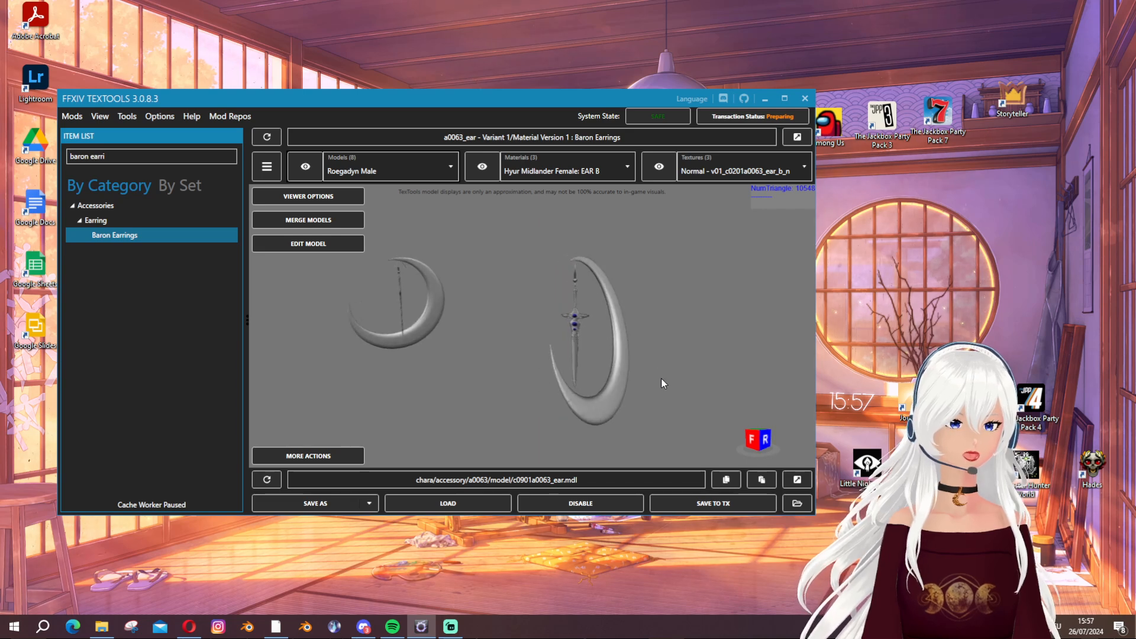
pyautogui.scroll(-3, 638, 374)
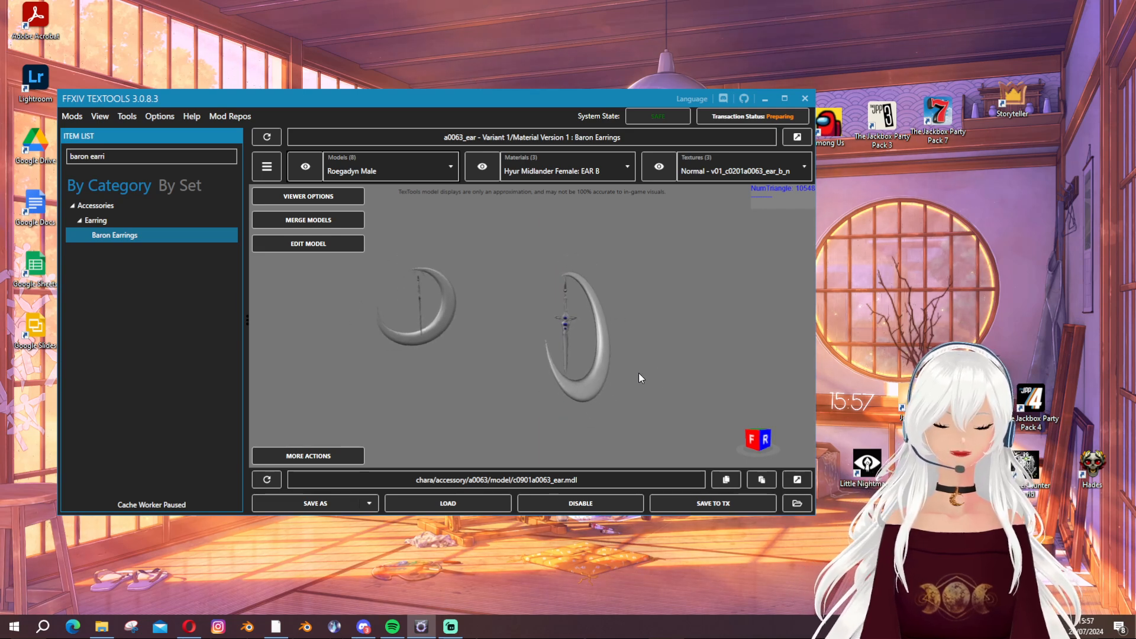
pyautogui.scroll(3, 639, 373)
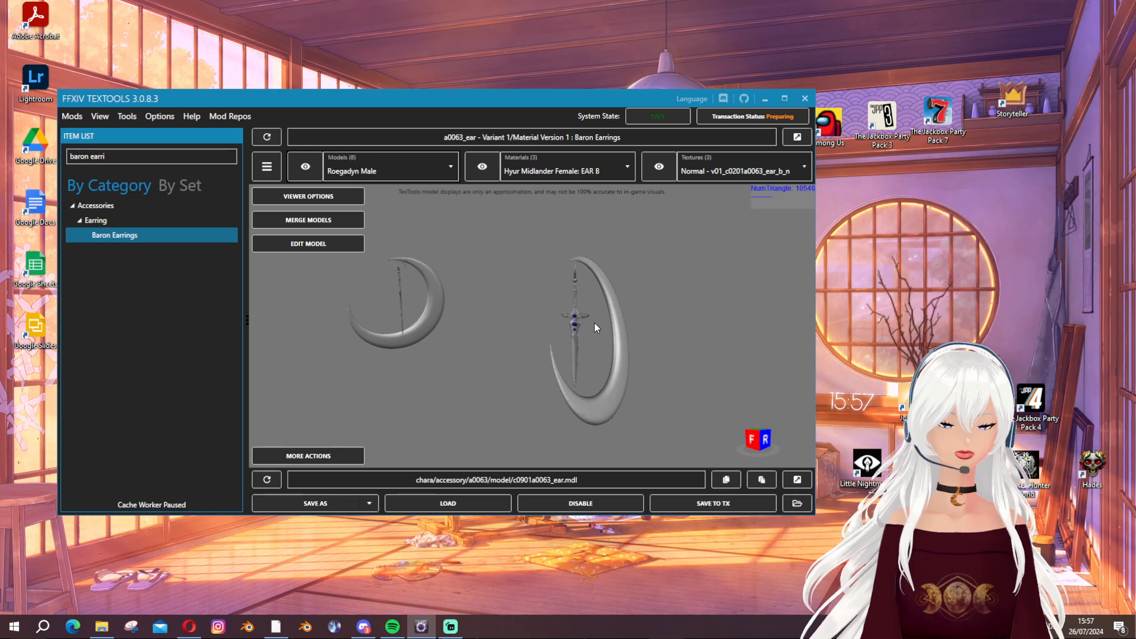
pyautogui.scroll(2, 591, 323)
pyautogui.scroll(-3, 590, 324)
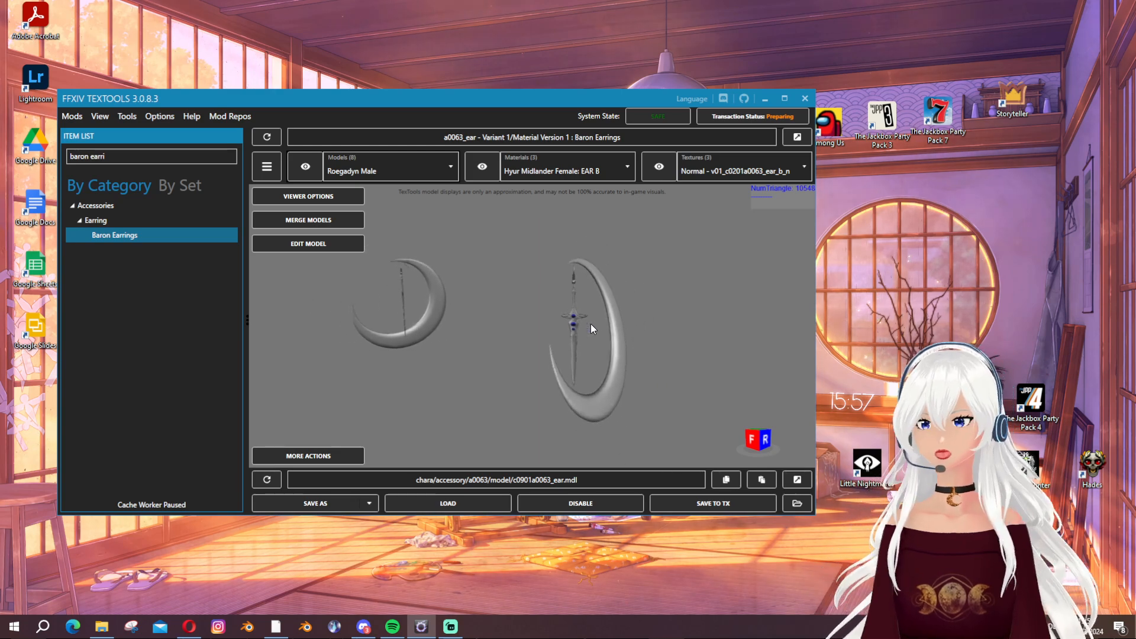
pyautogui.scroll(3, 587, 324)
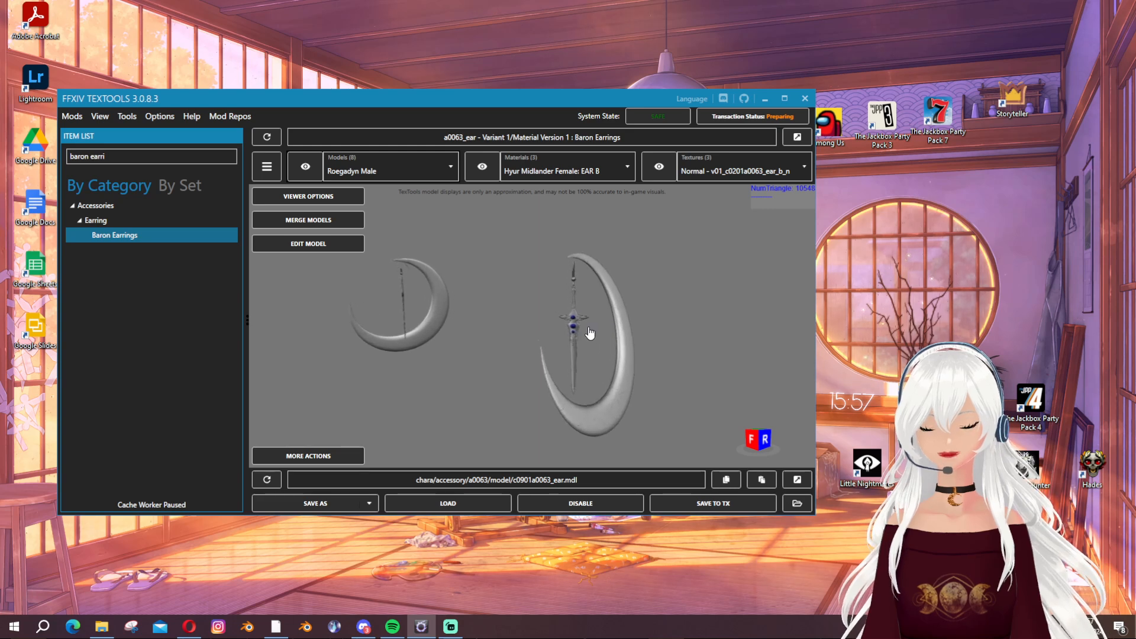
pyautogui.moveTo(589, 327); pyautogui.dragTo(594, 323, button='right')
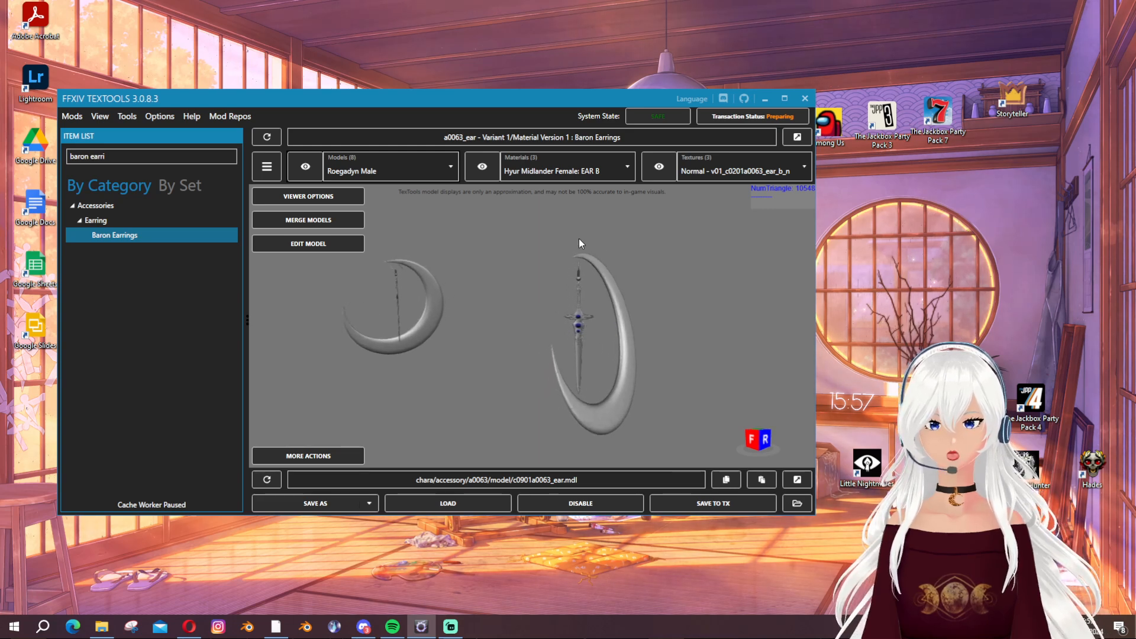